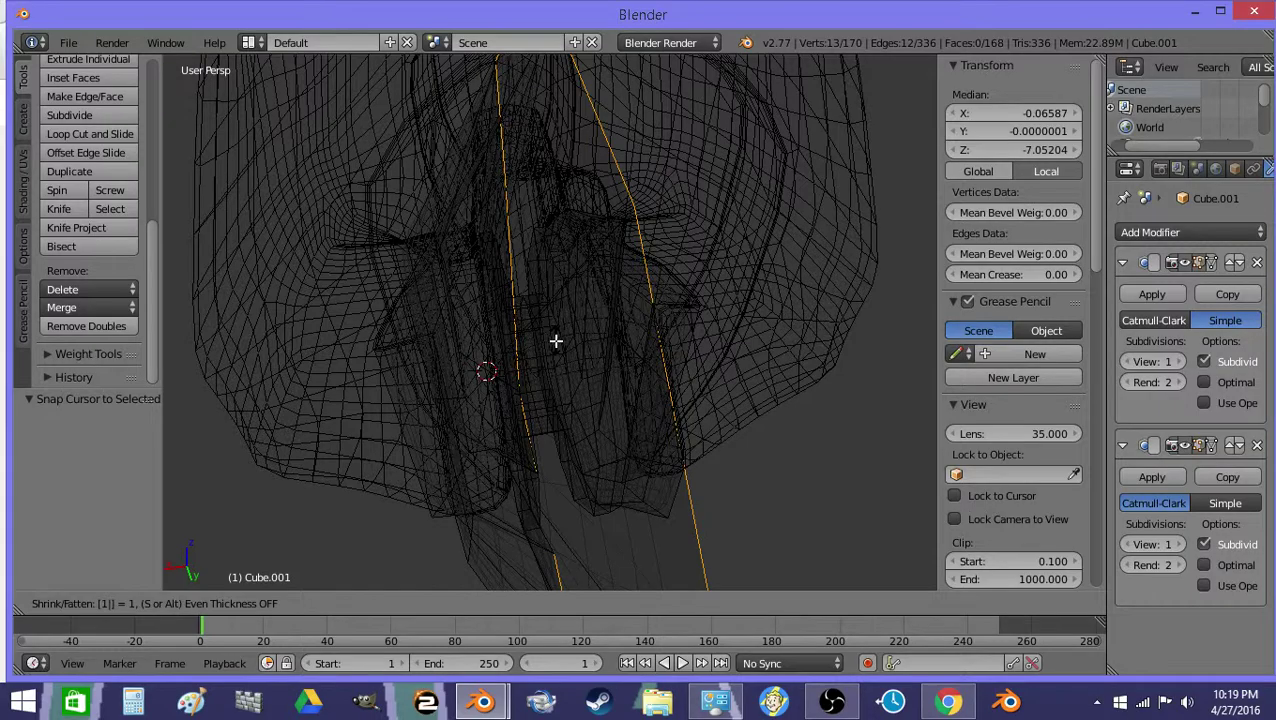
Snap the 3D cursor to the selected edge loop on the wheel and round the loop with To Sphere at factor 1
key("Escape")
key("shift+s")
left_click(545, 346)
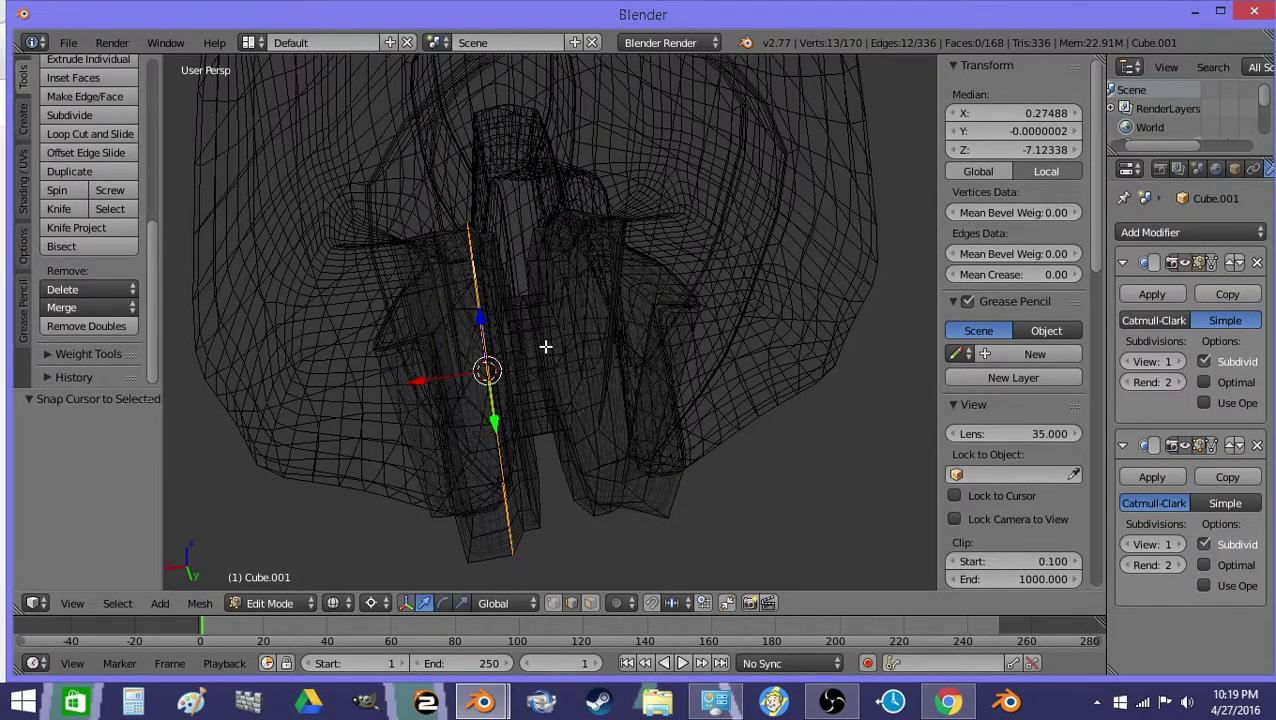
key("shift+alt+s")
type("1")
key("Return")
key("Tab")
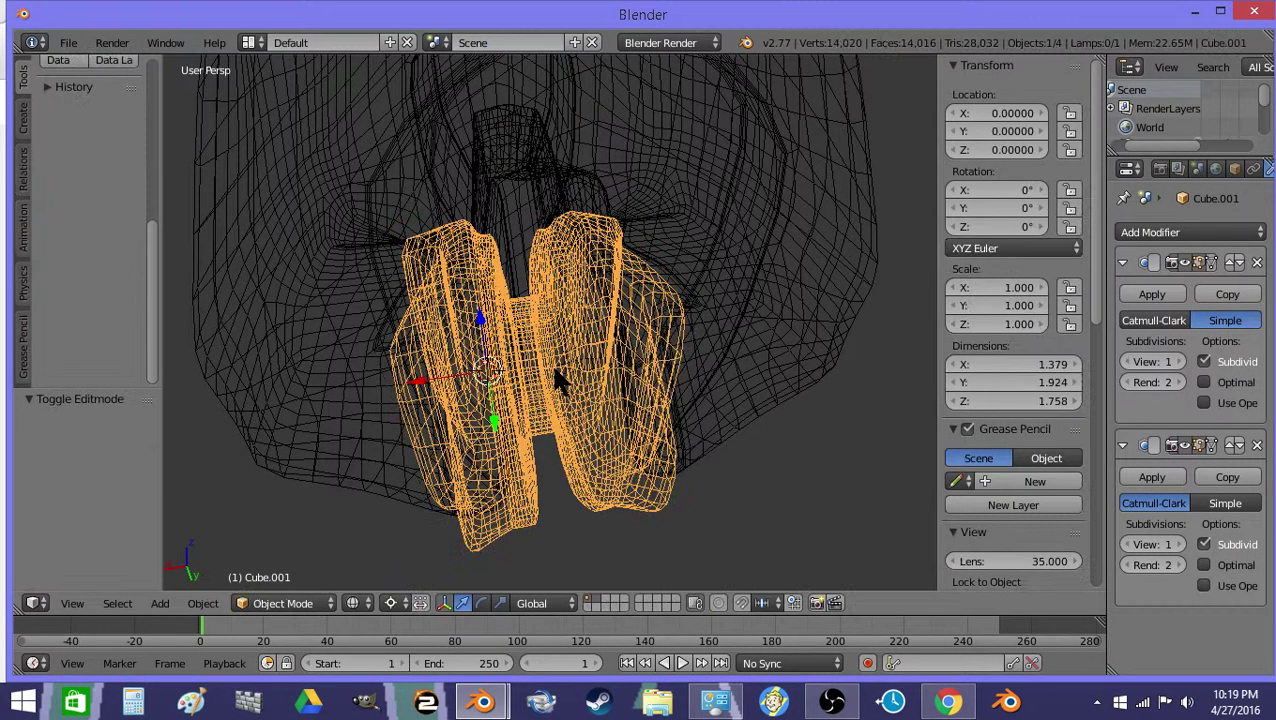
Return to solid shading and select the entire wheel mesh in Edit Mode
key("z")
middle_click_drag(563, 338, 568, 320)
key("shift+f")
key("w")
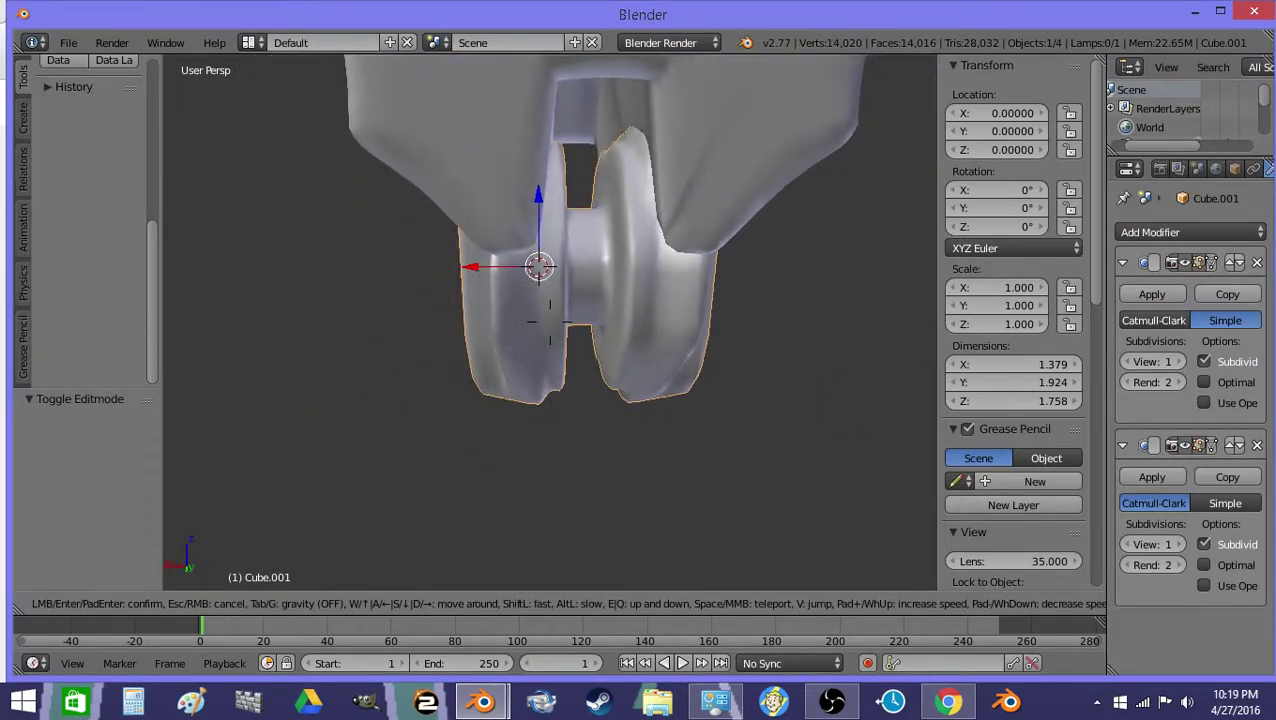
left_click(578, 323)
key("Tab")
key("a")
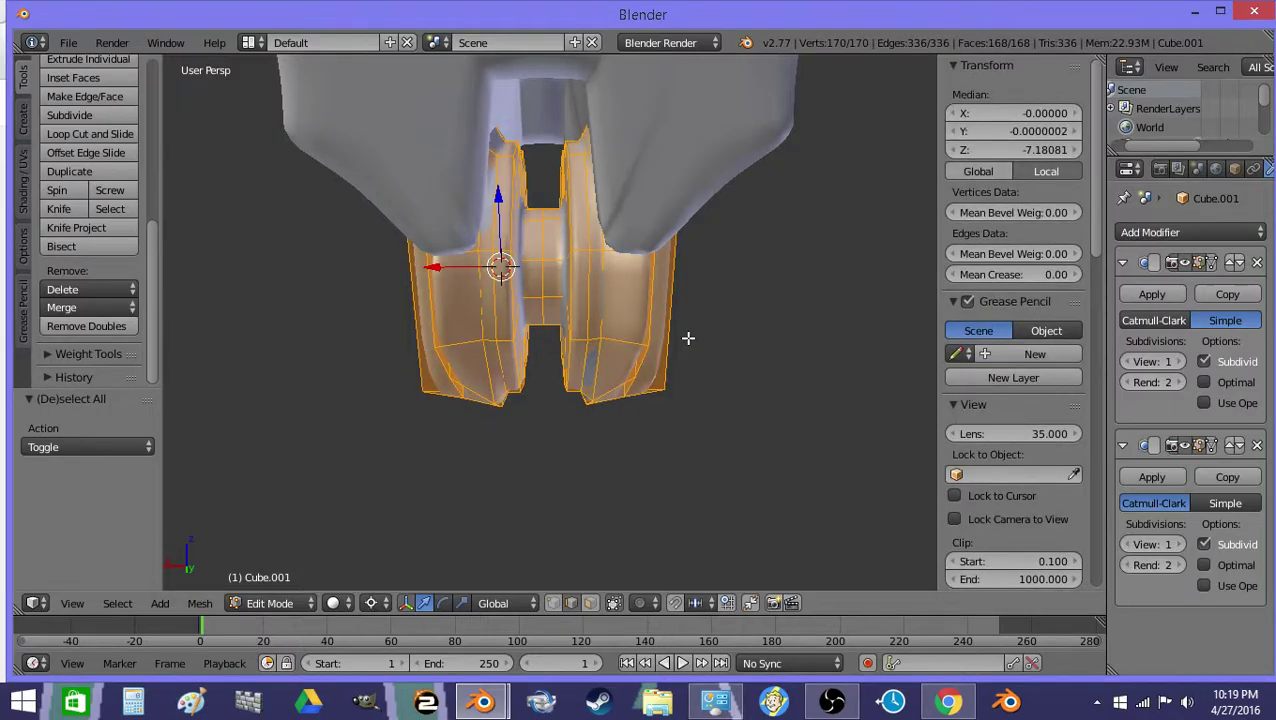
Snap the 3D cursor to the centre of the selected mesh and scale it along X by about 1.167
key("s")
key("x")
key("Escape")
key("shift+s")
left_click(698, 339)
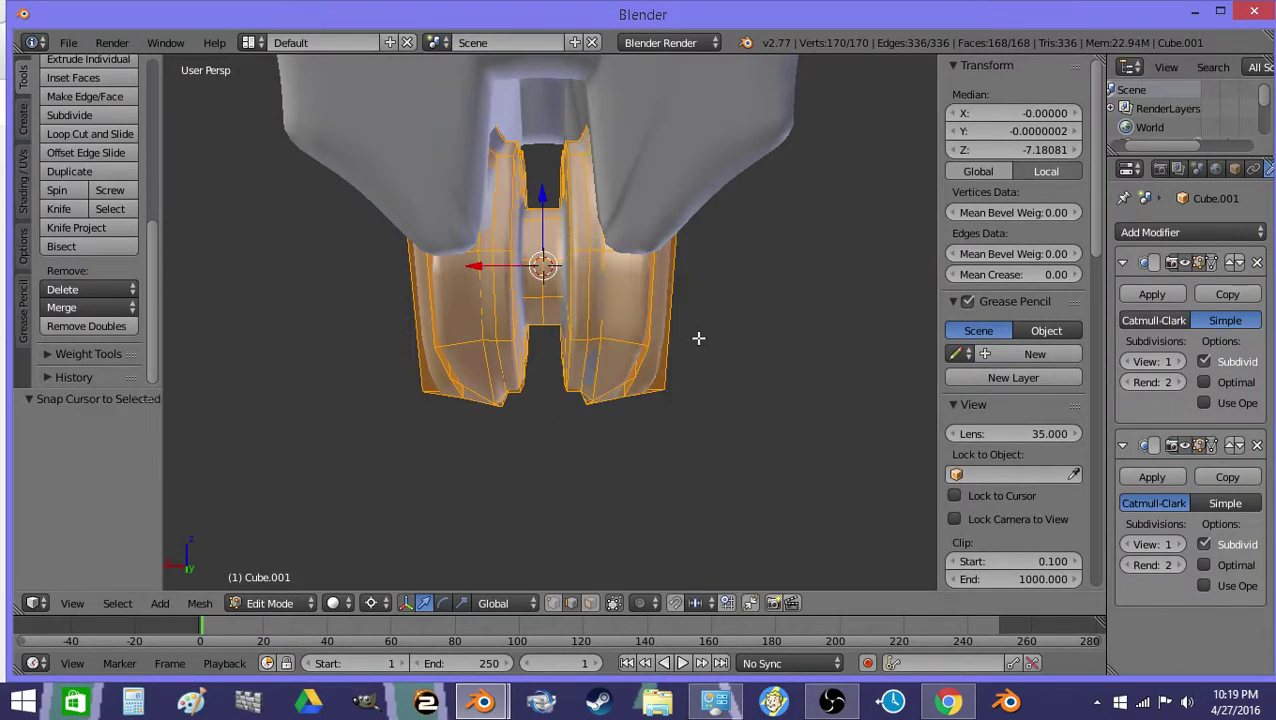
key("s")
key("x")
left_click(727, 343)
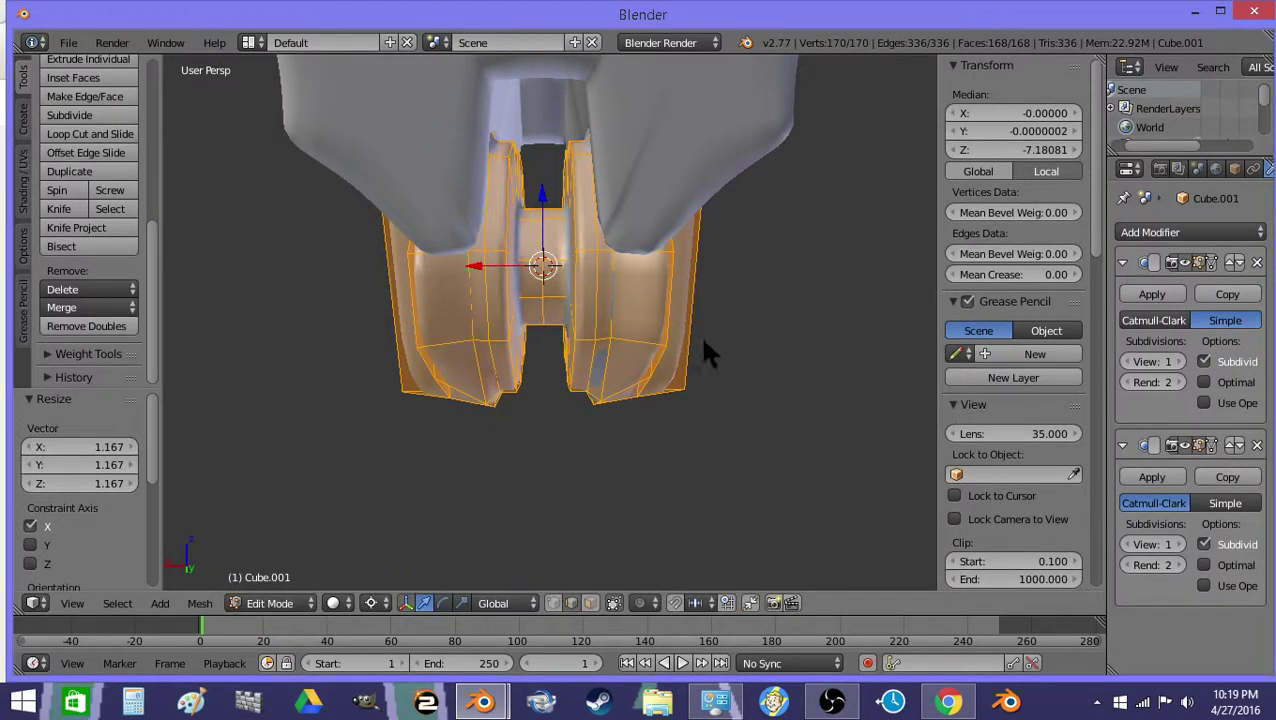
Switch the viewport to Texture shading in Object Mode and examine the wheels beneath the housing from the side
key("Tab")
left_click(360, 603)
left_click(397, 522)
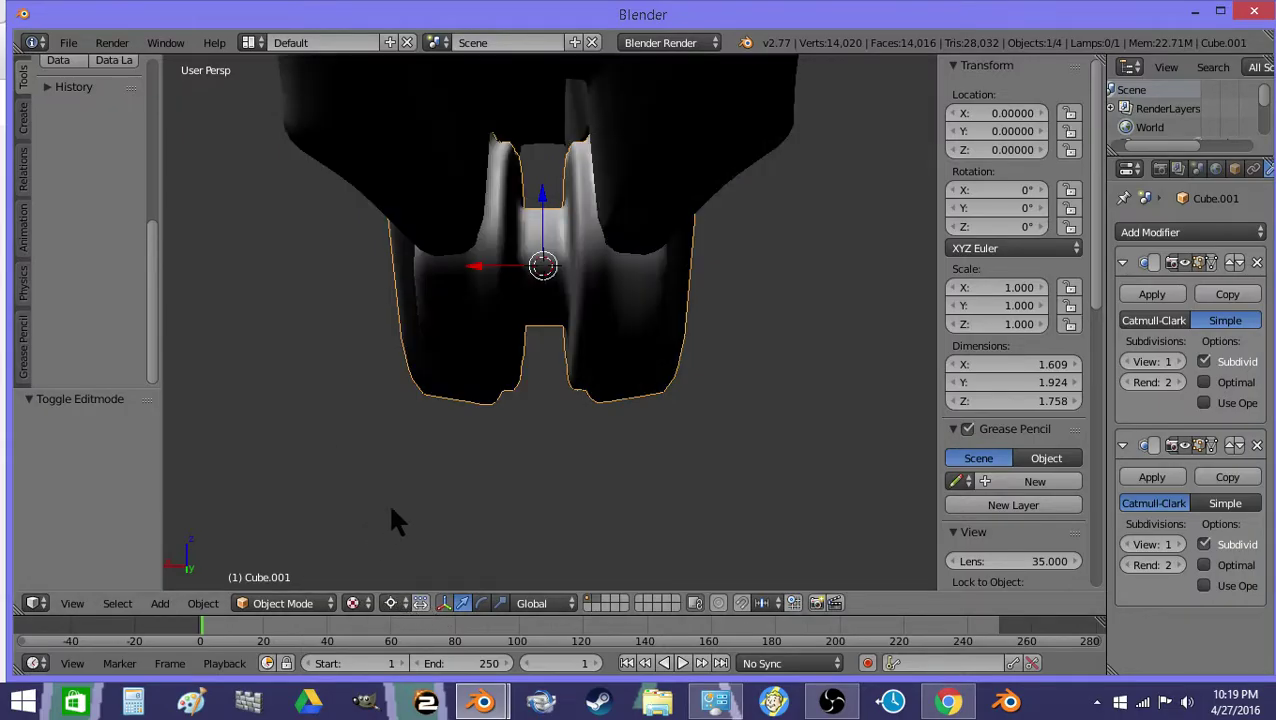
key("shift+f")
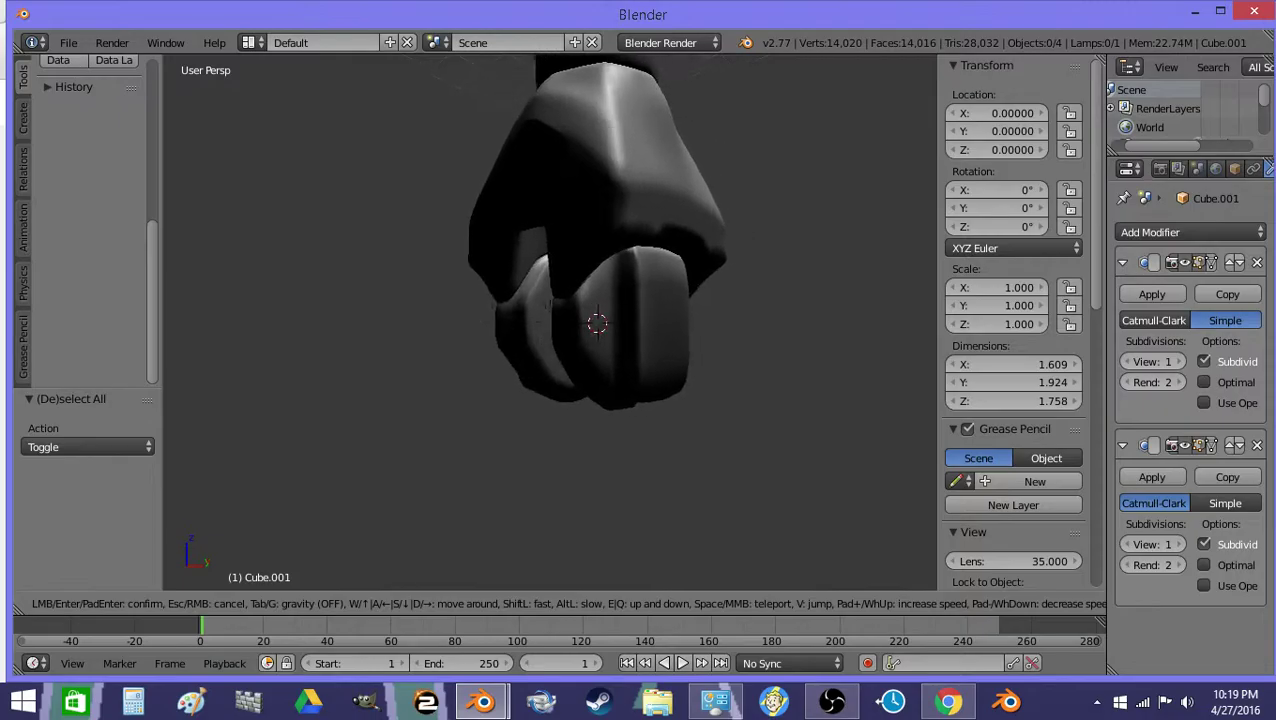
left_click(583, 338)
Try rotating the wheel object about the global X axis
right_click(583, 340)
key("r")
key("x")
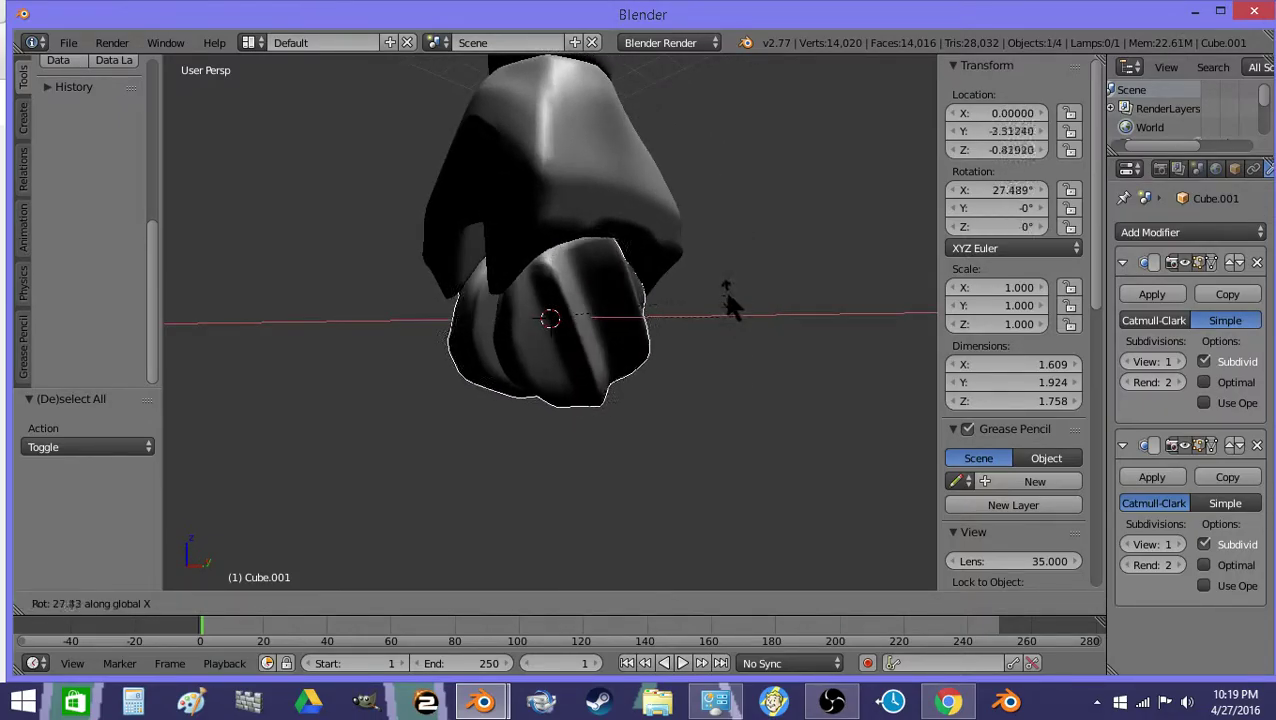
left_click(714, 411)
key("Tab")
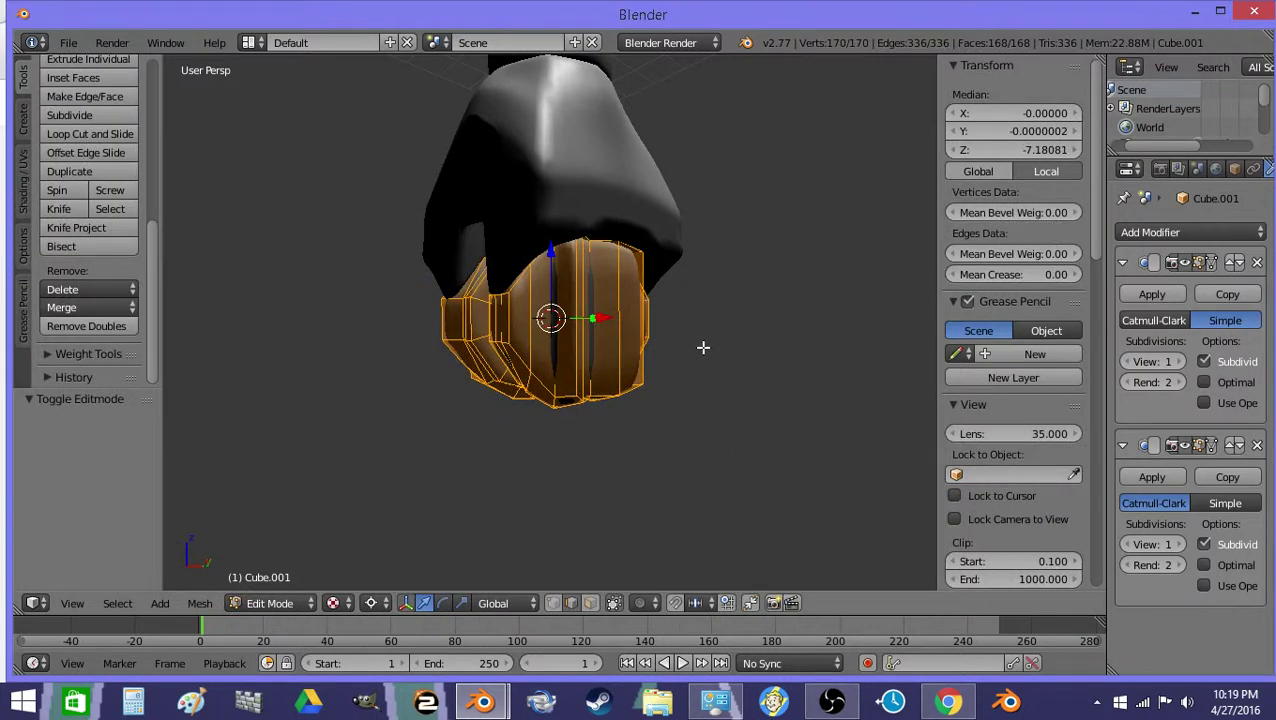
key("s")
key("Escape")
Select the outer face bands of both wheels and scale them outward along X until the object is about 2.05 wide
key("a")
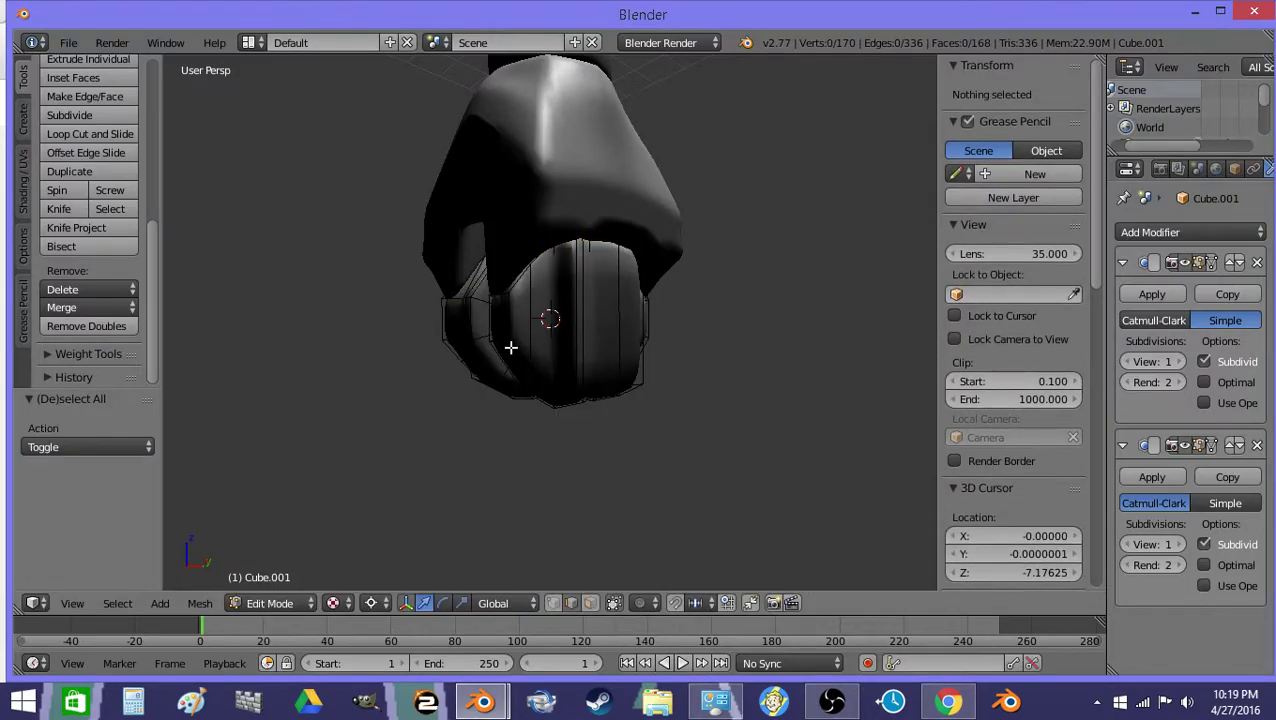
key("shift+f")
key("w")
key("a")
left_click(544, 384)
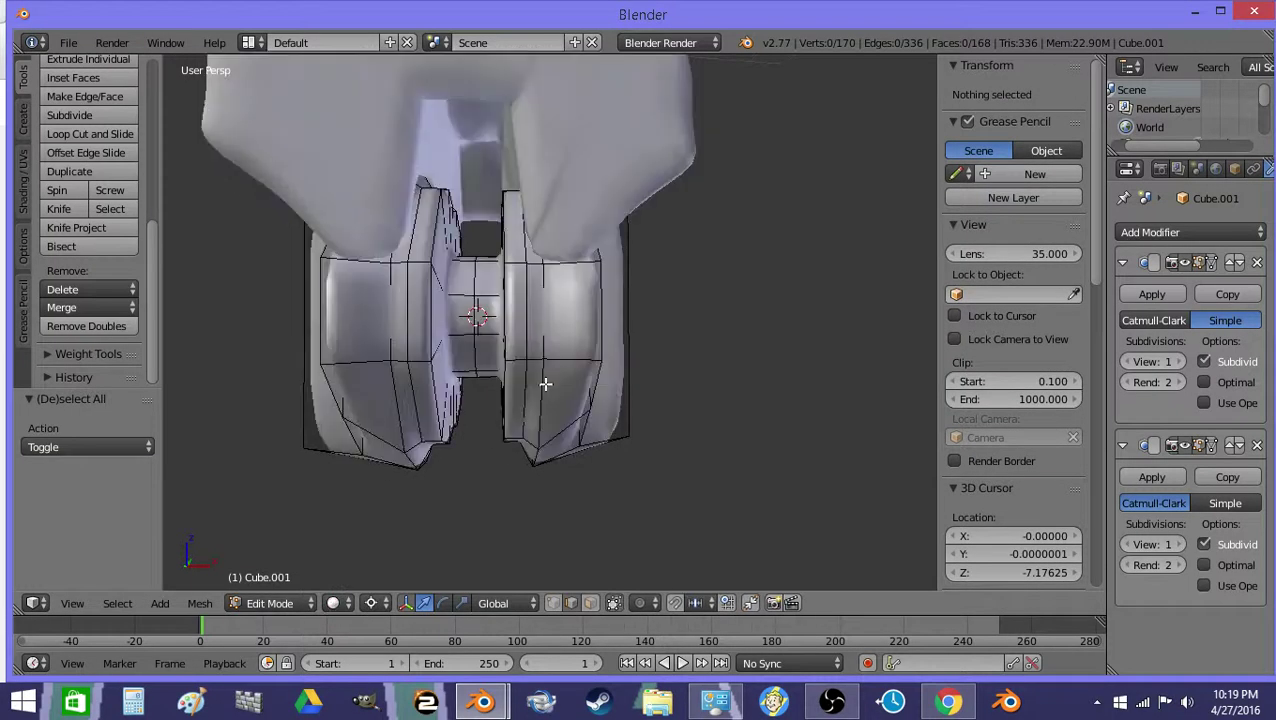
right_click(511, 404, "alt")
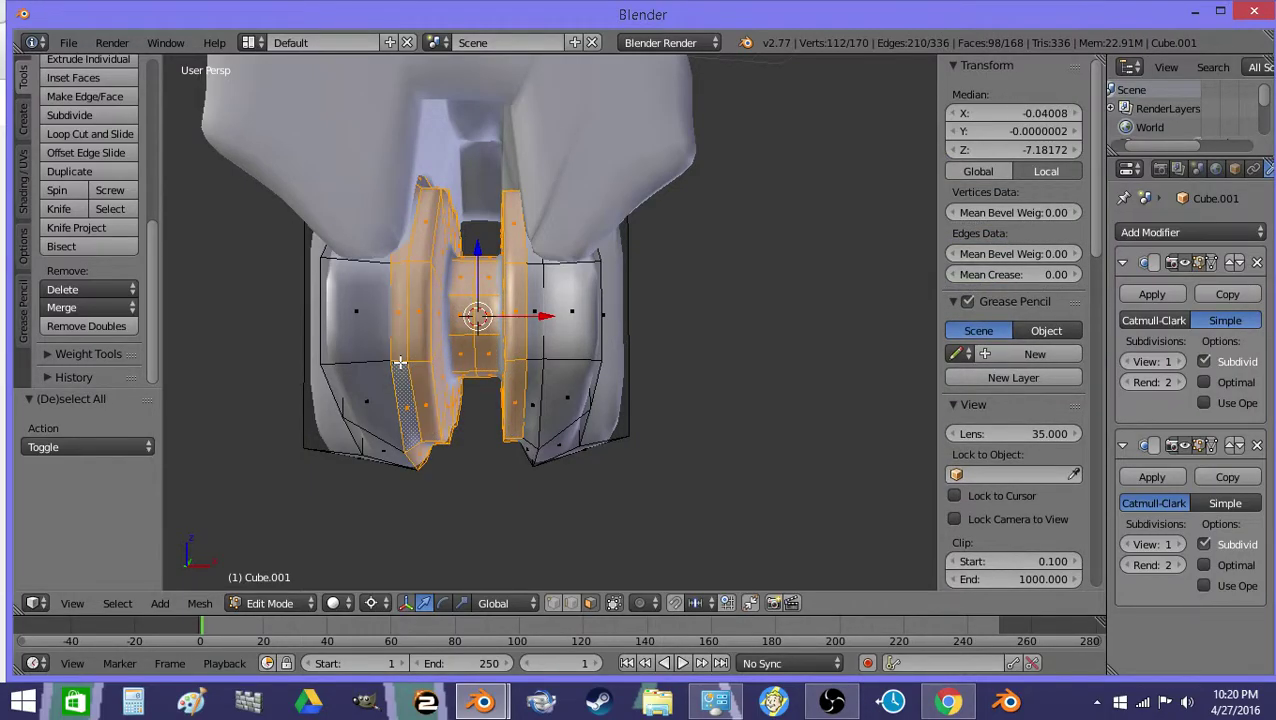
right_click(535, 367, "alt+shift")
key("ctrl+z")
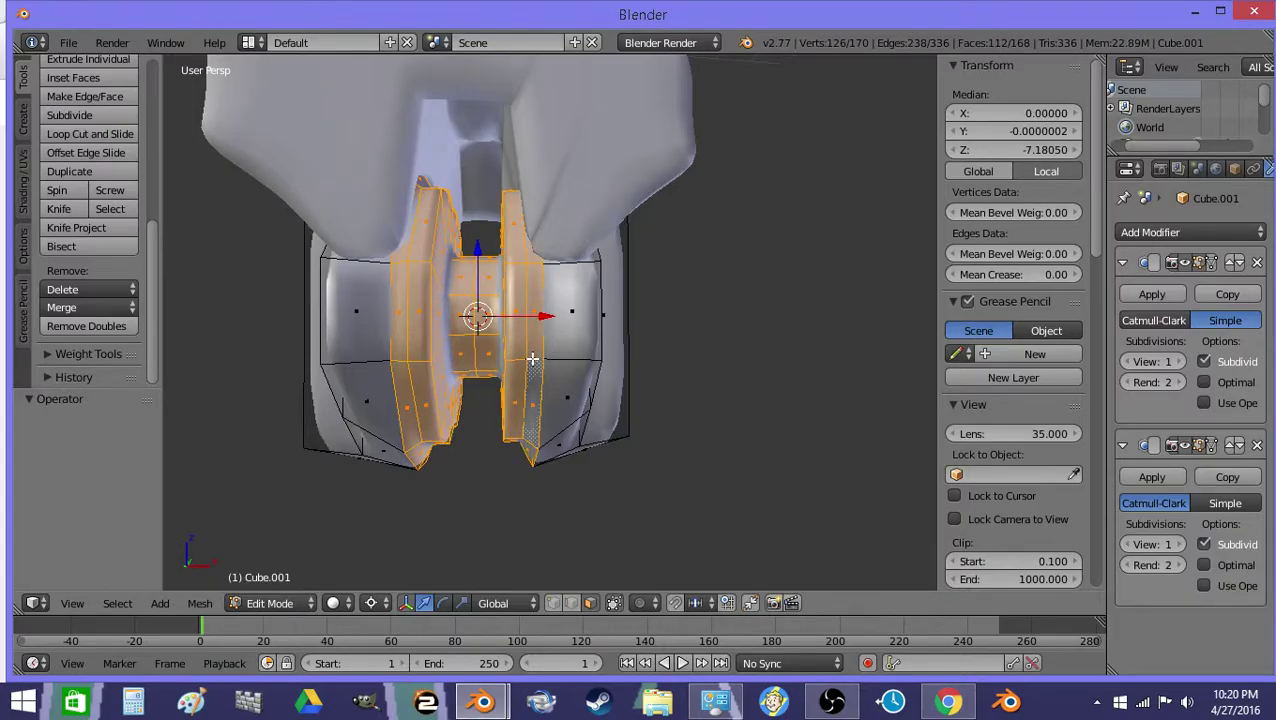
key("ctrl+i")
key("s")
key("x")
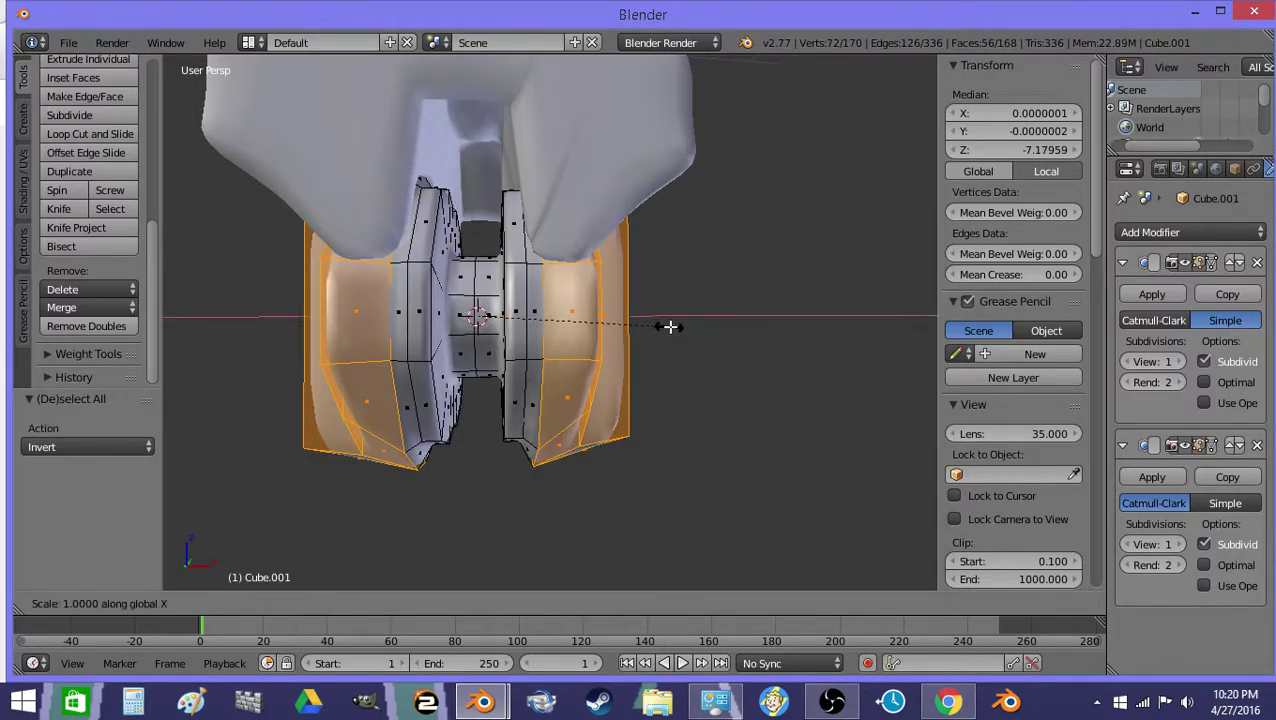
left_click(722, 322)
key("Tab")
Invert the selection to the axle and inner wheel faces and scale them along X by about 1.36
key("shift+f")
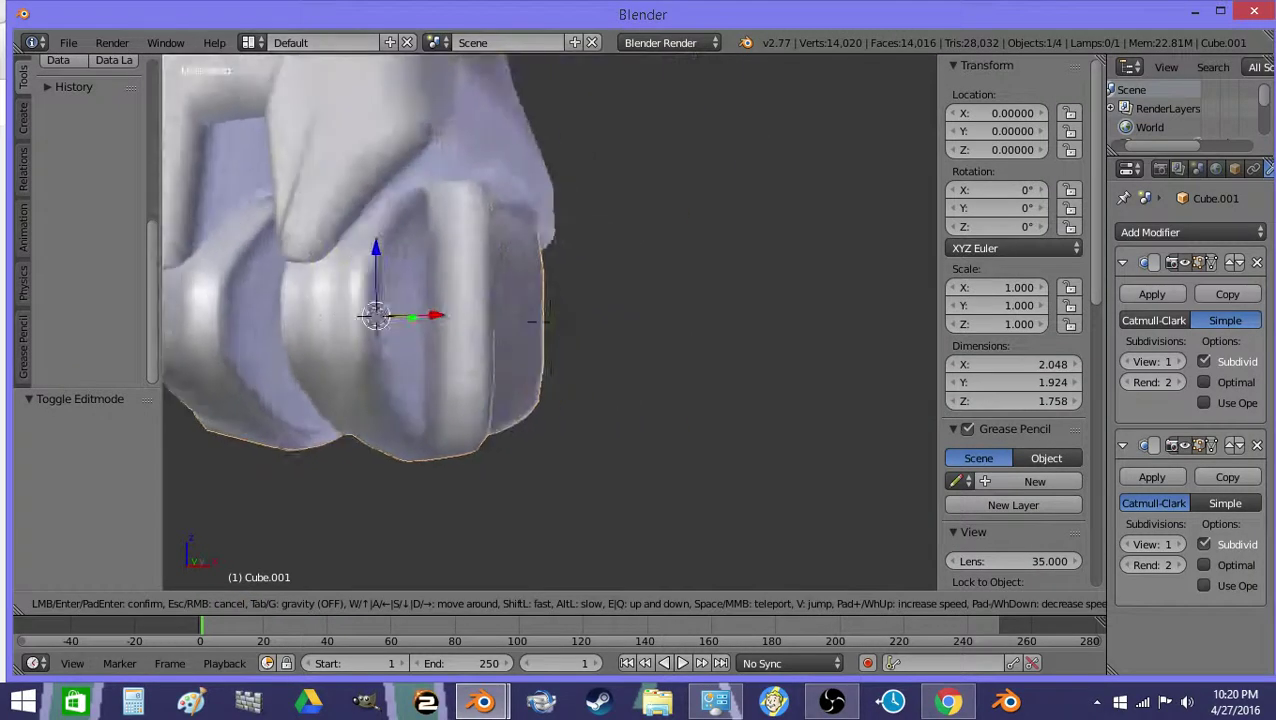
key("a")
key("w")
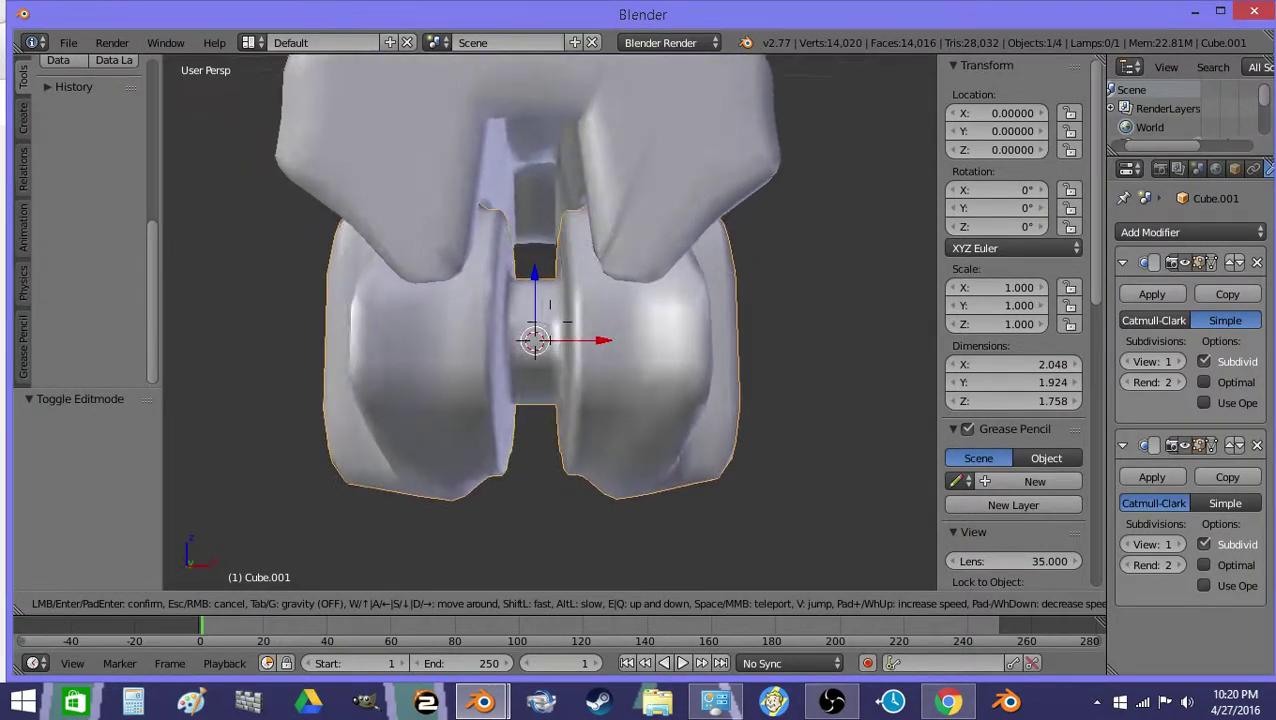
left_click(550, 322)
left_click(550, 324)
key("Tab")
key("ctrl+i")
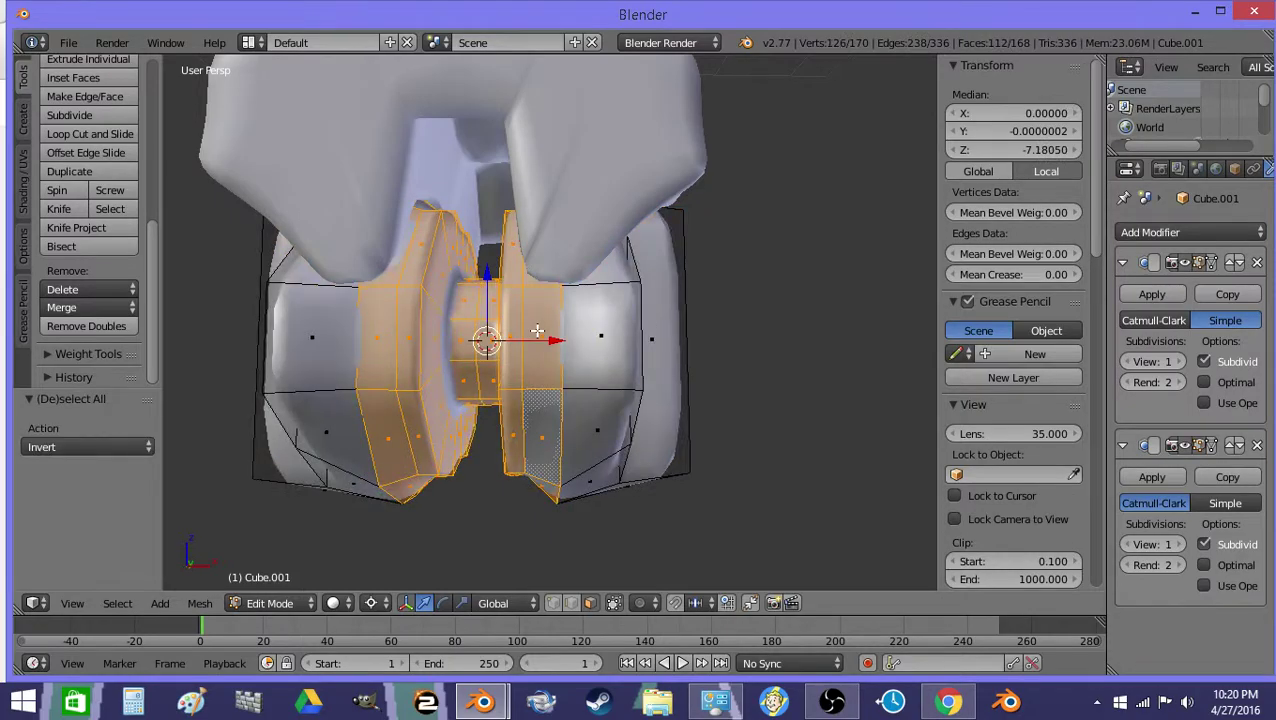
key("s")
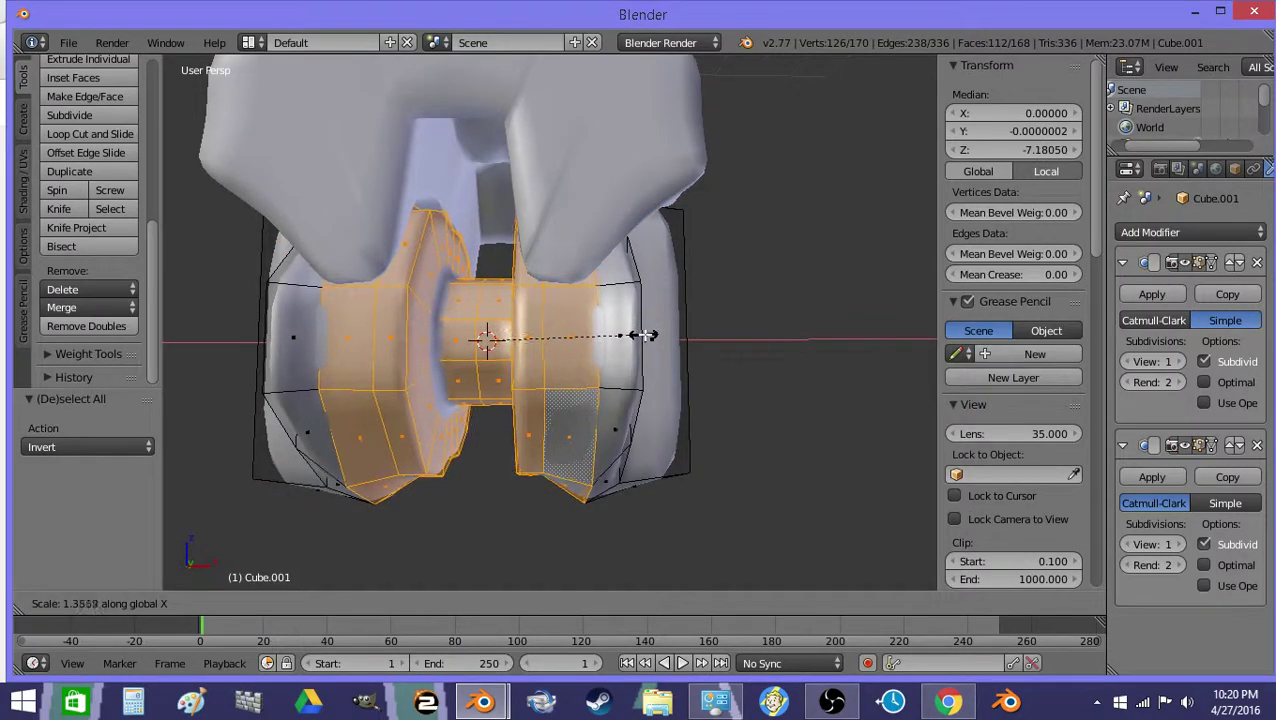
left_click(645, 335)
key("Tab")
Try rotating the widened wheel object about the global X axis
key("shift+f")
left_click(565, 323)
key("r")
key("x")
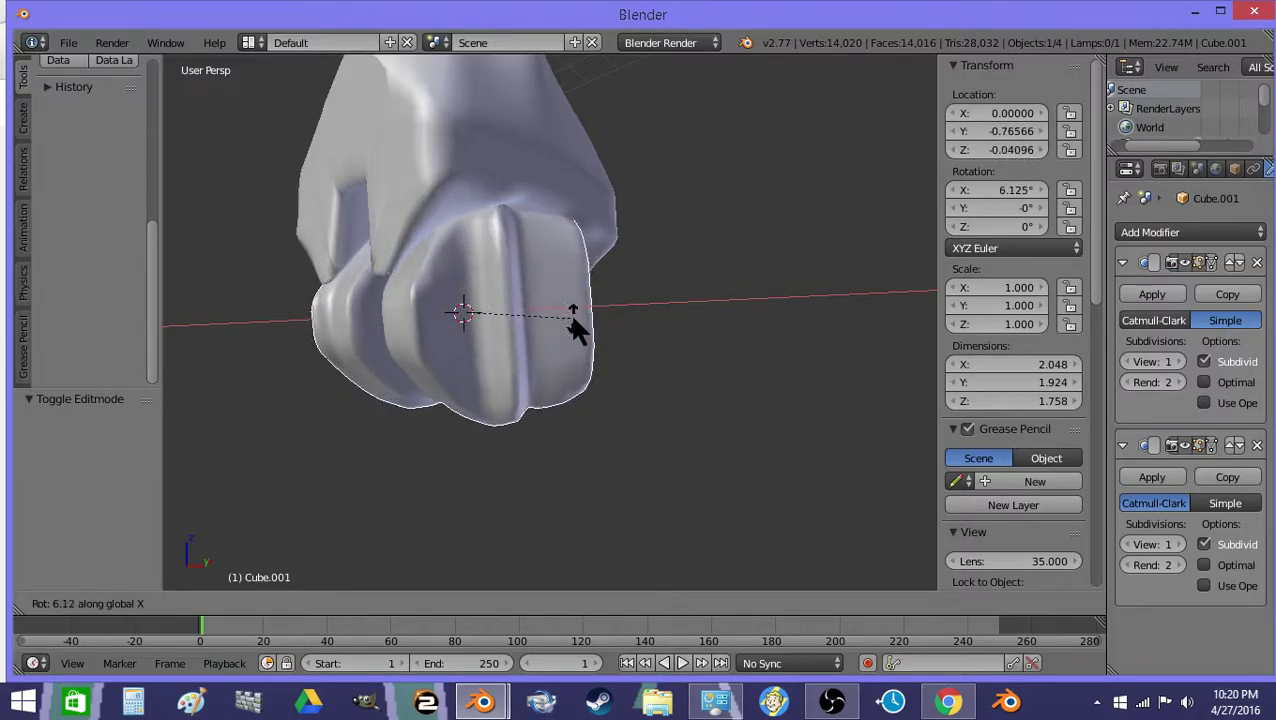
left_click(572, 320)
Select the face loops of the axle between the two wheels and round them with To Sphere
key("Tab")
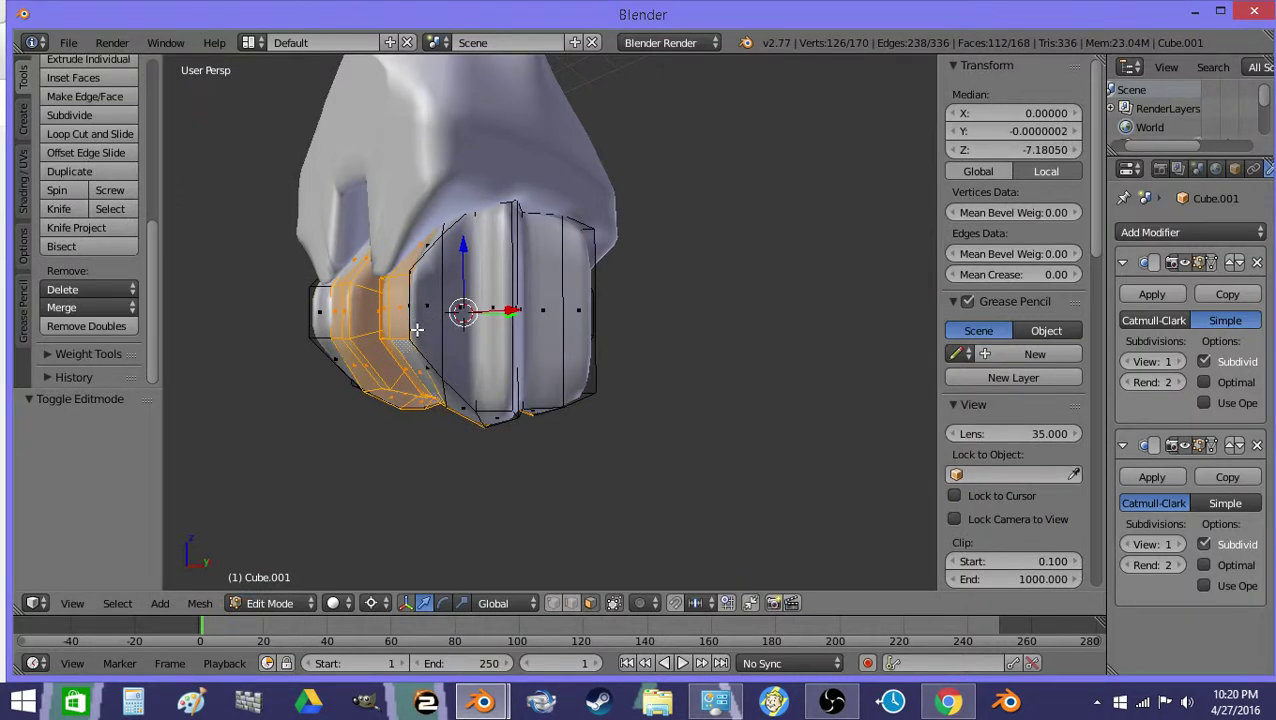
key("shift+f")
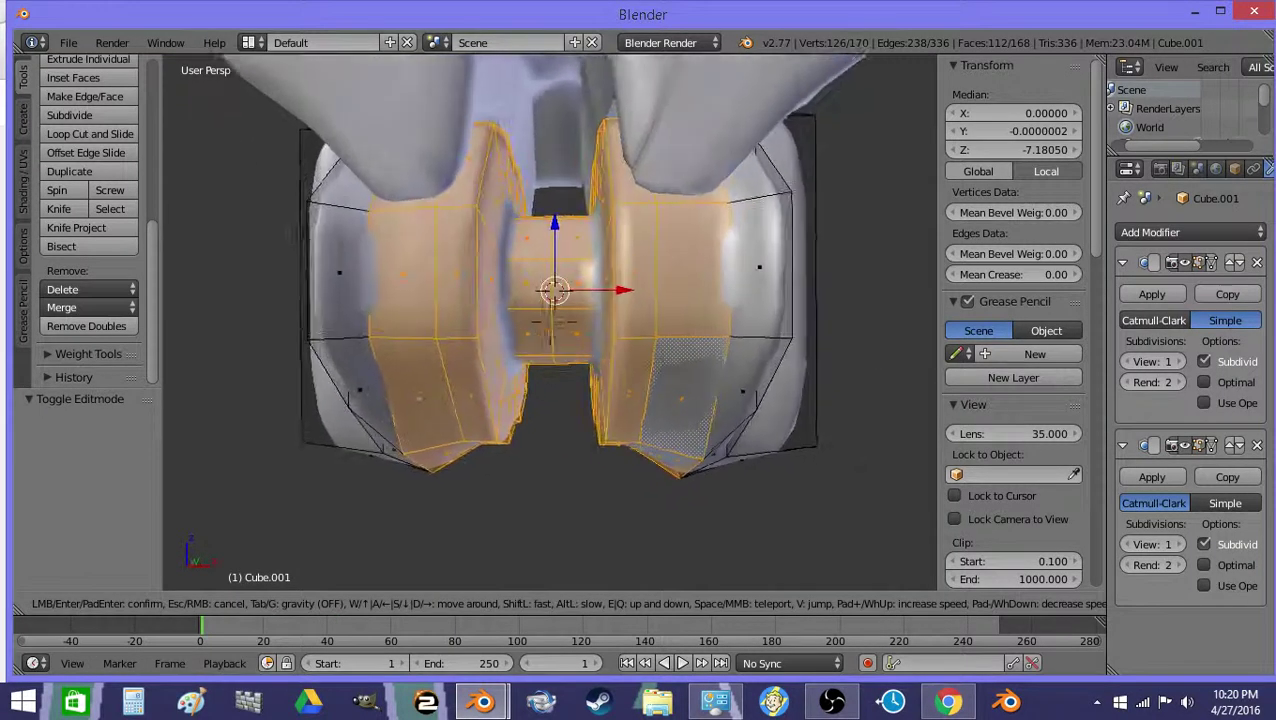
left_click(548, 303)
right_click(560, 307, "alt")
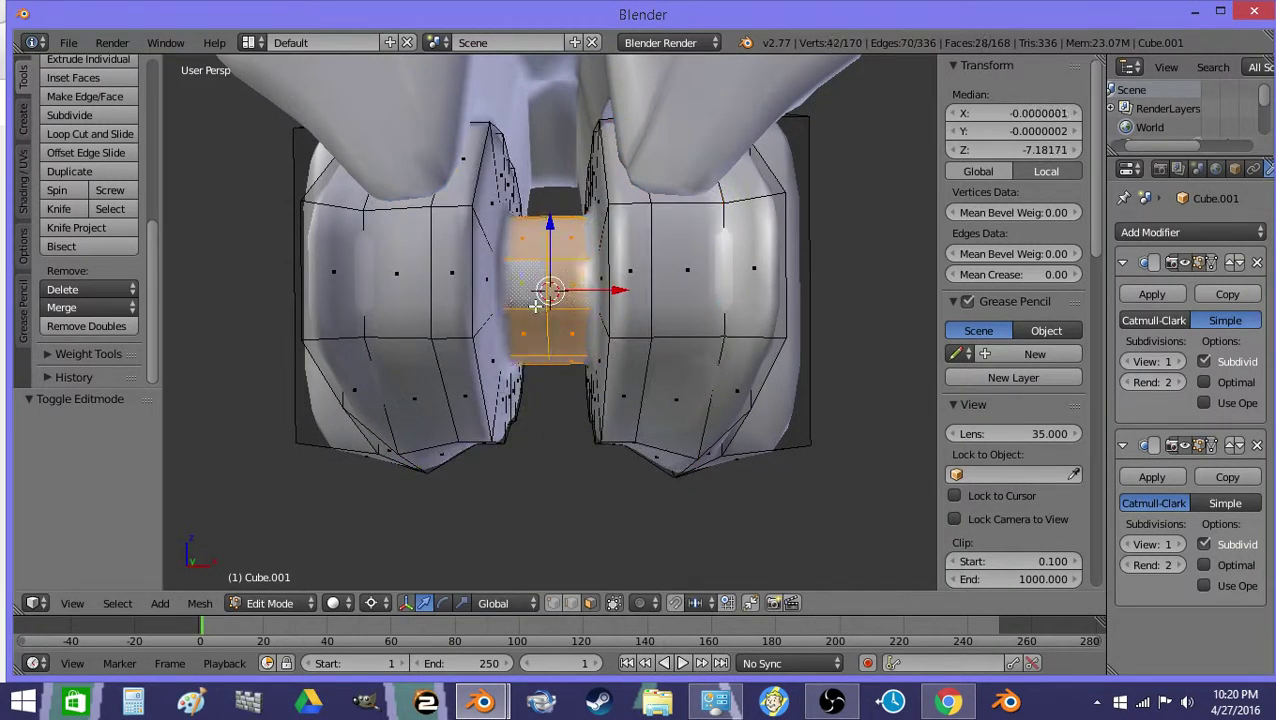
key("shift+alt+s")
key("Return")
key("Tab")
key("Tab")
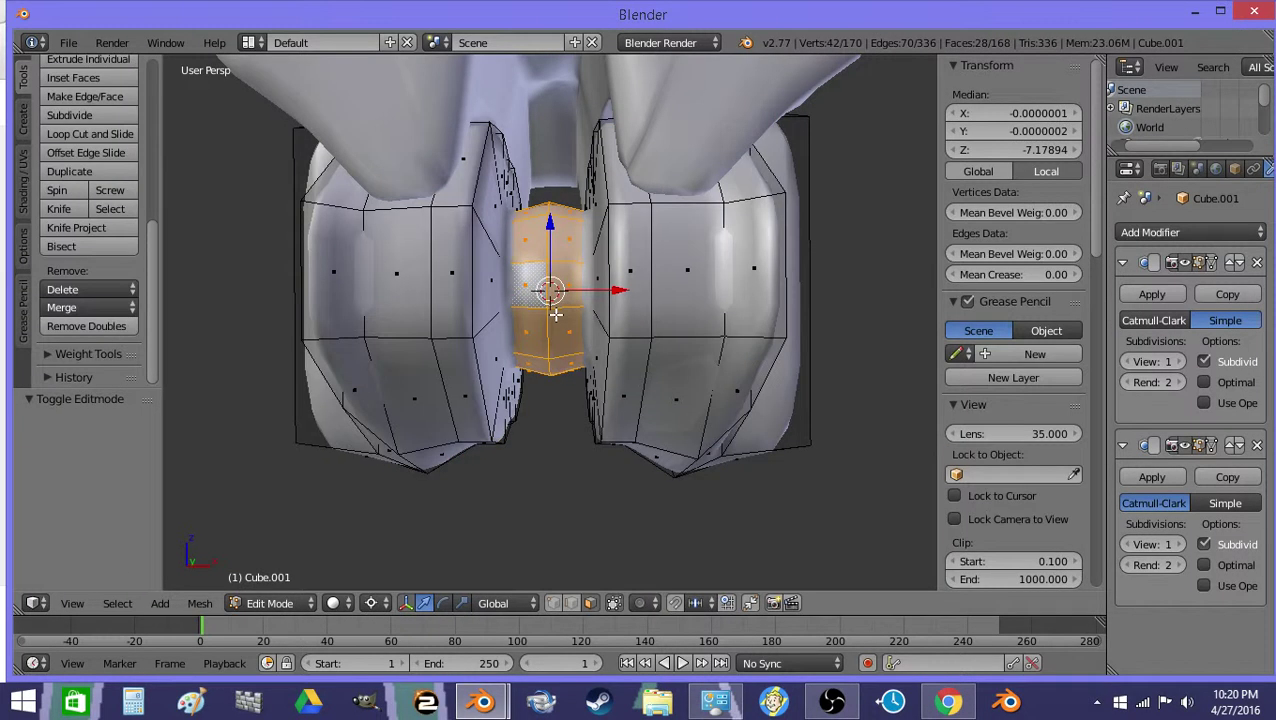
key("a")
right_click(407, 338, "alt")
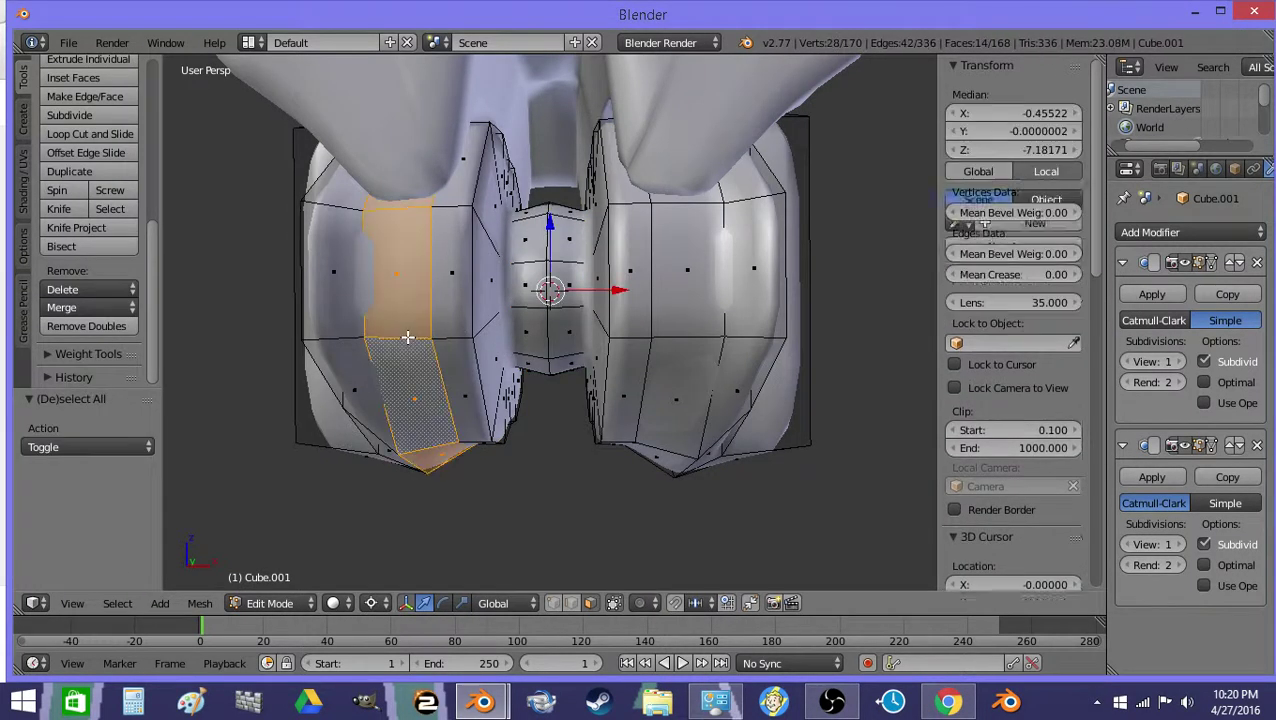
right_click(697, 347, "alt+shift")
right_click(412, 337, "alt")
key("a")
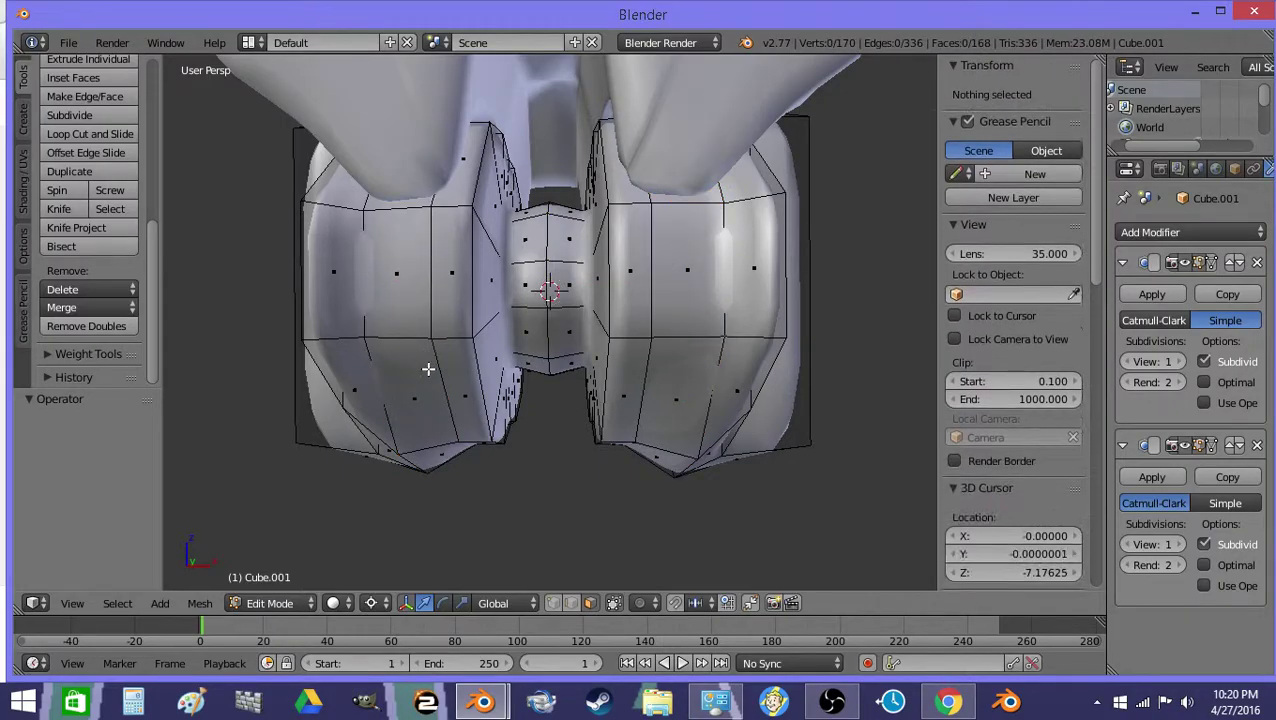
right_click(422, 353, "alt")
Select the inner edge loop of the wheel on the negative X side, centre the 3D cursor on it and apply To Sphere at factor 1
left_click(571, 603)
right_click(428, 322, "alt")
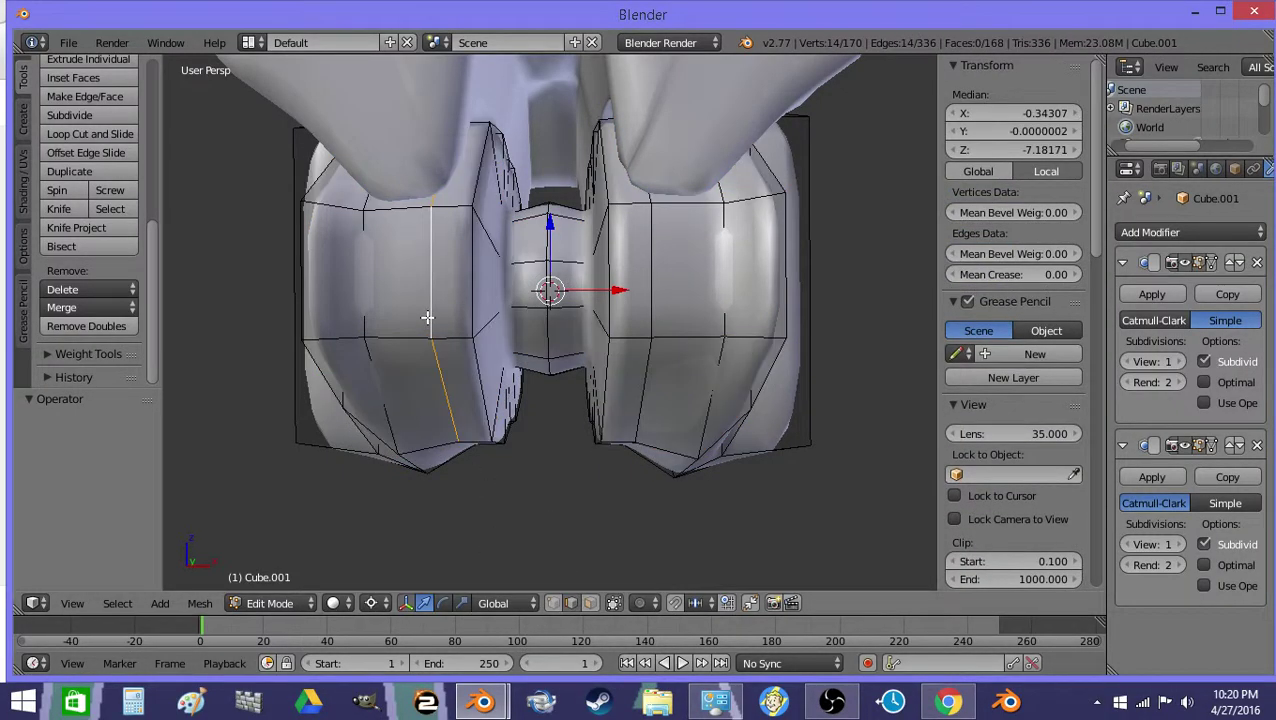
key("z")
key("shift+s")
left_click(495, 484)
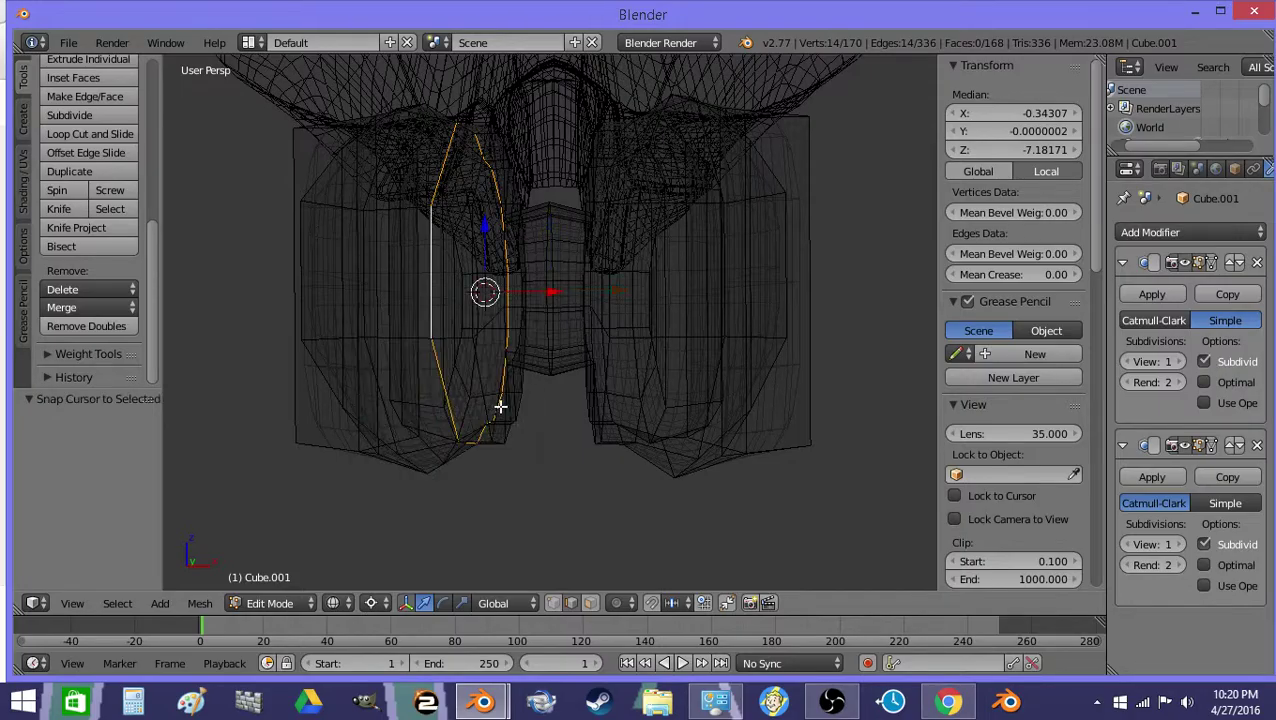
key("z")
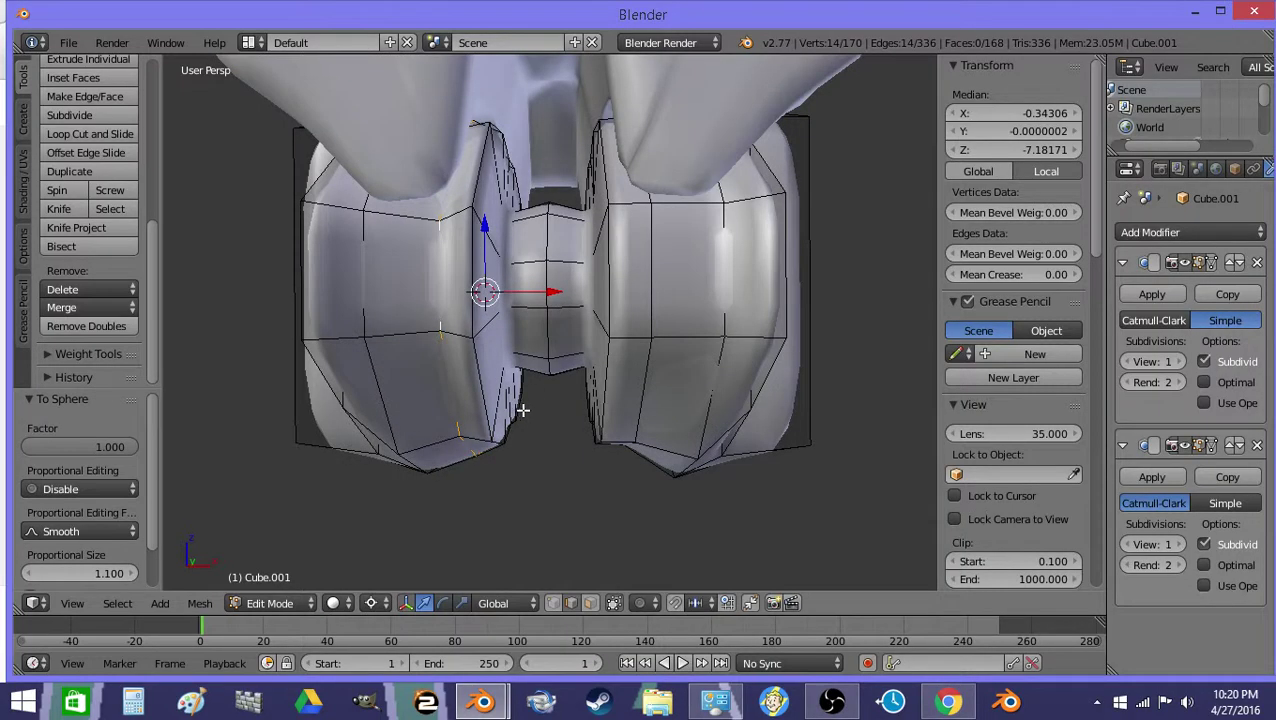
Select the matching edge loop on the positive X wheel, centre the 3D cursor on it and round it with To Sphere
key("a")
right_click(641, 385, "alt")
key("z")
key("shift+s")
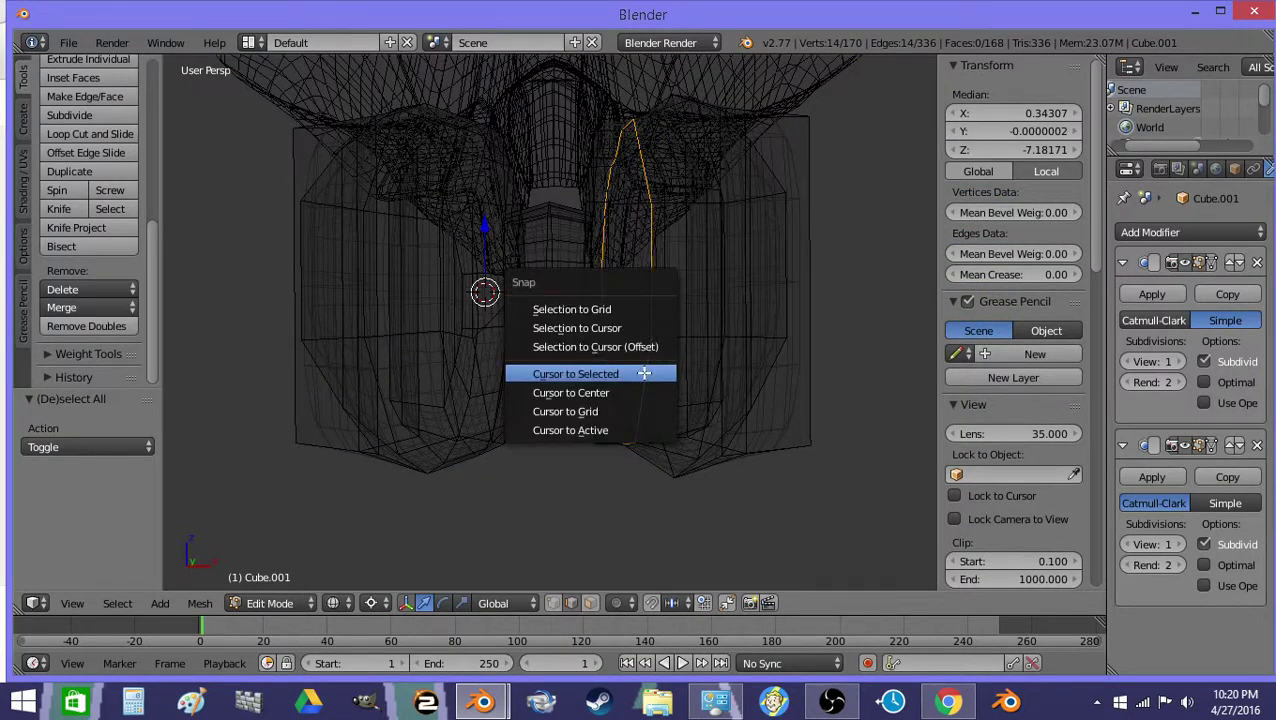
left_click(641, 383)
key("shift+alt+s")
left_click(643, 373)
key("Tab")
key("z")
Switch the viewport to Material shading and examine the reshaped wheels from the side
key("shift+f")
left_click(550, 321)
left_click(368, 603)
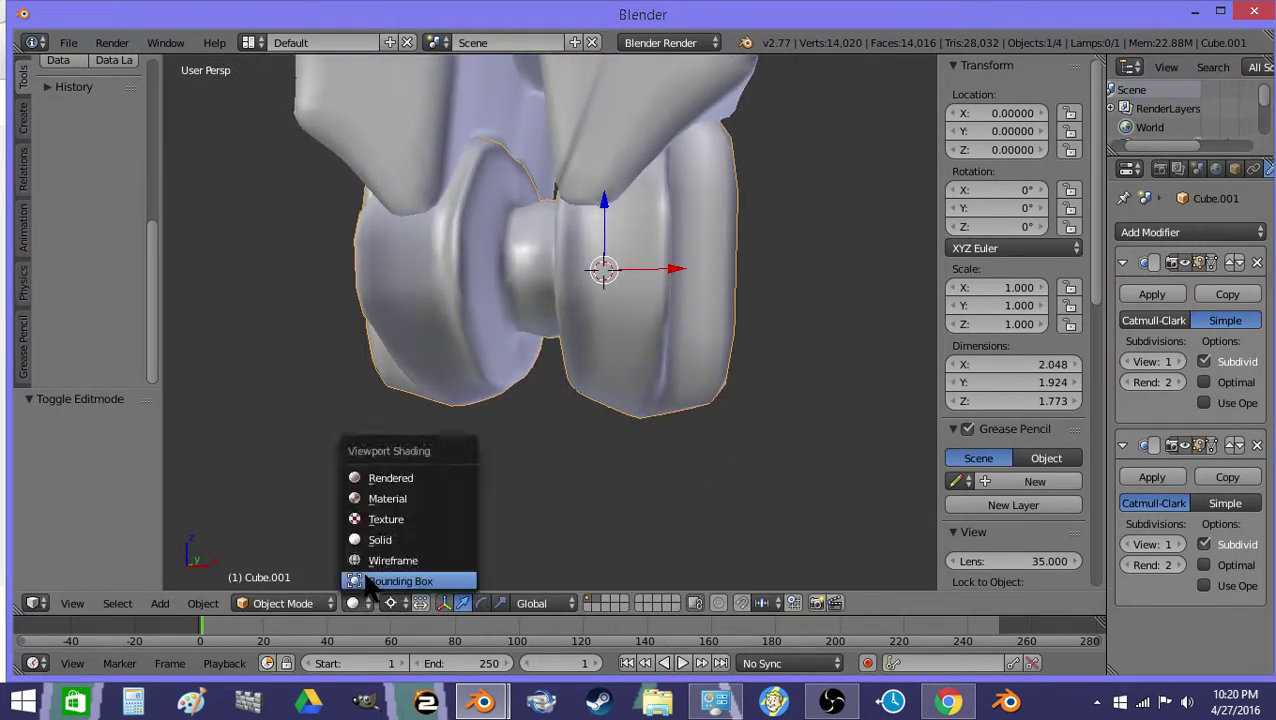
left_click(372, 583)
left_click(368, 603)
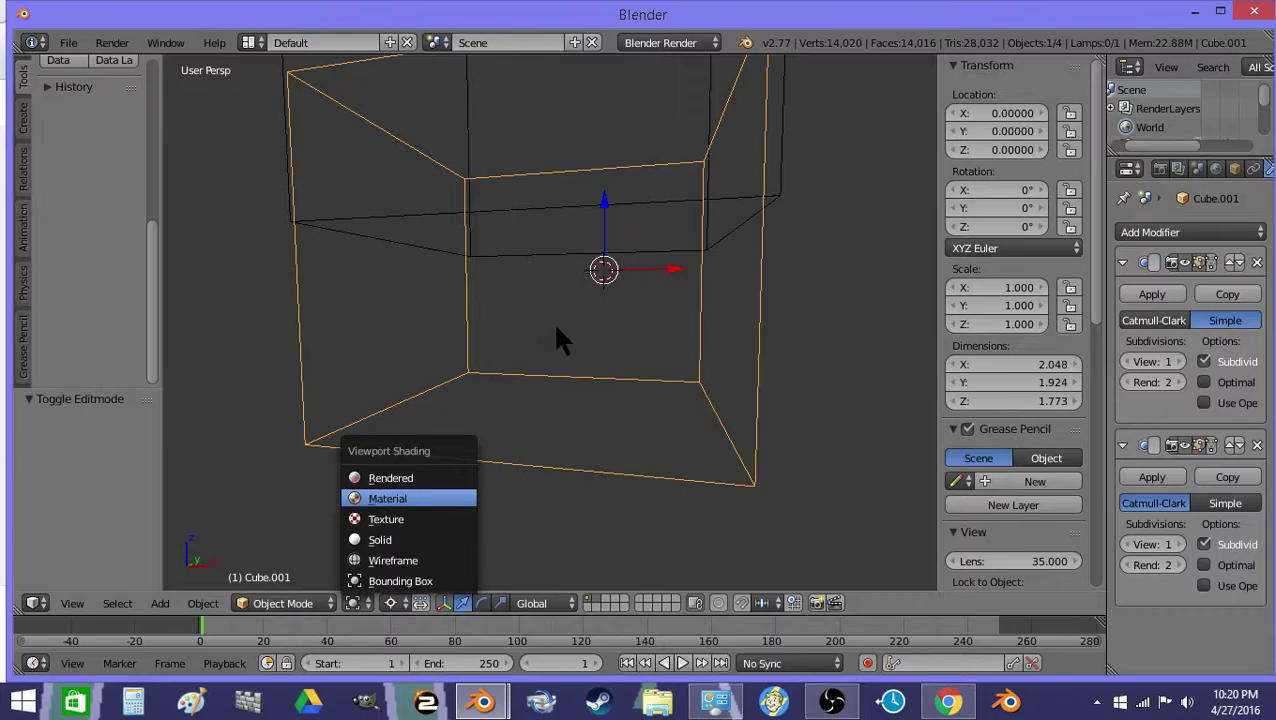
key("Return")
key("shift+f")
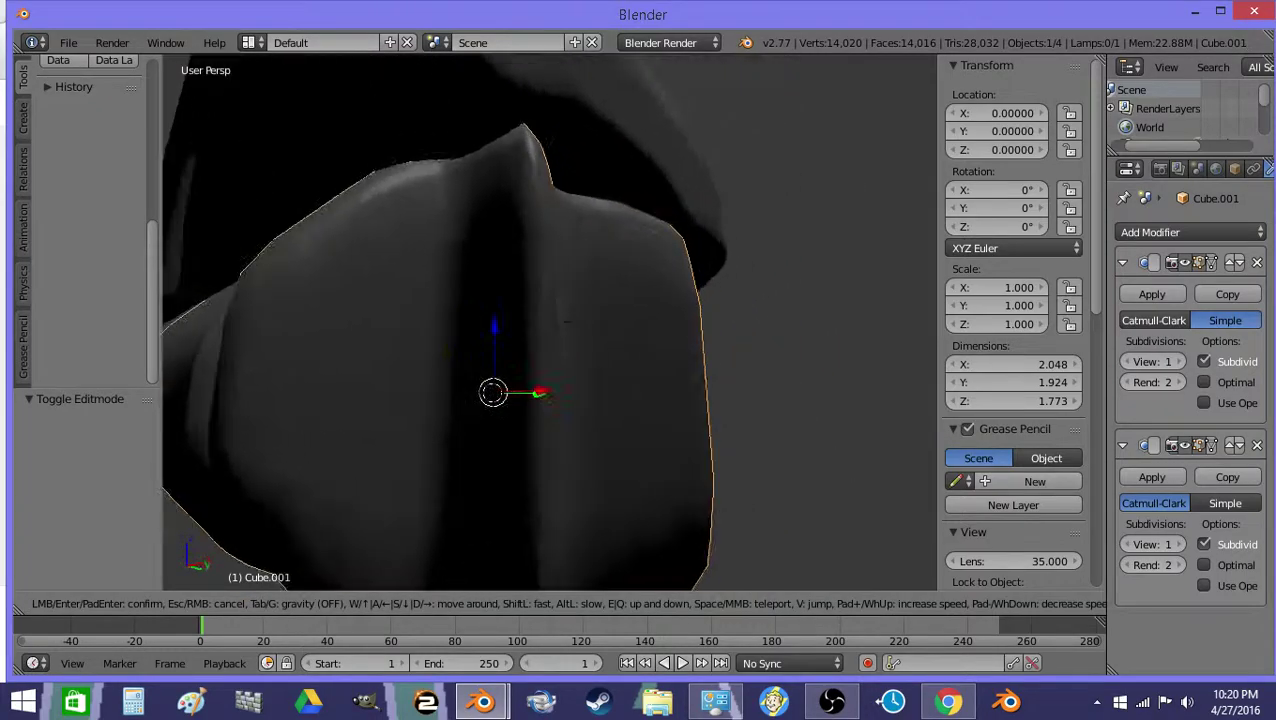
left_click(556, 340)
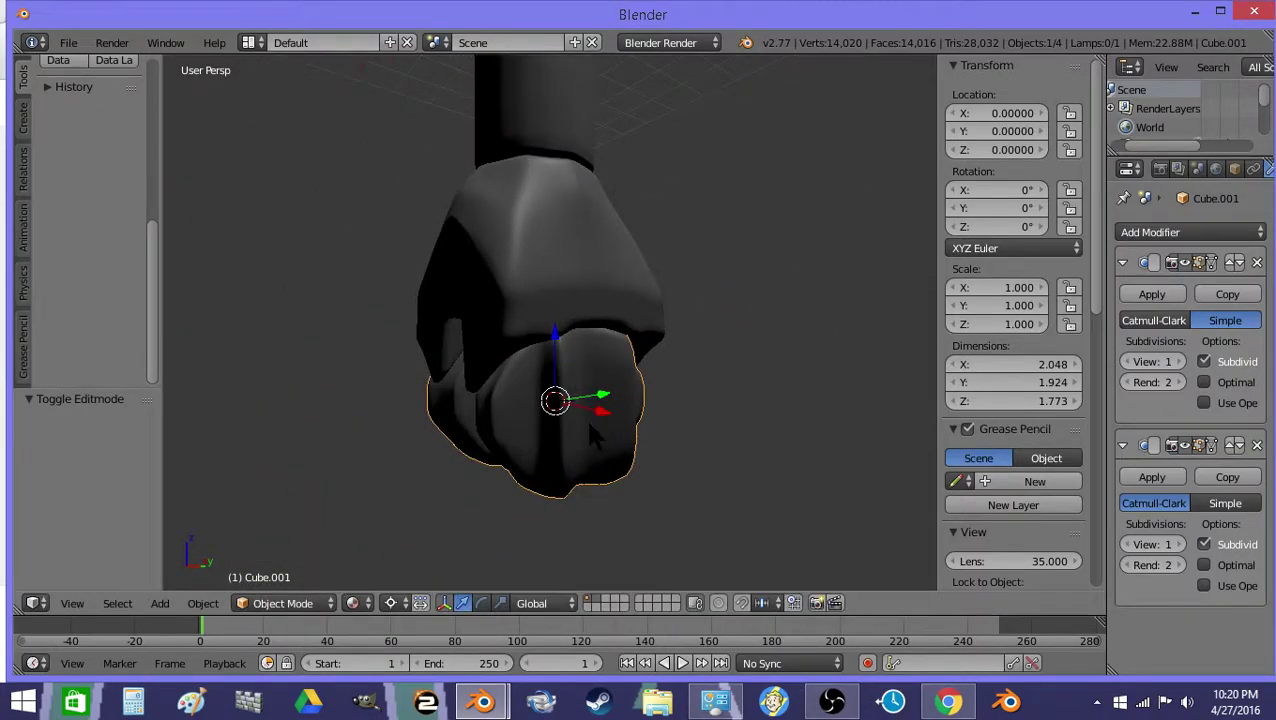
Set the viewport shading to Texture
key("z")
left_click(358, 603)
left_click(397, 503)
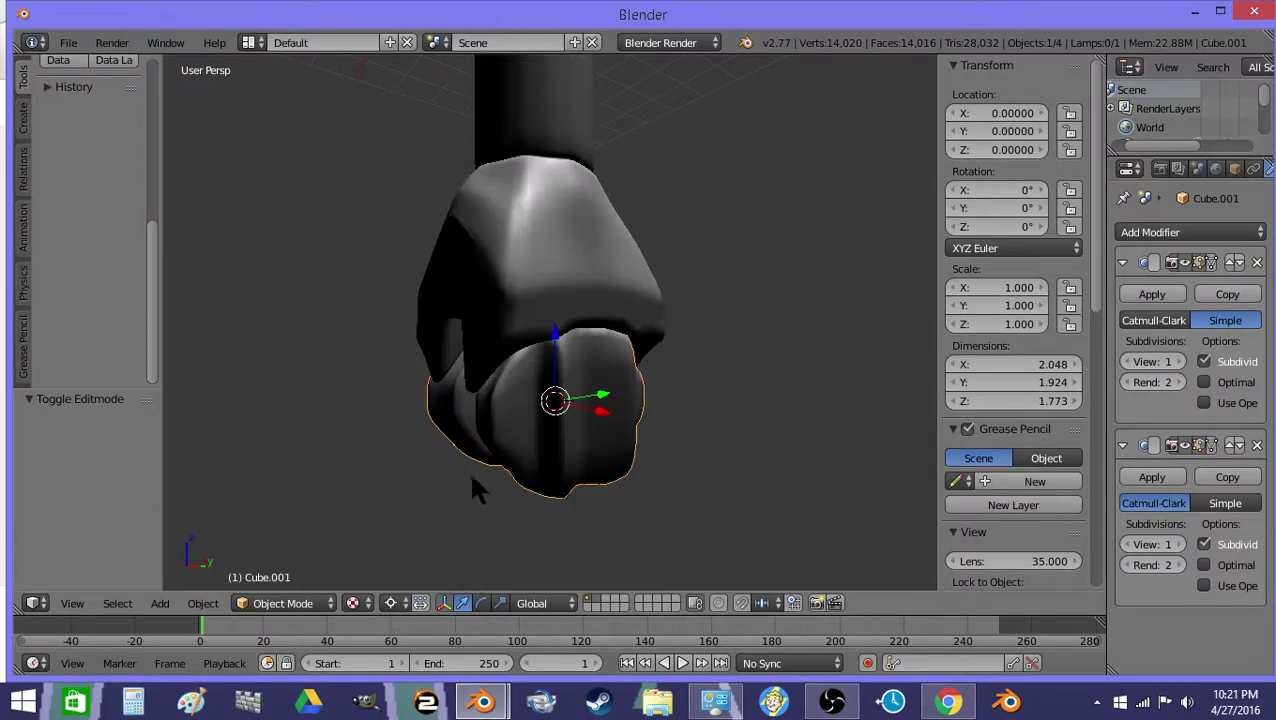
Test-rotate the wheel part about the global X axis to check how it turns inside the housing
key("shift+f")
left_click(551, 322)
key("r")
key("x")
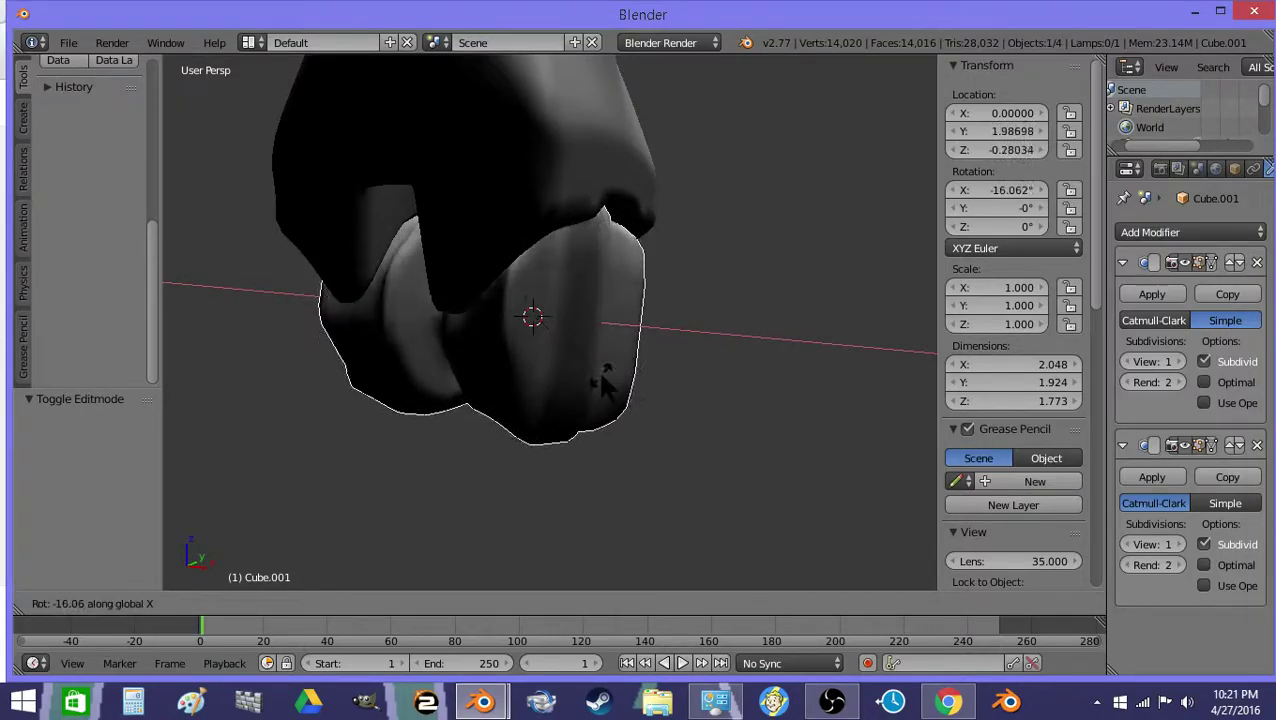
key("Escape")
Examine the wheel part in wireframe from close up and switch the viewport to solid shading
key("z")
key("shift+f")
key("w")
key("d")
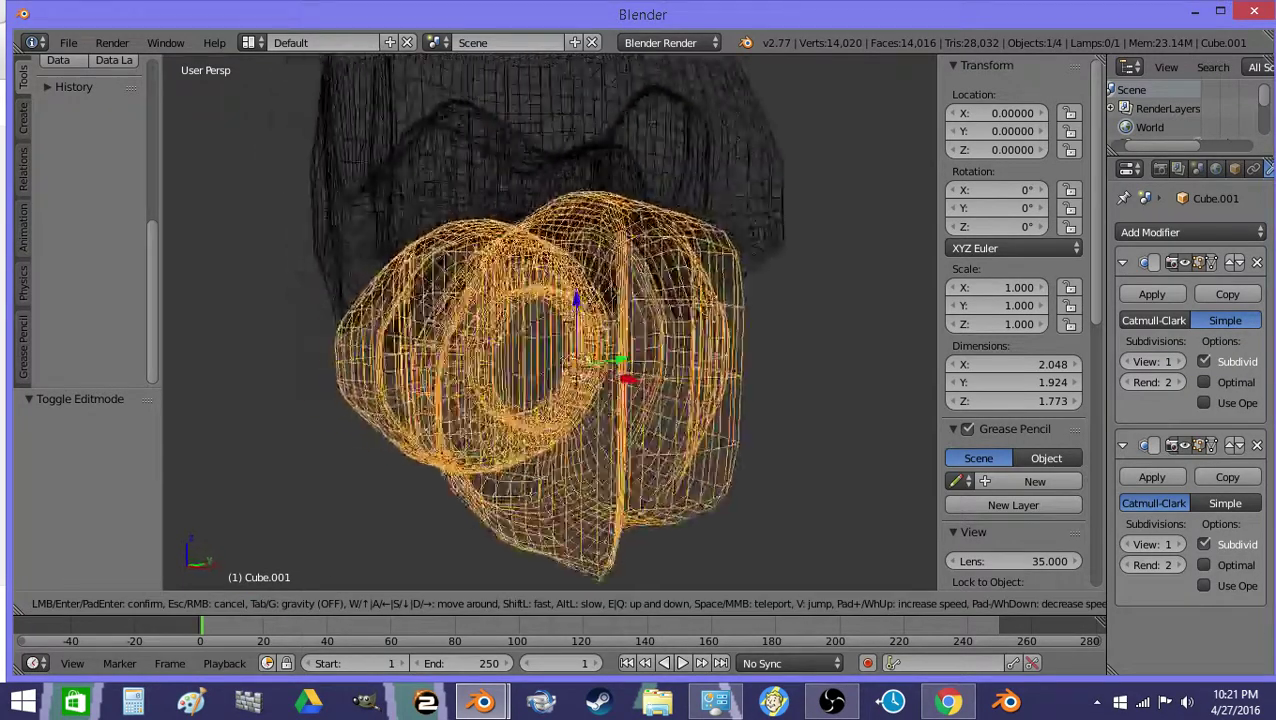
left_click(550, 322)
key("z")
Try turning the wheel part around global X again, viewed from the side in solid shading
key("r")
key("x")
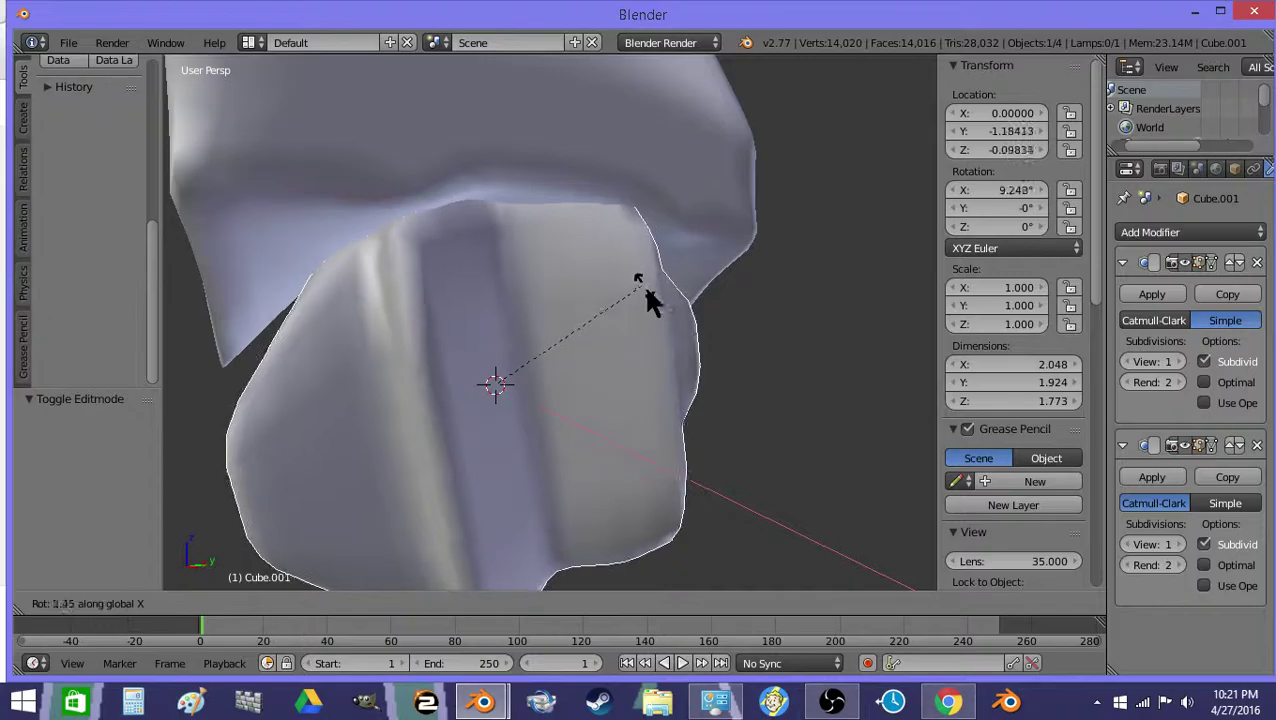
left_click(663, 345)
In Edit Mode, select the outermost edges of both wheels at the negative Y and positive Y ends
key("Tab")
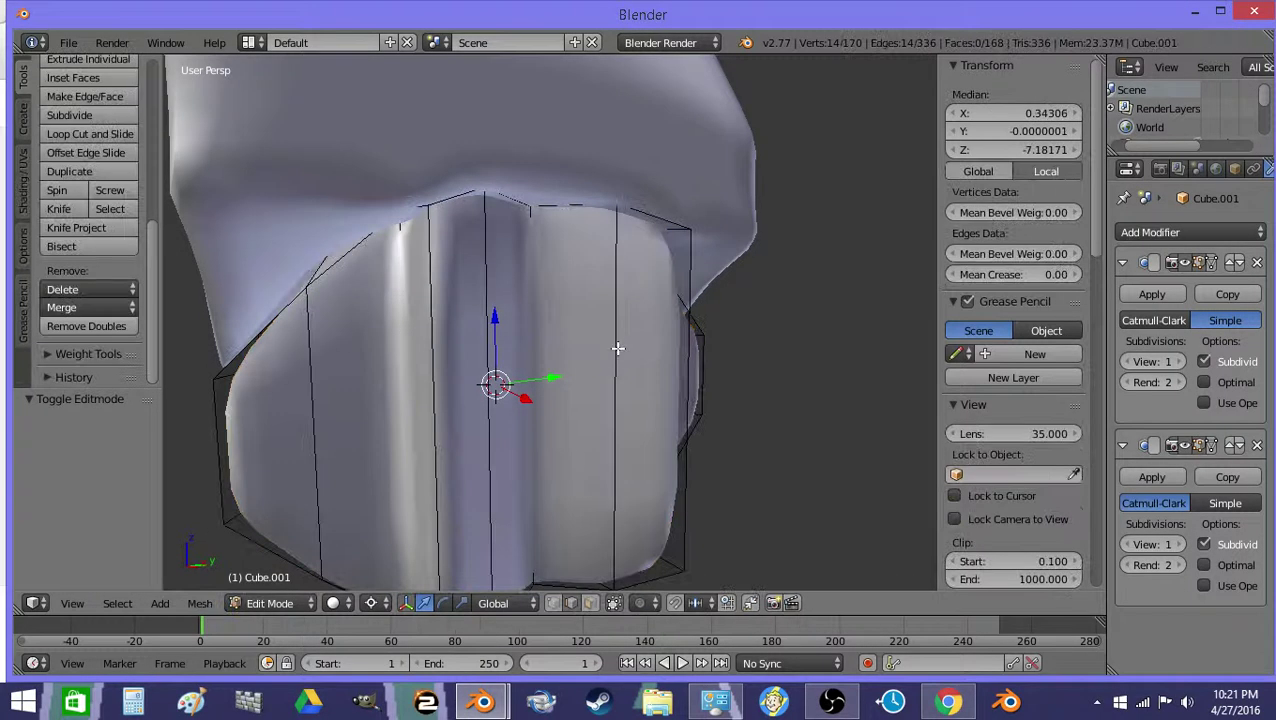
key("shift+f")
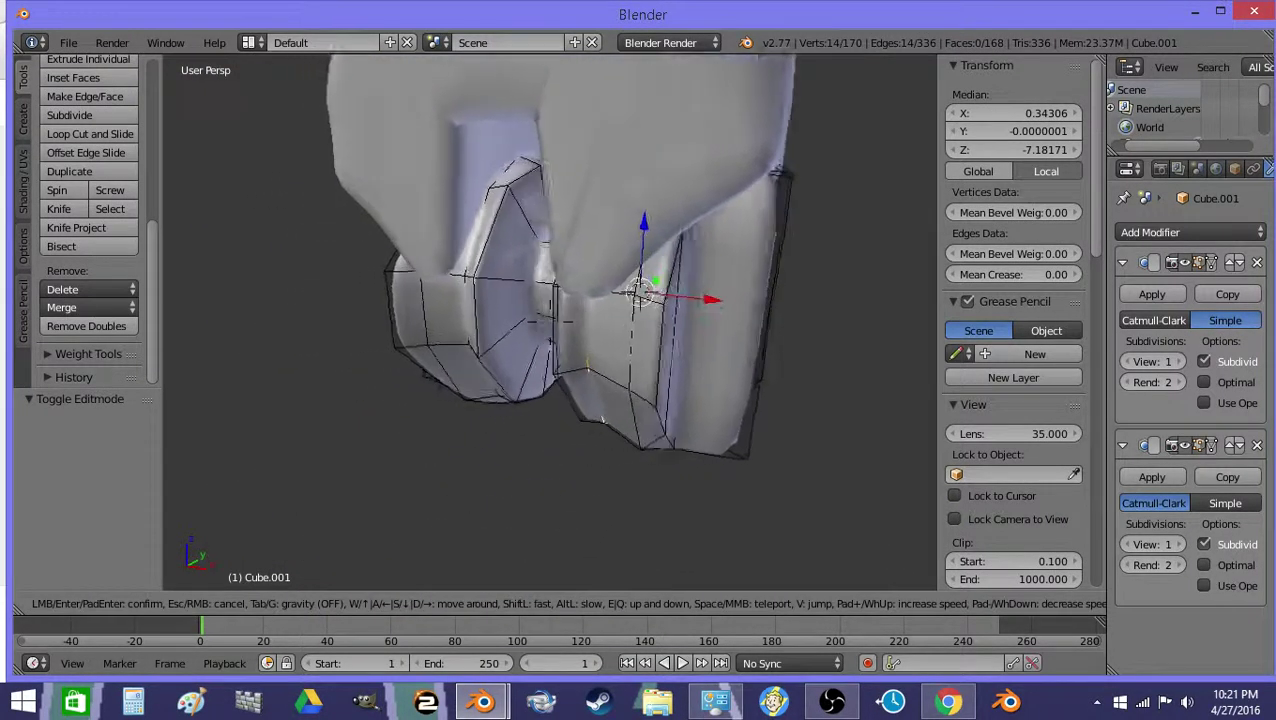
left_click(718, 352)
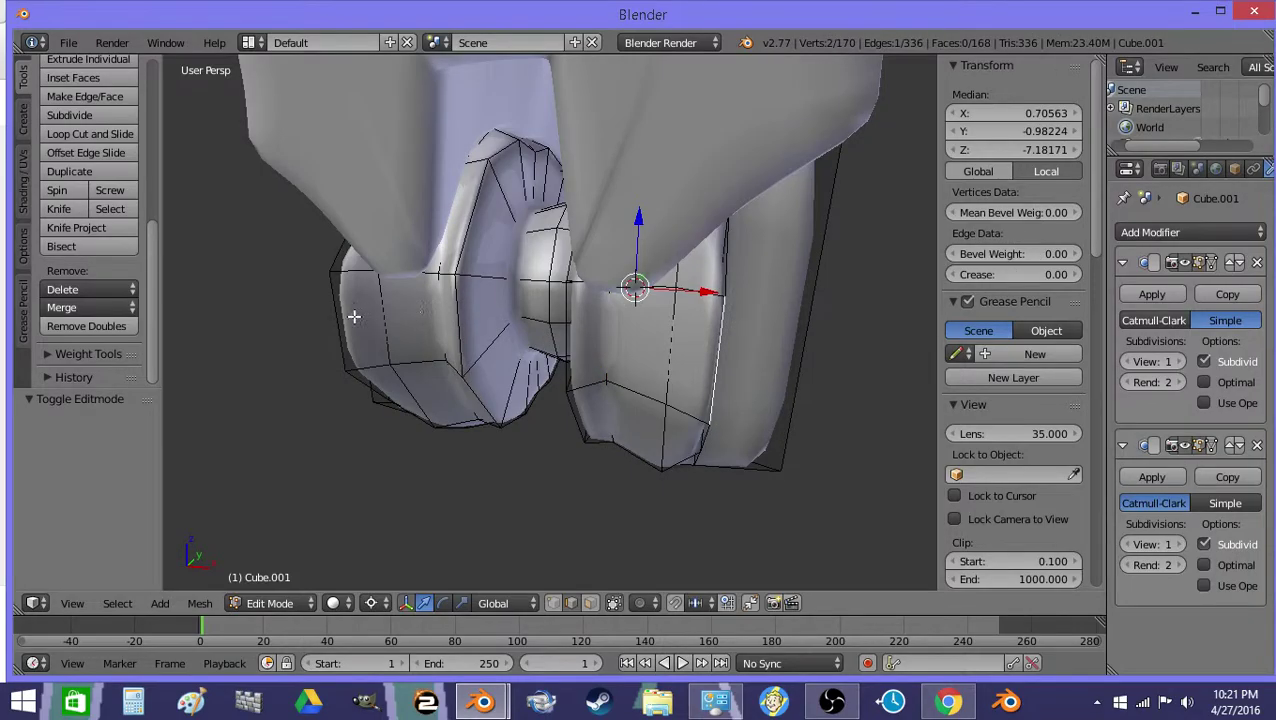
key("shift+f")
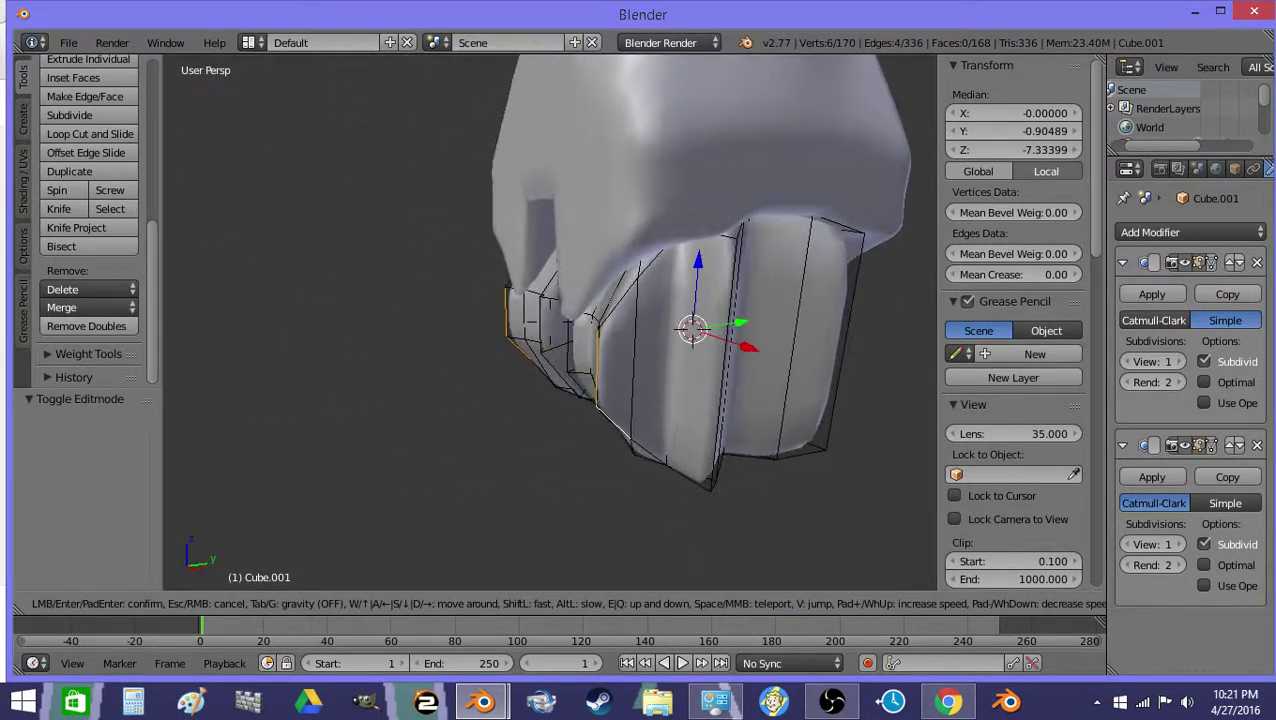
left_click(597, 386)
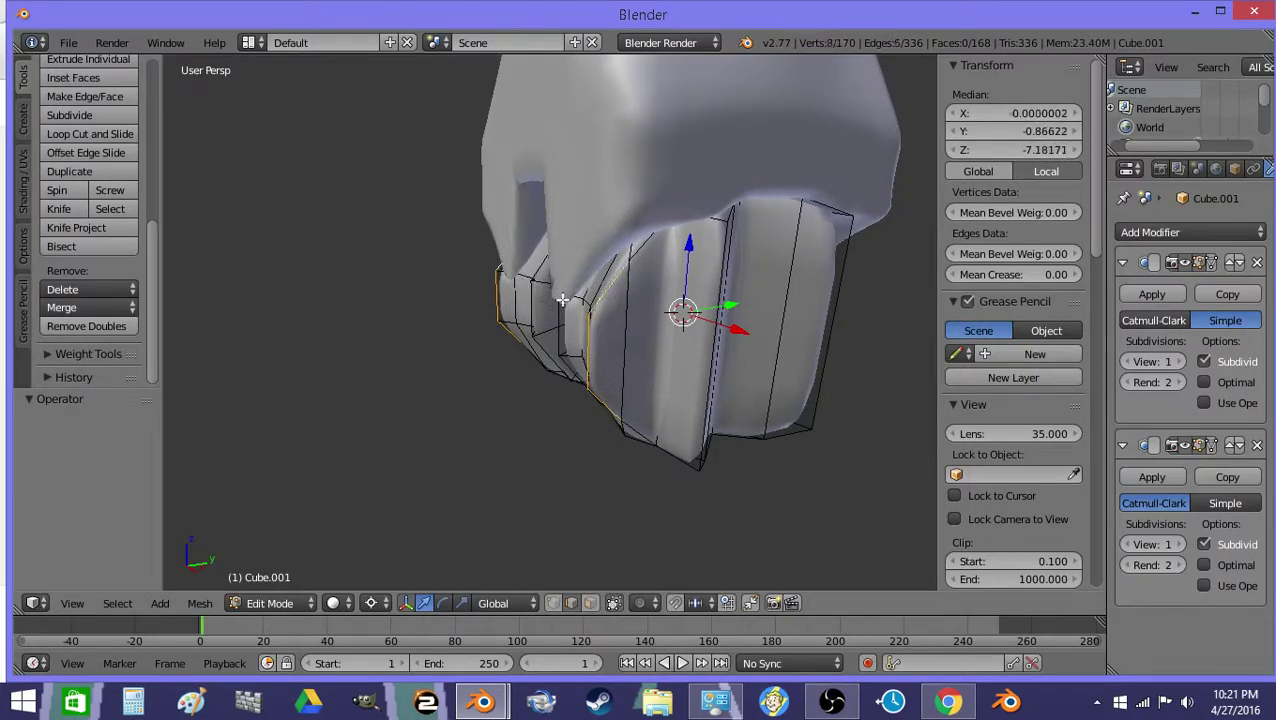
key("shift+f")
left_click(535, 385)
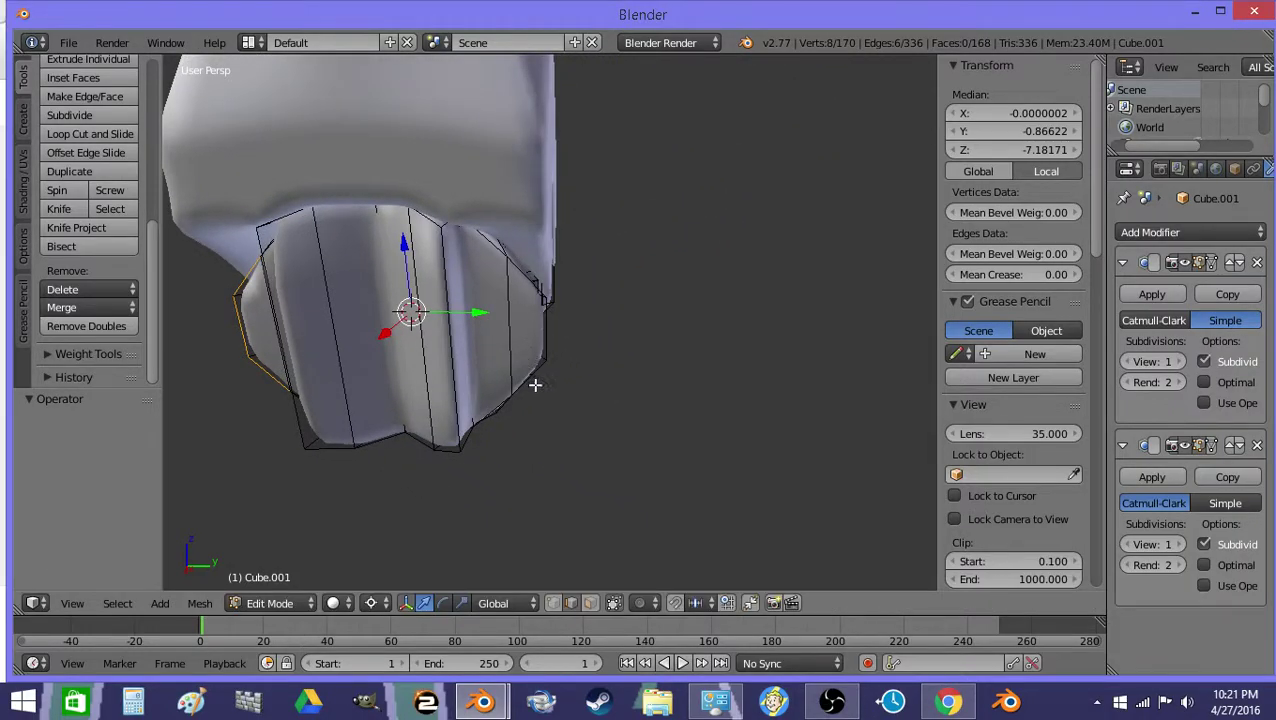
key("shift+f")
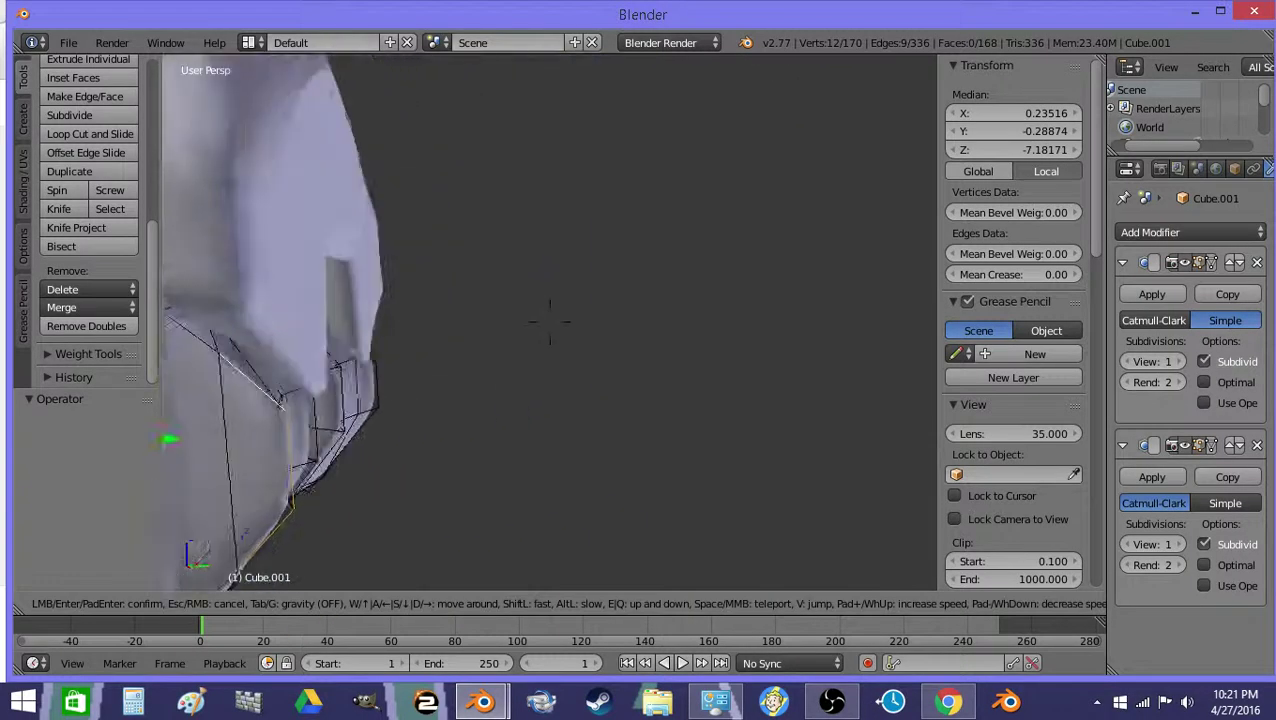
left_click(493, 380)
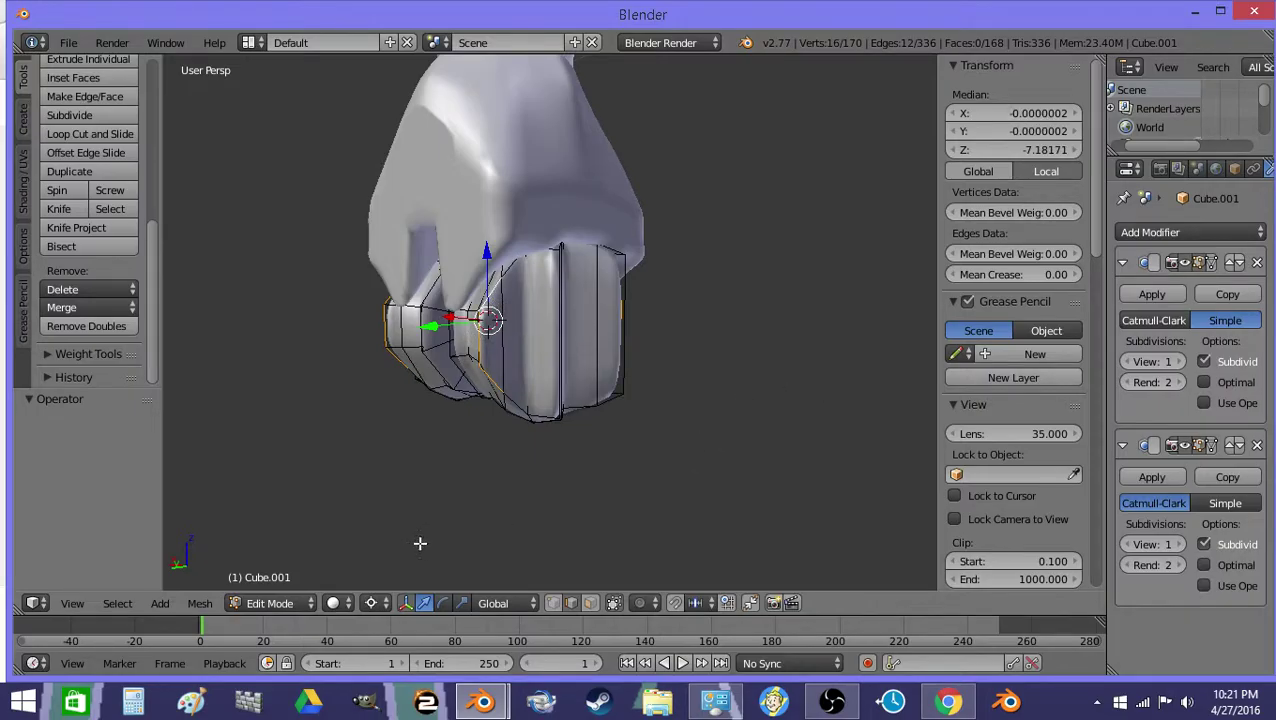
Set the pivot point to Individual Origins and scale the selected wheel edges to about 0.79 along global Y
left_click(375, 603)
left_click(418, 541)
key("s")
key("x")
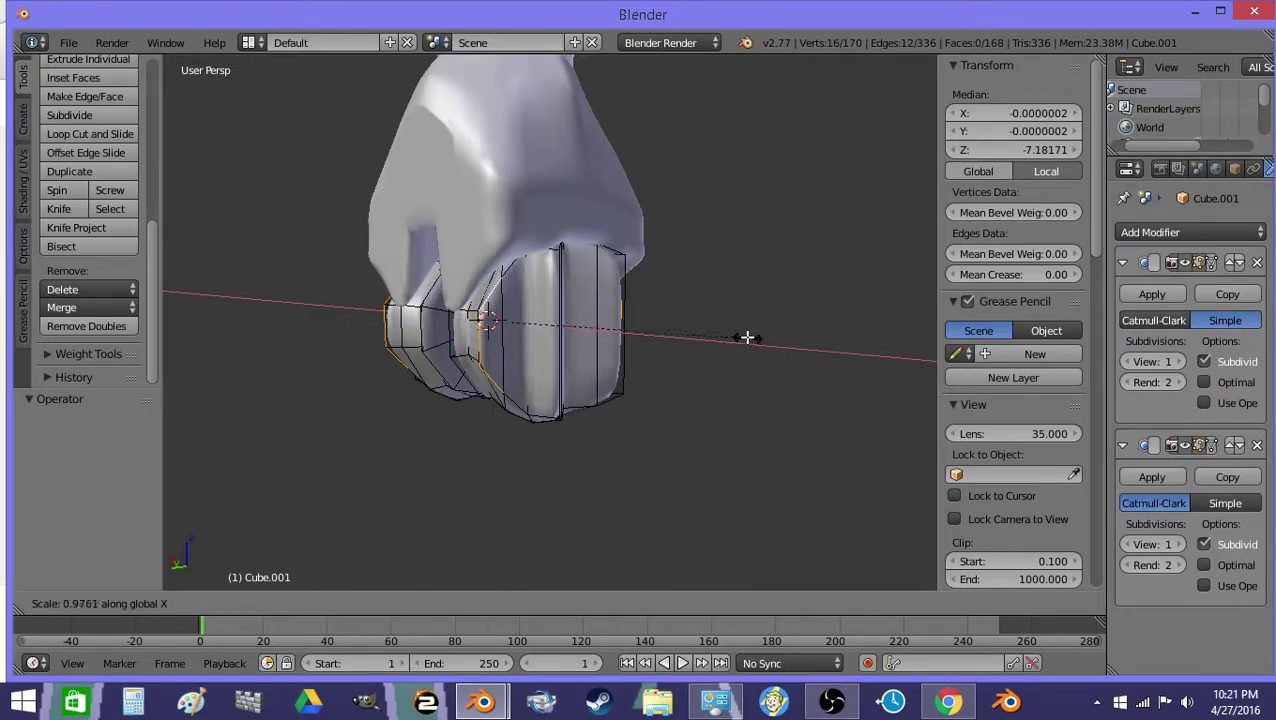
right_click(722, 331)
key("s")
key("y")
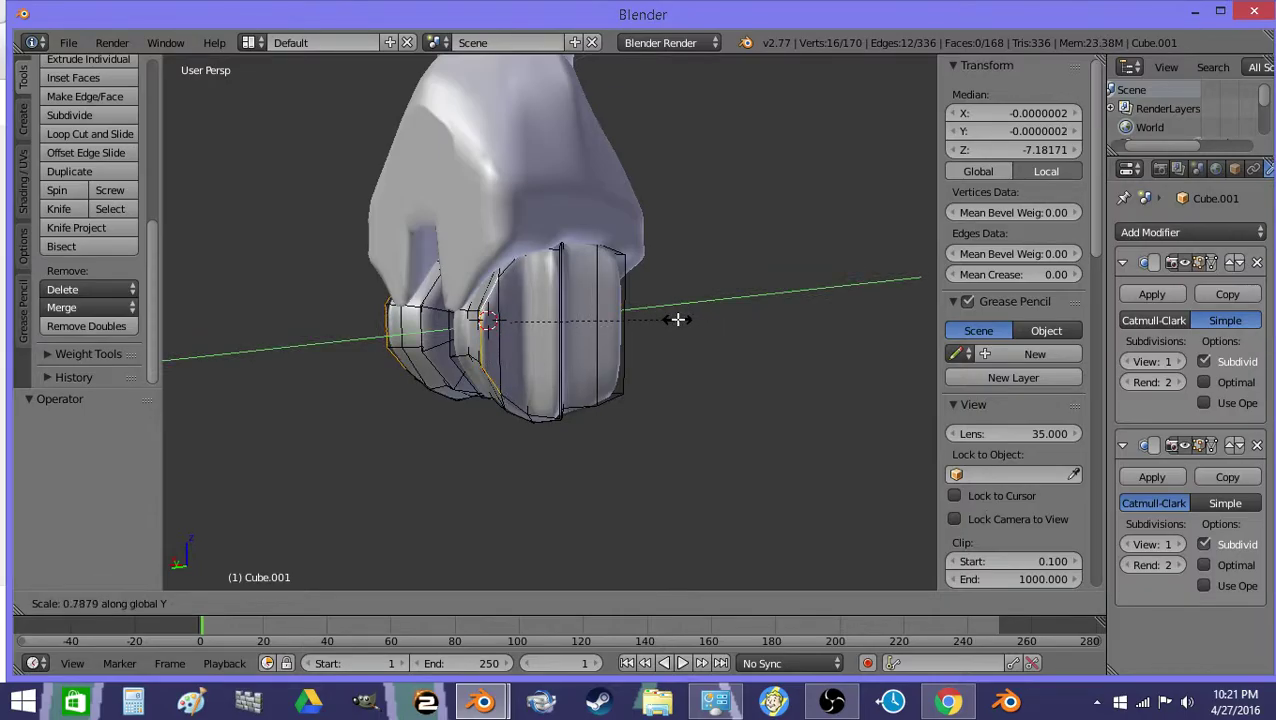
left_click(677, 319)
Switch the pivot point to Bounding Box Center and scale the outermost edges inward to about 0.92 along global Y
left_click(374, 603)
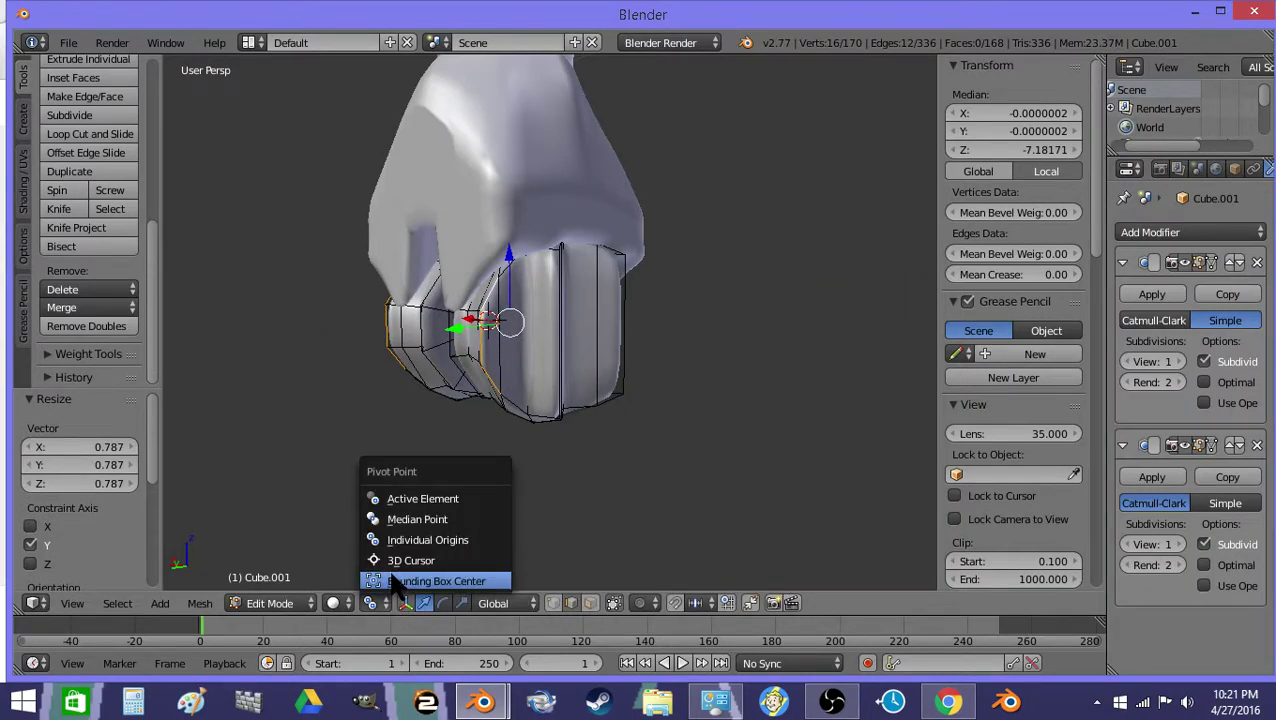
left_click(393, 580)
key("s")
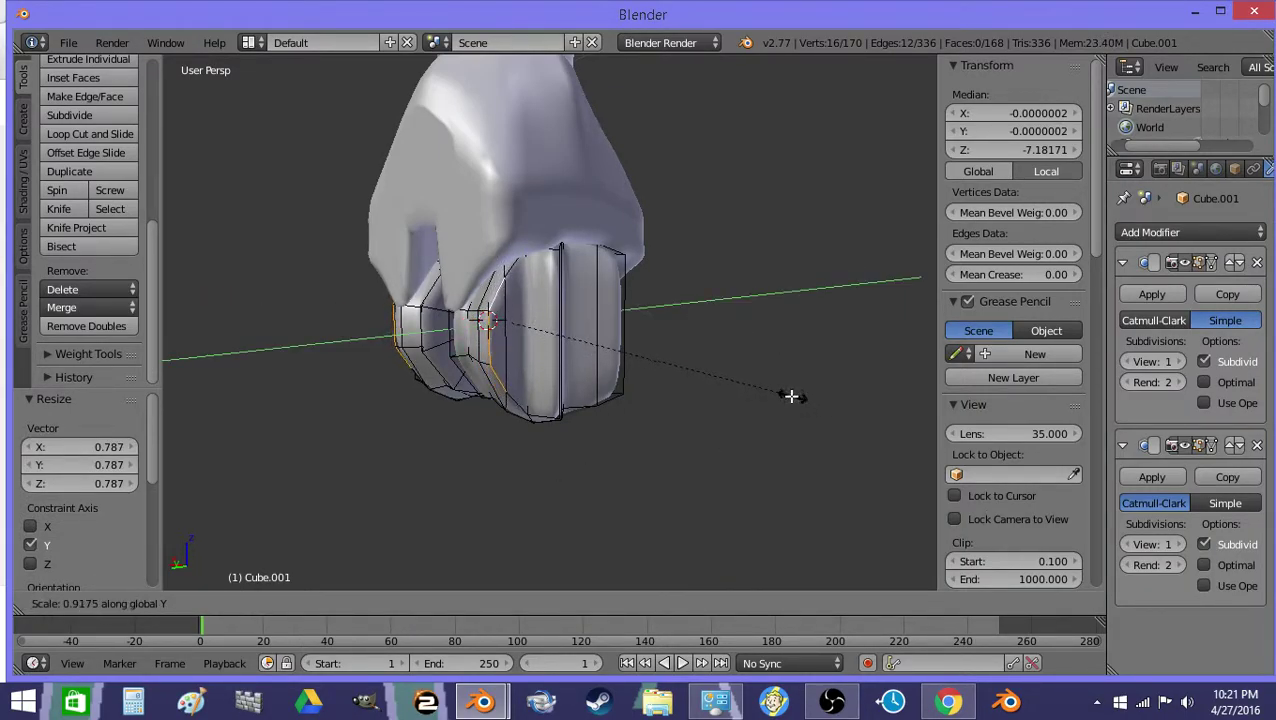
left_click(779, 390)
key("Tab")
Select the edge runs spanning the outer face of the wheel on the negative X side and check them in wireframe
key("shift+f")
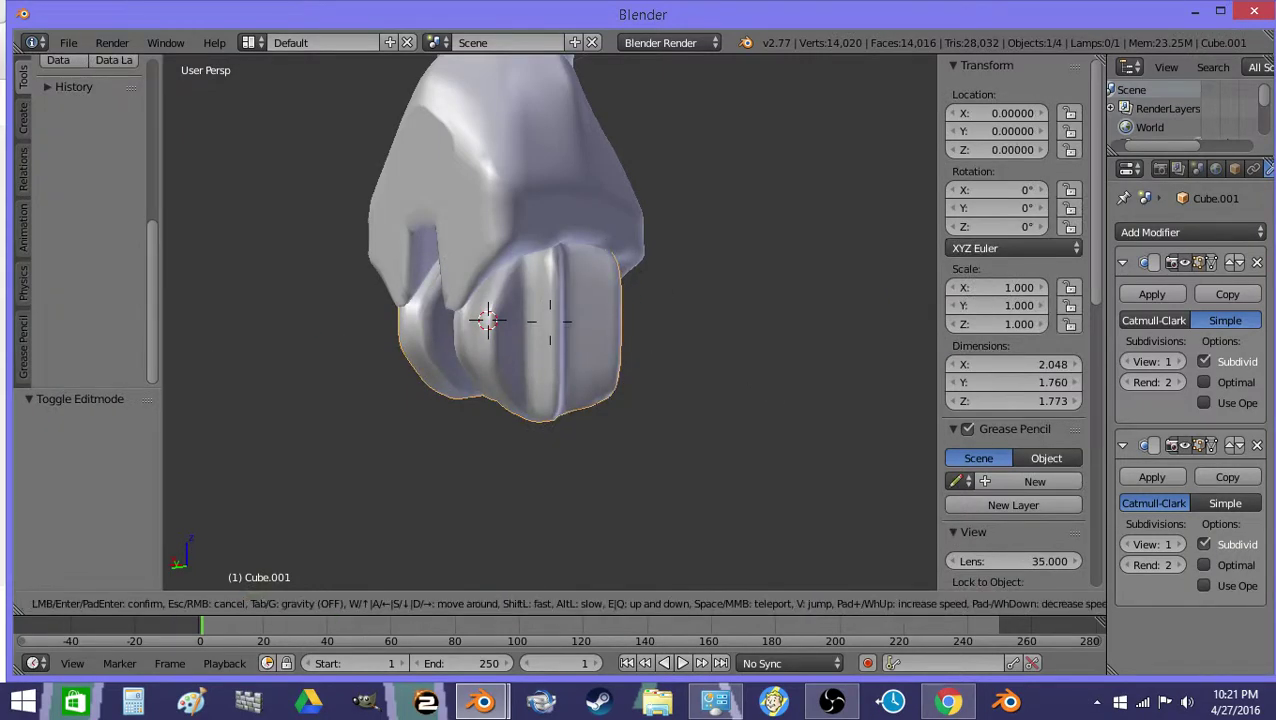
key("w")
left_click(550, 333)
key("Tab")
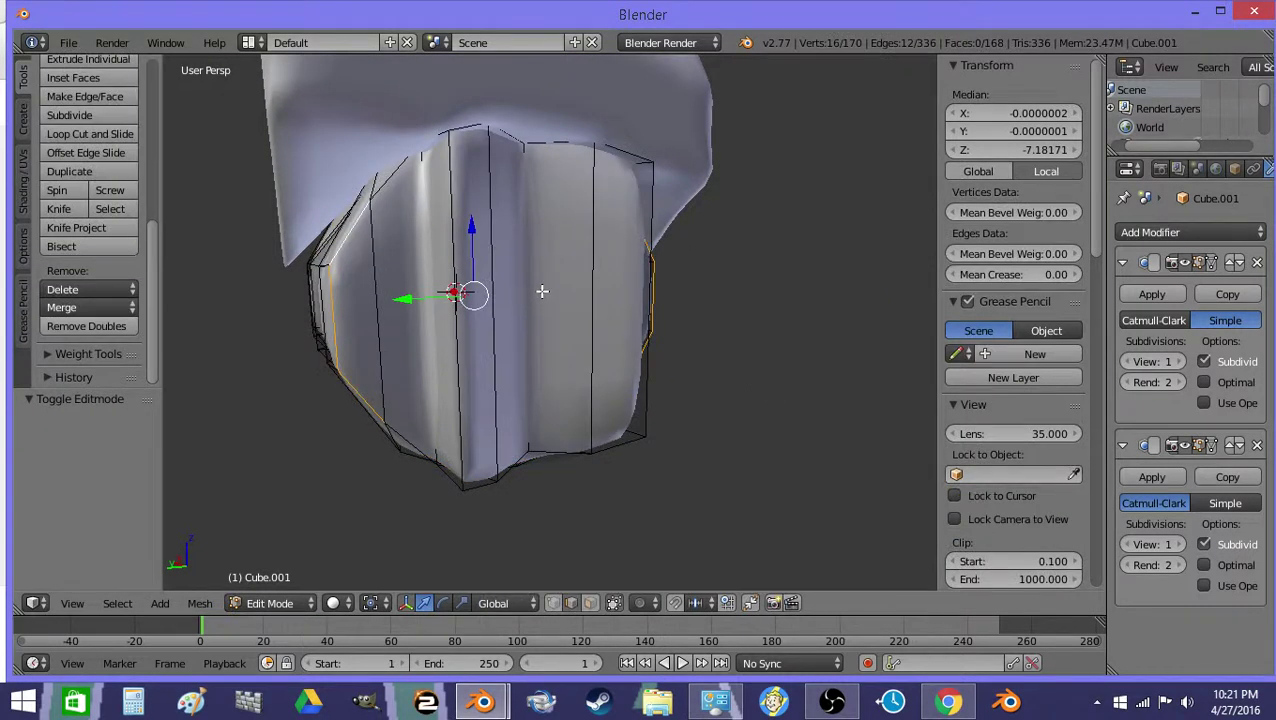
left_click(594, 285, "alt+shift")
key("z")
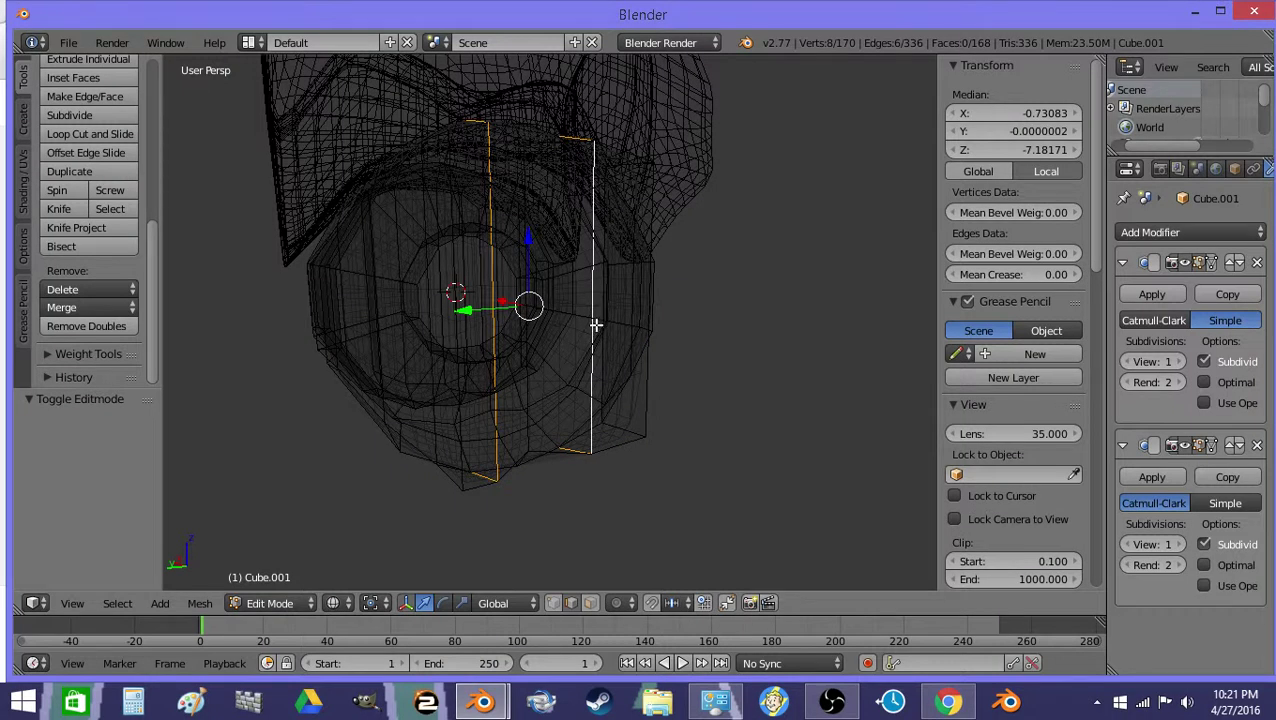
key("shift+f")
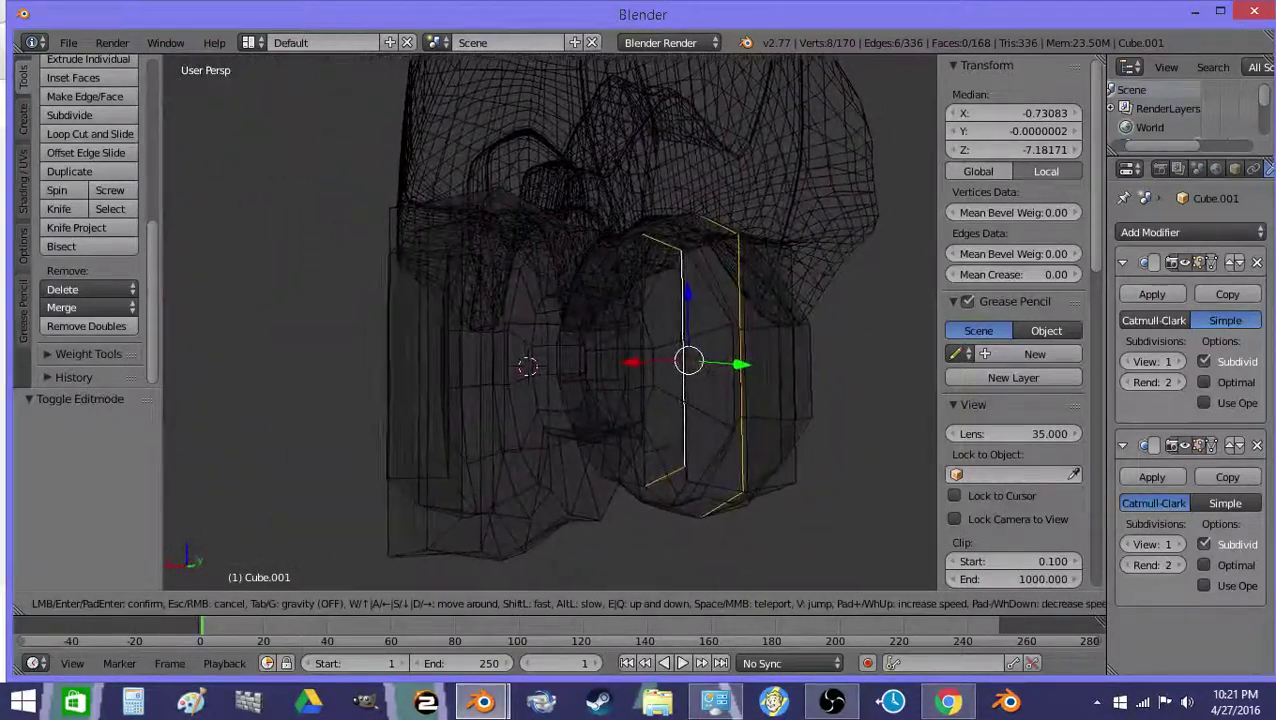
left_click(516, 346)
key("z")
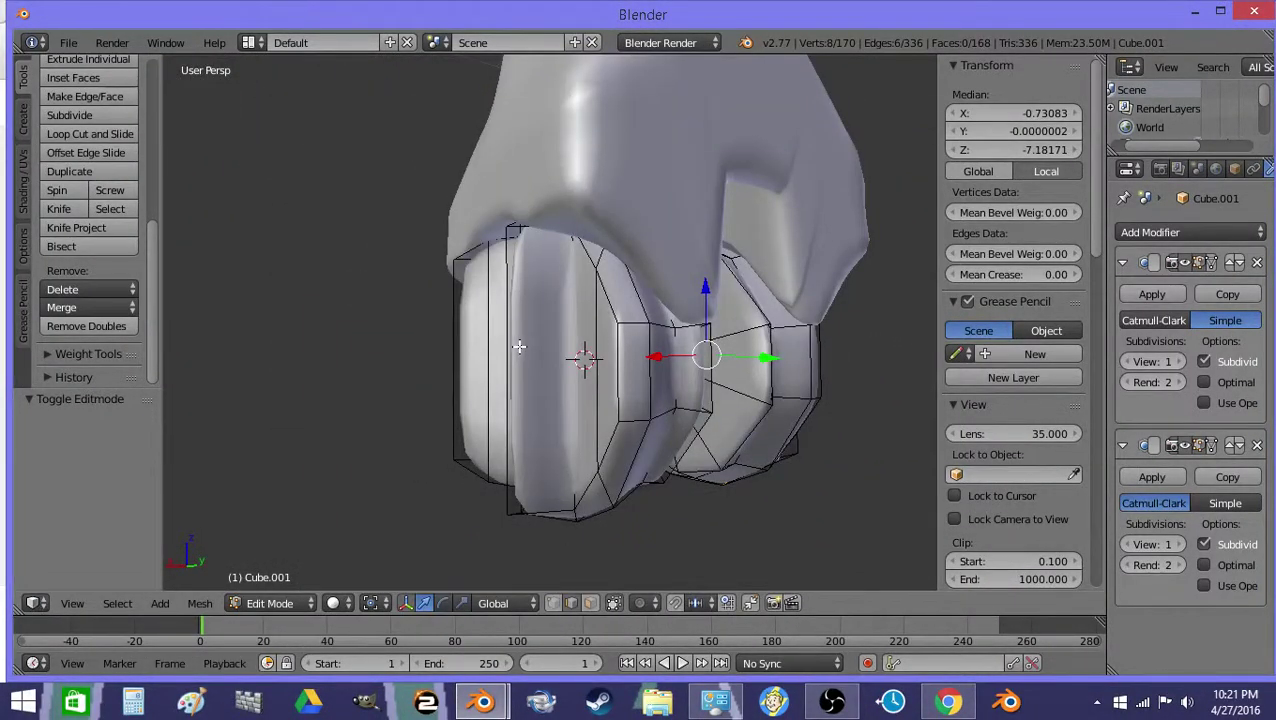
Extend the selection to the remaining vertical edge runs on the outer faces of both wheels, checking it in wireframe
key("shift+f")
left_click(557, 323)
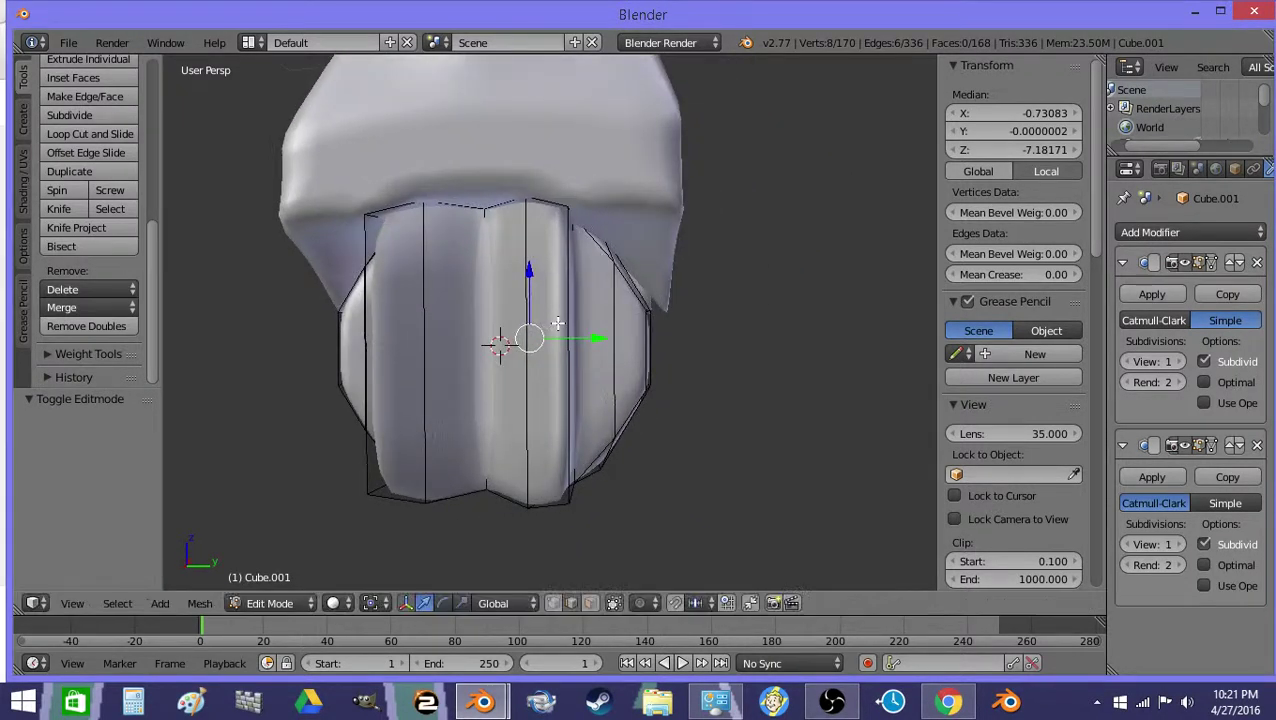
key("z")
key("shift+f")
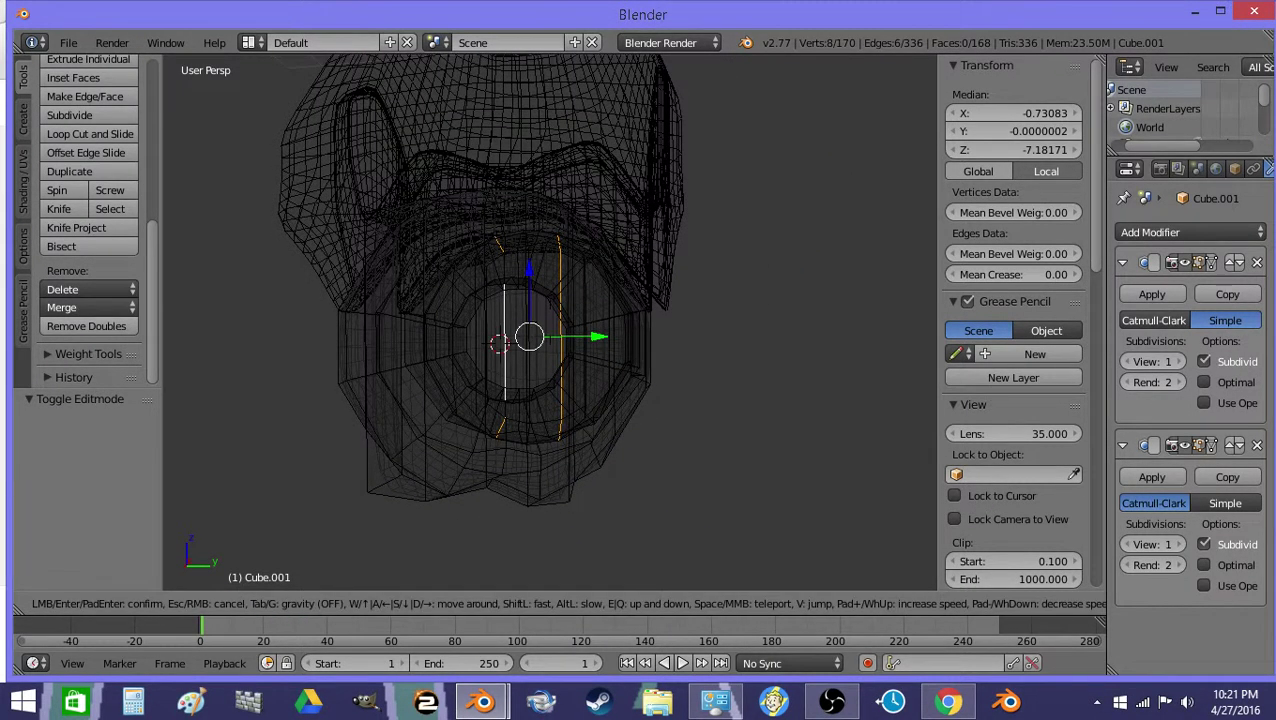
left_click(613, 357)
key("z")
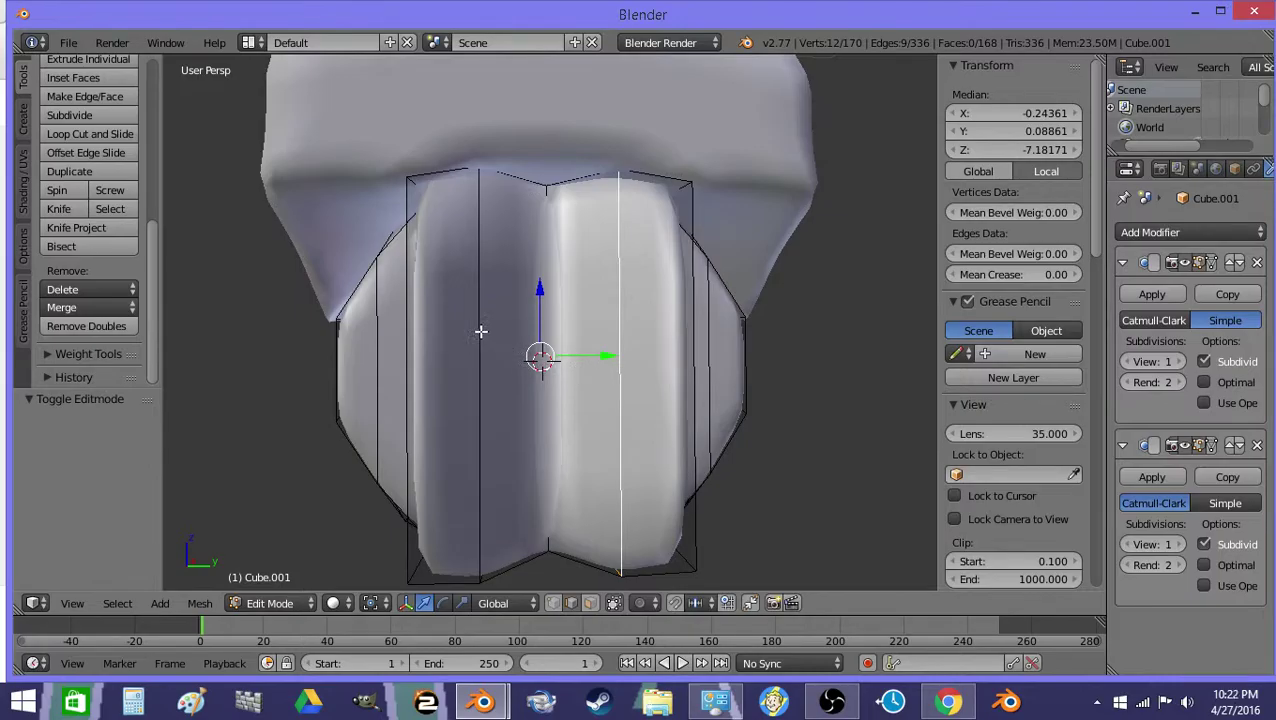
right_click(688, 358, "shift")
key("z")
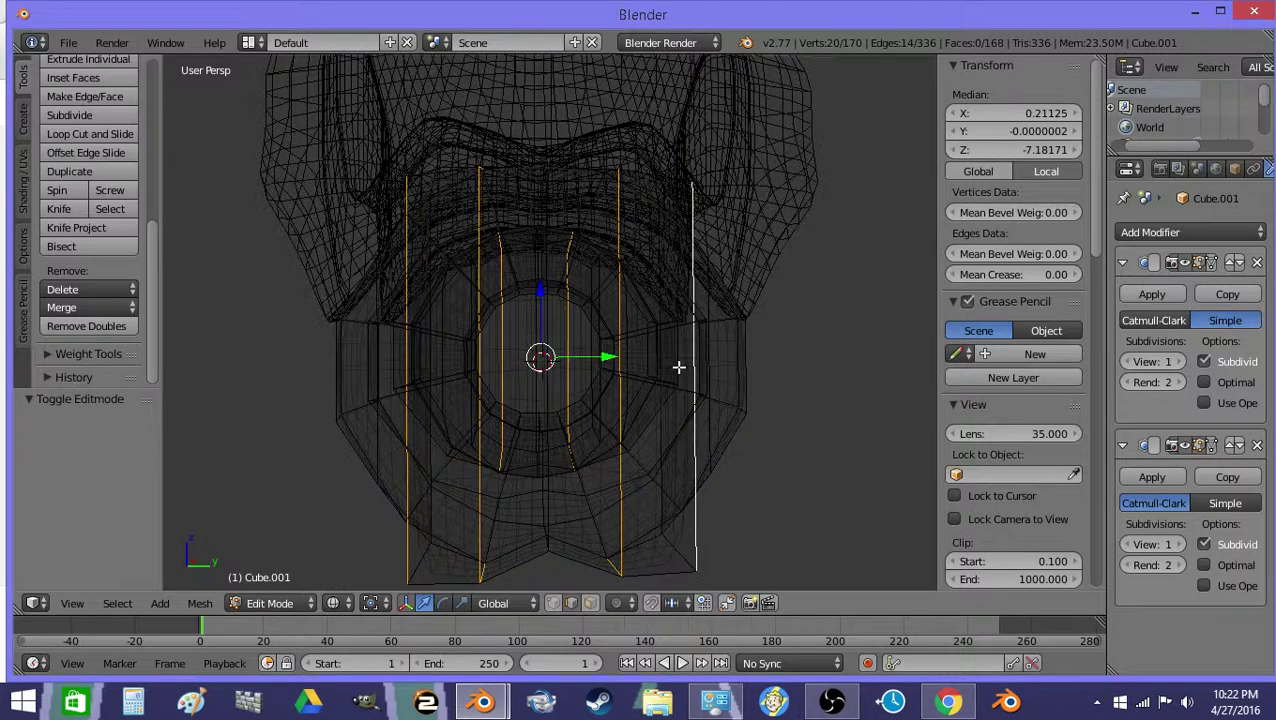
key("shift+f")
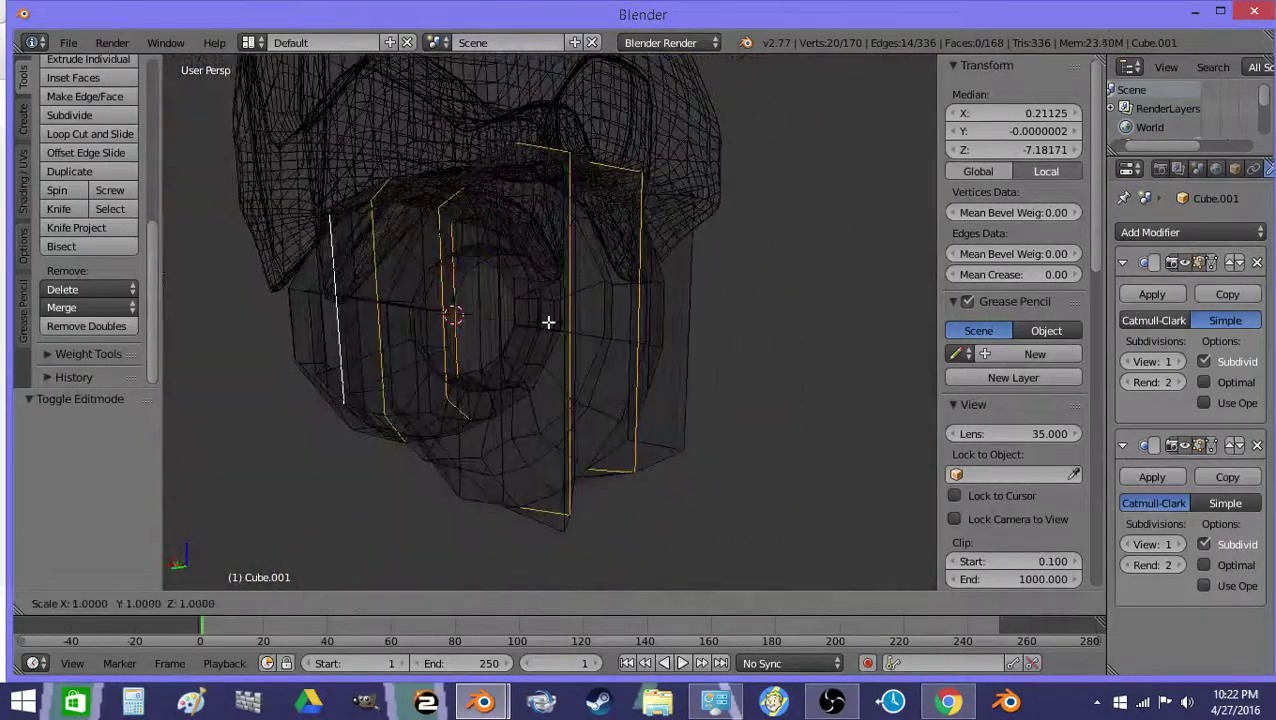
left_click(547, 341)
key("z")
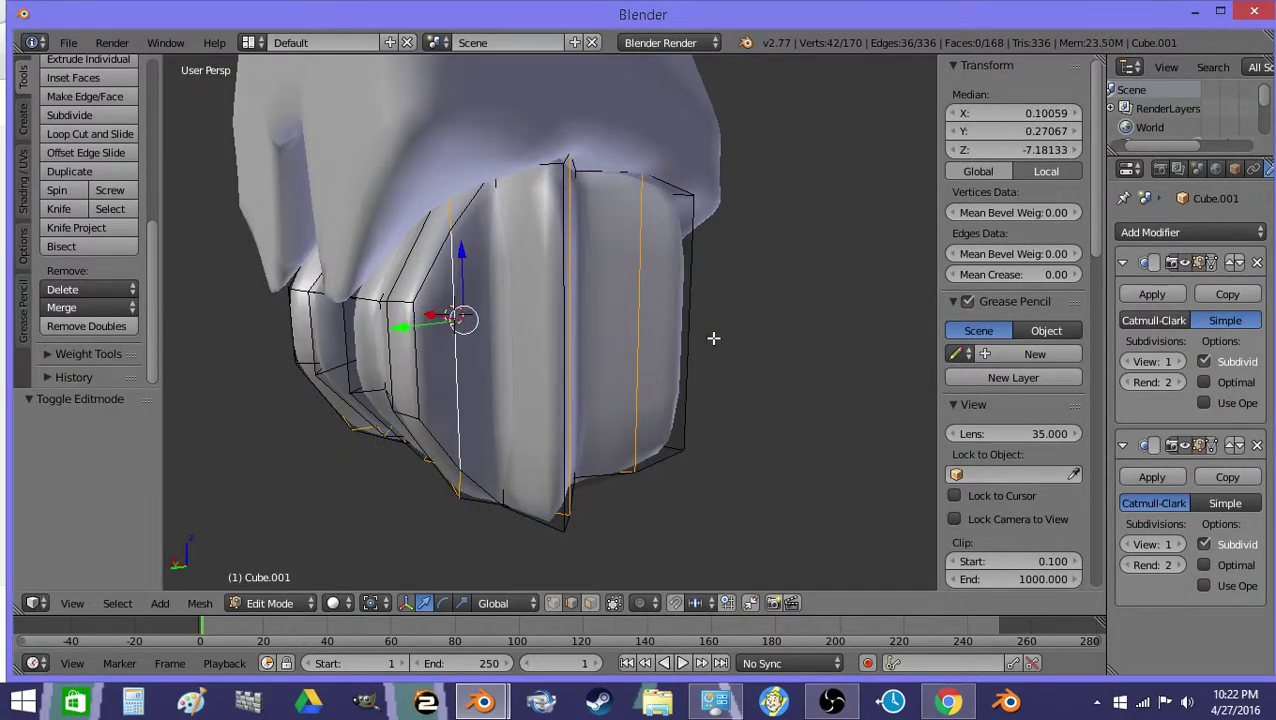
Scale the selected face edges to about 0.9 along global Z and return to Object Mode
key("s")
key("z")
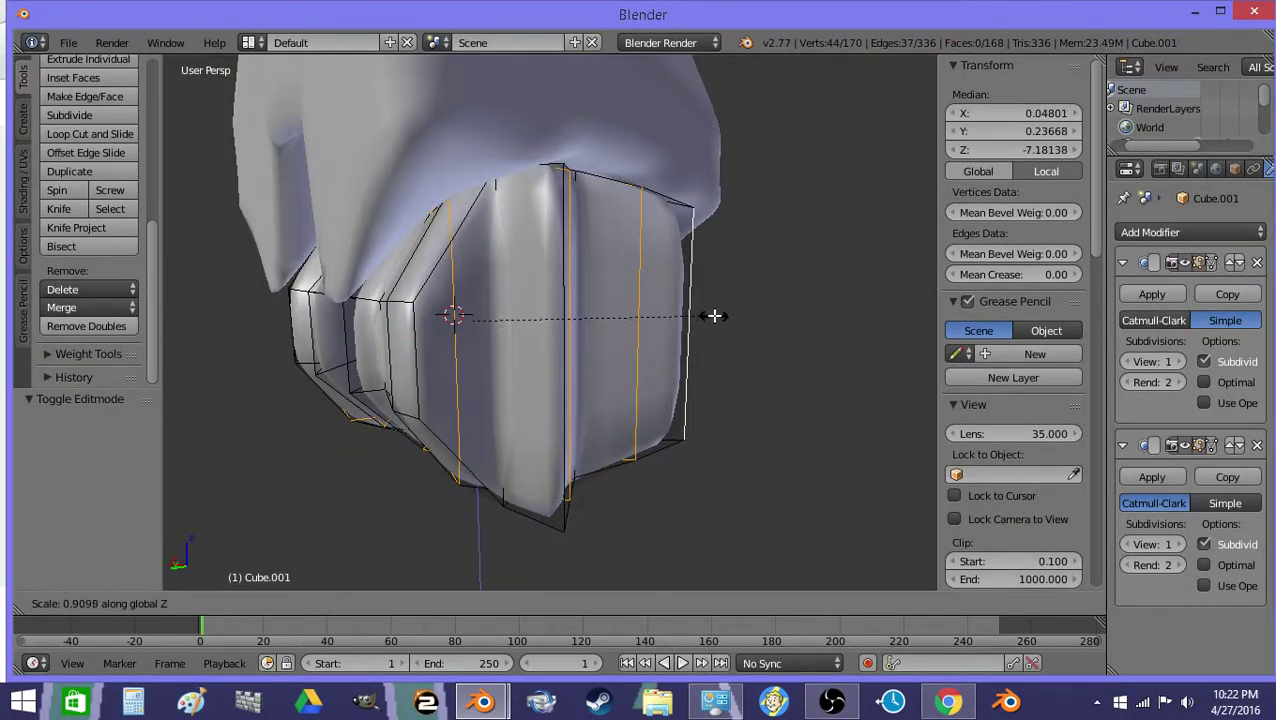
left_click(705, 303)
key("Tab")
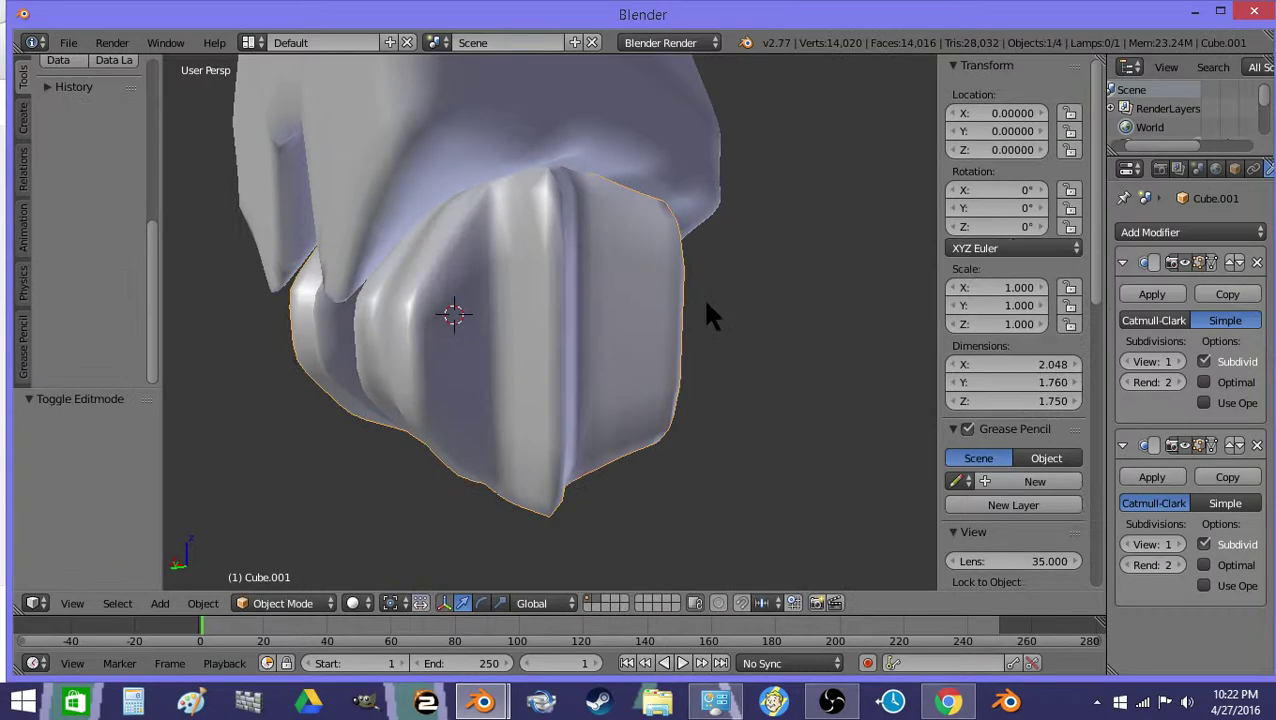
key("shift+f")
left_click(555, 330)
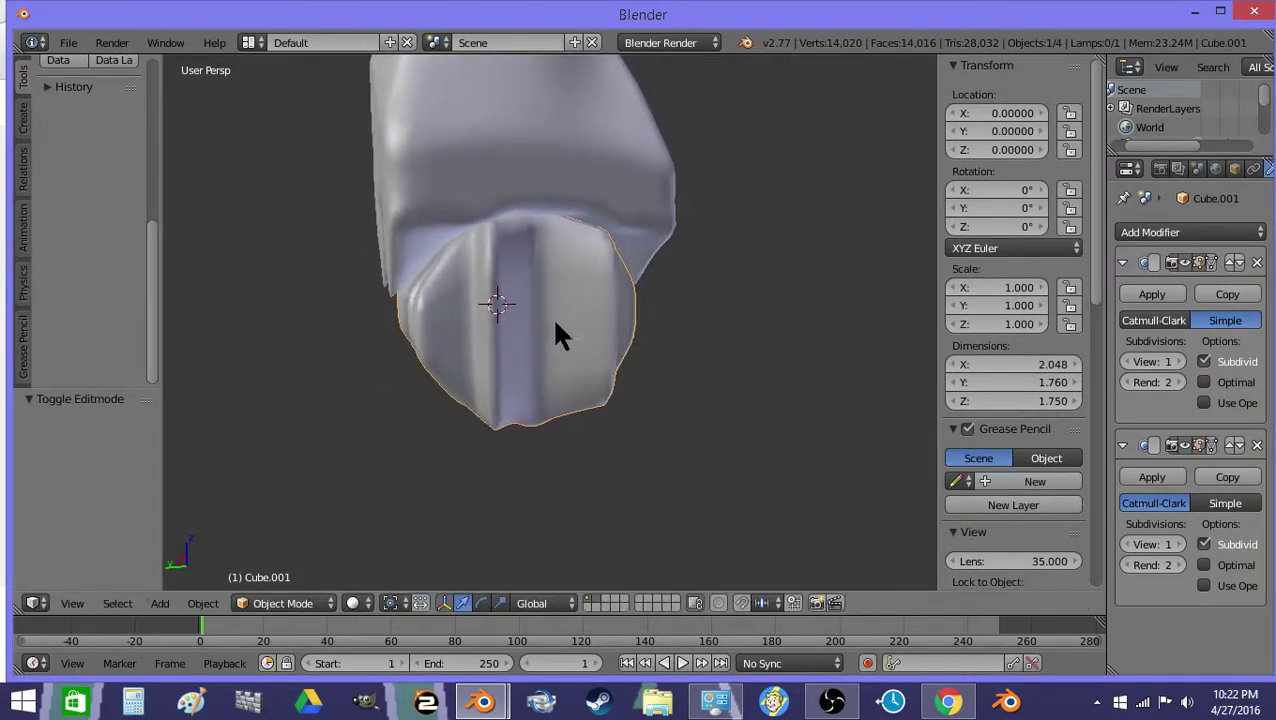
Select the wheel part's entire mesh and snap the 3D cursor to its centre
key("shift+s")
left_click(660, 303)
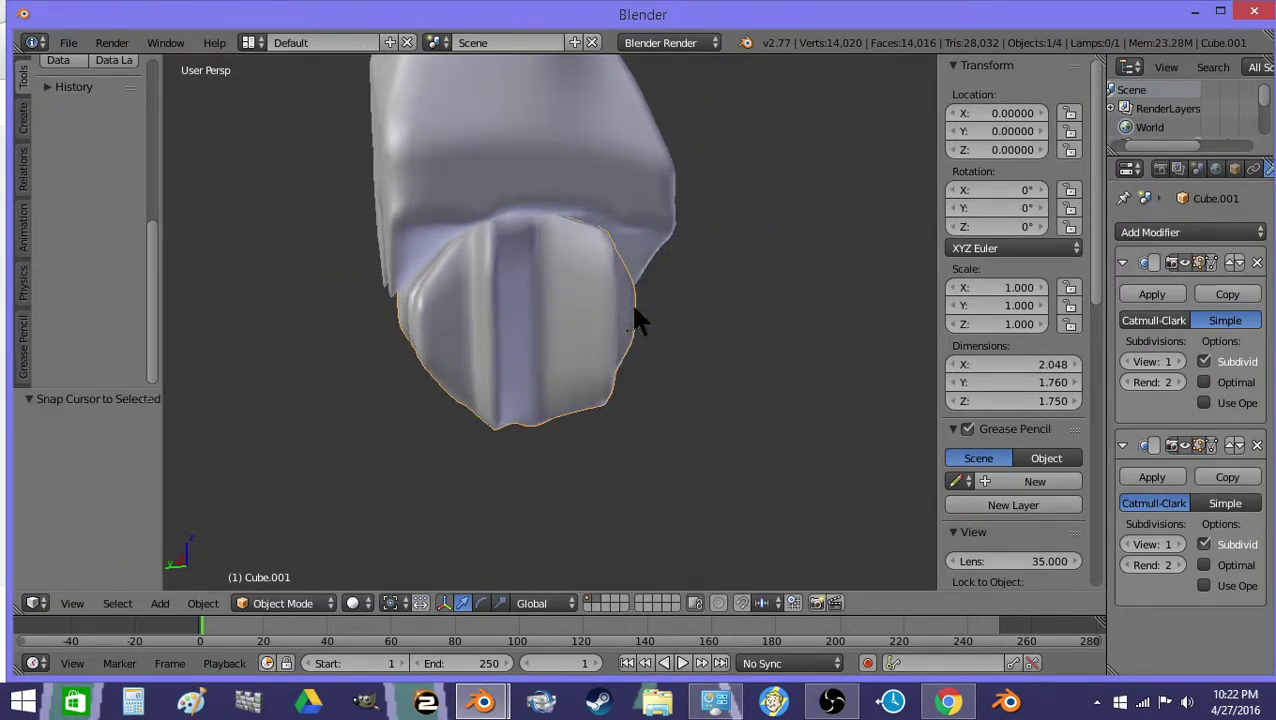
key("Tab")
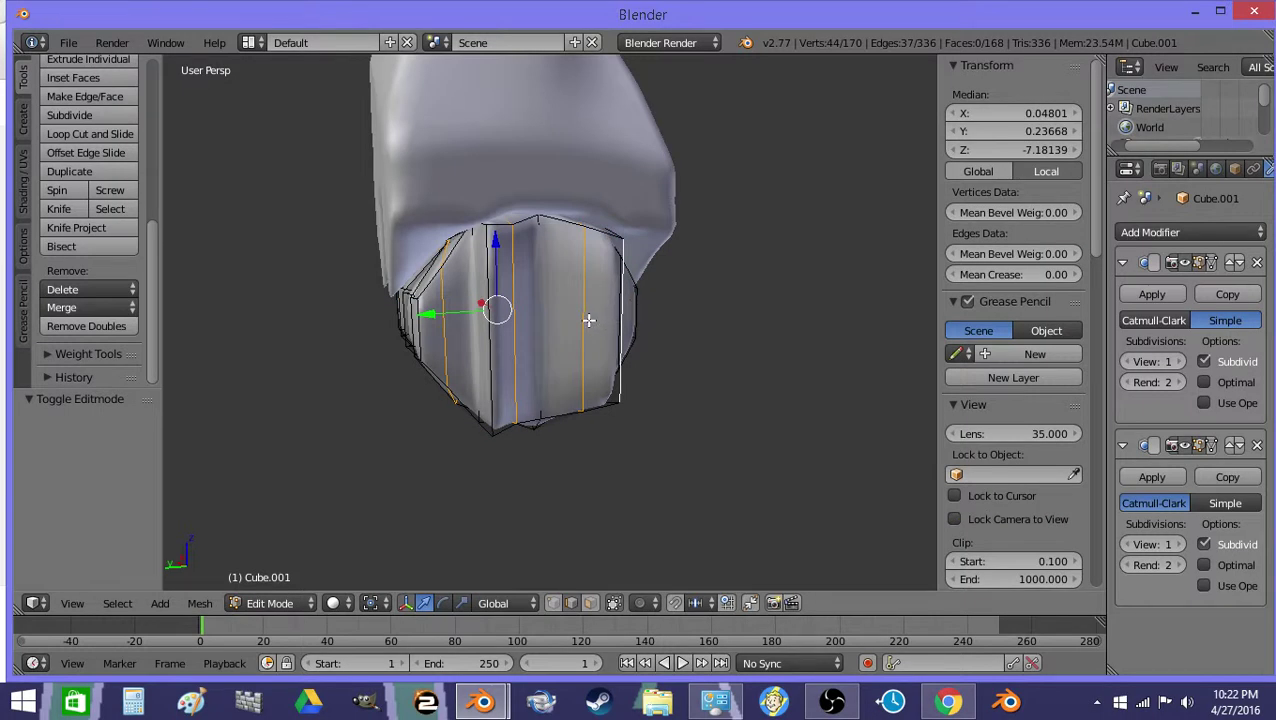
key("z")
key("a")
key("shift+s")
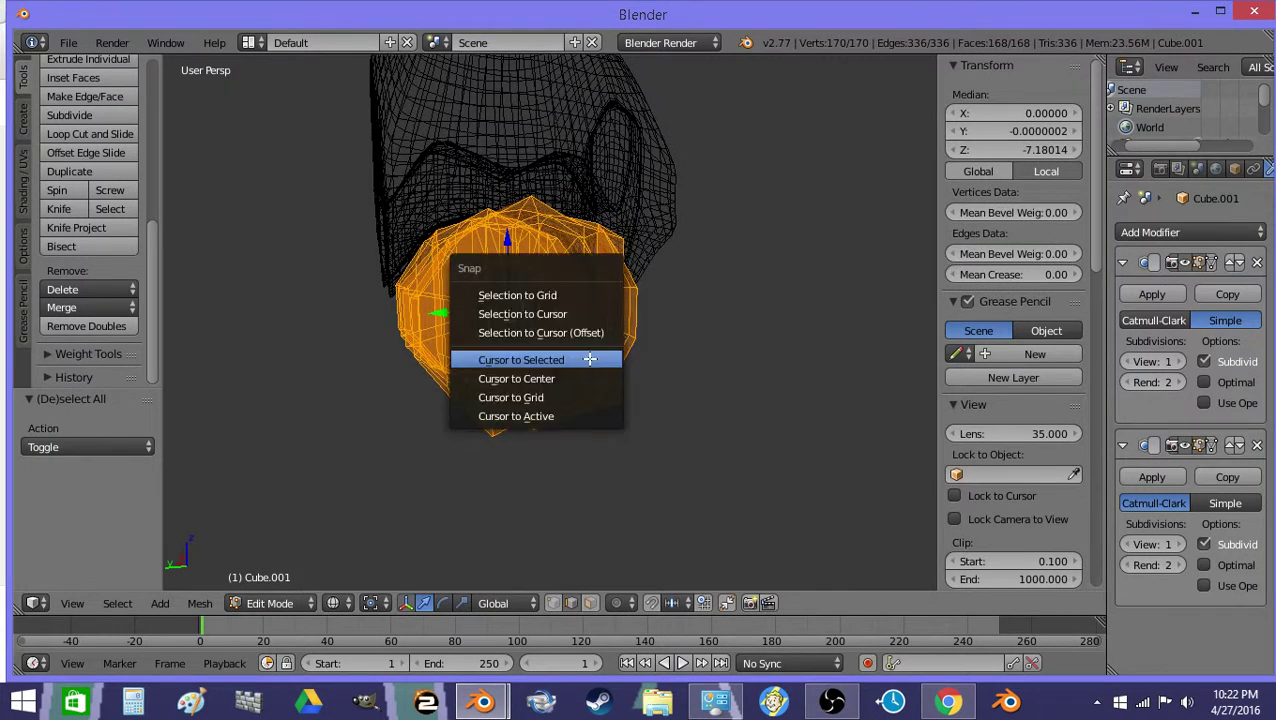
left_click(590, 360)
Return to Object Mode in solid shading and set the wheel part's origin to the 3D cursor
key("Tab")
key("z")
key("shift+f")
key("w")
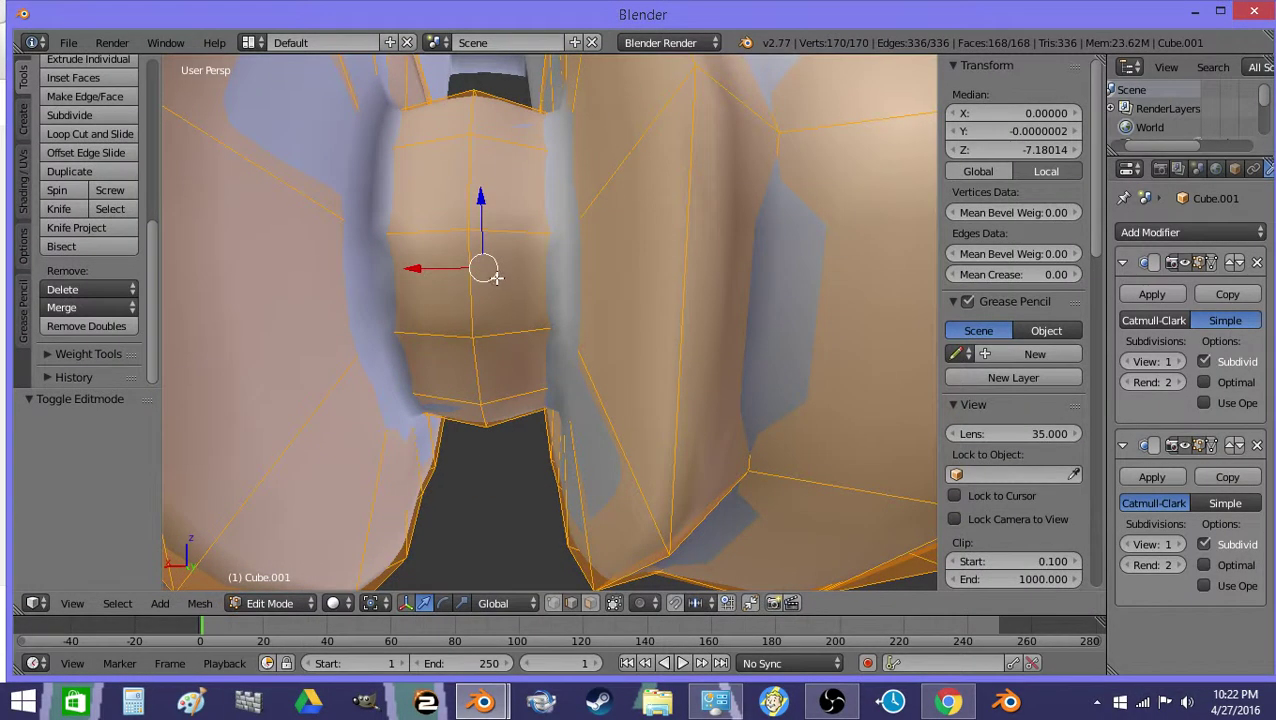
key("z")
key("shift+s")
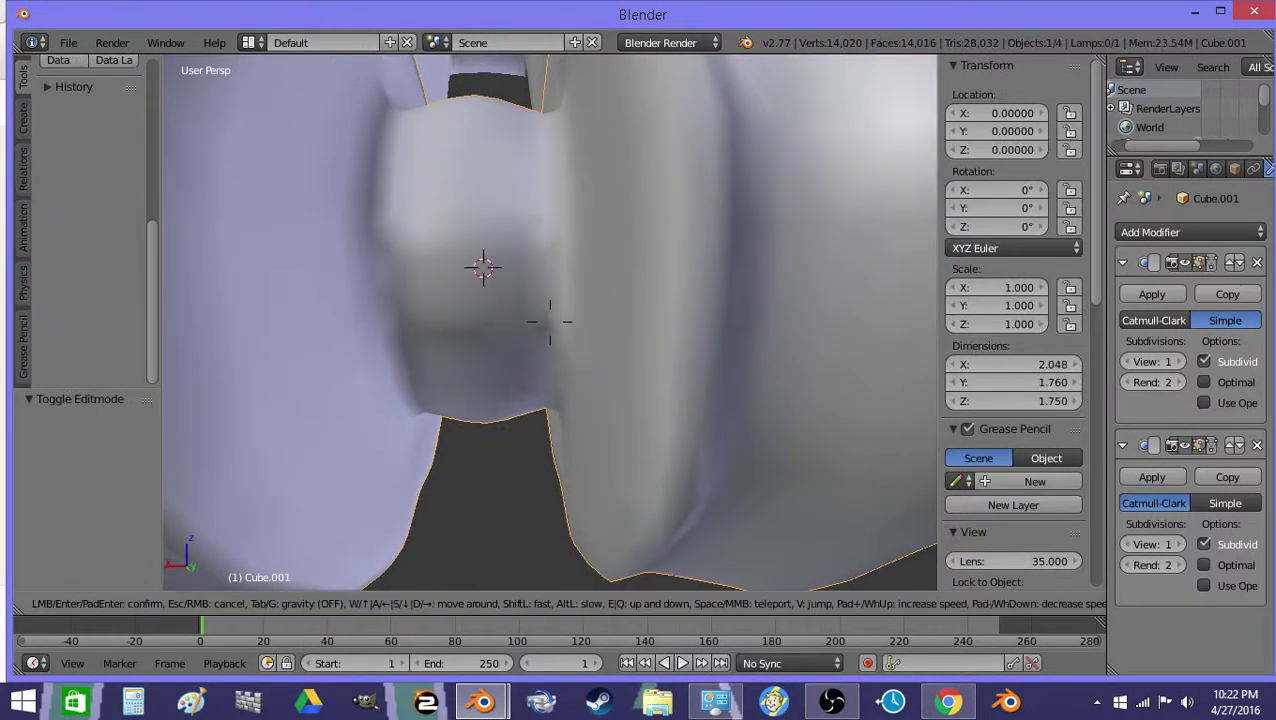
key("s")
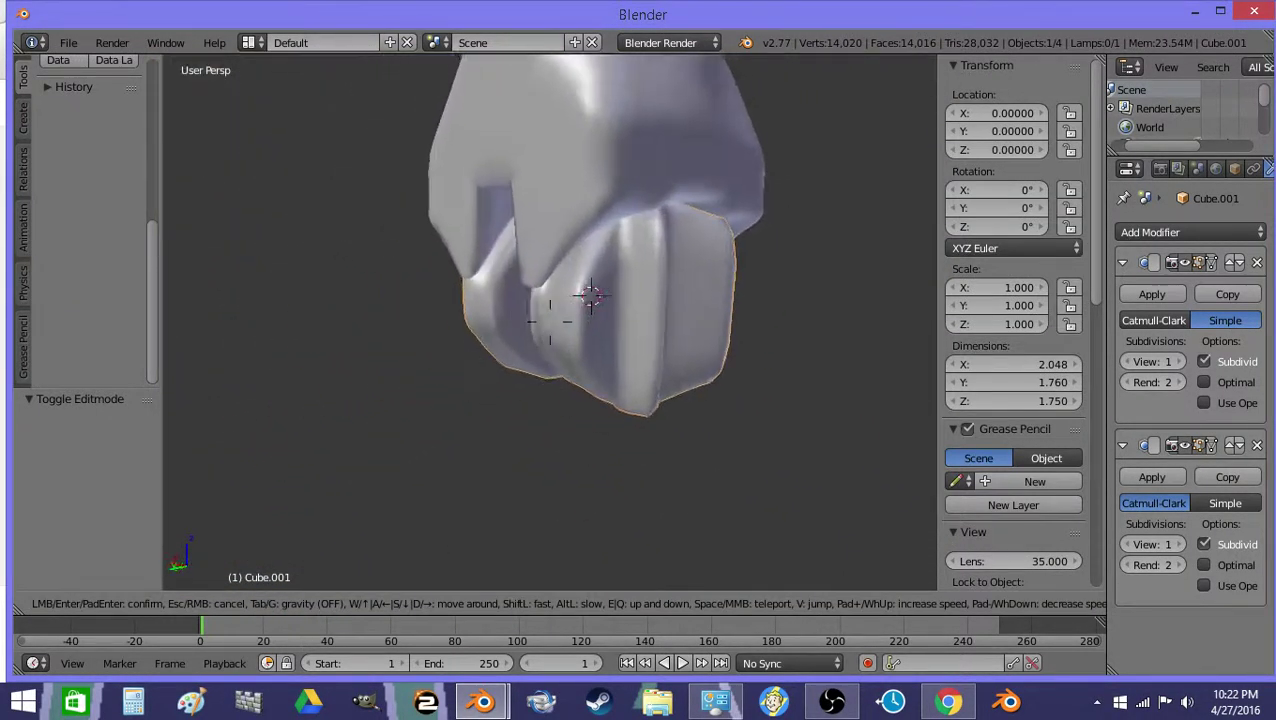
left_click(550, 322)
scroll(98, 222, "up", 5)
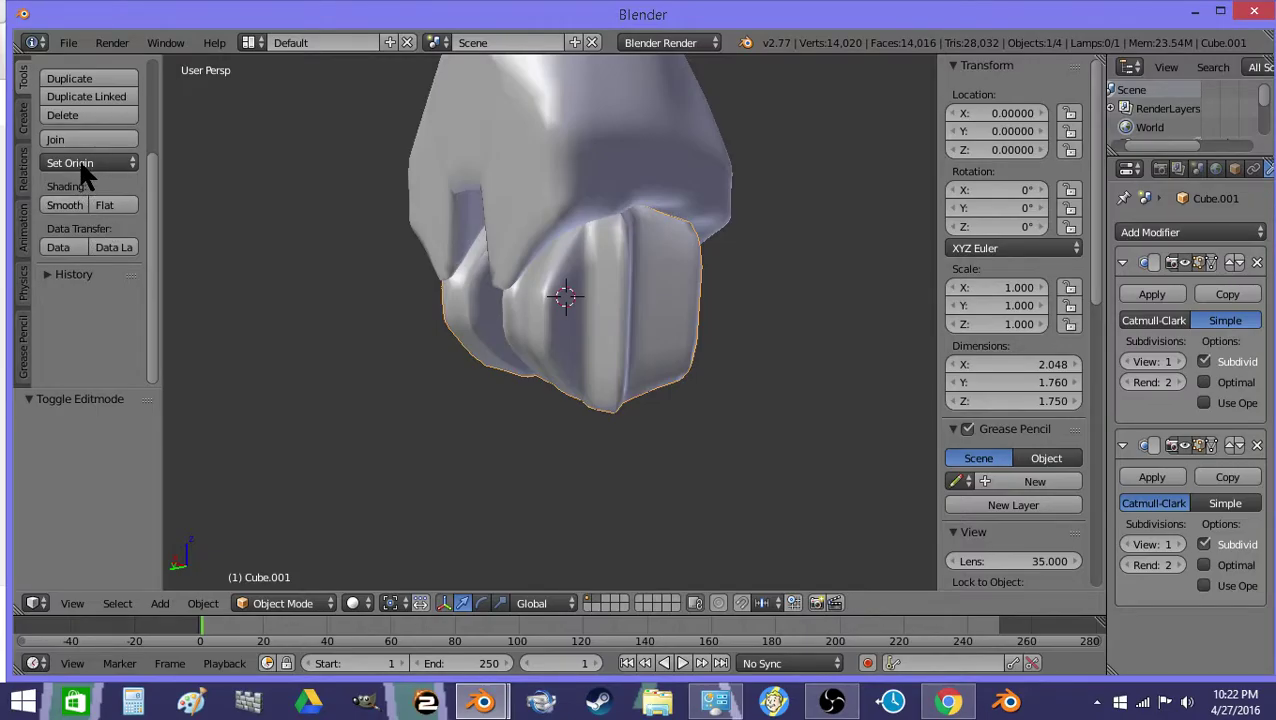
left_click(78, 162)
left_click(125, 232)
Try rotating the wheel part about the global X axis to test its new pivot
key("r")
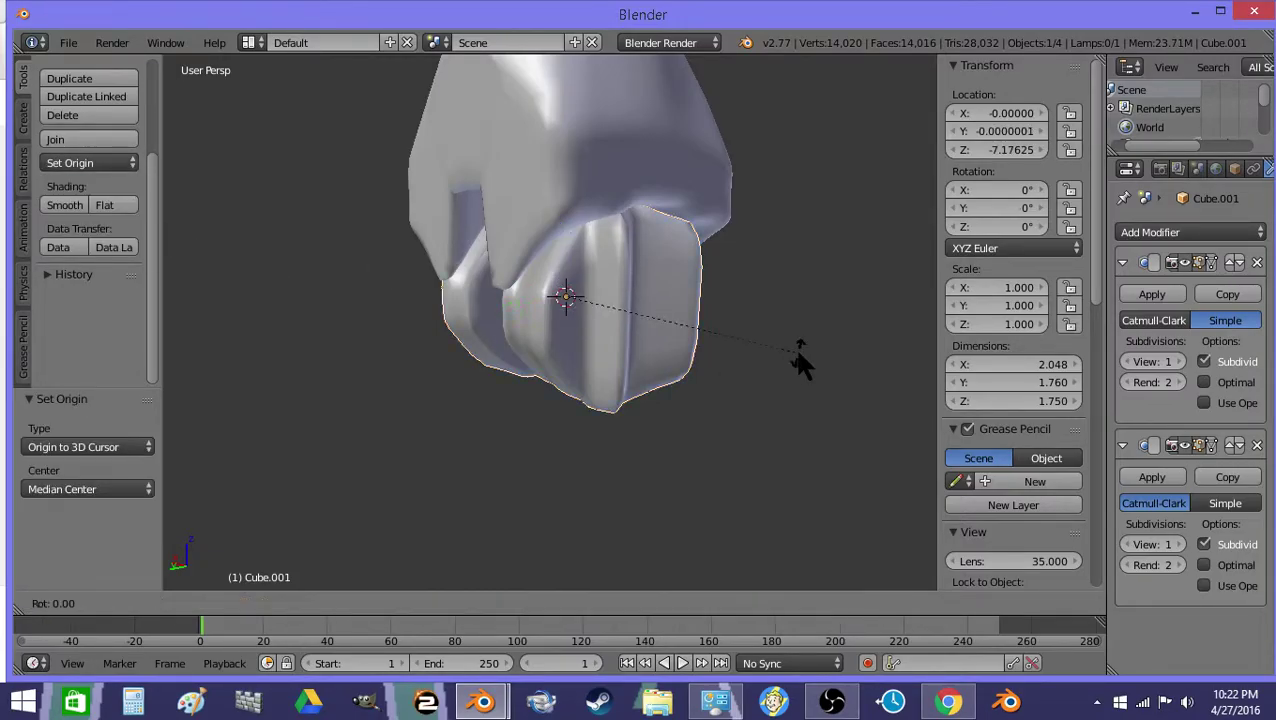
key("x")
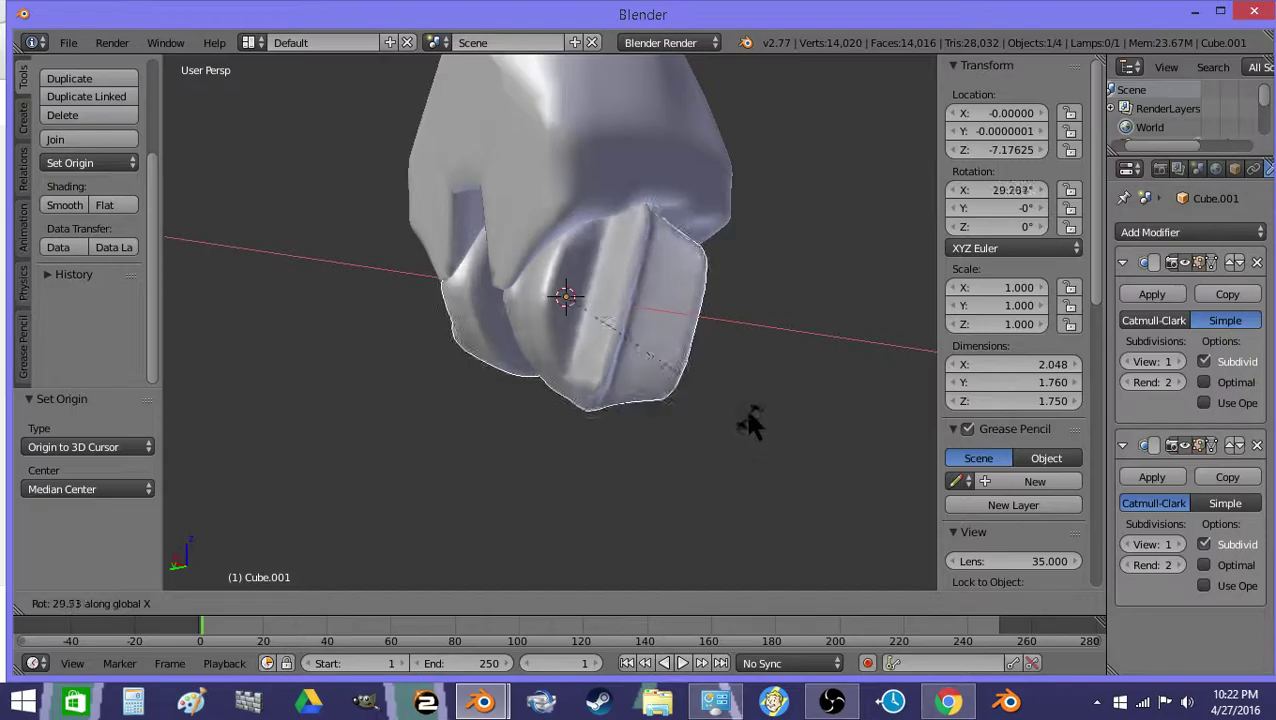
right_click(725, 272)
Enter Edit Mode with face selection and select the four outer faces of the wheel on the negative X side
middle_click_drag(690, 408, 730, 374, "shift")
key("shift+f")
key("w")
key("d")
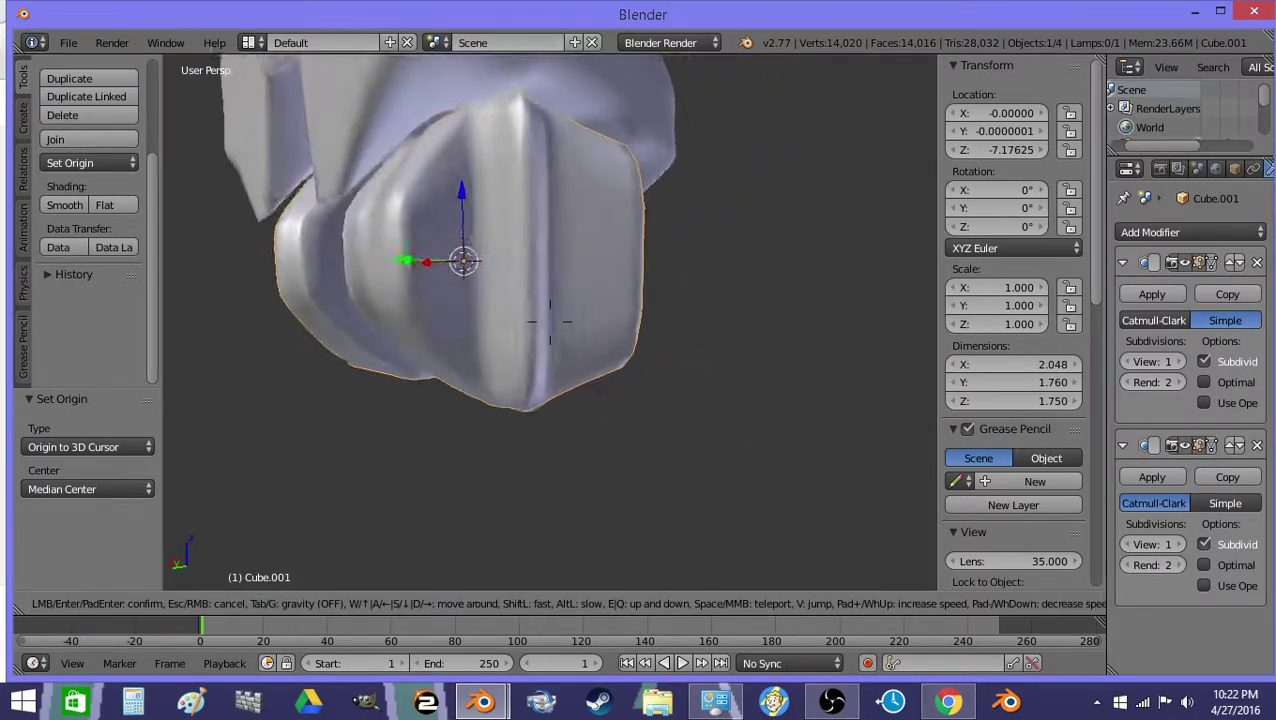
left_click(552, 370)
key("Tab")
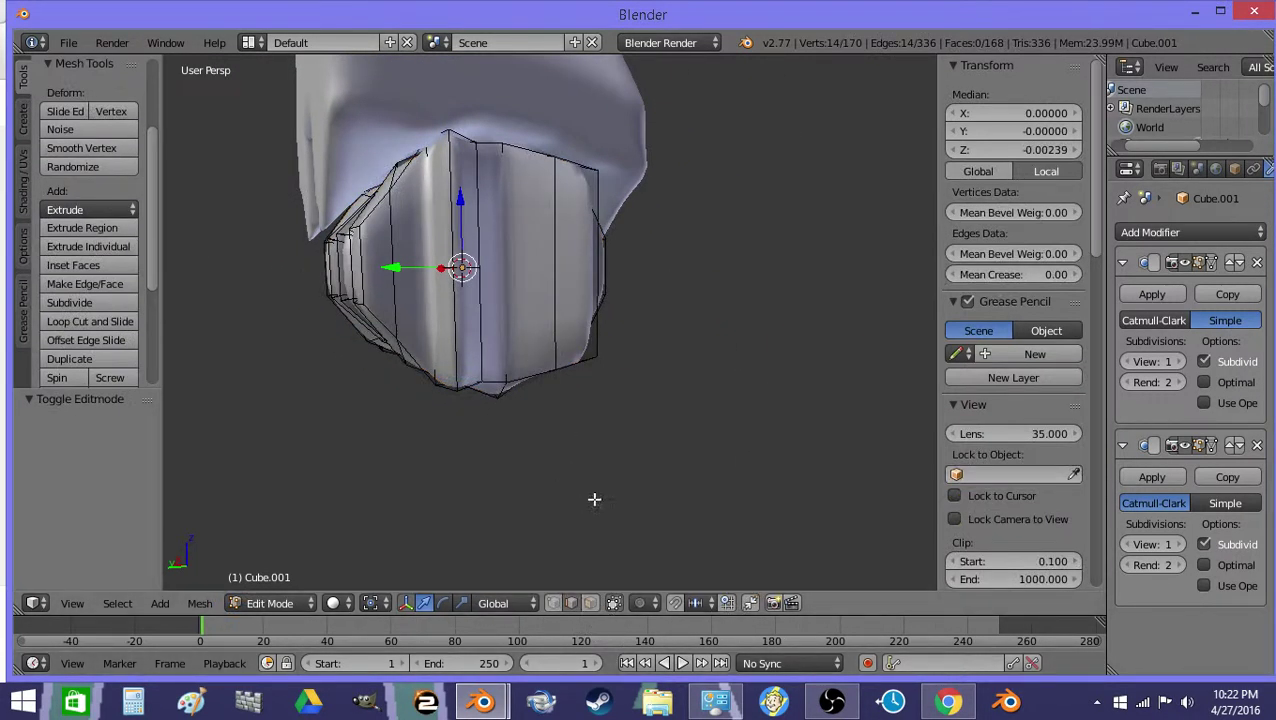
left_click(592, 603)
right_click(573, 345)
right_click(538, 323, "shift")
right_click(496, 322, "shift")
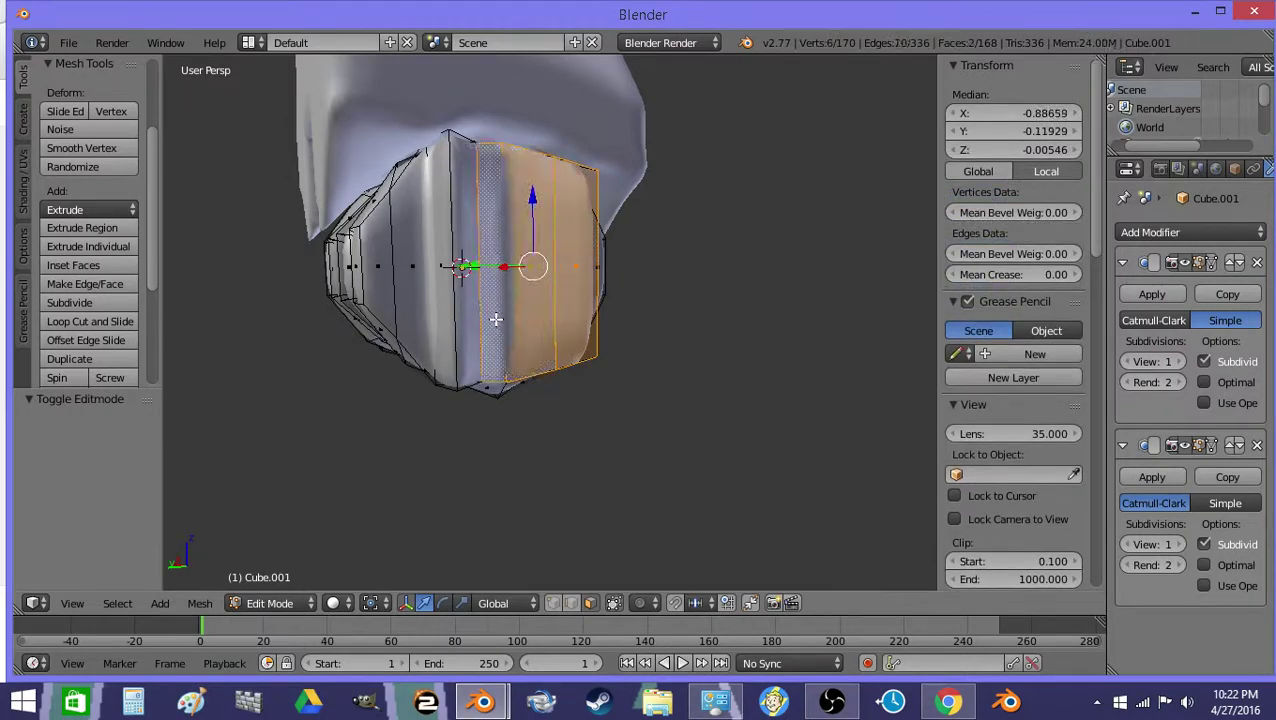
right_click(468, 320, "shift")
Add the four outer faces of the opposite wheel on the positive X side to the selection
key("shift+f")
key("w")
key("a")
key("w")
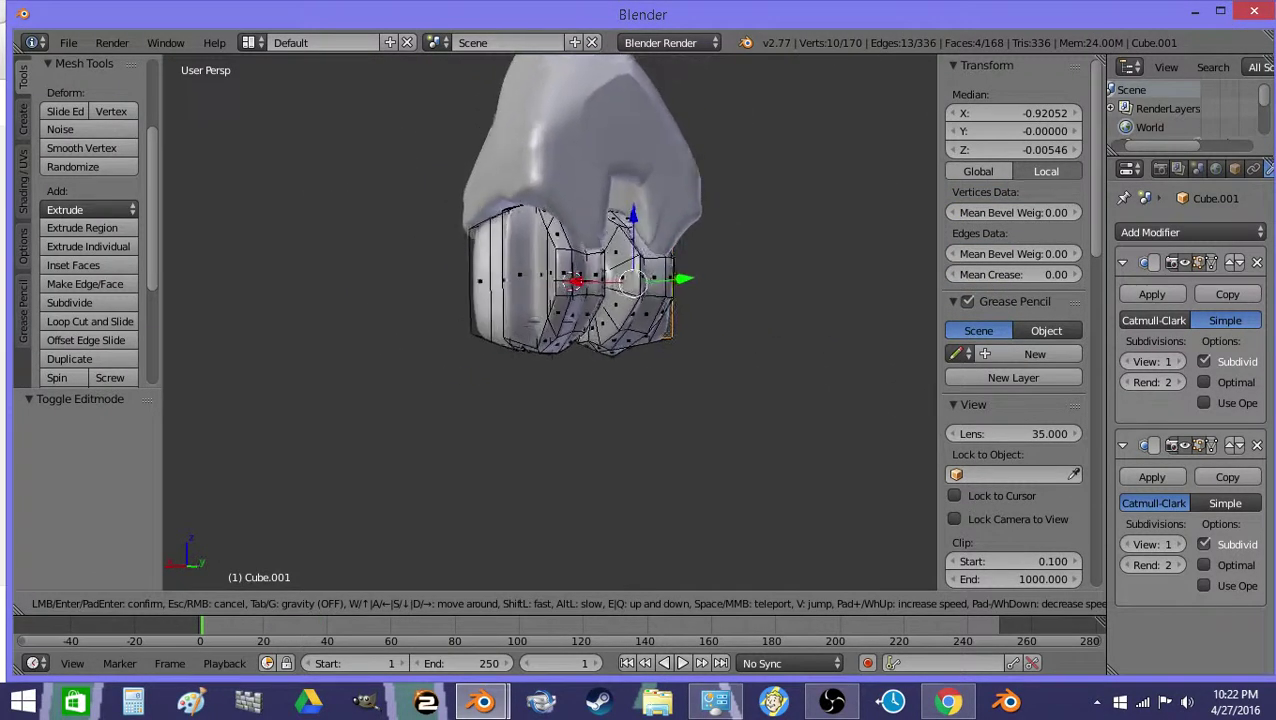
left_click(544, 319)
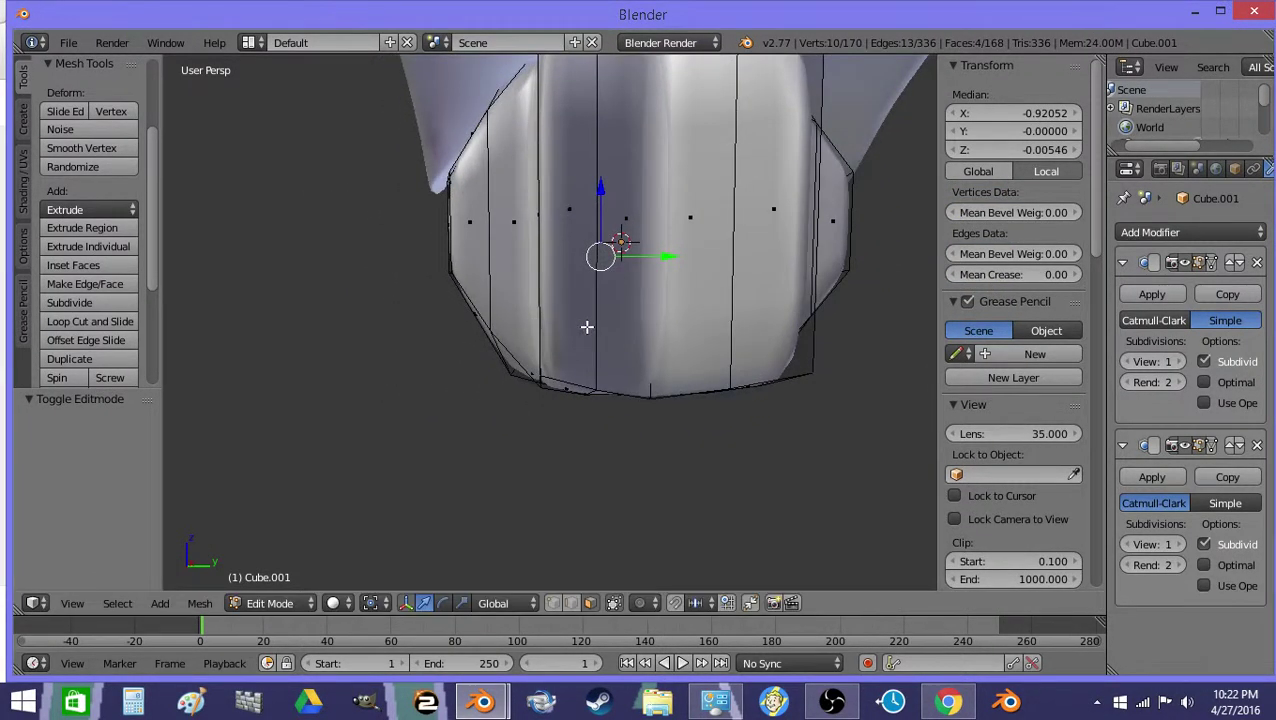
right_click(656, 326, "shift")
right_click(741, 302, "shift")
right_click(619, 322, "shift")
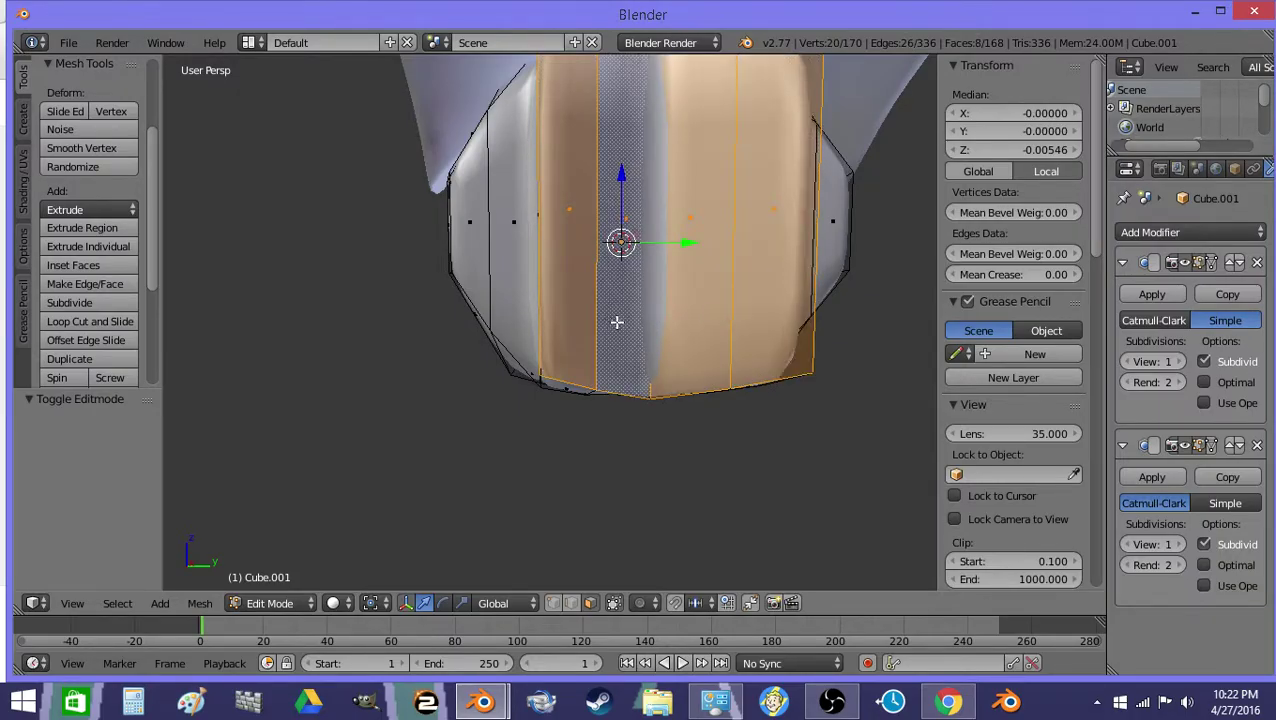
Duplicate the eight selected outer faces in place and separate the copies into their own object
key("shift+f")
key("d")
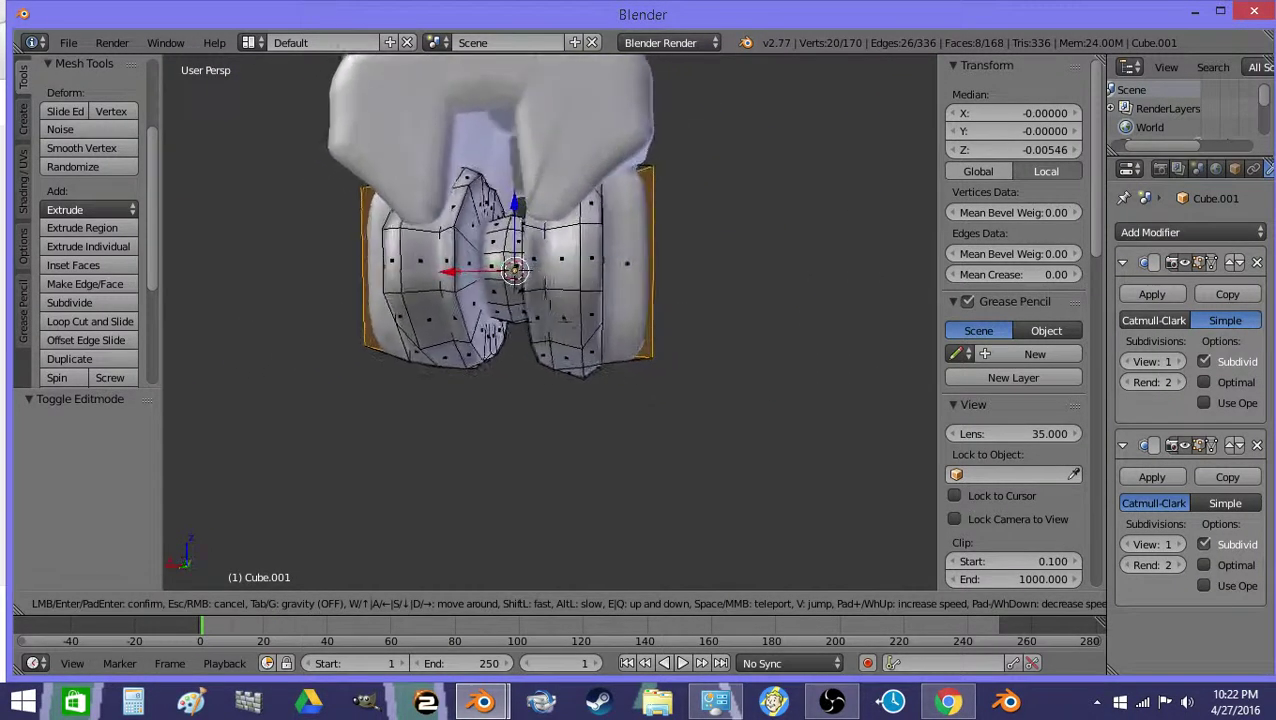
left_click(550, 320)
key("Tab")
key("Tab")
key("shift+d")
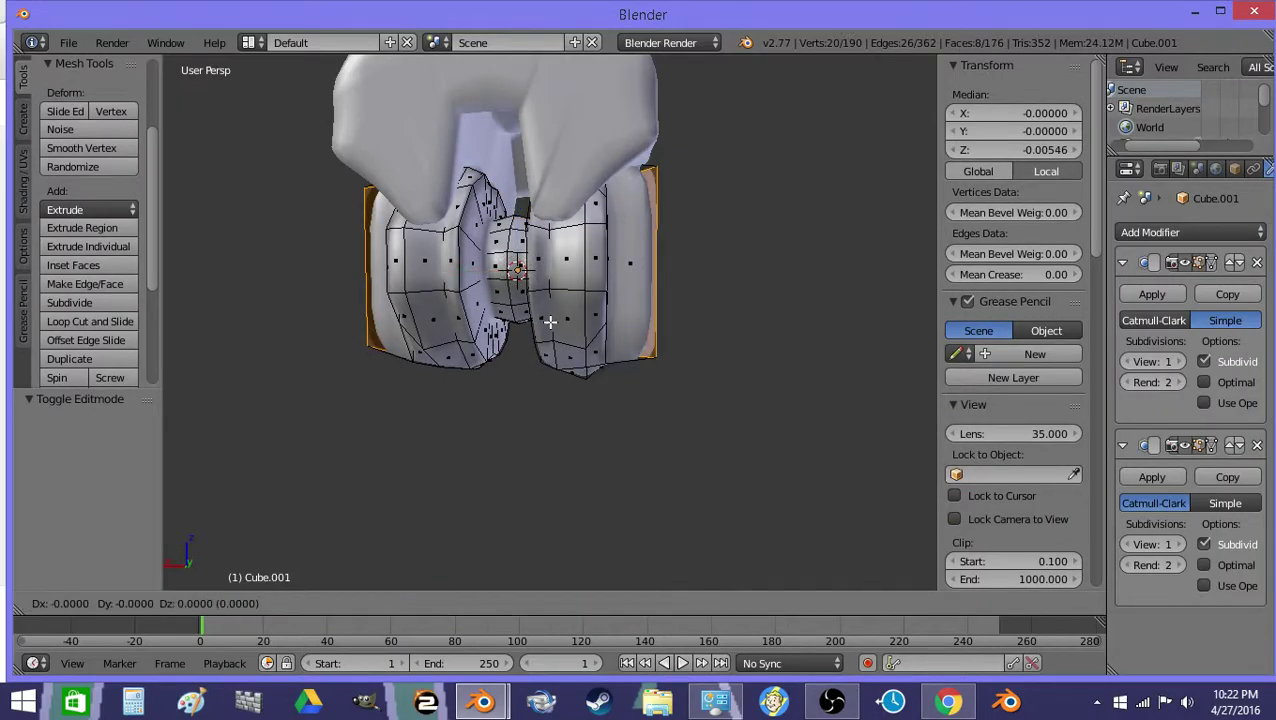
left_click(550, 322)
key("p")
left_click(550, 322)
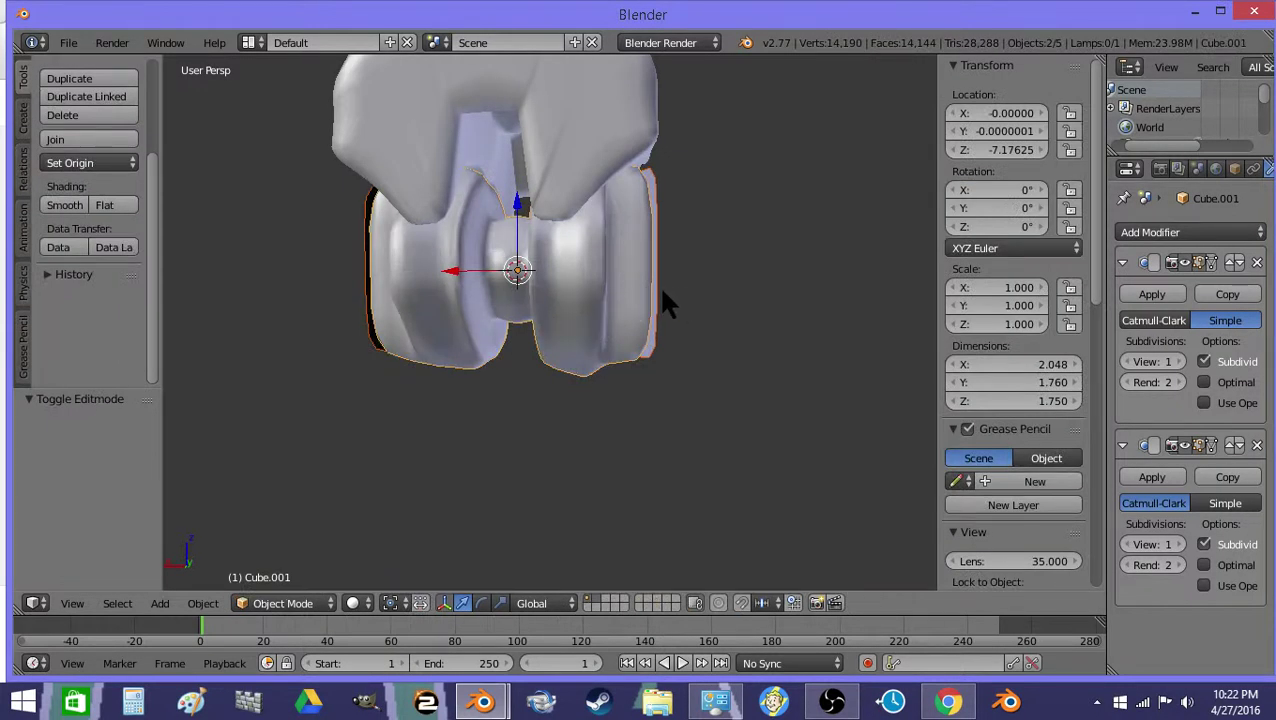
Select the separated face object, enter Edit Mode and clear its mesh selection
right_click(657, 289)
key("Tab")
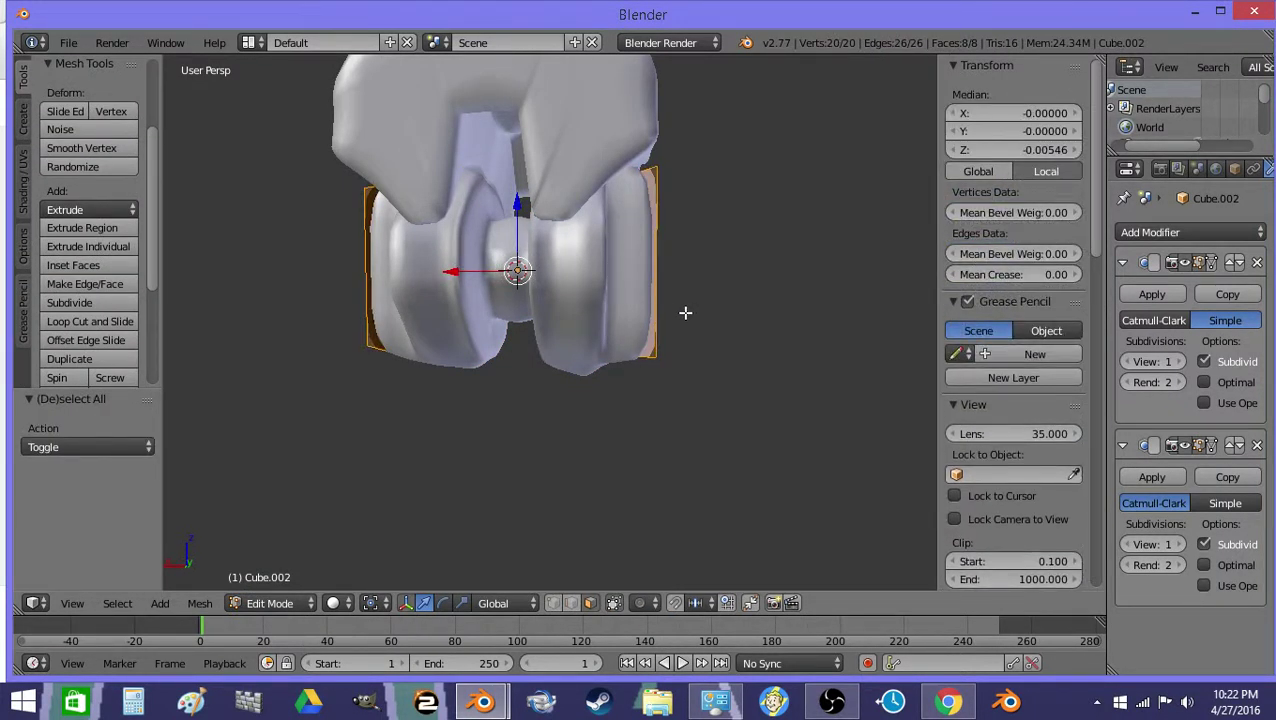
key("a")
key("z")
key("b")
left_click_drag(575, 379, 749, 477)
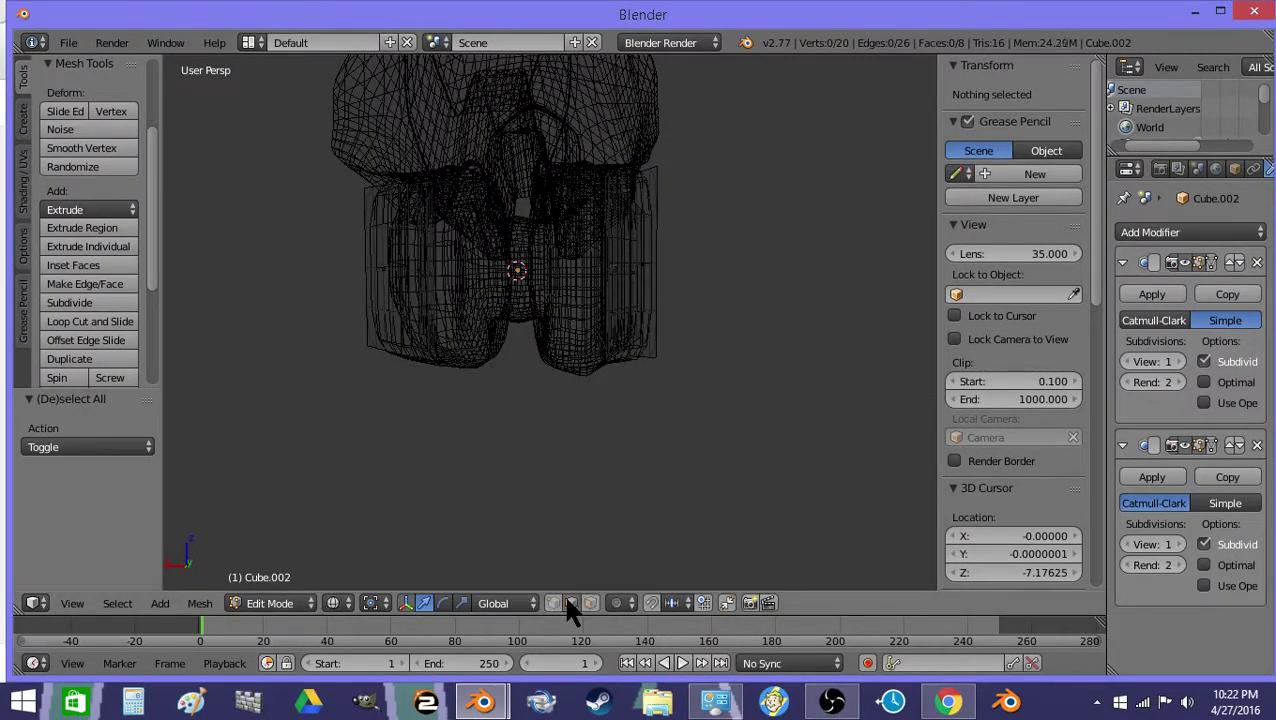
right_click(653, 303)
middle_click_drag(678, 325, 666, 328)
key("z")
key("shift+f")
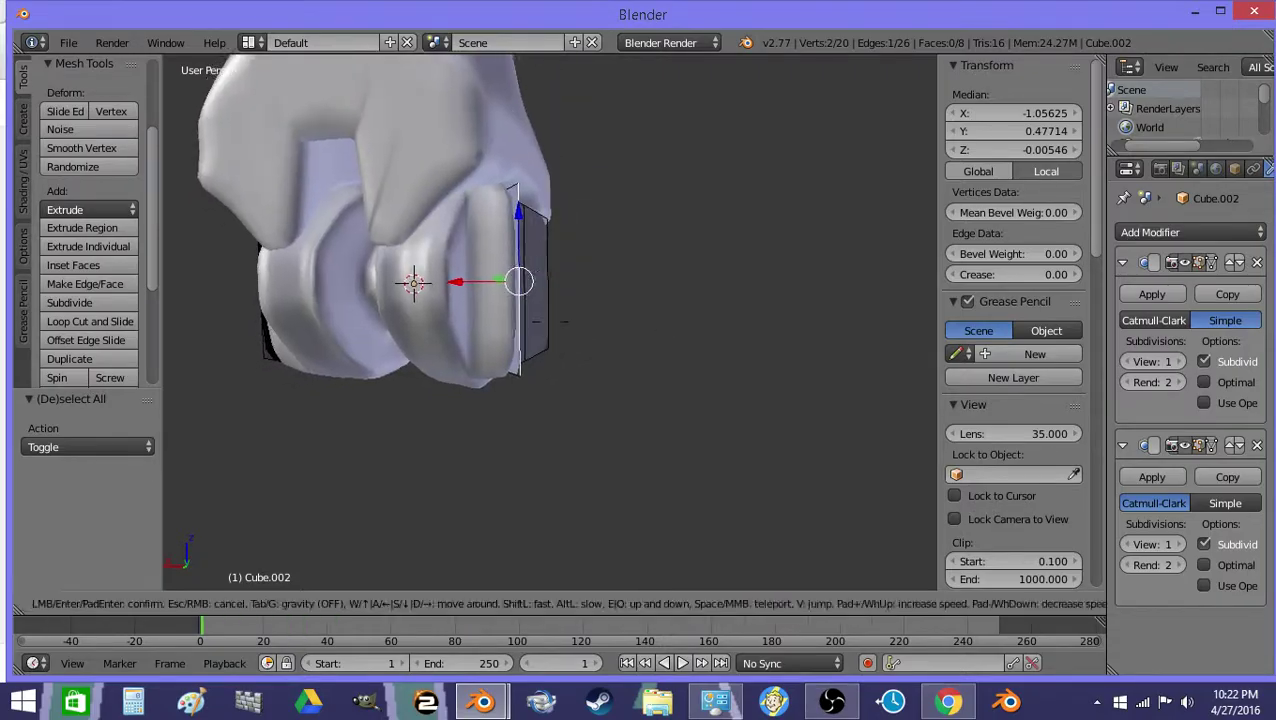
key("w")
key("d")
left_click(565, 299)
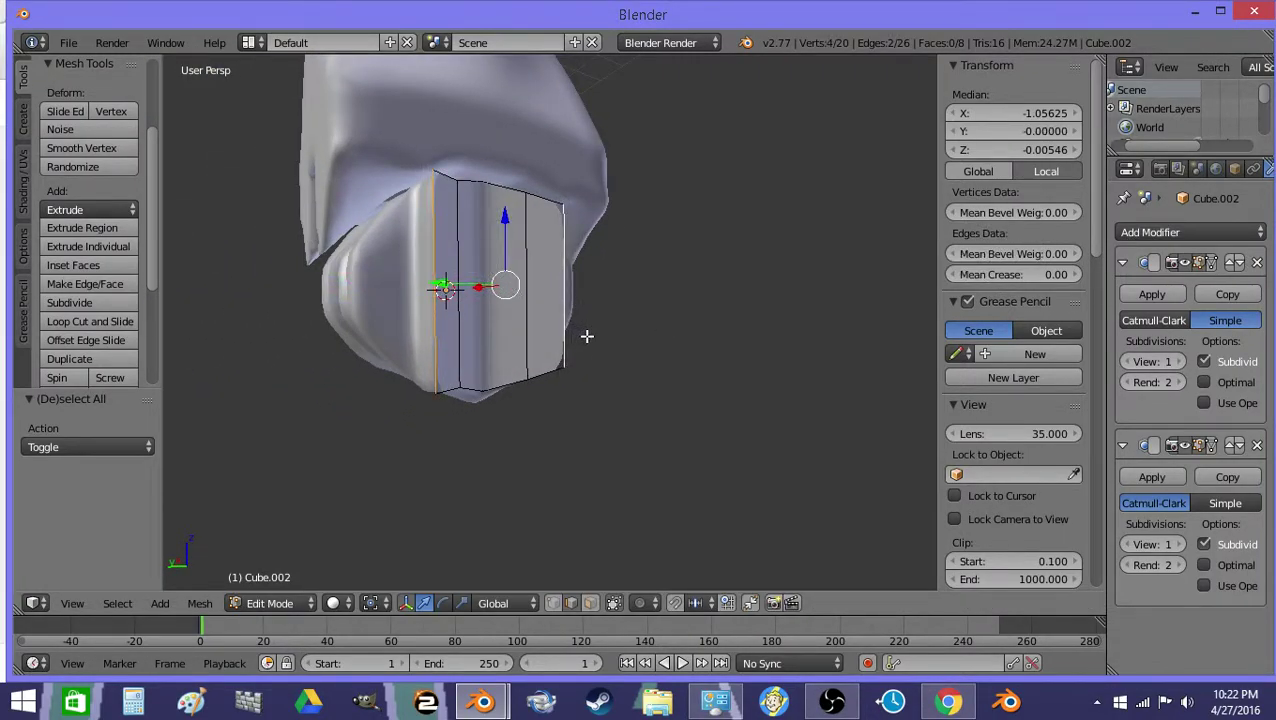
key("shift+f")
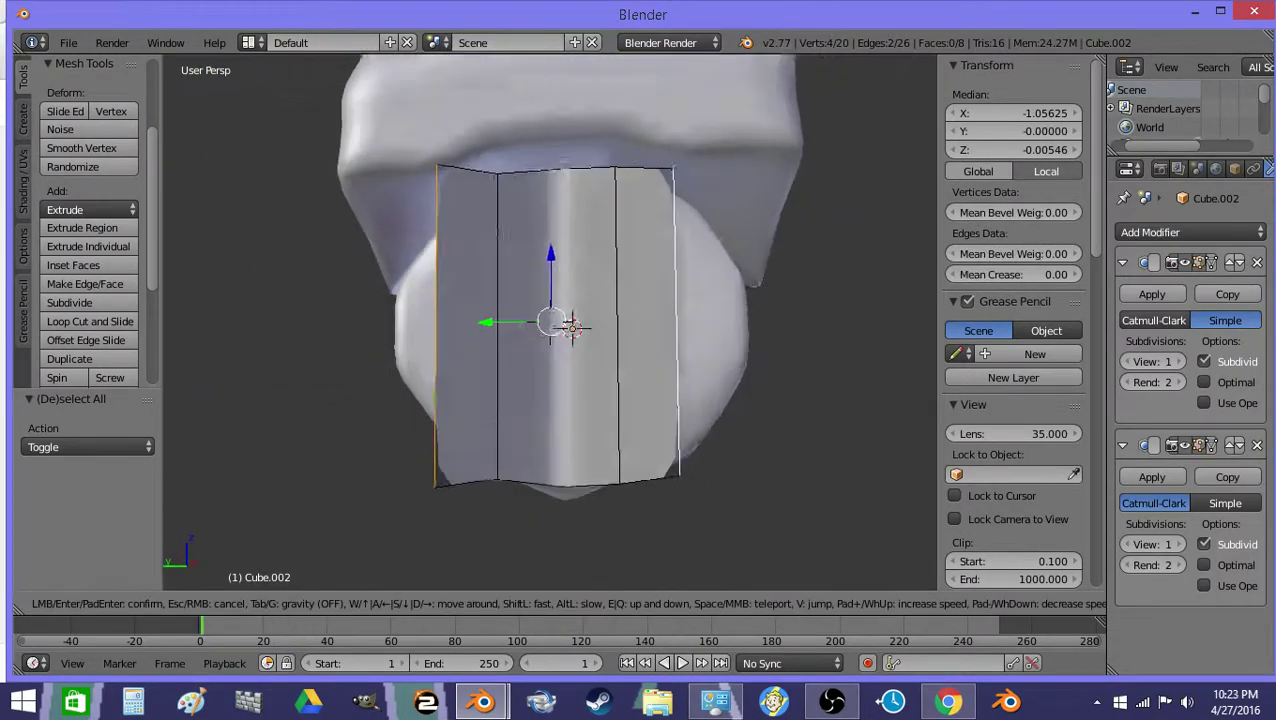
key("d")
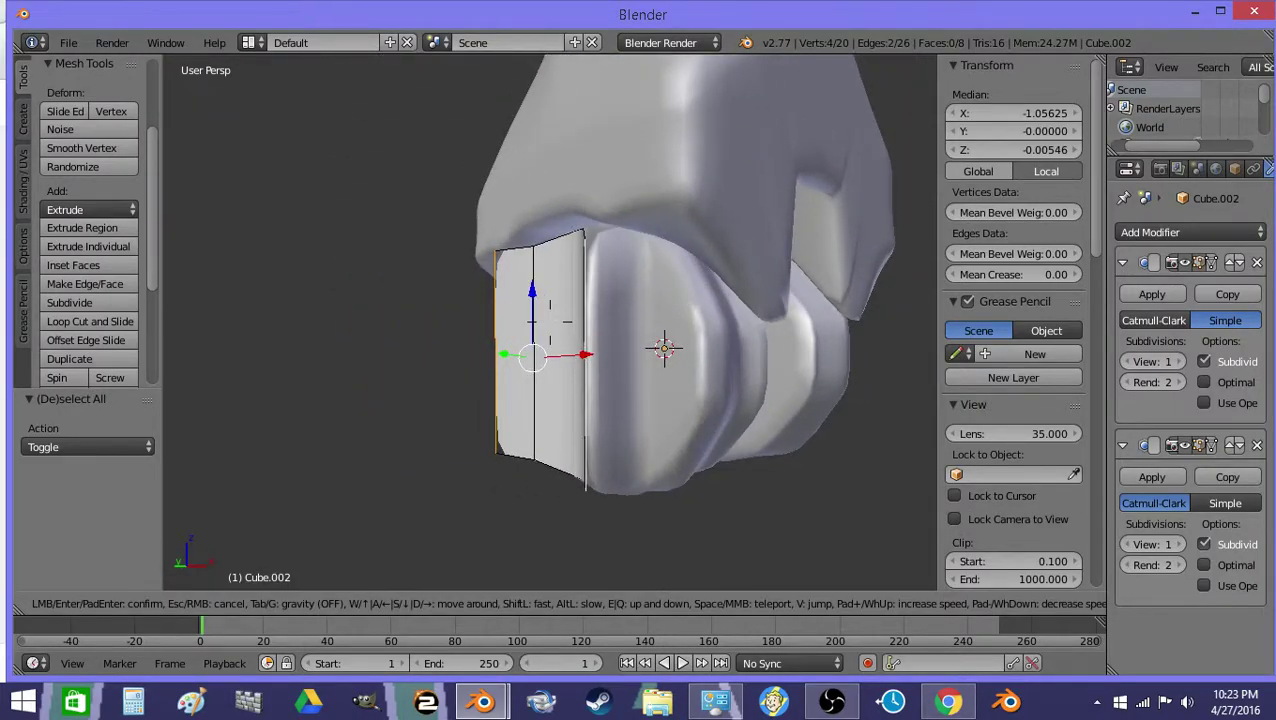
left_click(573, 383)
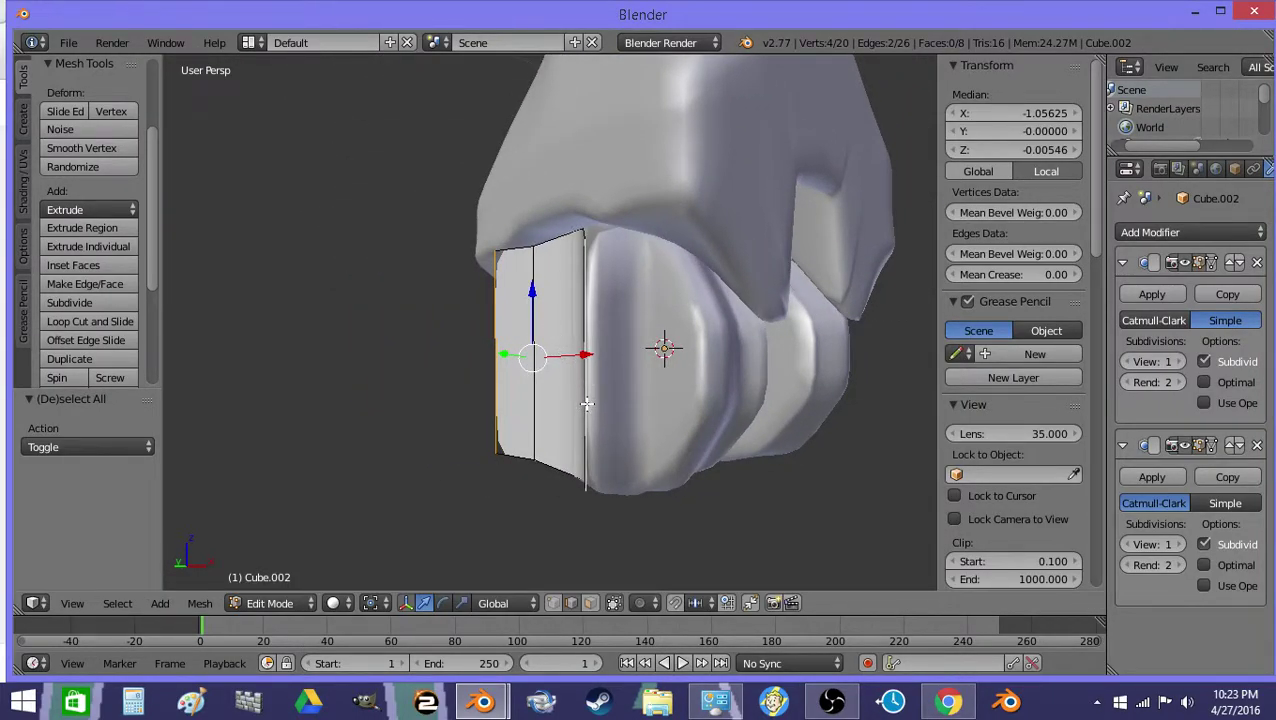
key("a")
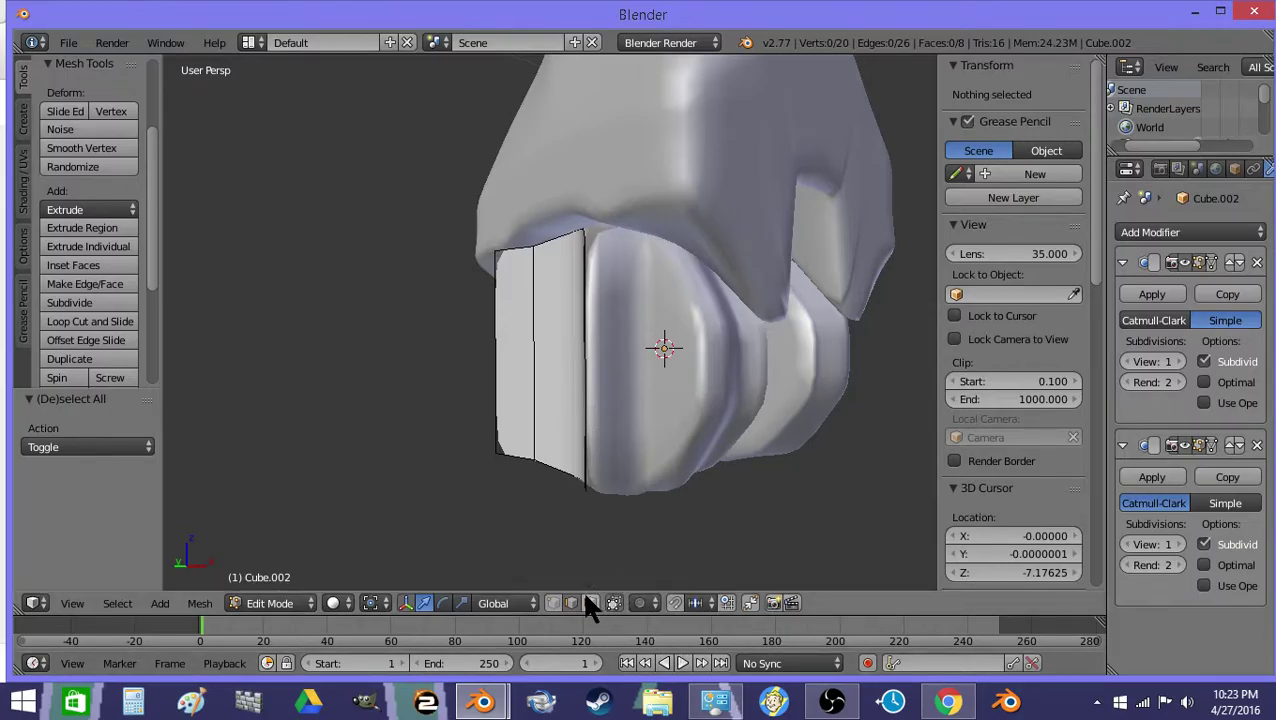
Select the two middle faces of the negative X panel and duplicate them in place
right_click(551, 364)
key("shift+f")
key("a")
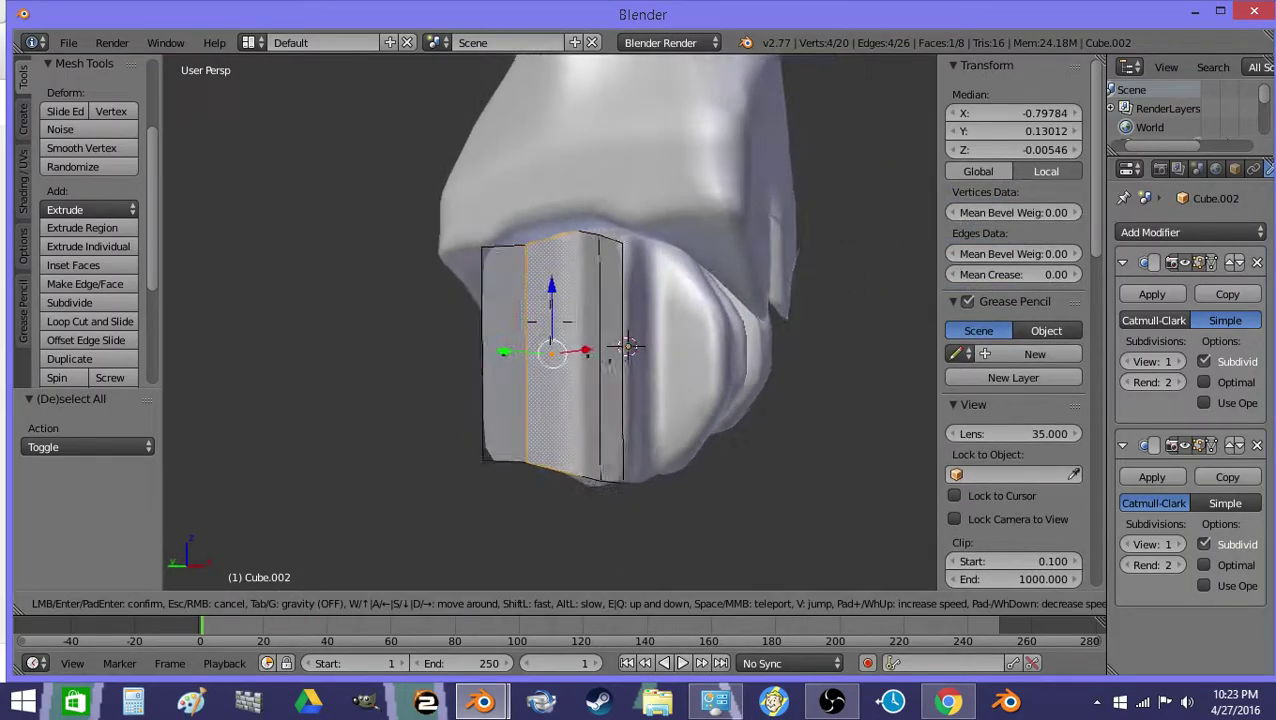
left_click(616, 380)
right_click(616, 380, "shift")
key("shift+d")
right_click(617, 380)
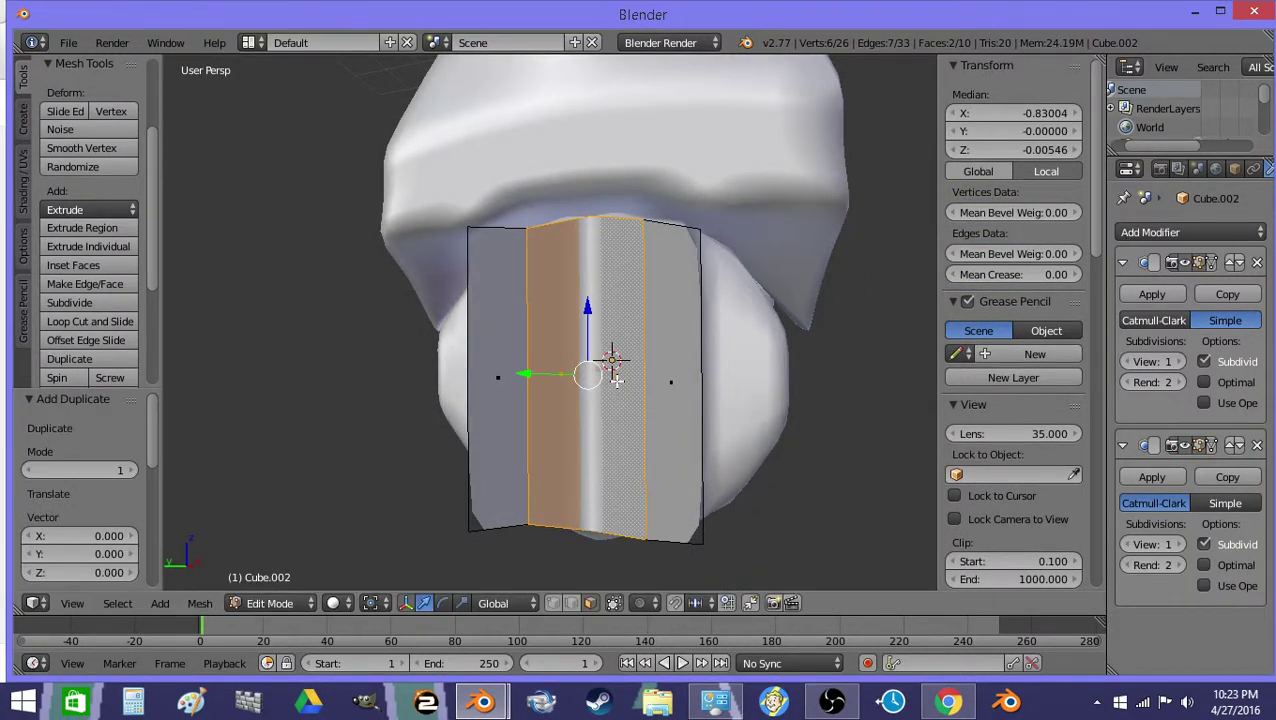
Move the duplicated middle faces -0.25 along global X
key("shift+f")
key("d")
left_click(800, 345)
key("g")
key("x")
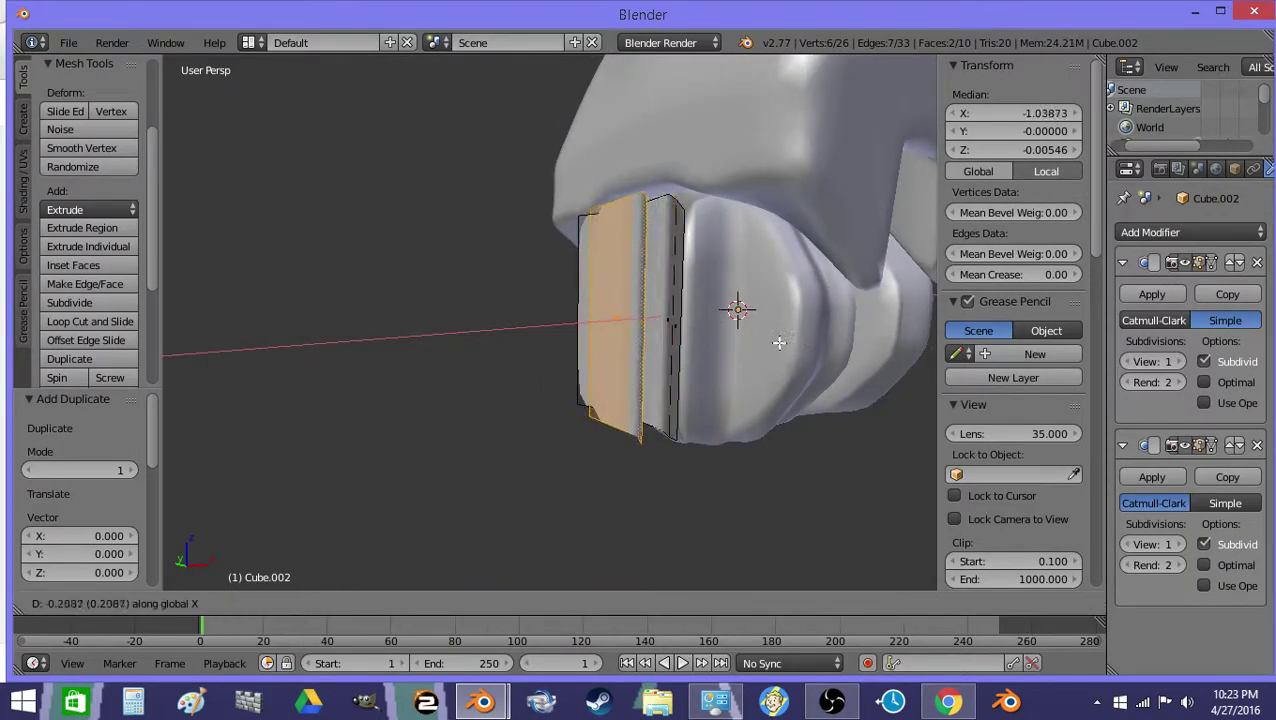
type("-.25")
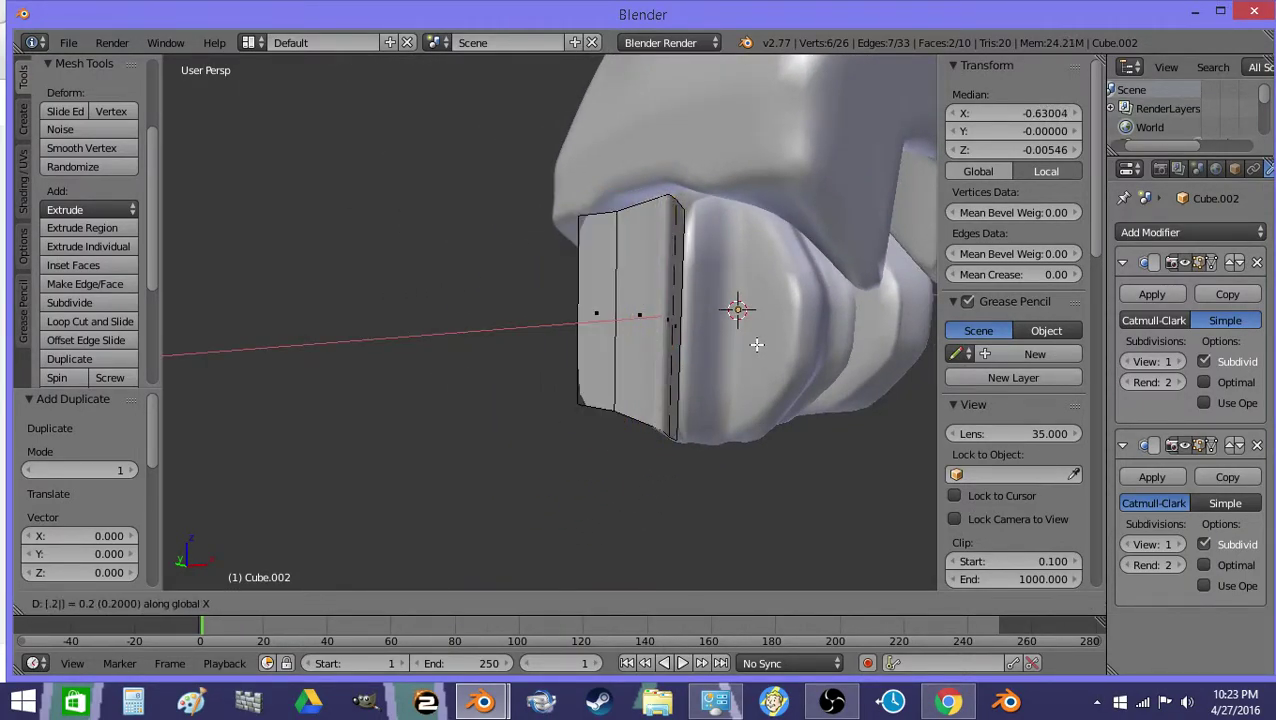
key("Return")
Snap the 3D cursor to the moved duplicate faces and delete those faces
key("shift+s")
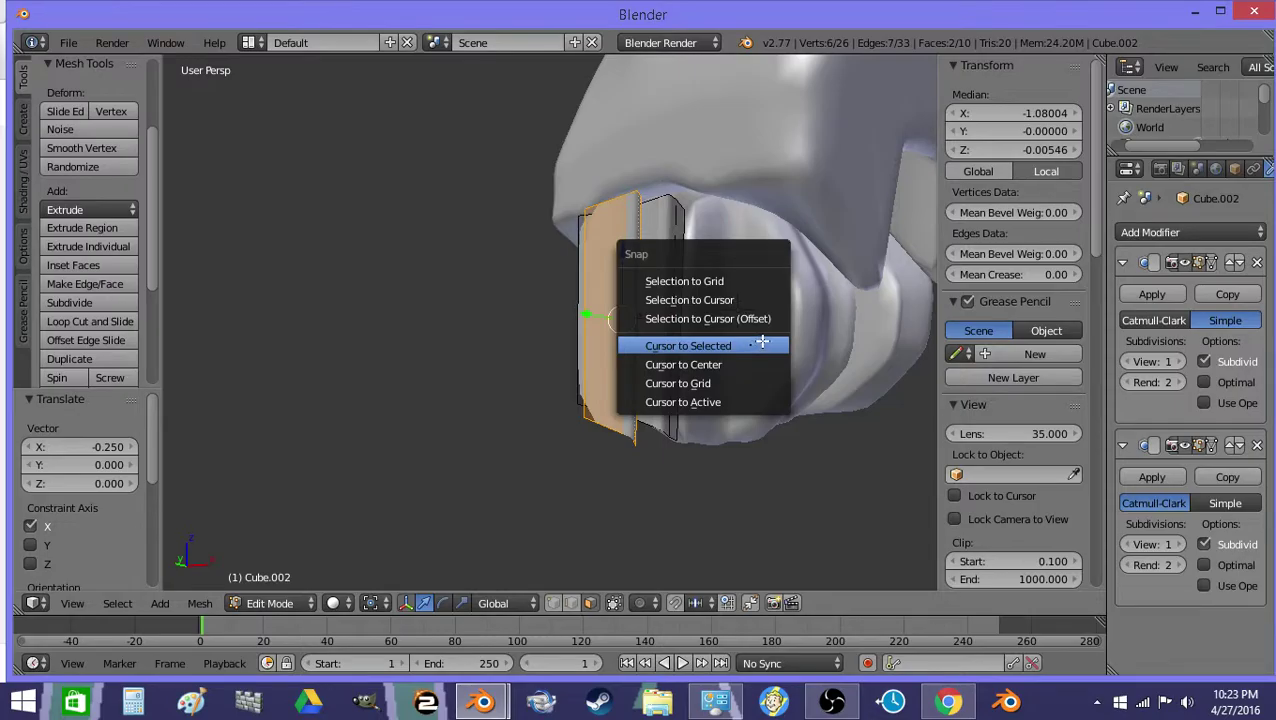
left_click(762, 342)
key("x")
left_click(678, 303)
Duplicate all four faces of the negative X panel in place and set the pivot point to the 3D cursor
right_click(683, 313)
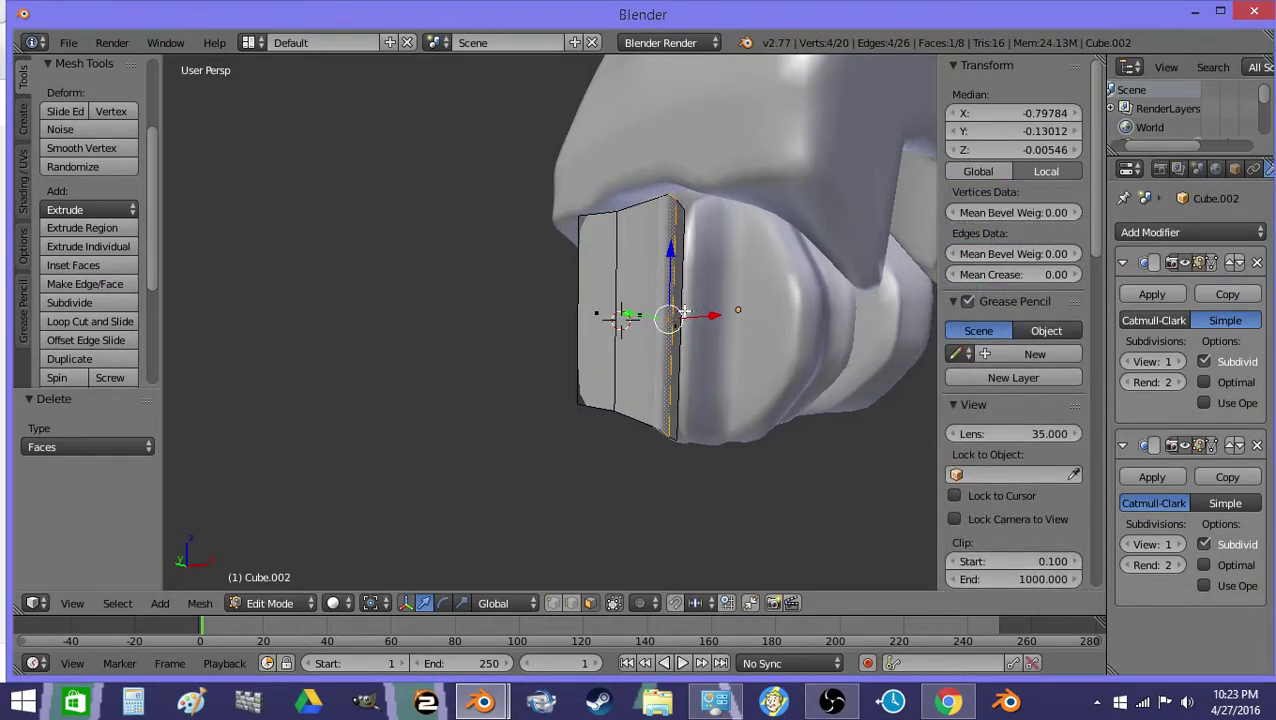
right_click(676, 327, "shift")
right_click(638, 317, "shift")
right_click(605, 315, "shift")
key("shift+d")
right_click(672, 370)
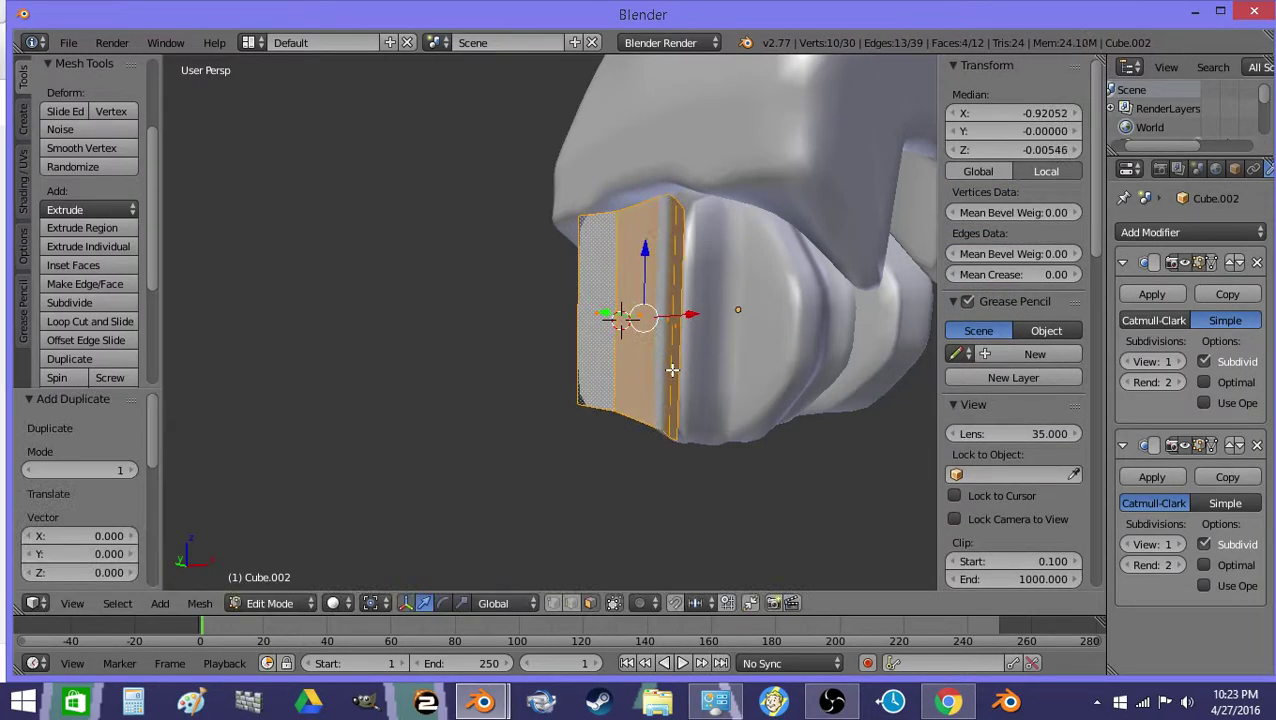
left_click(370, 603)
left_click(415, 556)
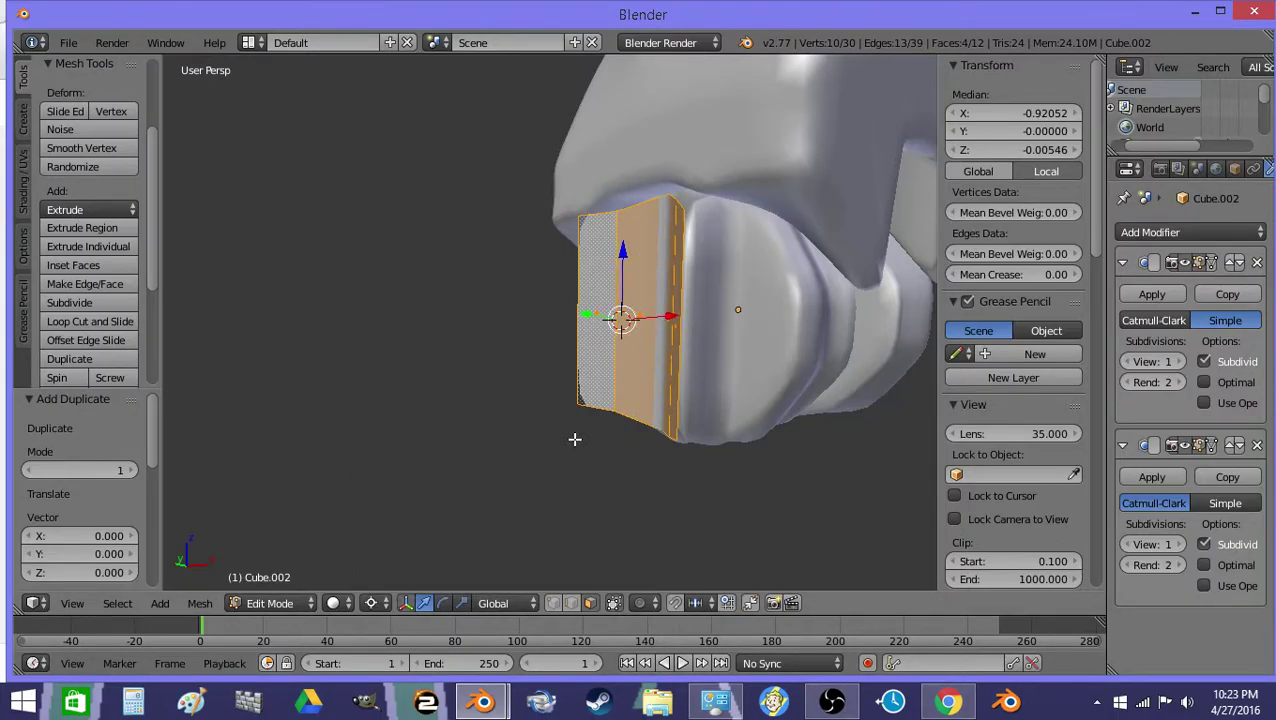
Try mirroring the duplicated panel faces along global X about the 3D cursor
key("ctrl+m")
key("x")
left_click(575, 439)
key("ctrl+z")
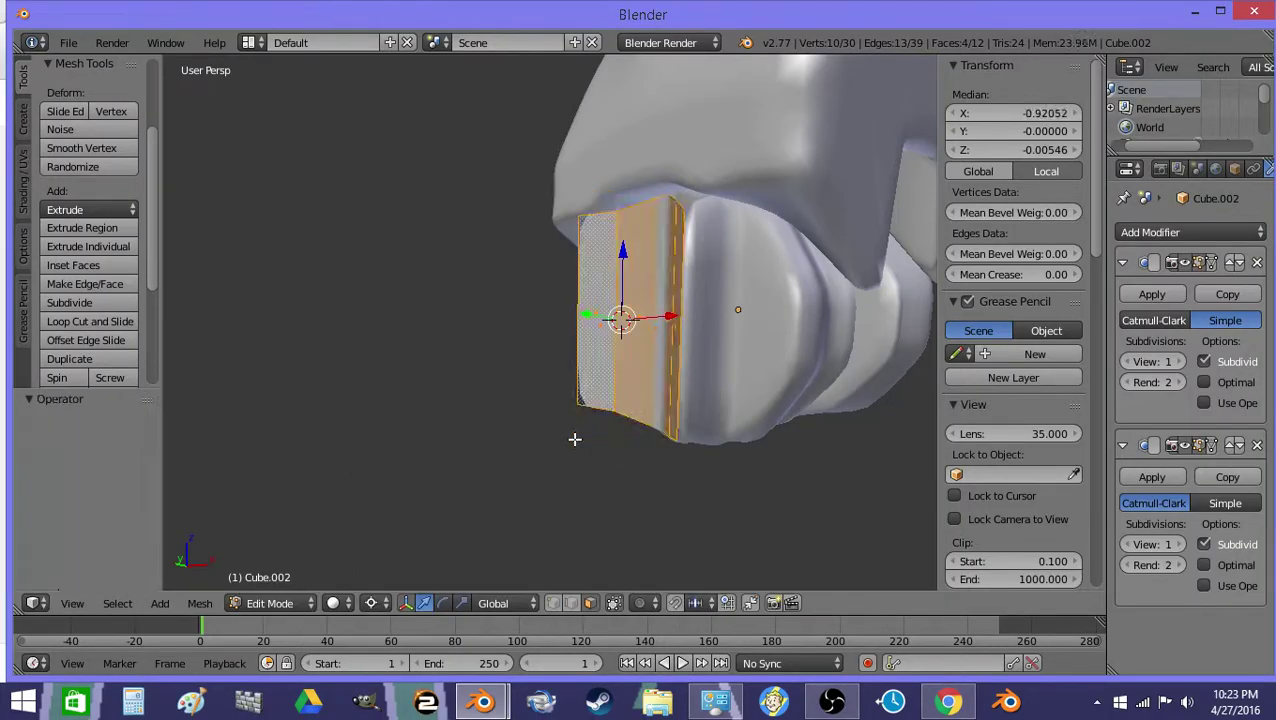
Mirror the duplicated panel faces along global Y about the 3D cursor
key("ctrl+m")
key("y")
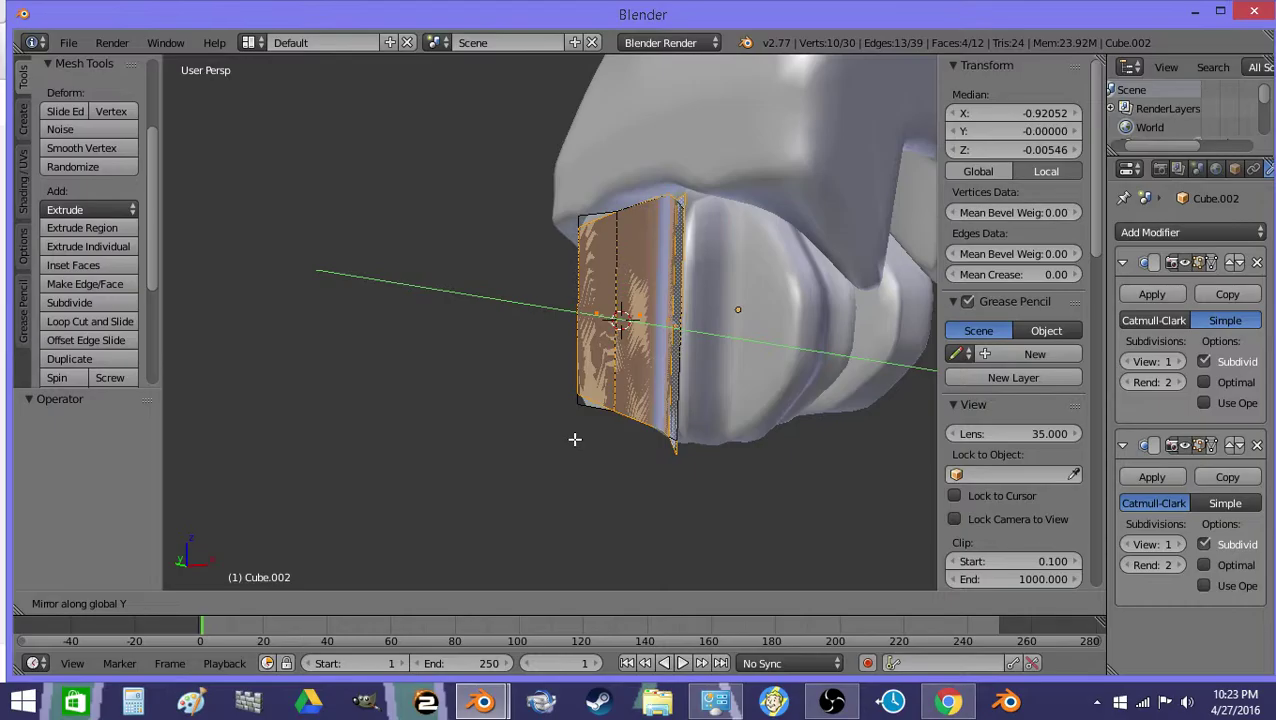
key("Return")
middle_click_drag(575, 439, 549, 323)
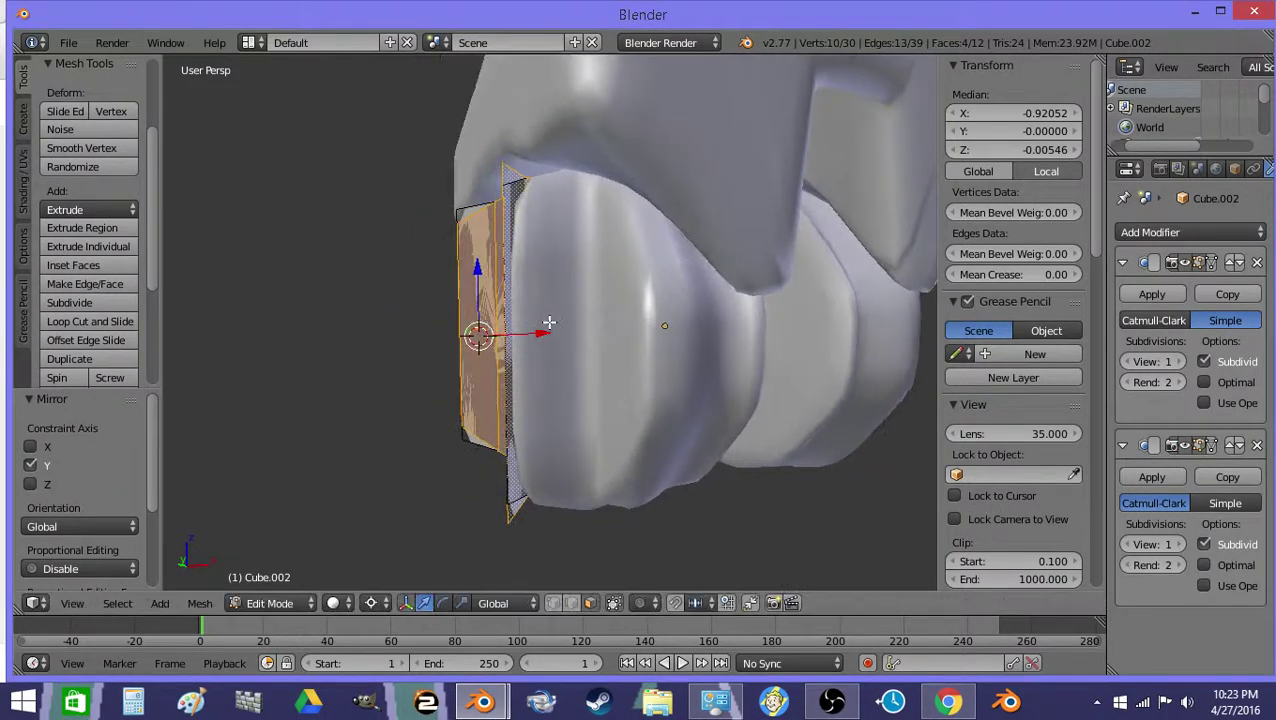
key("g")
key("x")
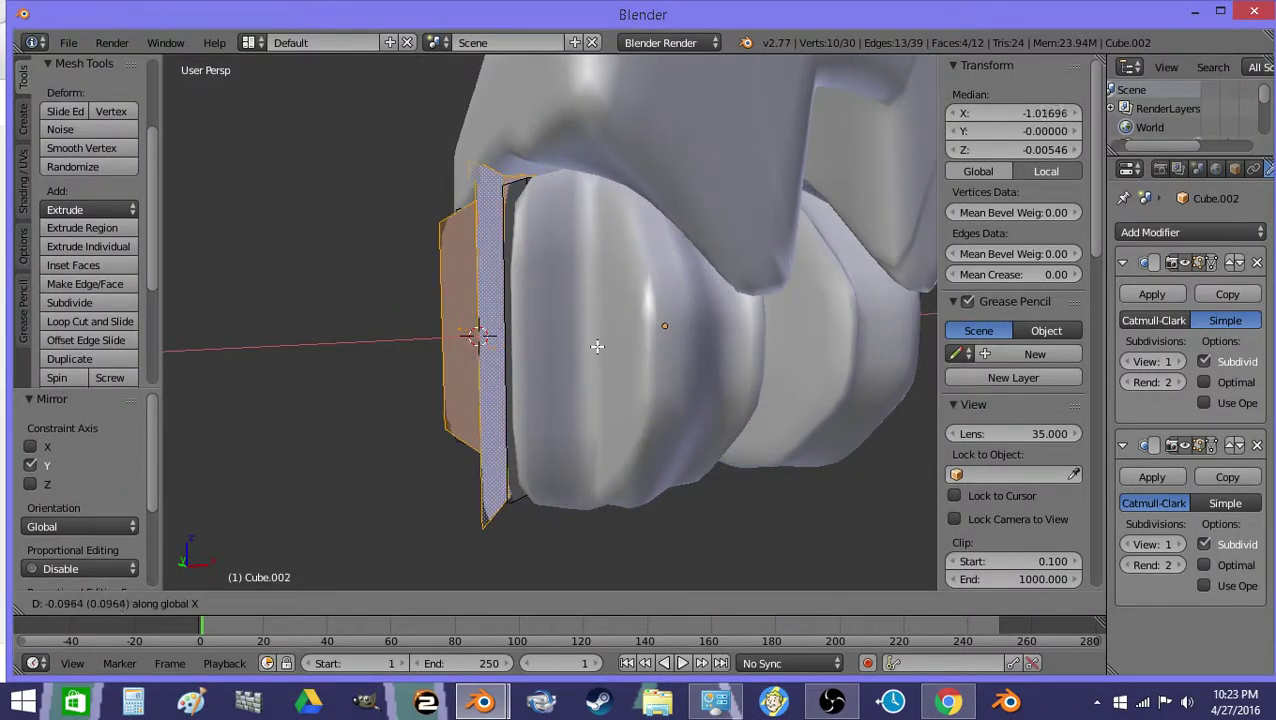
key("Escape")
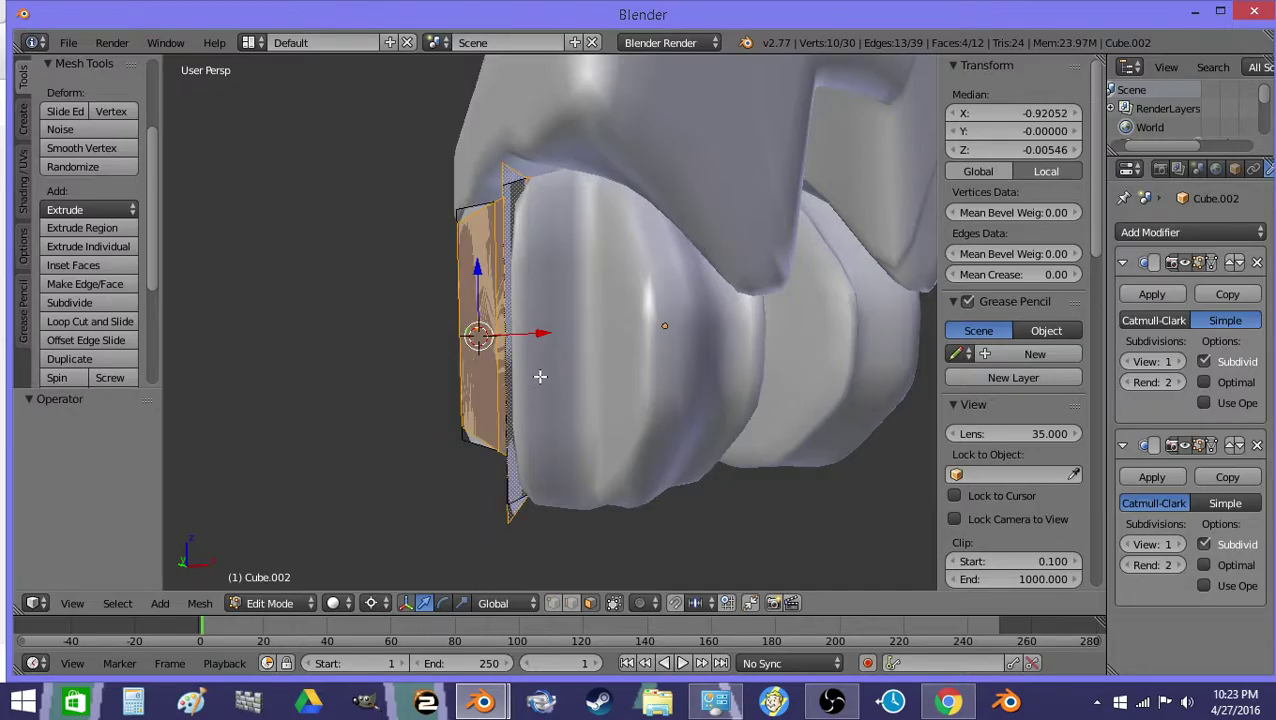
Mirror the duplicated panel faces along global X about the 3D cursor and check the panel from several sides
key("ctrl+m")
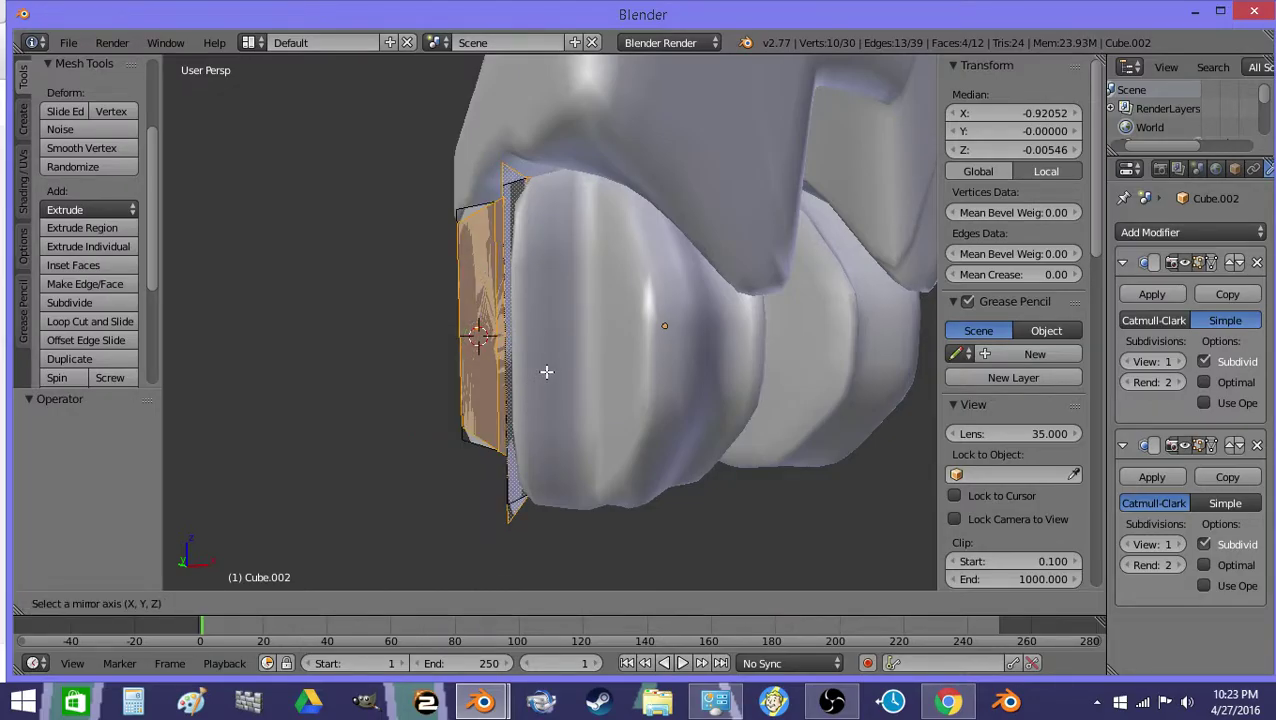
key("x")
key("Return")
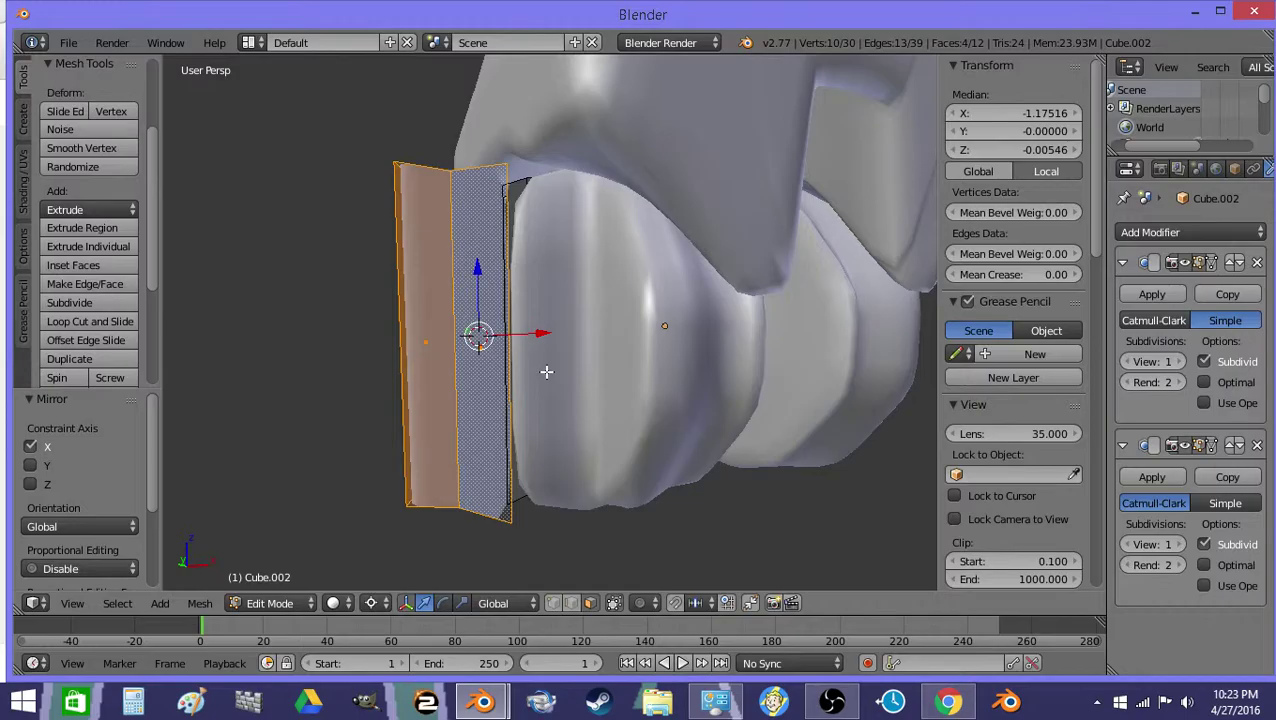
key("Tab")
key("shift+f")
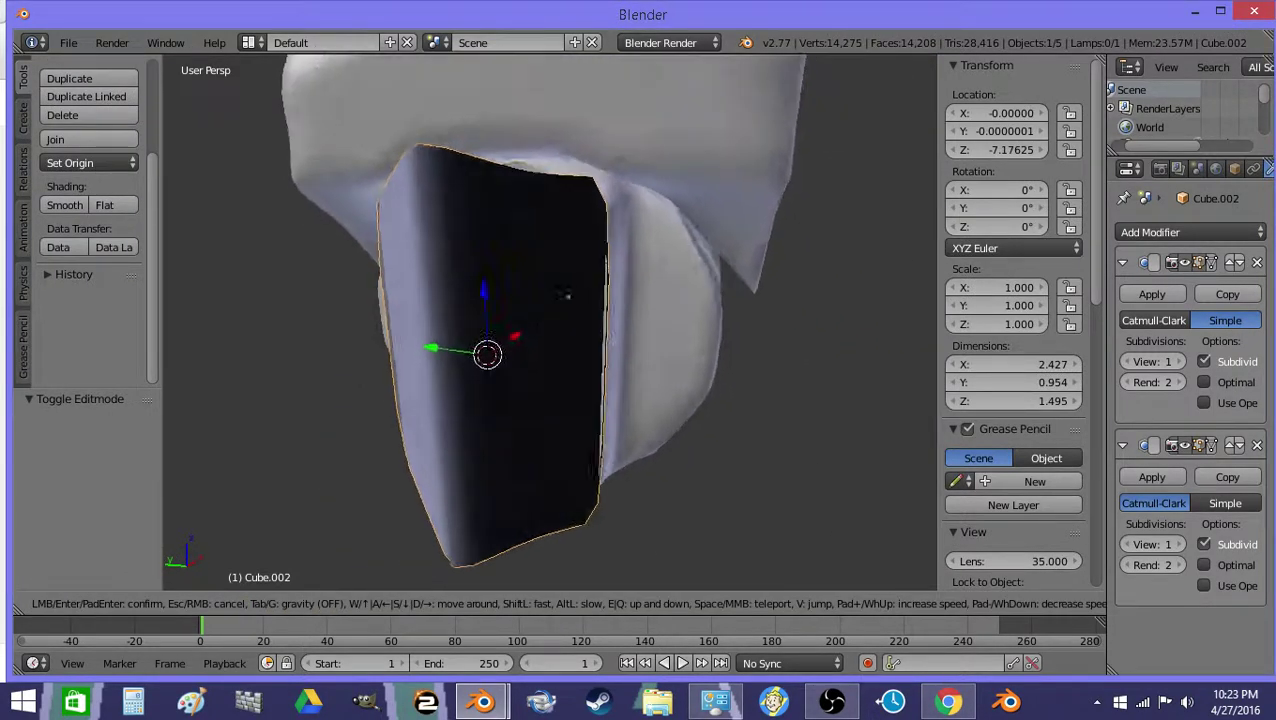
left_click(550, 333)
key("Tab")
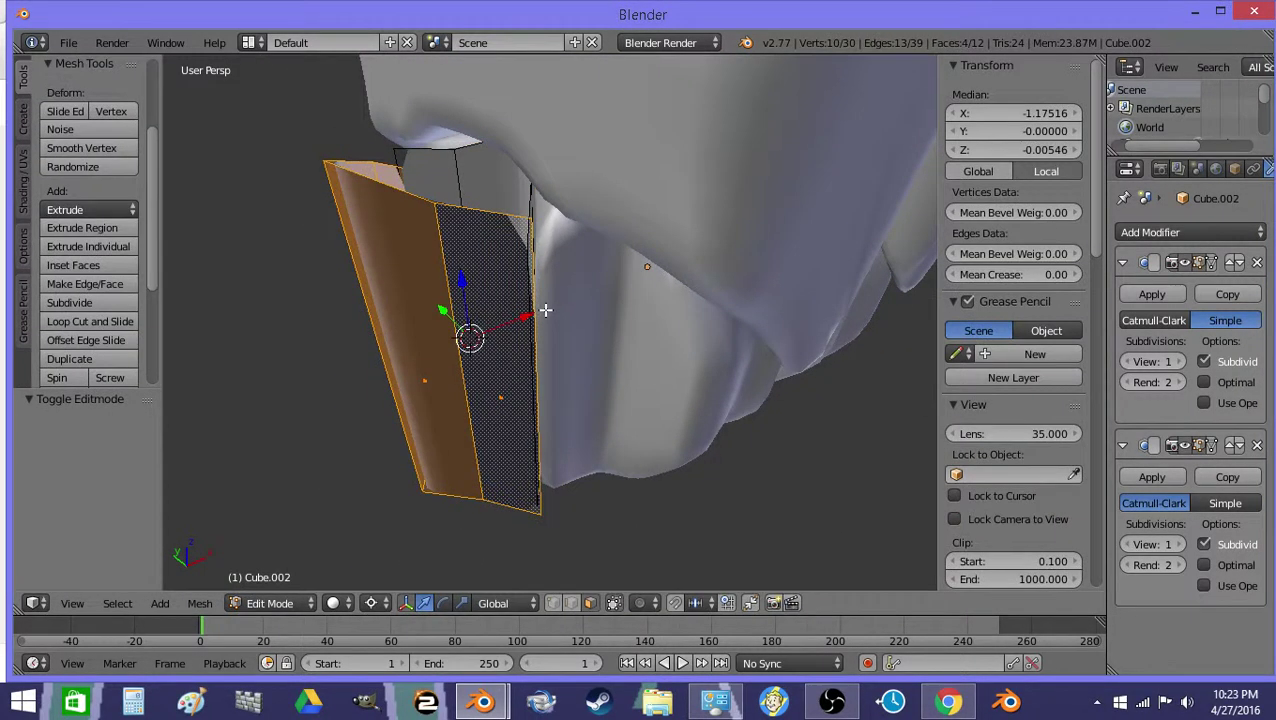
Recalculate the normals of the entire mesh and remove its doubled vertices
key("a")
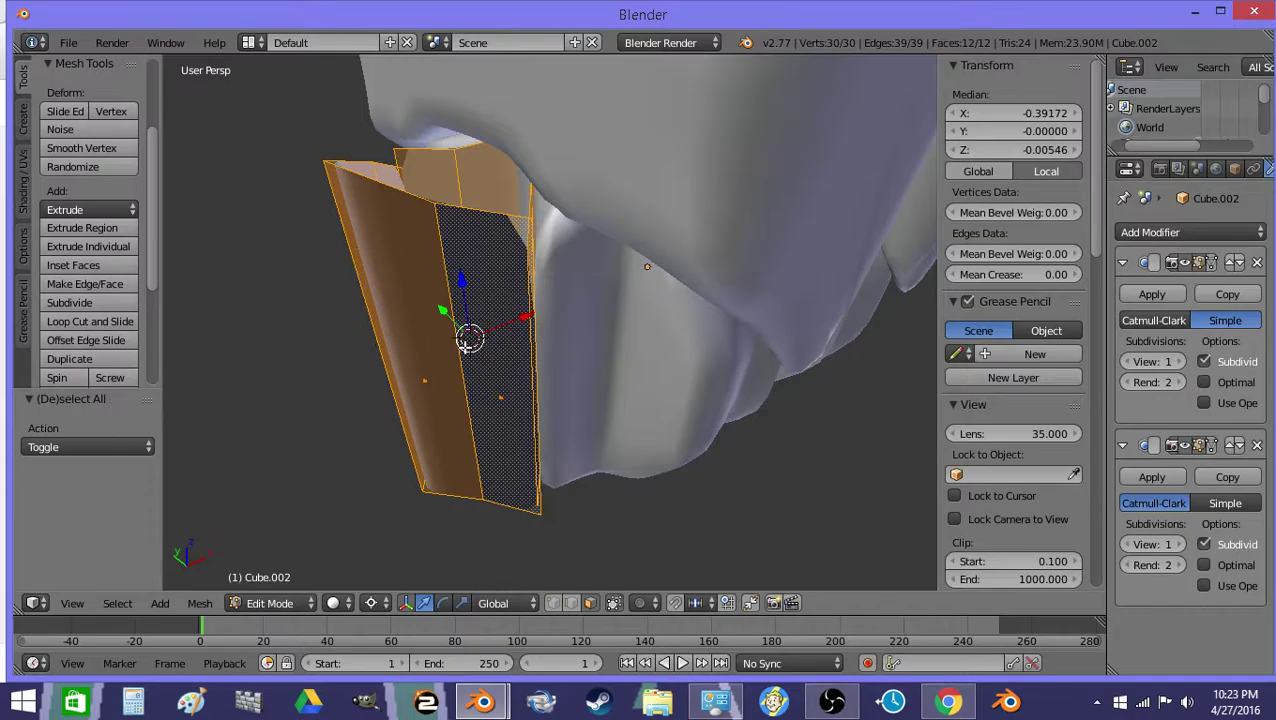
key("ctrl+n")
scroll(100, 348, "down", 4)
left_click(104, 364)
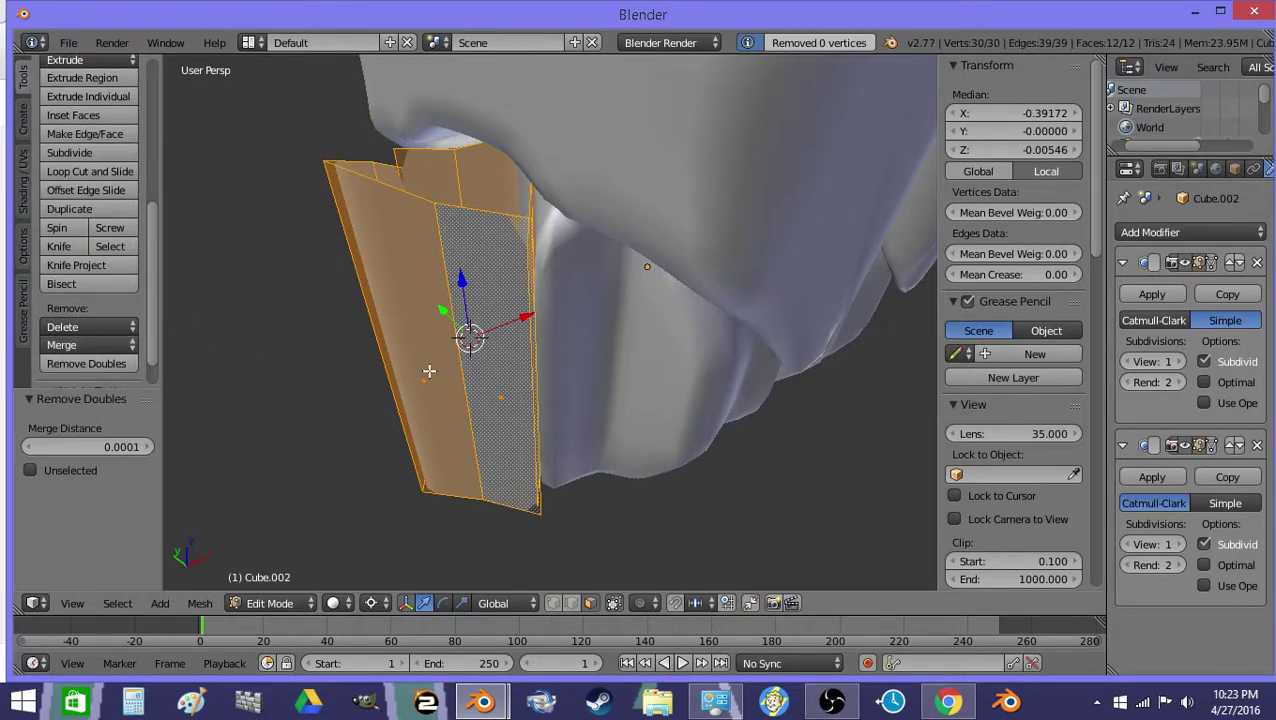
Merge the two lower seam vertices at the negative Y edge of the mirrored panel at their center
right_click(541, 411)
key("z")
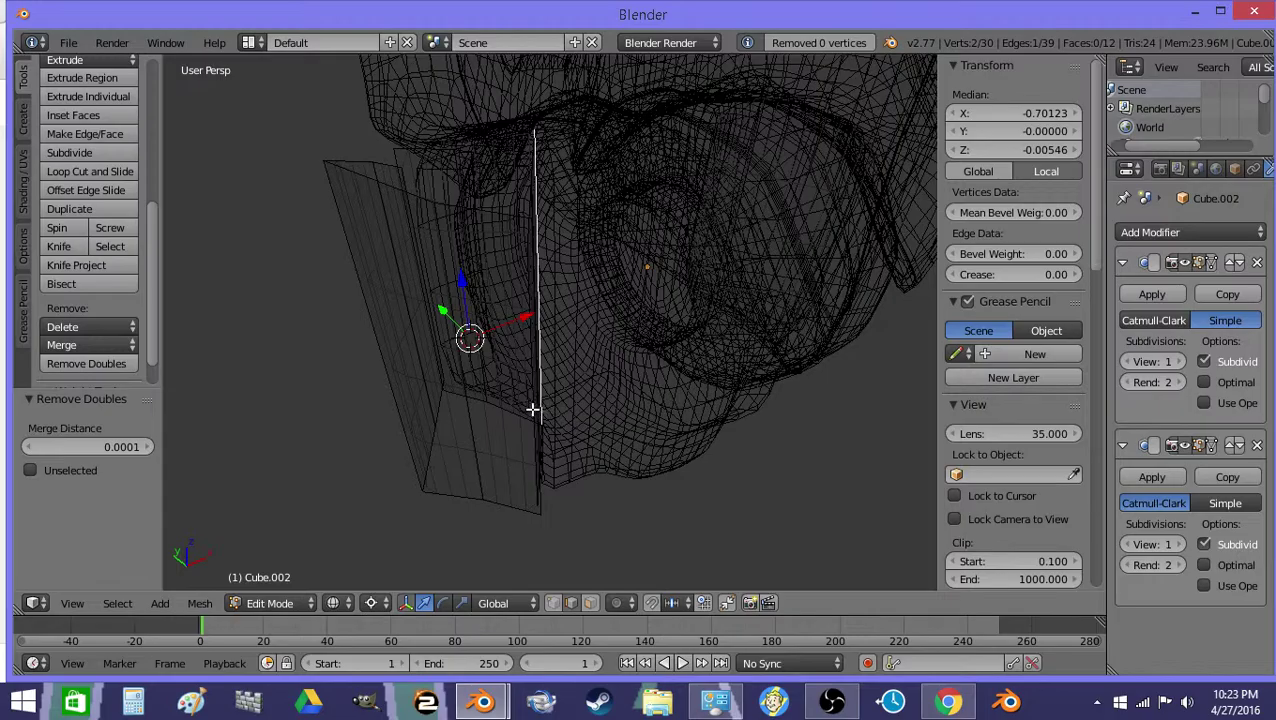
right_click(534, 411, "shift")
right_click(540, 425)
right_click(537, 472, "shift")
left_click(542, 486, "shift")
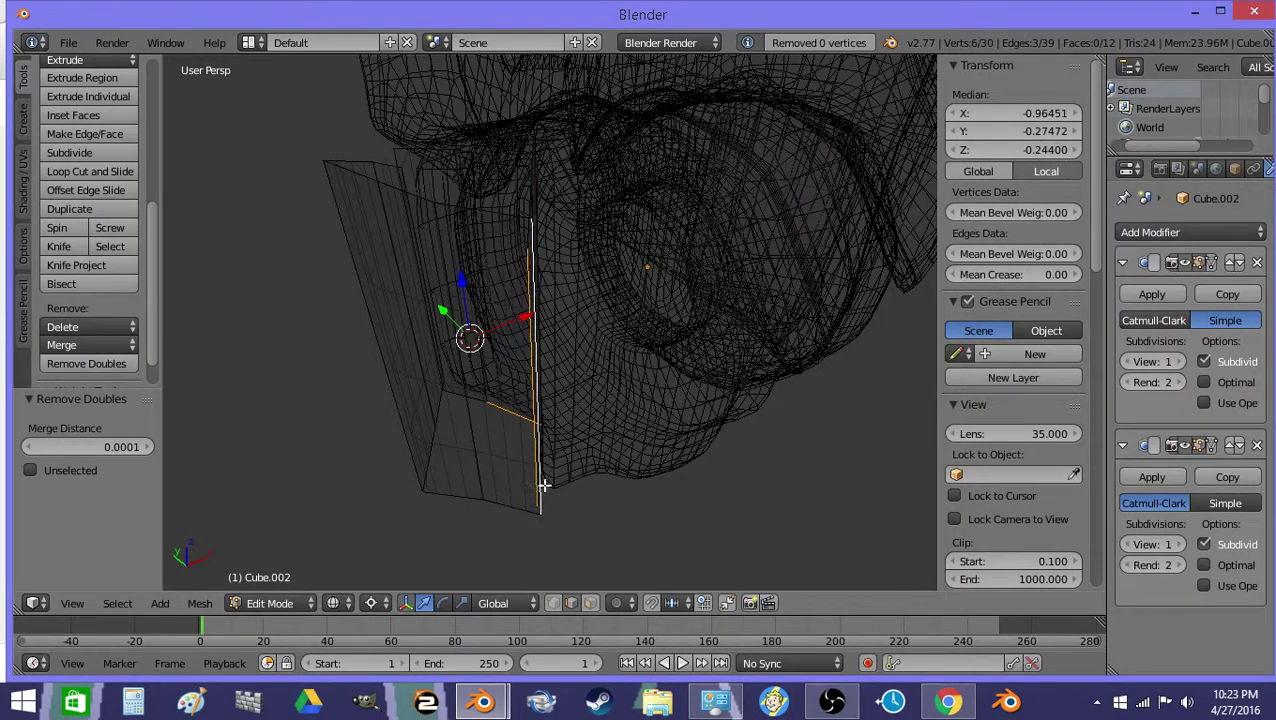
left_click(540, 488)
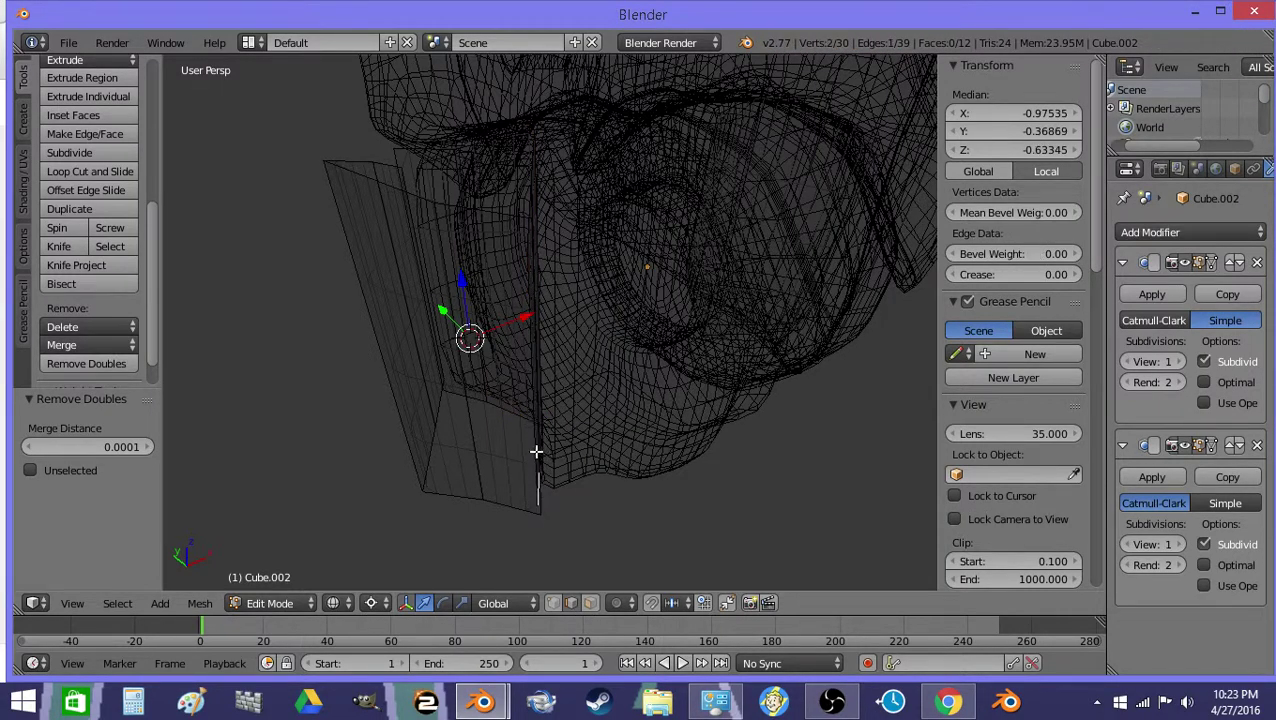
left_click(535, 513)
left_click(535, 513, "shift")
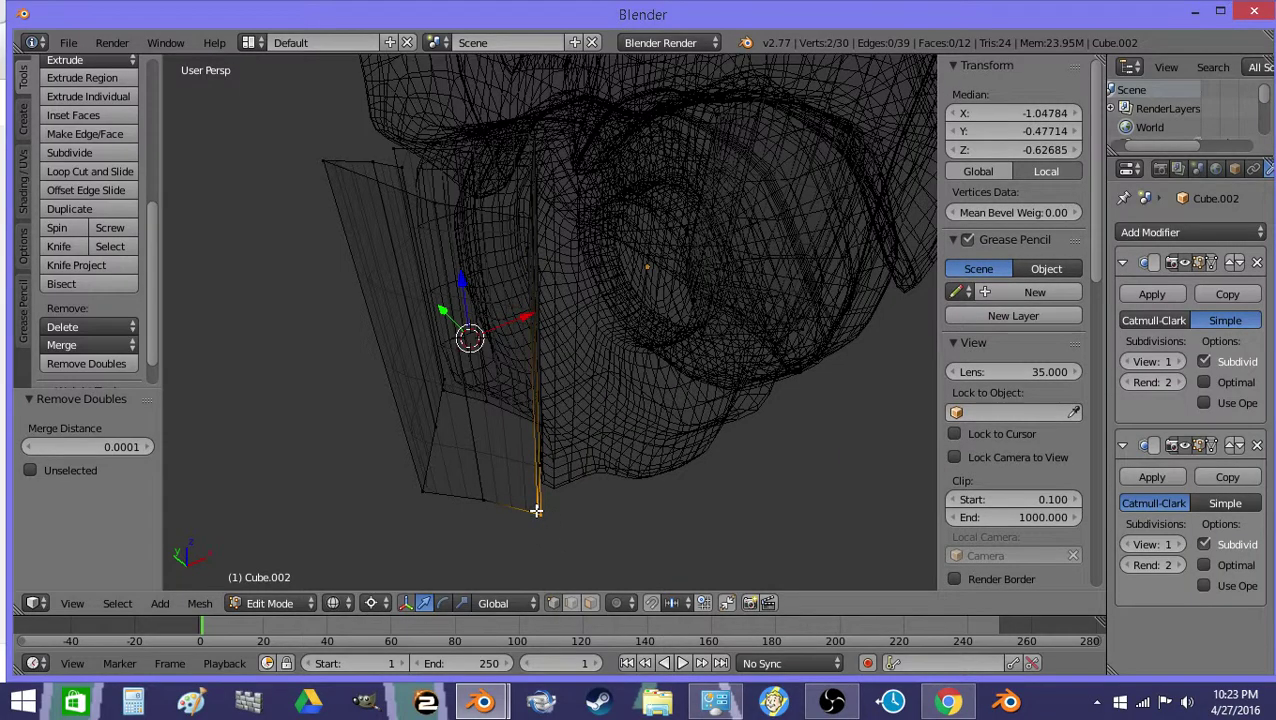
key("alt+m")
left_click(520, 554)
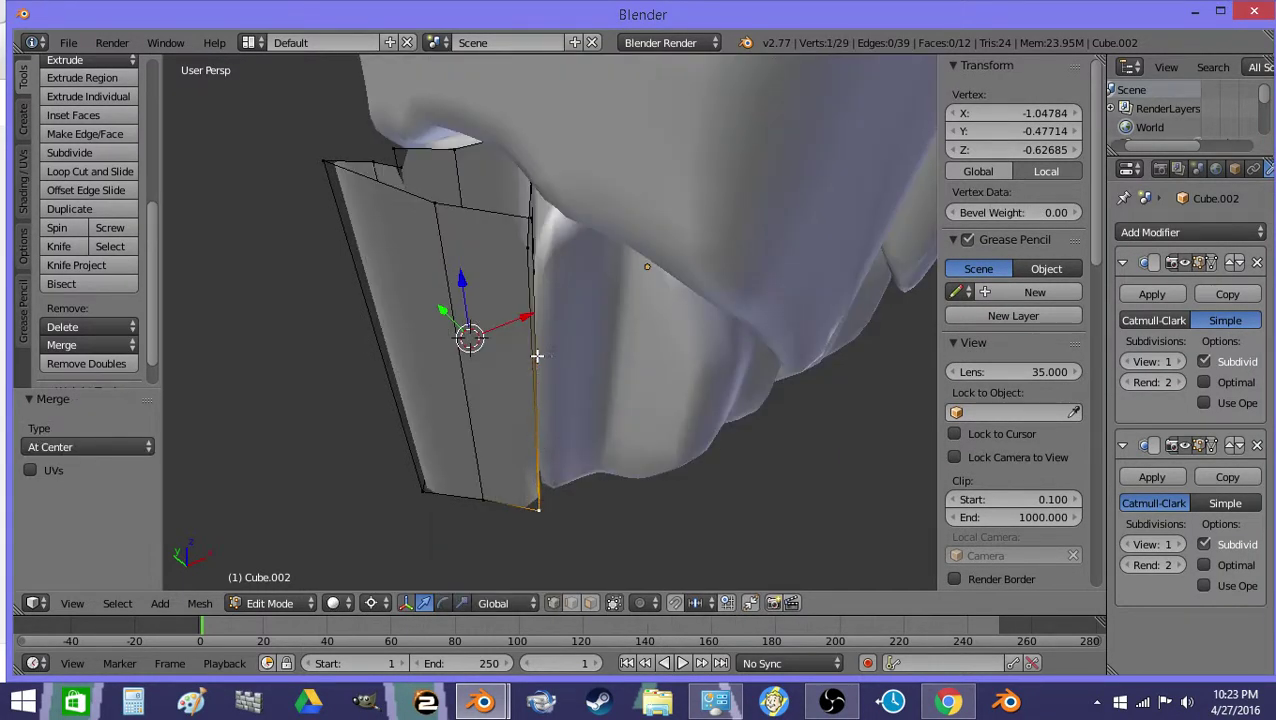
Merge the two upper seam vertices at the panel's negative Y edge at their center
left_click(530, 219, "shift")
key("z")
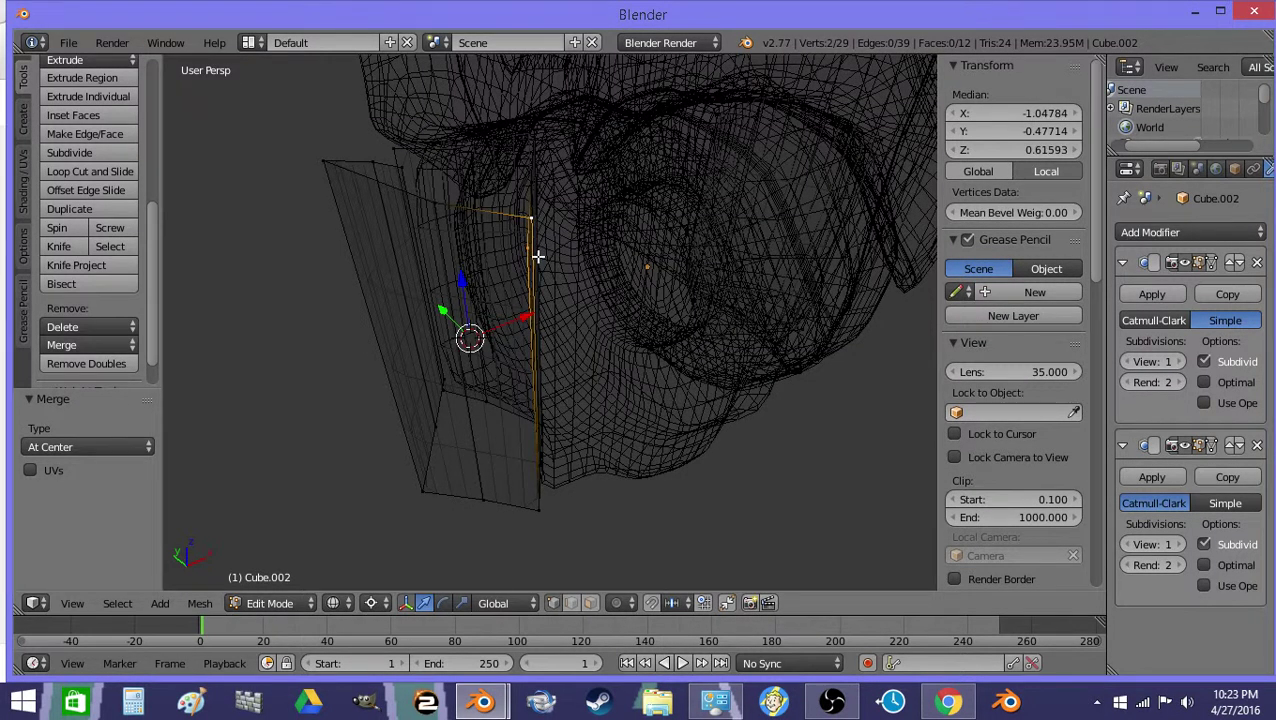
key("z")
key("alt+m")
left_click(540, 258)
Merge the two lower seam vertices at the panel's positive Y edge at their center
key("Tab")
key("shift+f")
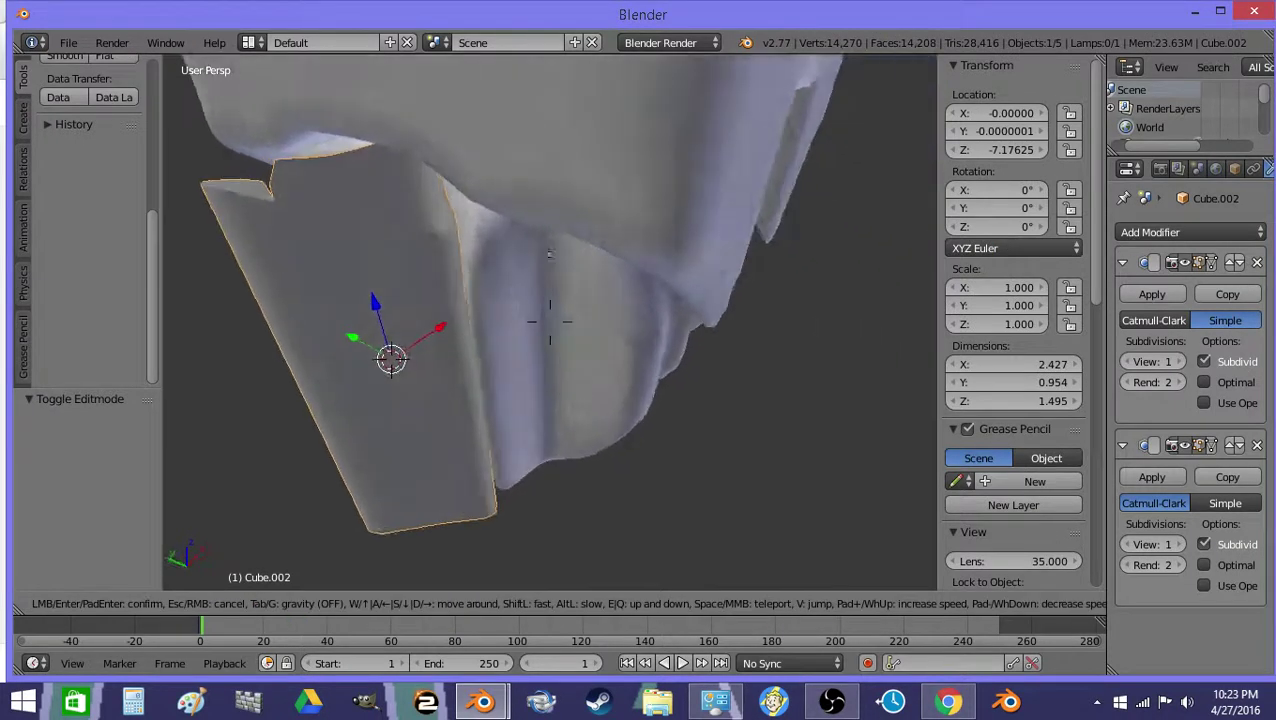
left_click(560, 385)
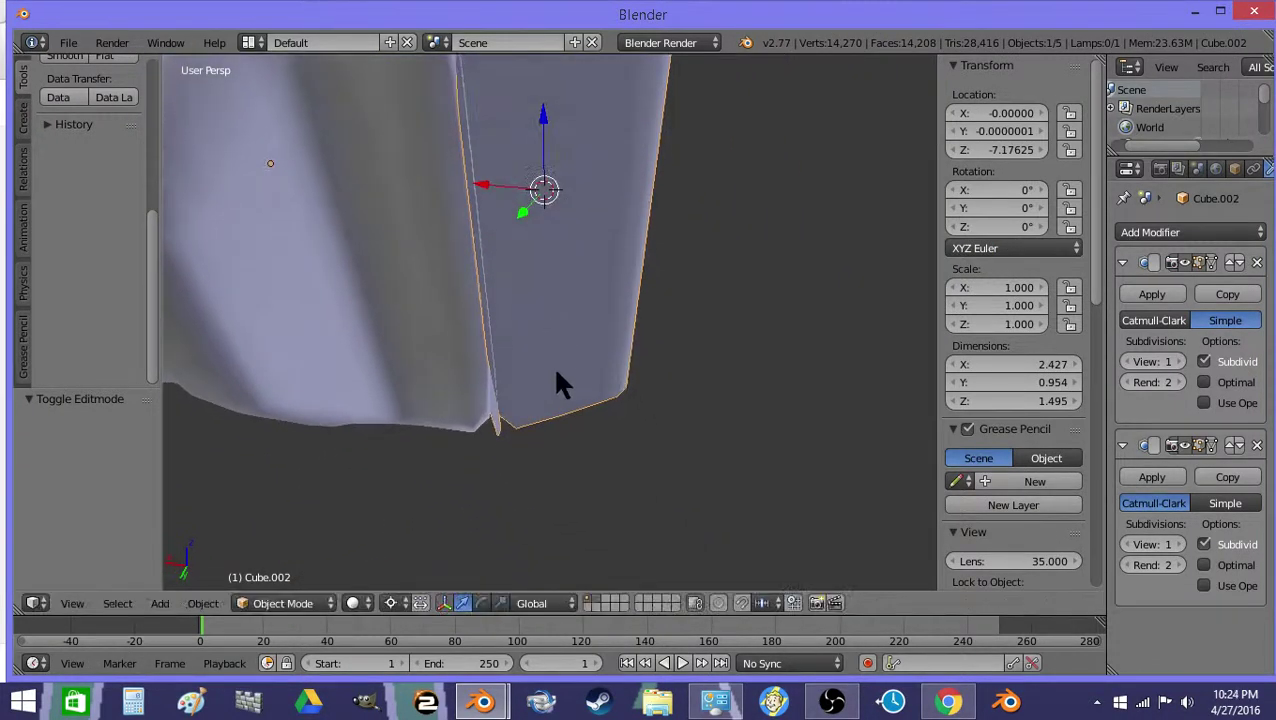
key("Tab")
key("z")
right_click(496, 433)
right_click(496, 433, "shift")
key("alt+m")
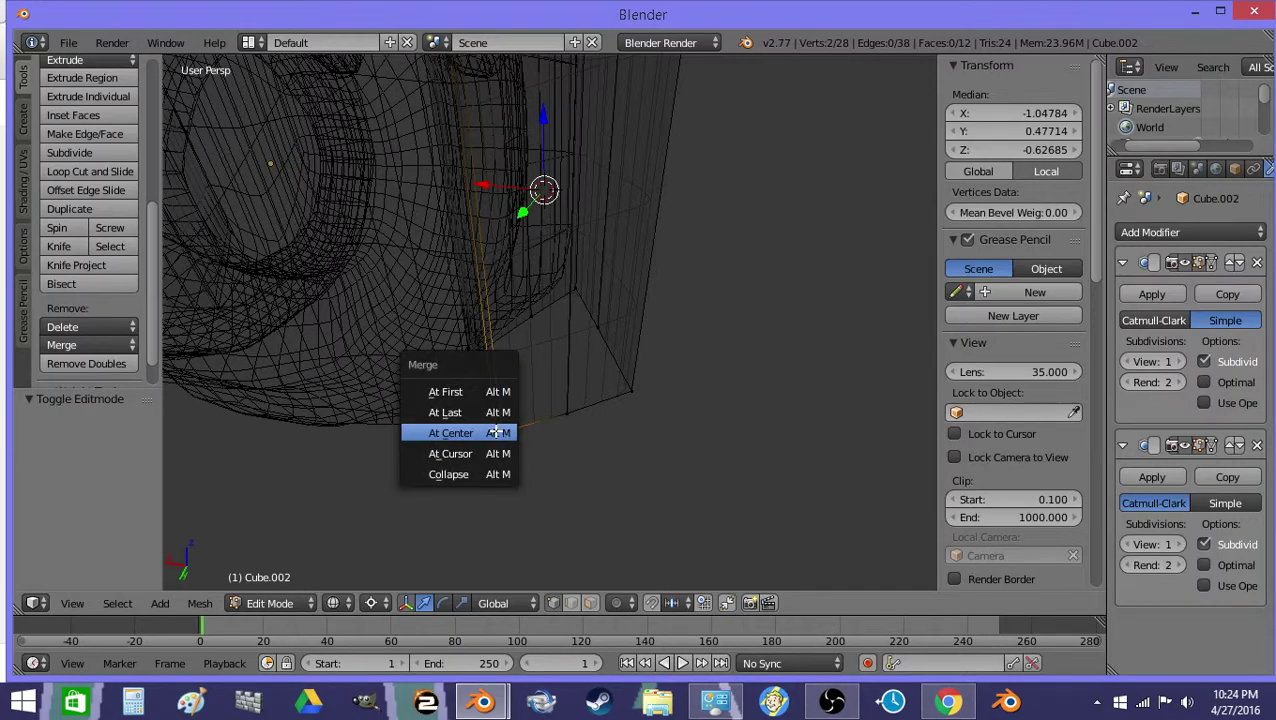
left_click(496, 433)
key("z")
Merge the two upper seam vertices at the panel's positive Y edge at their center
key("shift+f")
left_click(469, 72)
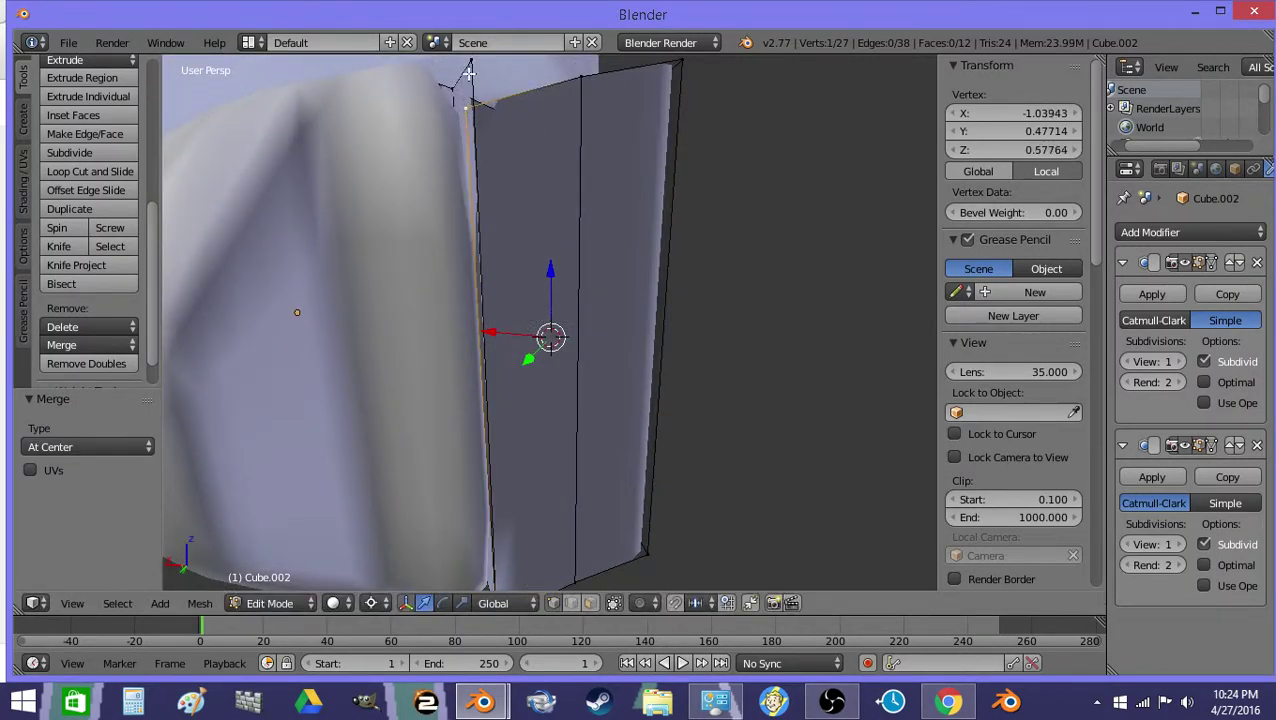
right_click(469, 72, "shift")
key("alt+m")
left_click(469, 75)
key("ctrl+z")
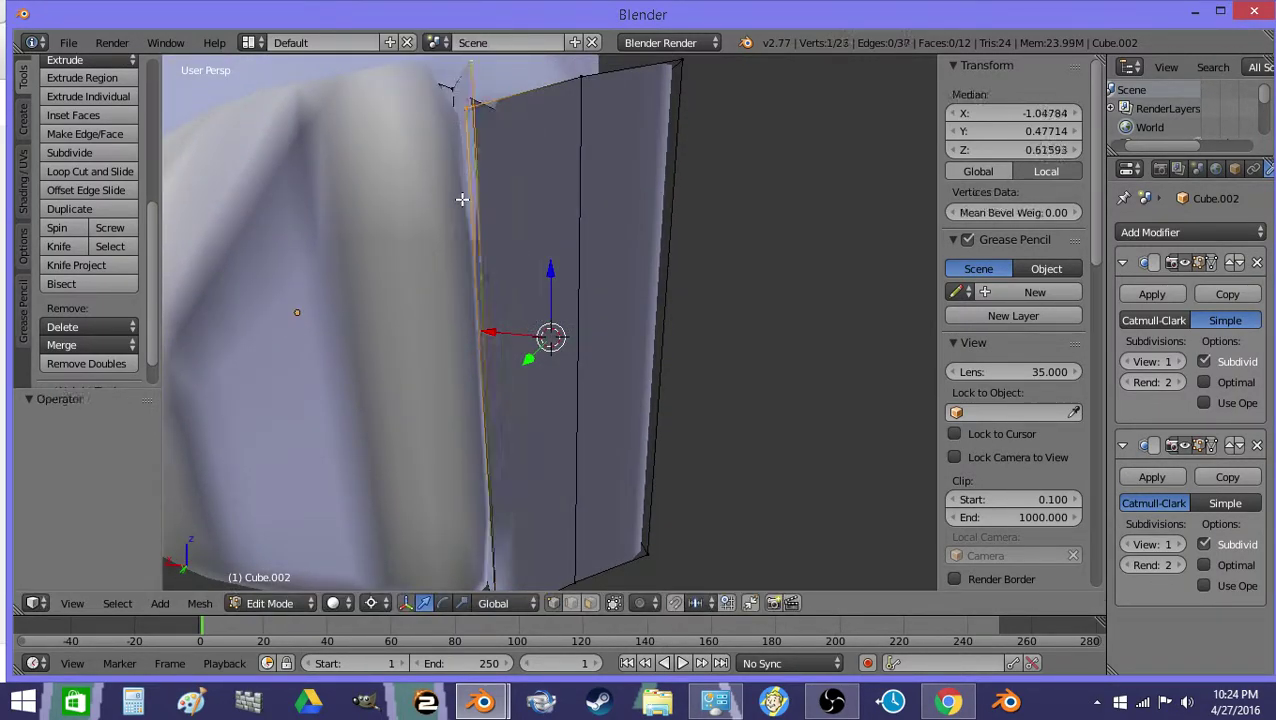
key("alt+m")
left_click(464, 236)
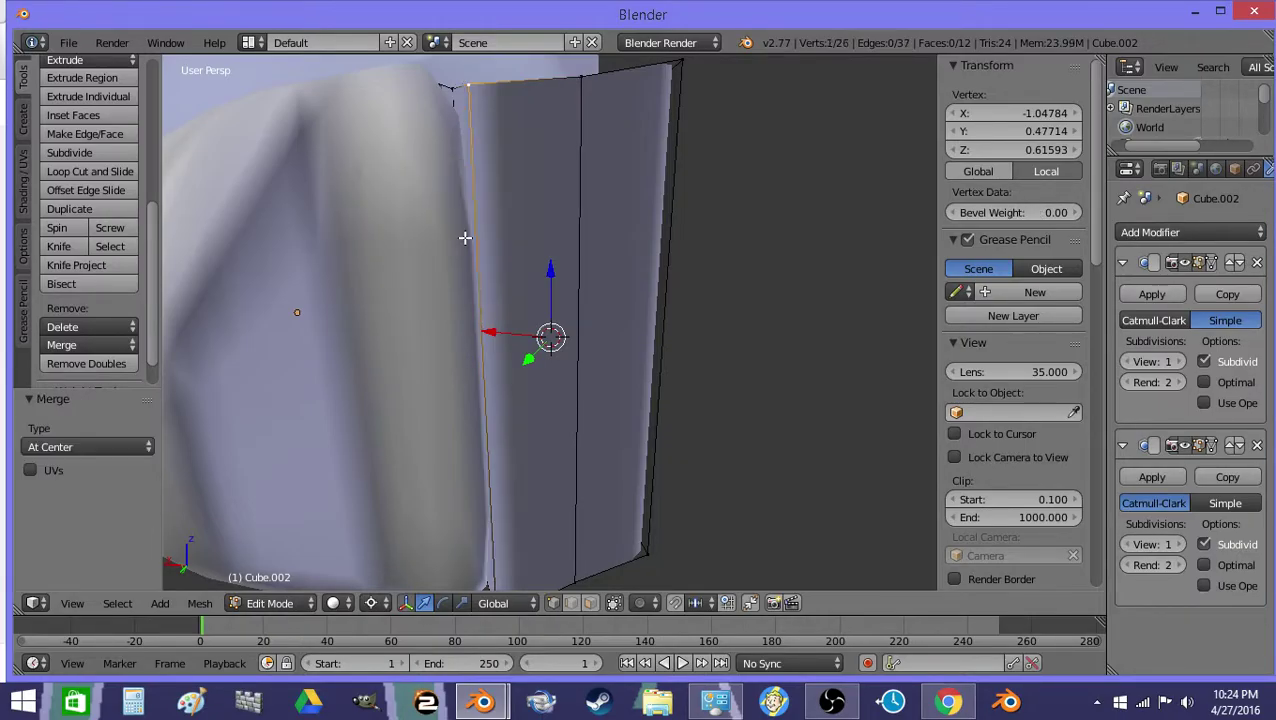
Select the open top rim loop of the closed panel and fill it with a face
key("Tab")
key("shift+f")
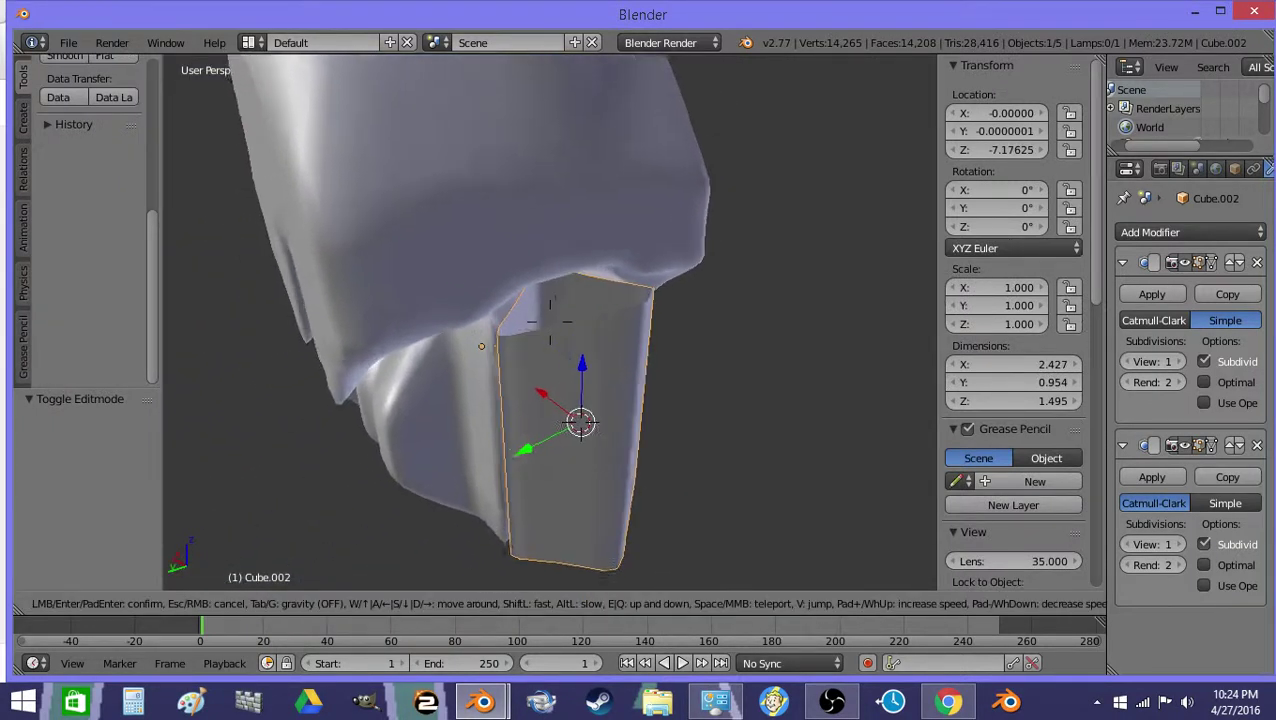
left_click(602, 330)
key("Tab")
key("a")
key("a")
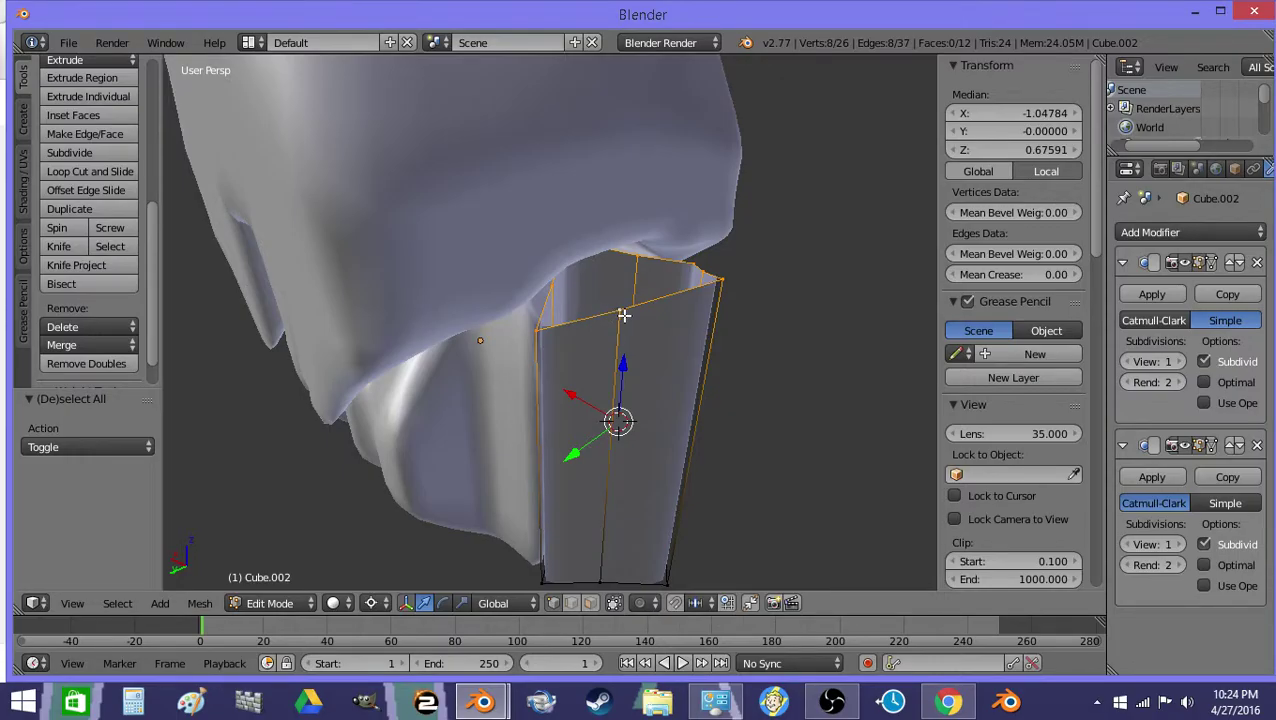
key("f")
Try to join two rim vertices across the positive Y end of the new top face with Make Edge/Face
right_click(626, 301)
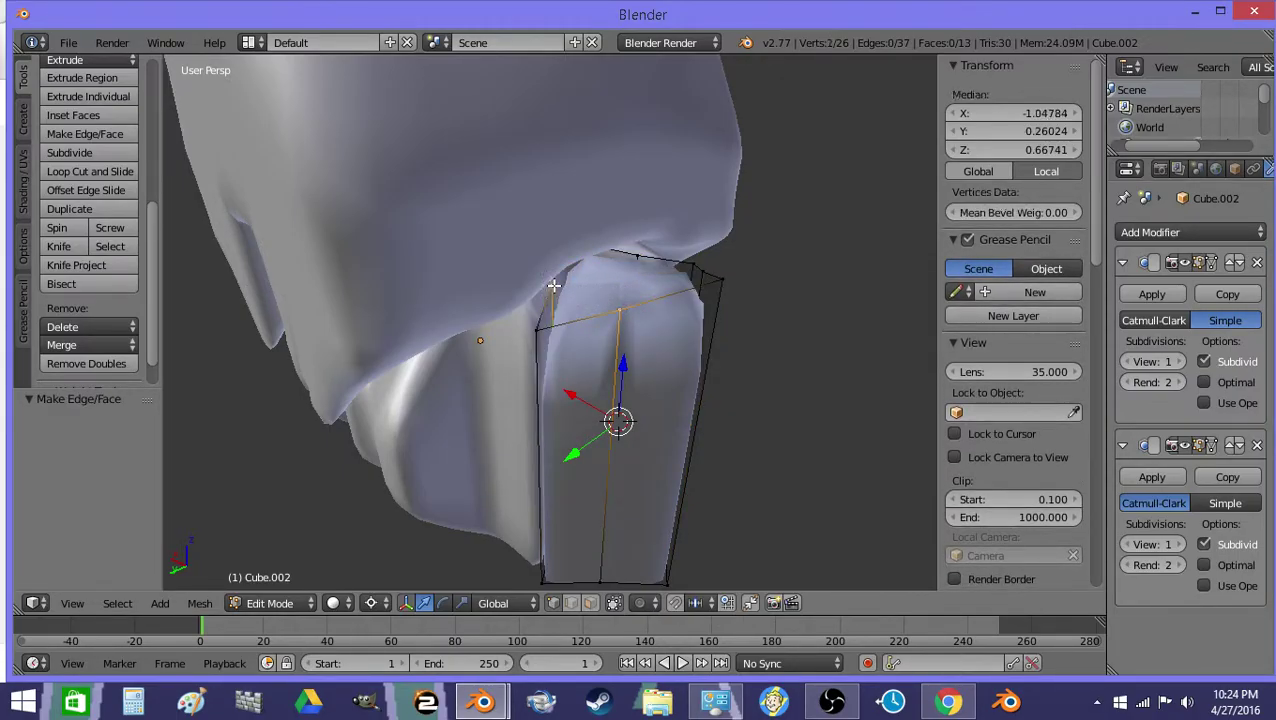
key("f")
key("shift+f")
key("w")
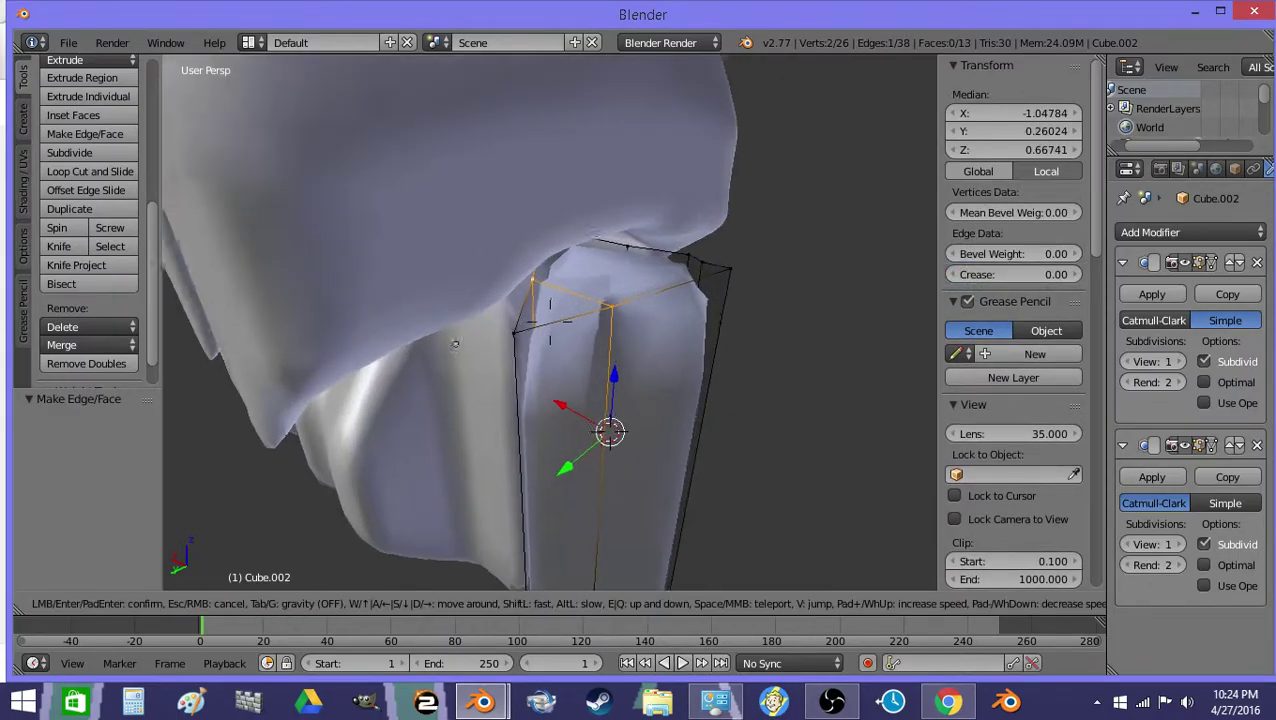
left_click(646, 319)
key("ctrl+z")
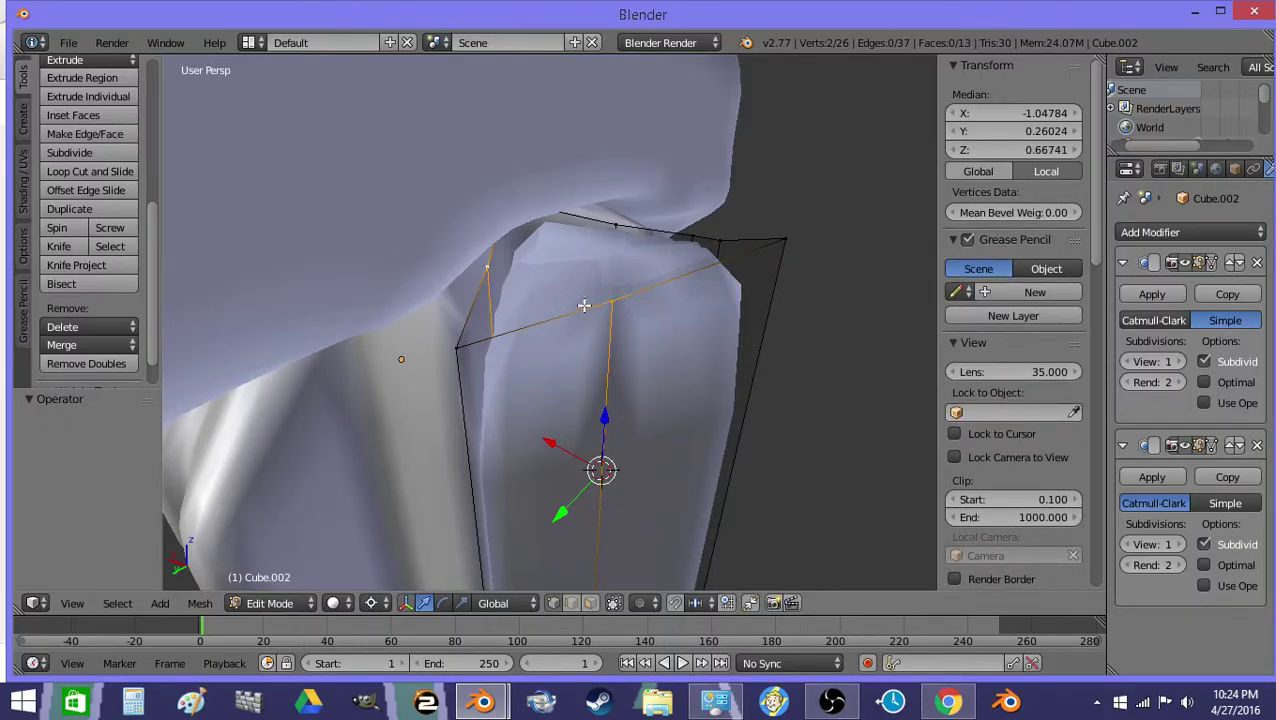
key("f")
key("ctrl+z")
Connect the vertex pairs across the positive Y end and along the negative X side of the top face
key("j")
key("a")
right_click(717, 245)
right_click(618, 297, "shift")
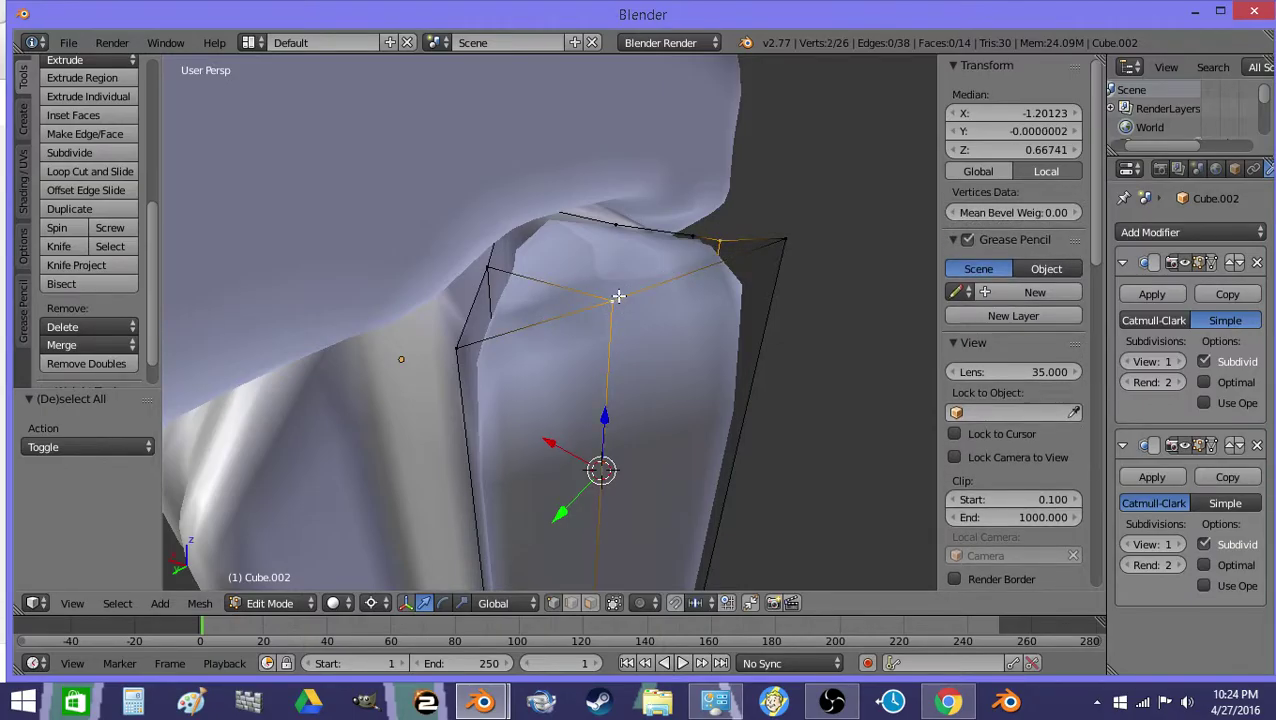
key("j")
Connect the two rim vertices along the inner side of the top face, nearest the wheel
key("shift+f")
key("d")
left_click(545, 314)
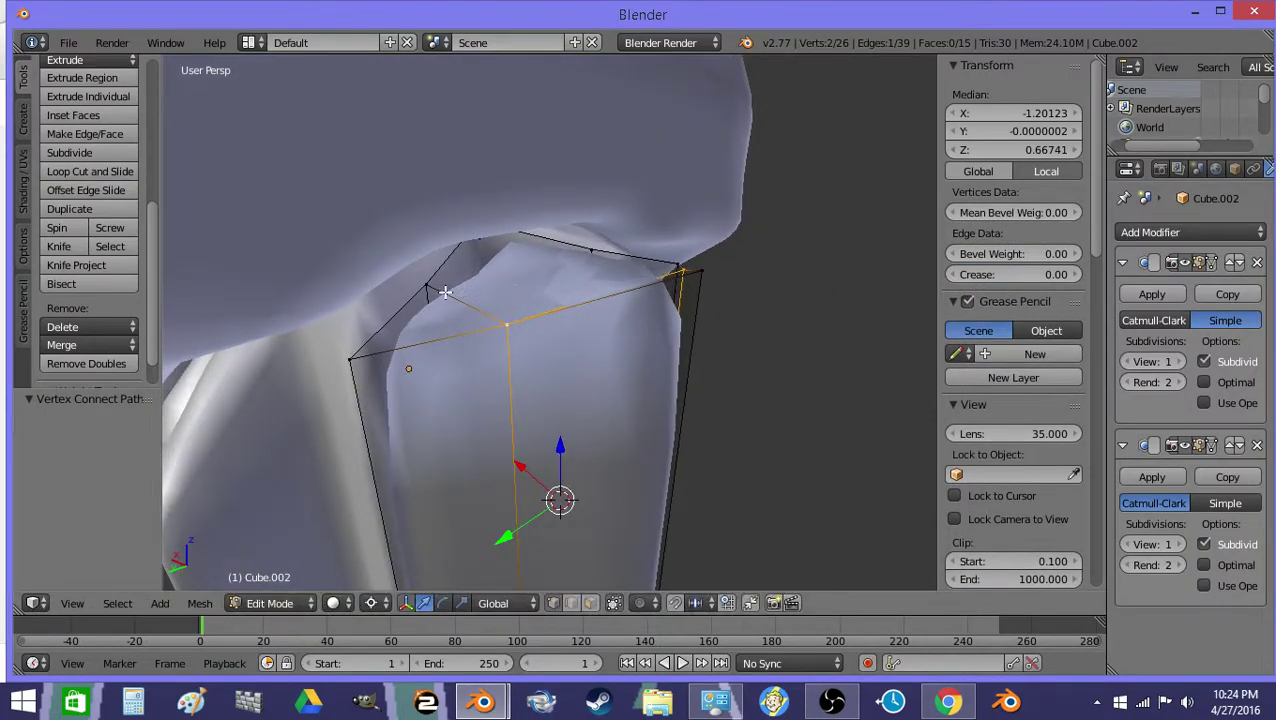
right_click(434, 289)
right_click(606, 252, "shift")
key("j")
key("a")
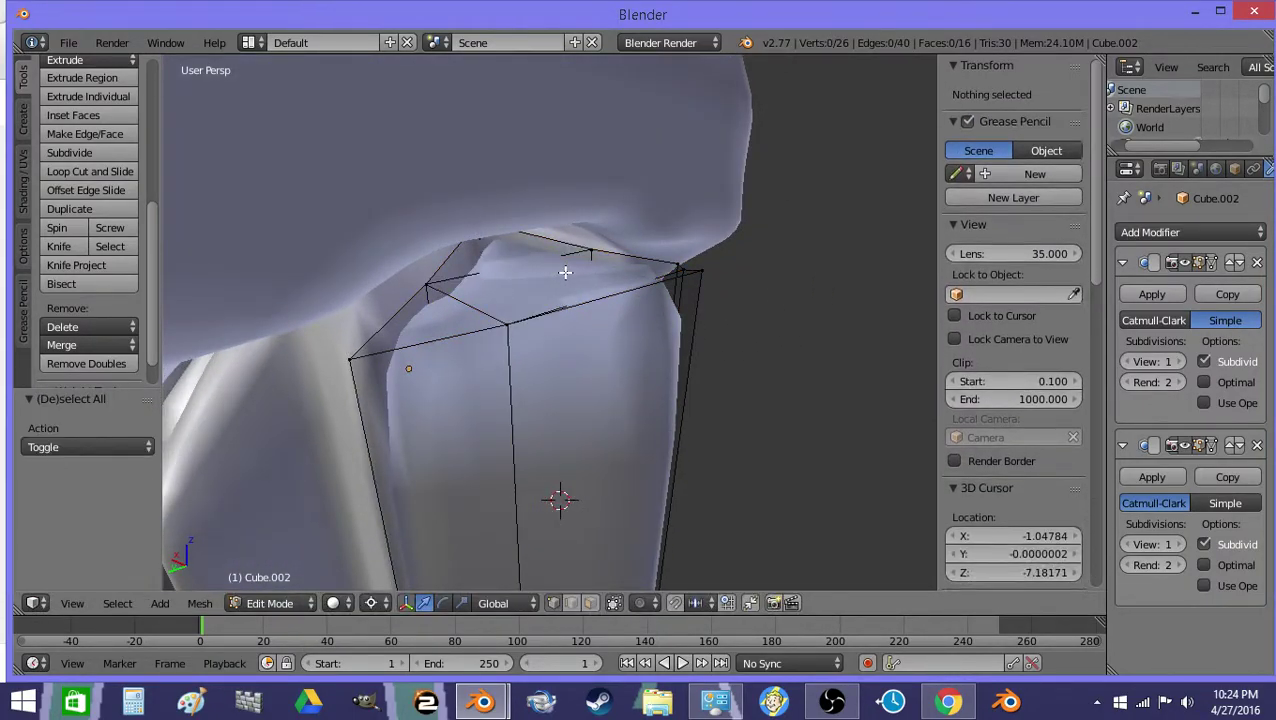
Connect the two rim vertices across the negative Y end of the top face to close the central quad
key("shift+f")
key("a")
key("a")
left_click(551, 319)
right_click(612, 287)
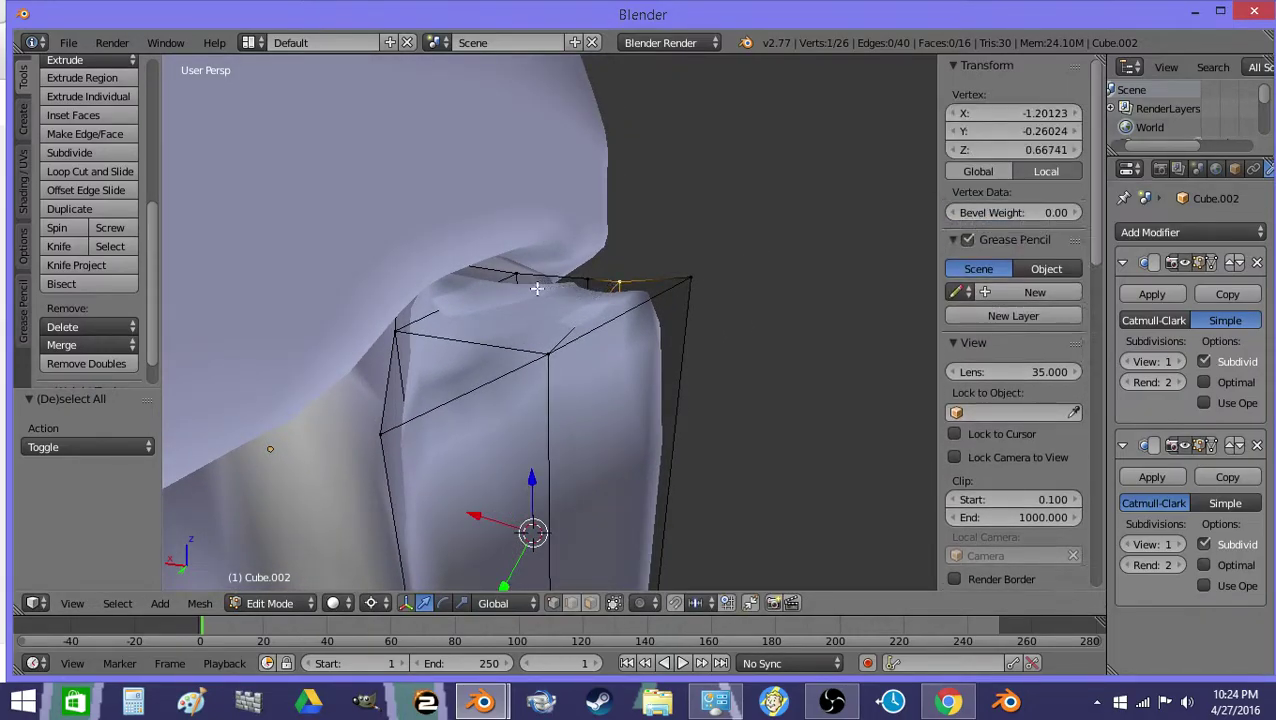
right_click(521, 279, "shift")
key("j")
key("a")
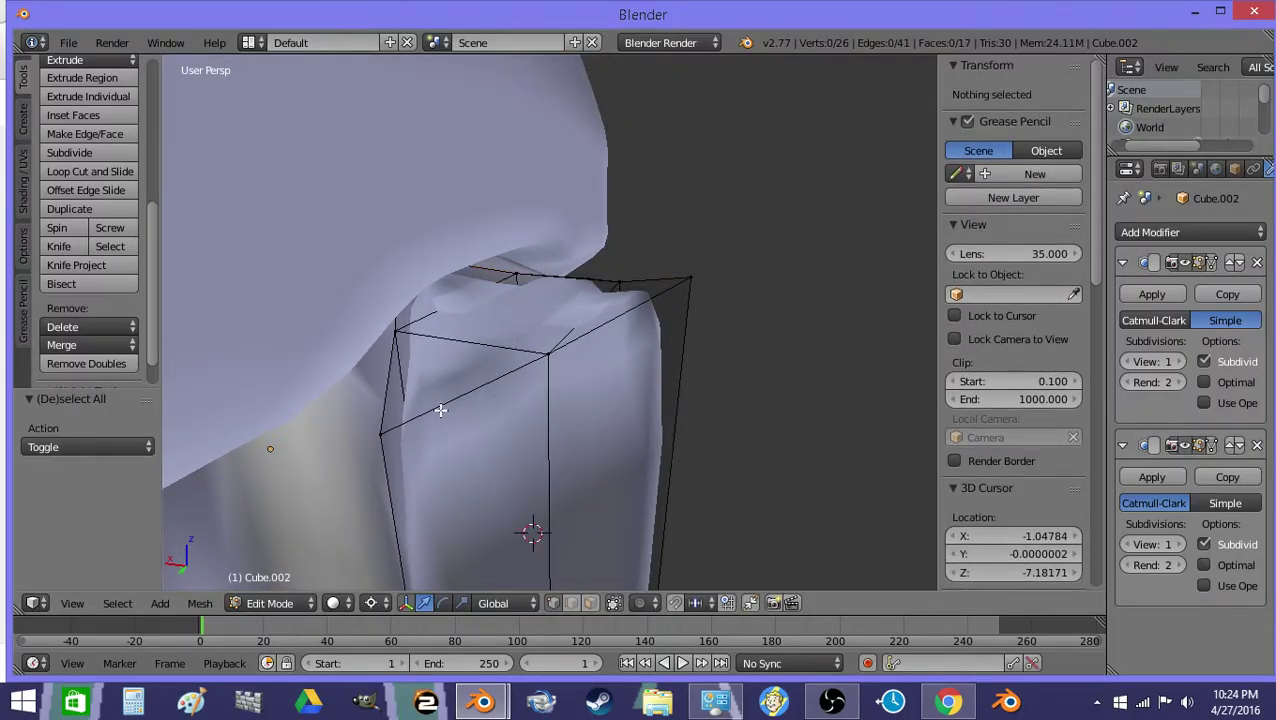
Select the central quad of the panel's top face by its edges and subdivide it with one cut
right_click(466, 378)
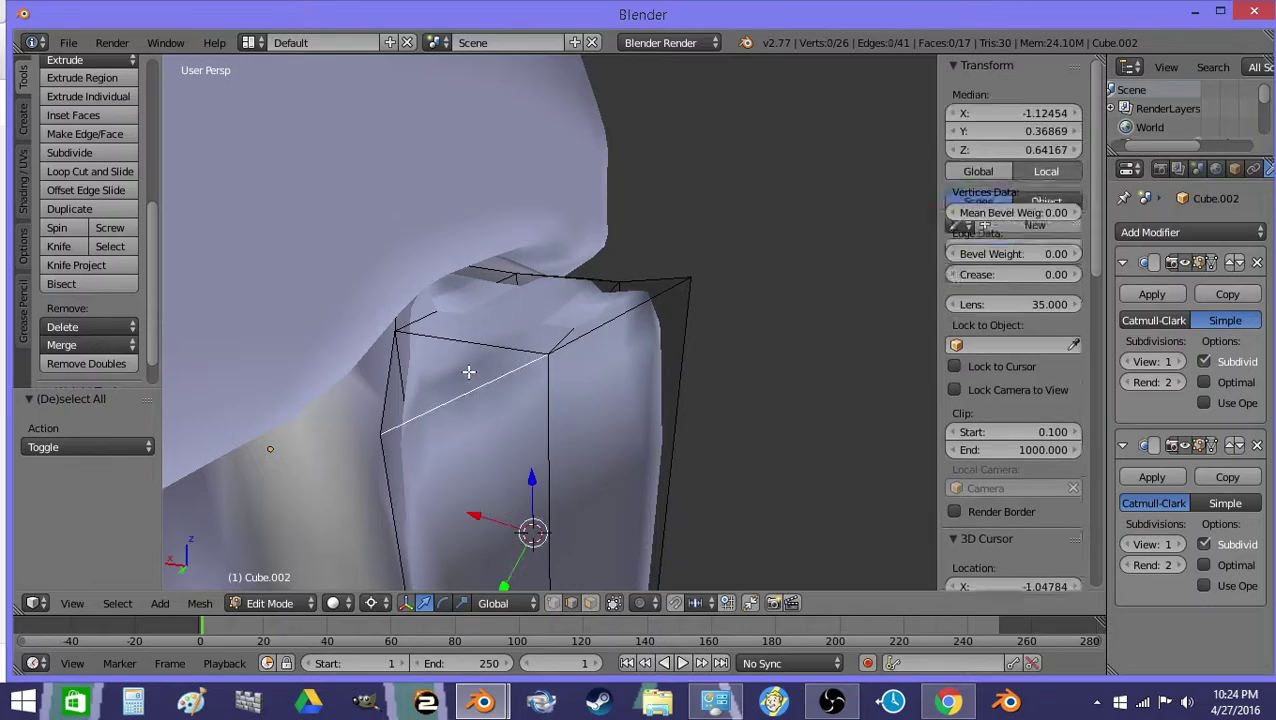
right_click(463, 328, "shift")
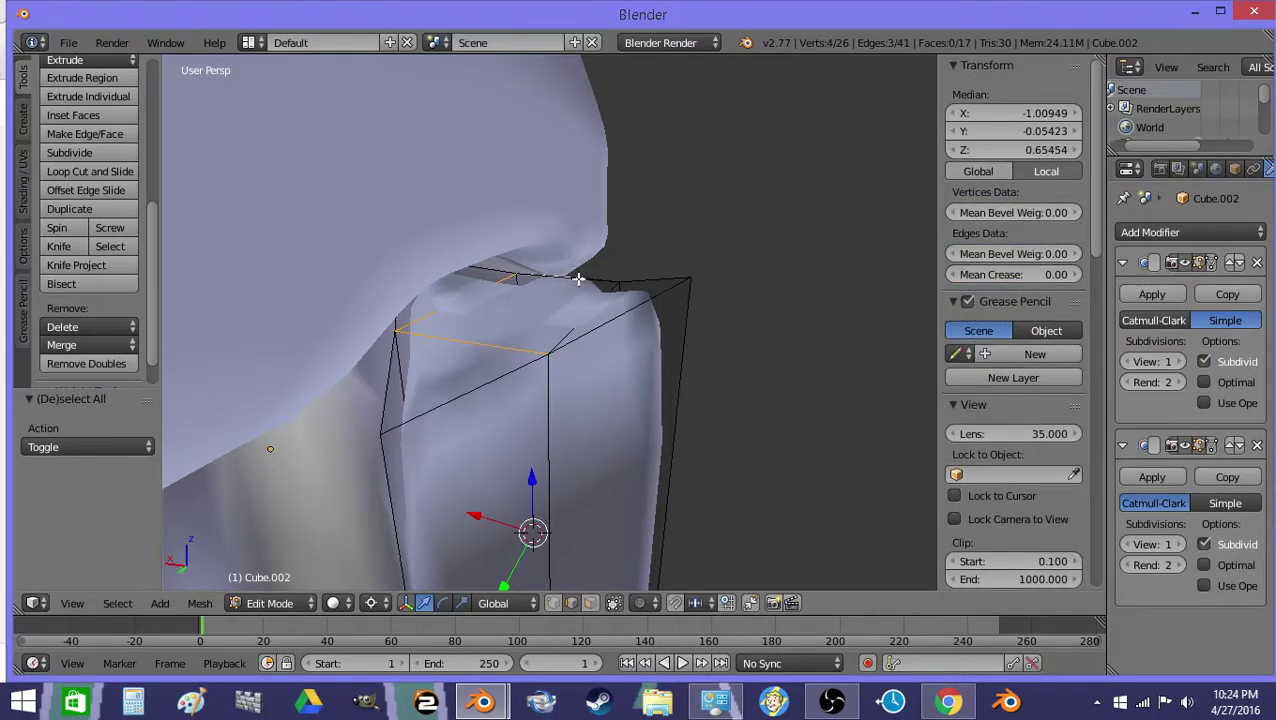
key("ctrl+z")
key("shift+f")
key("d")
left_click(545, 337)
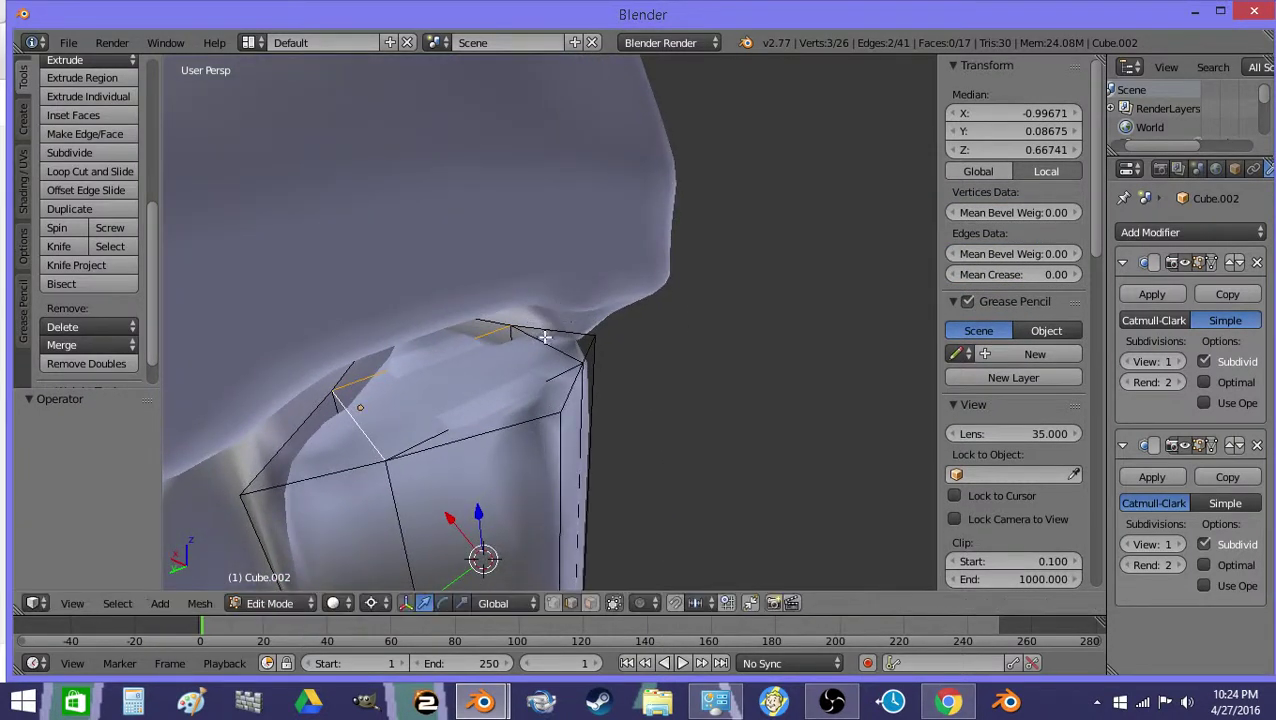
key("f")
left_click(68, 147)
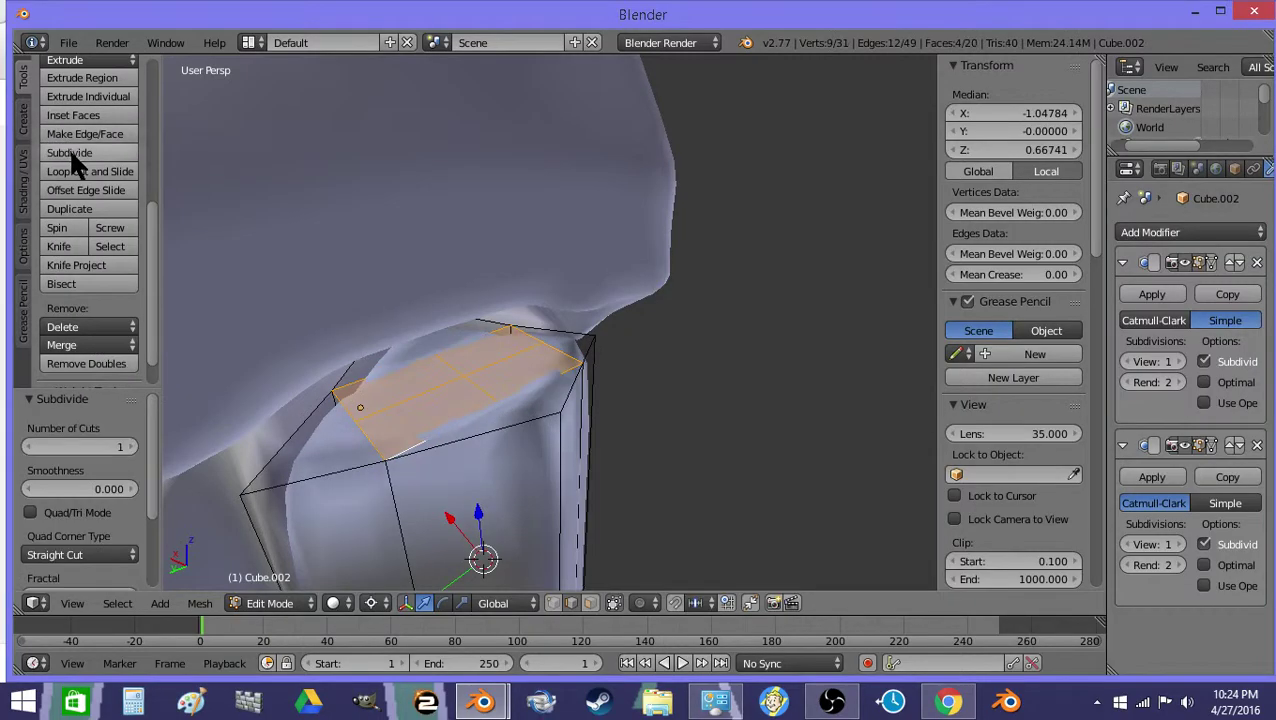
Merge the center vertex and four edge midpoints of the subdivided quad on the panel's top face into one vertex
left_click(556, 603)
right_click(495, 401)
right_click(366, 408, "shift")
right_click(423, 359, "shift")
right_click(463, 368, "shift")
key("alt+m")
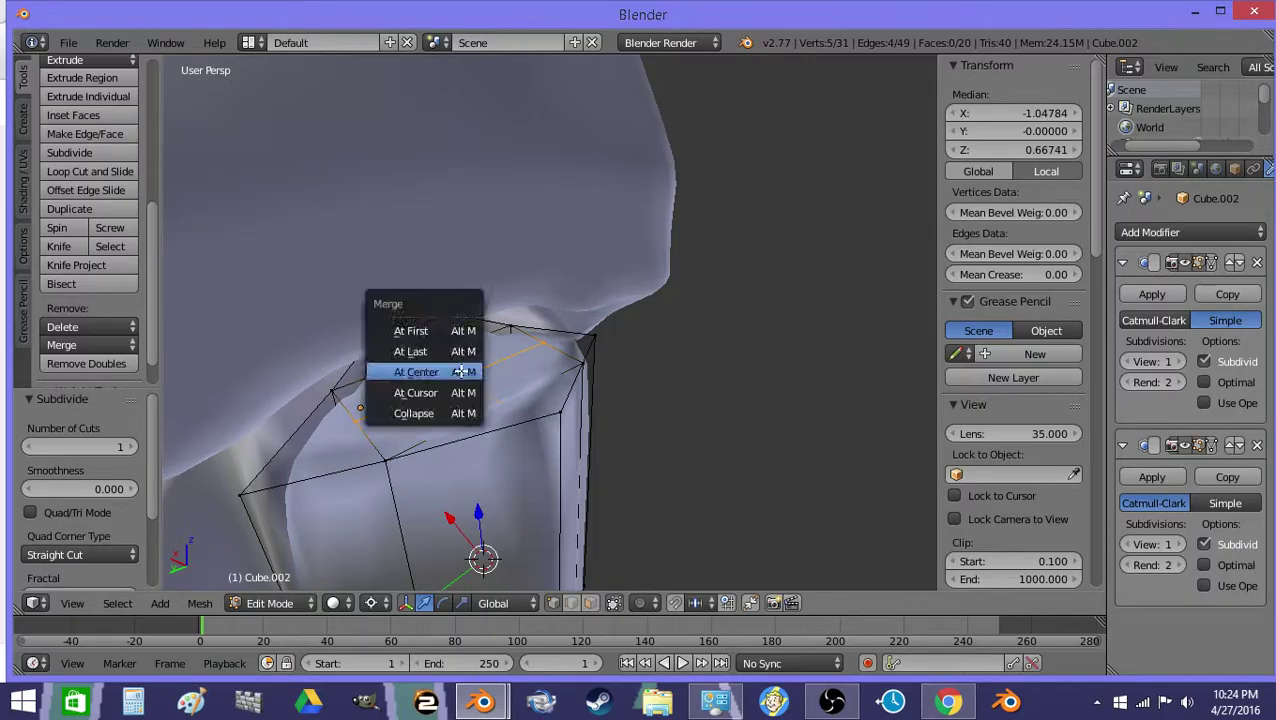
left_click(461, 355)
key("Tab")
Select the four faces capping the panel's top and snap the 3D cursor to them
key("shift+f")
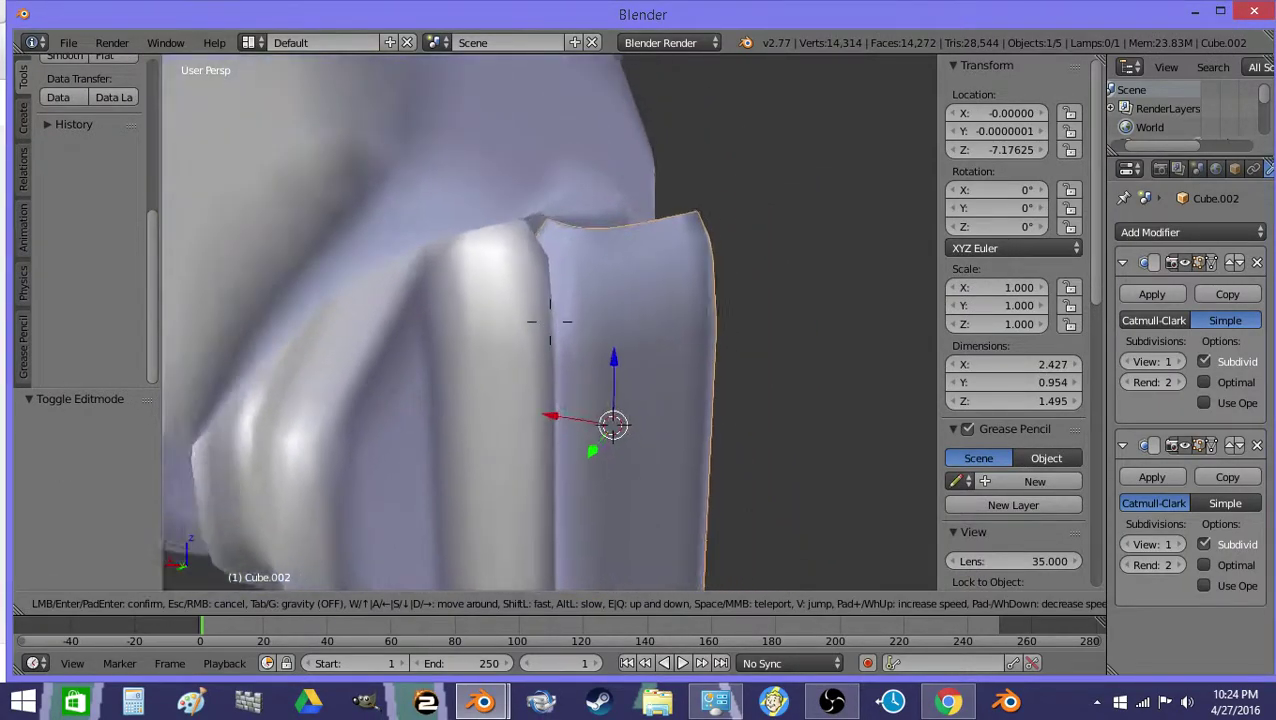
left_click(550, 333)
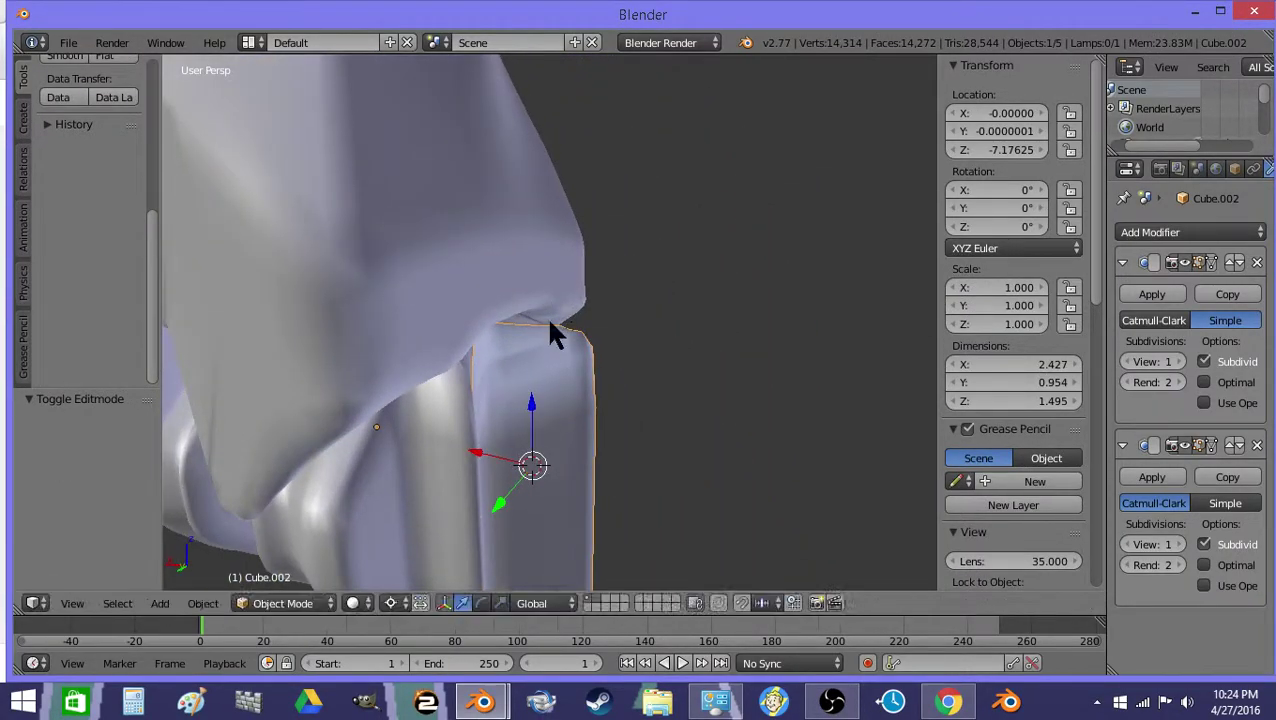
key("Tab")
left_click(590, 602)
right_click(514, 344)
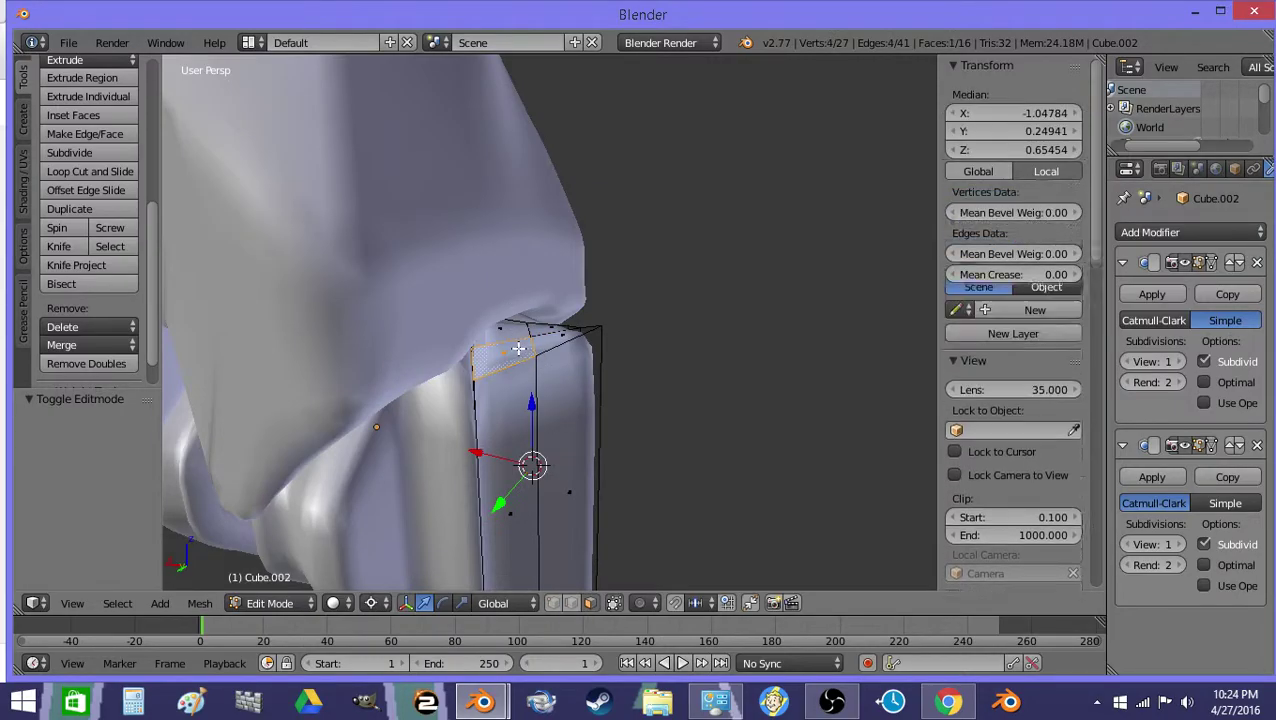
right_click(554, 338, "shift")
right_click(540, 329, "shift")
right_click(513, 338, "shift")
key("shift+s")
left_click(525, 363)
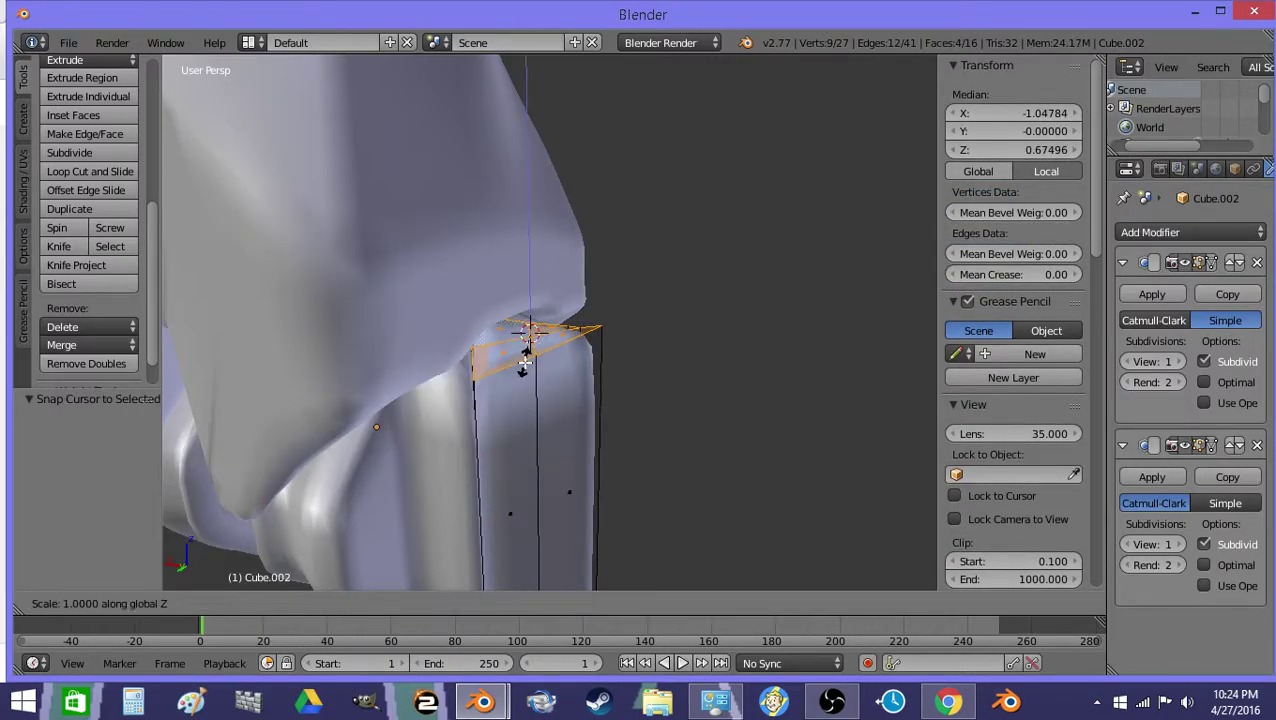
Flatten the four top cap faces by scaling them to 0 along Z
key("s")
key("z")
key("0")
key("Return")
key("Tab")
Delete the outer strip faces on the positive X side together with the still-selected top cap faces
key("shift+f")
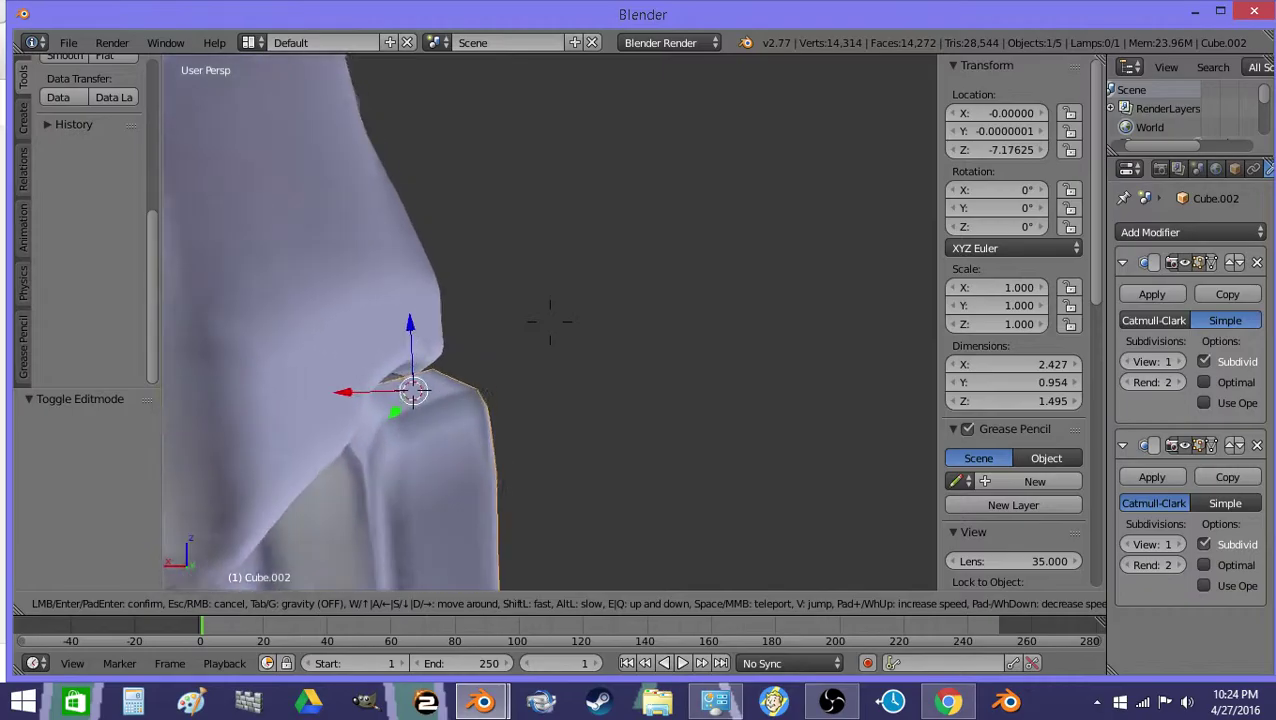
key("s")
key("a")
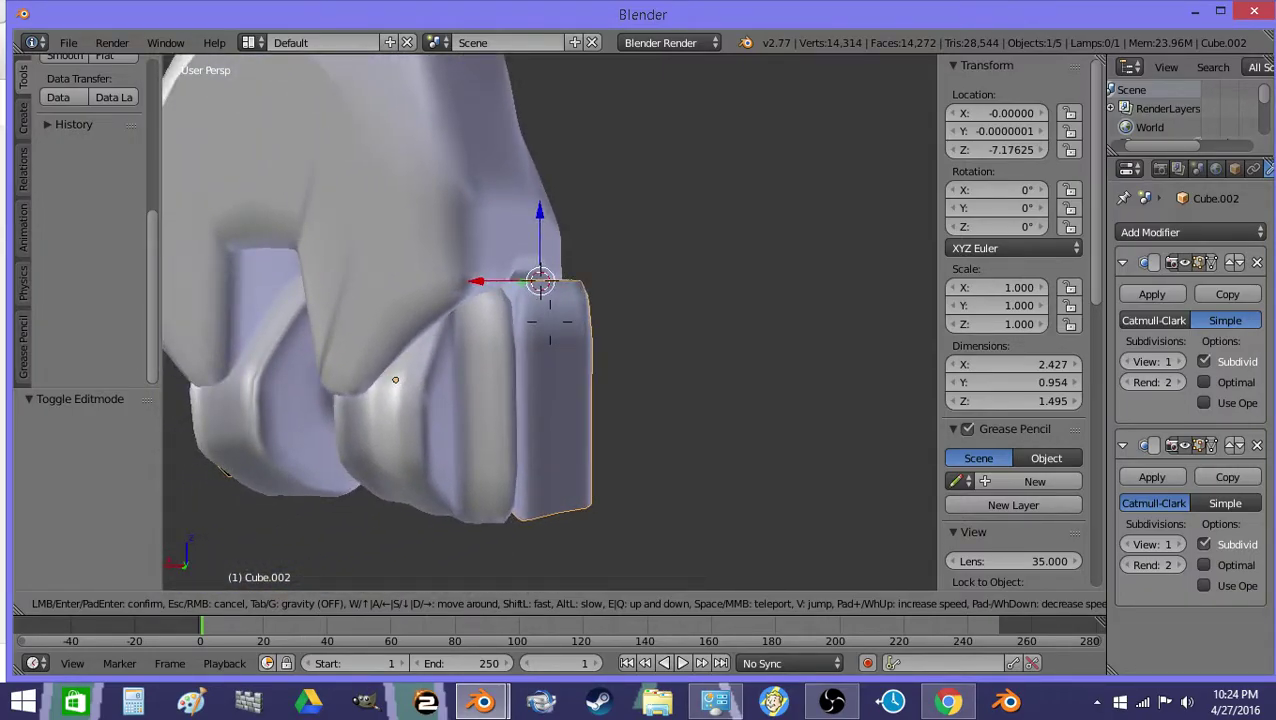
left_click(545, 315)
key("Tab")
key("z")
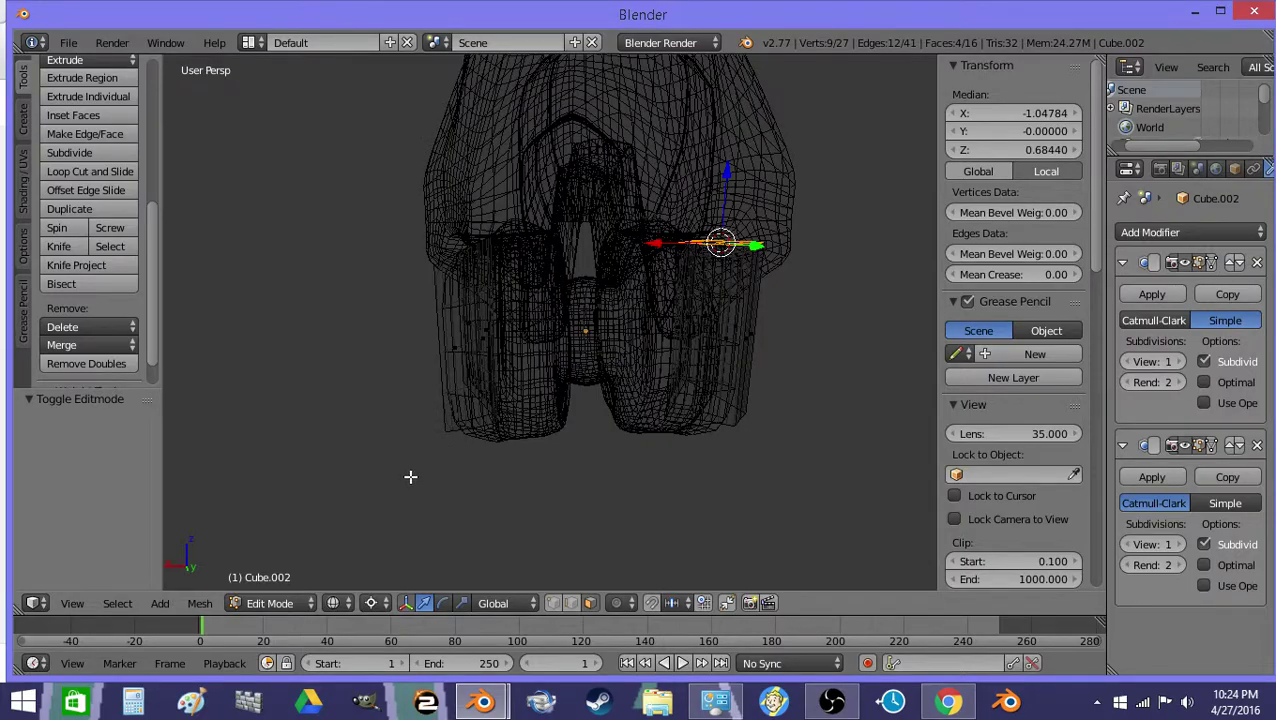
key("b")
left_click_drag(393, 526, 522, 216)
key("x")
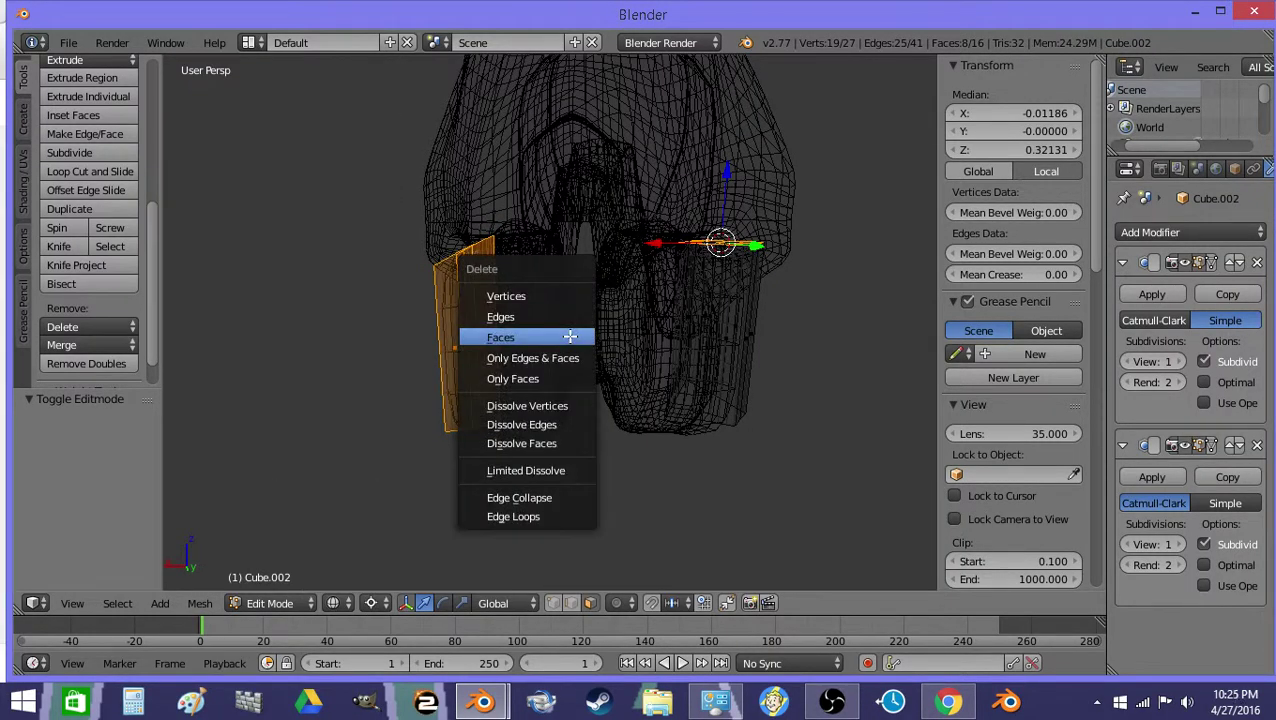
left_click(569, 336)
key("Tab")
Snap the 3D cursor to the wheel object's origin
right_click(598, 352)
key("shift+s")
left_click(598, 412)
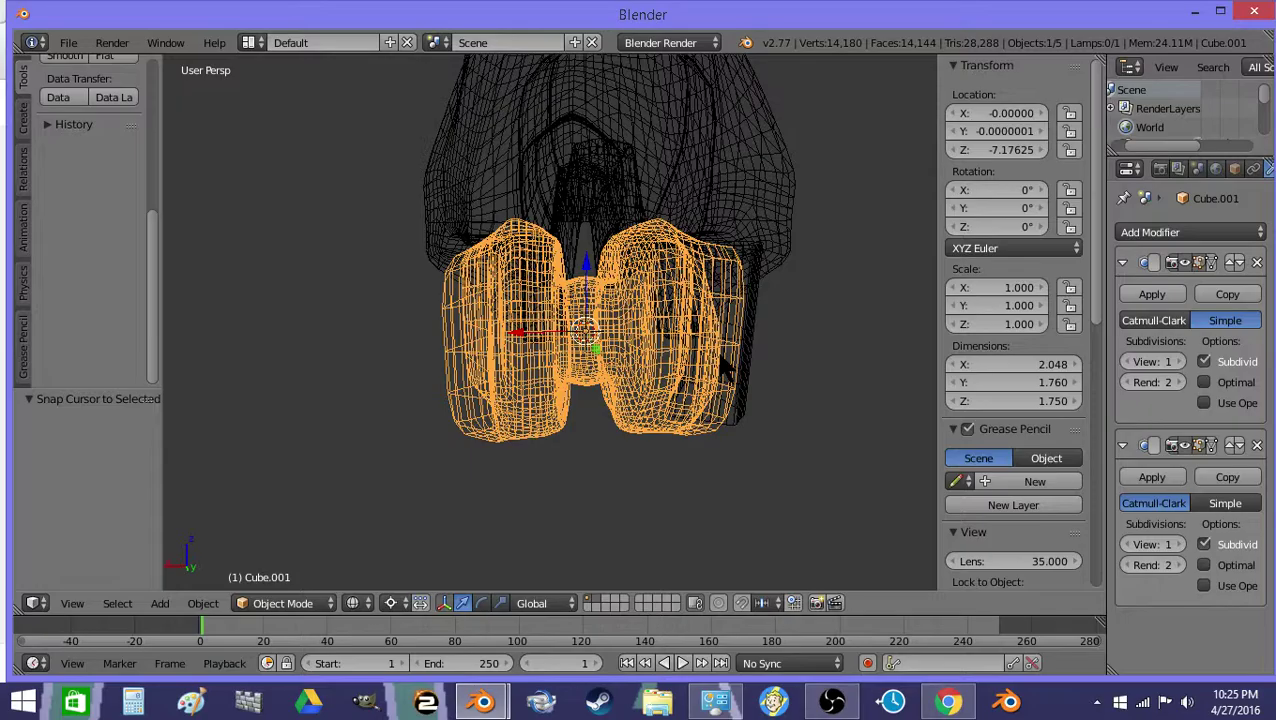
Duplicate the remaining side panel in place, mirror the copy along X and apply its scale
right_click(752, 372)
key("shift+d")
key("Escape")
key("ctrl+m")
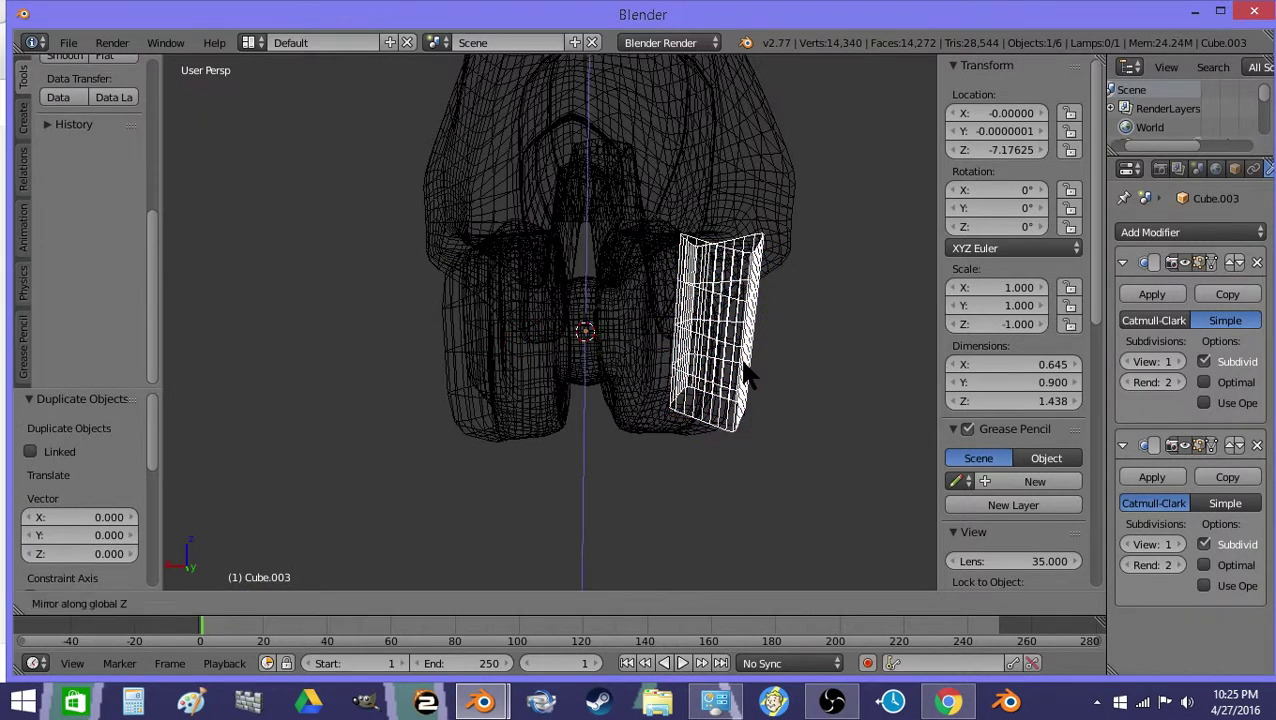
key("x")
key("Return")
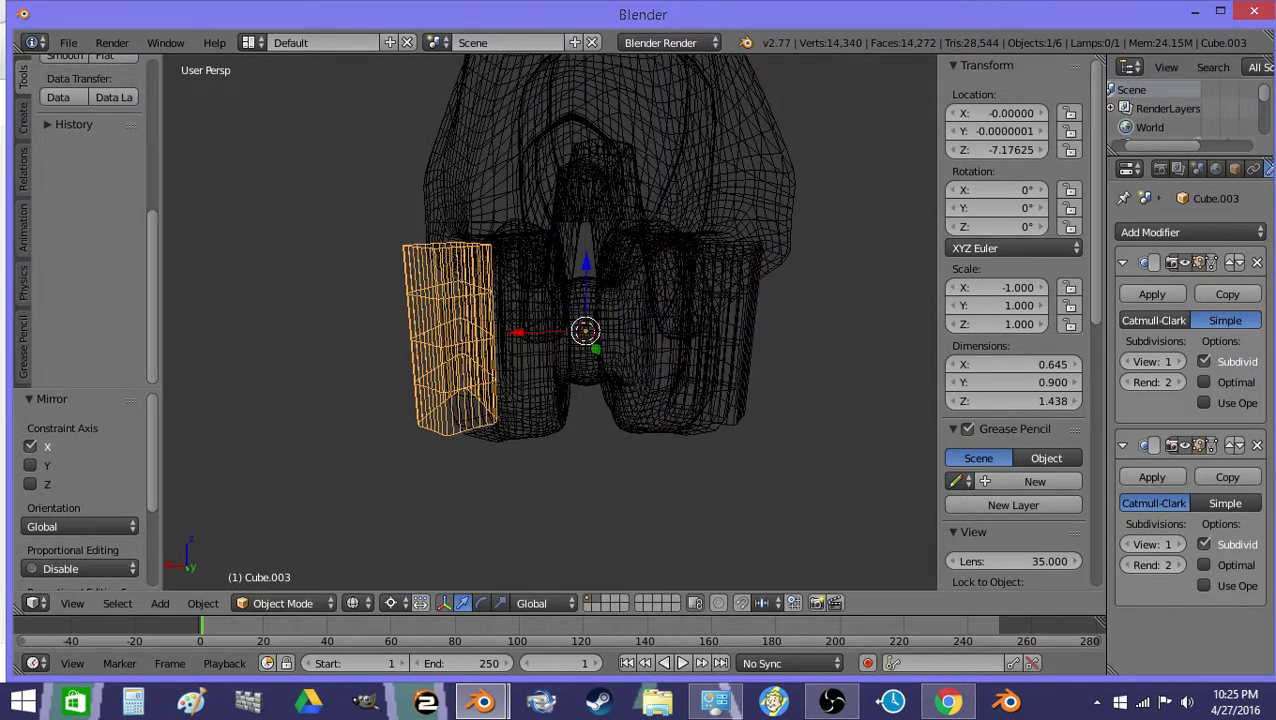
key("ctrl+a")
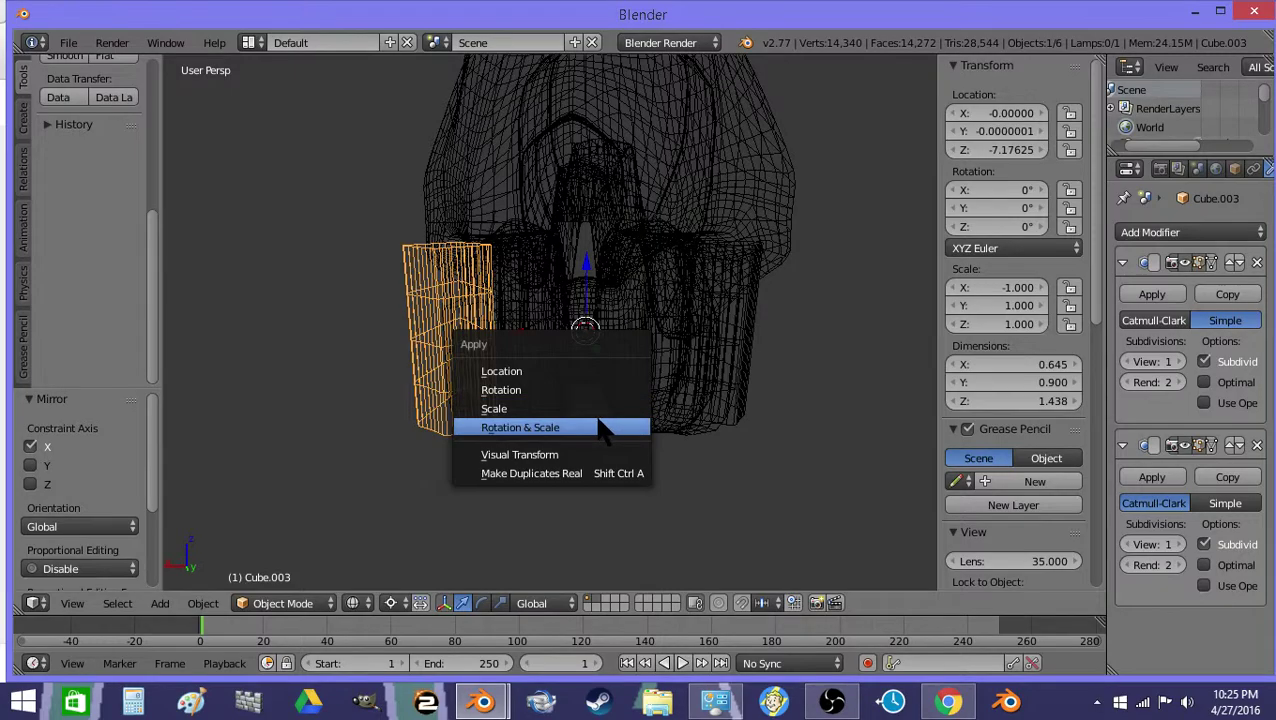
left_click(593, 408)
Flip the normals of the mirrored panel and join it into the original panel object
key("Tab")
key("a")
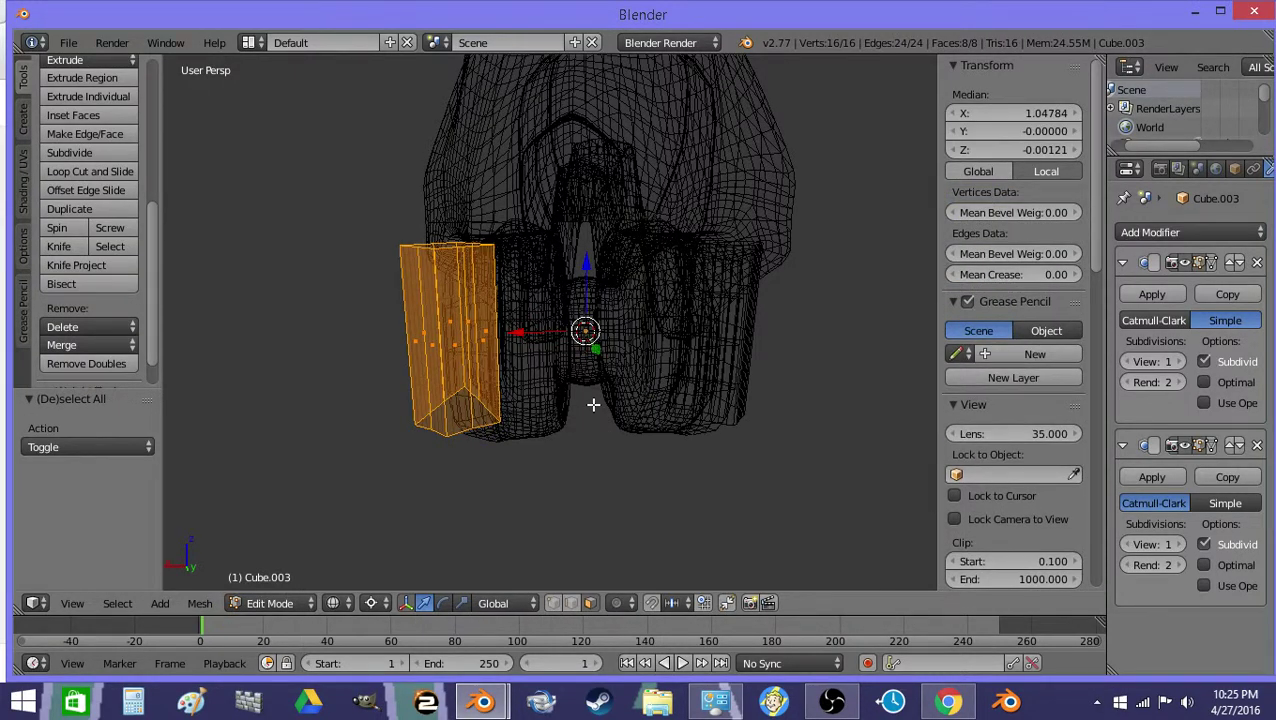
key("ctrl+f")
left_click(484, 162)
key("Tab")
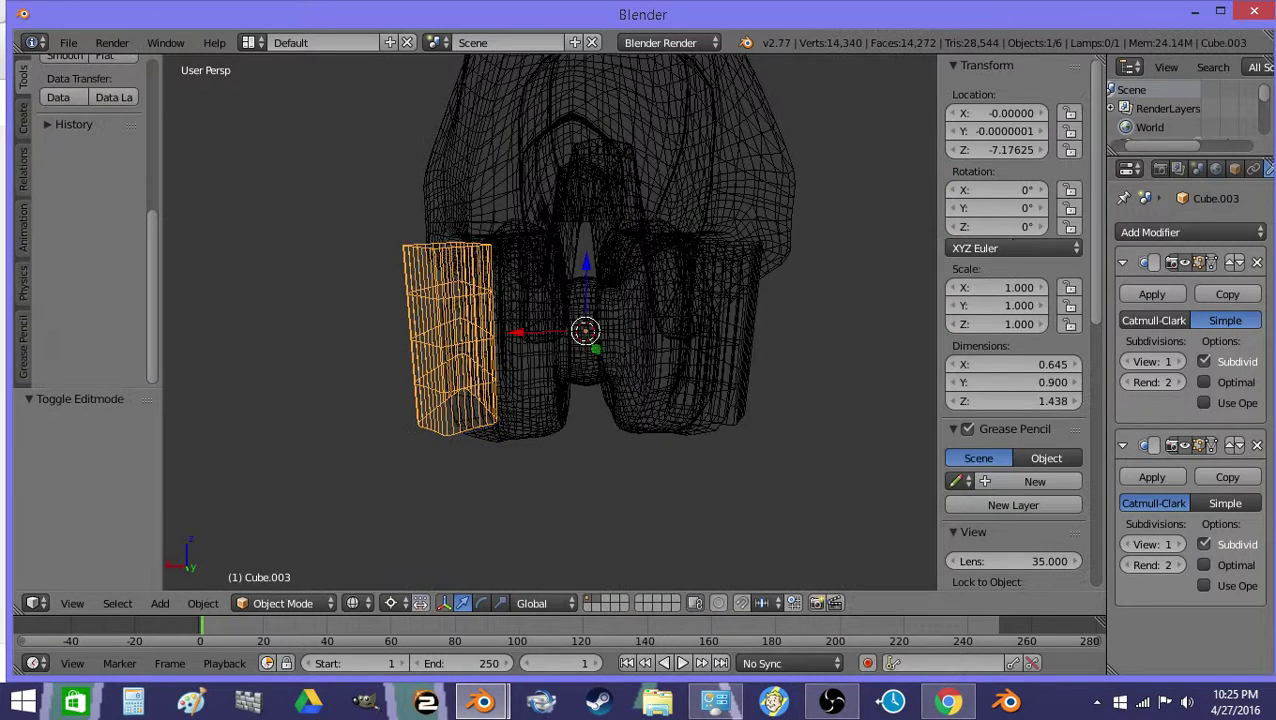
right_click(747, 383, "shift")
key("ctrl+j")
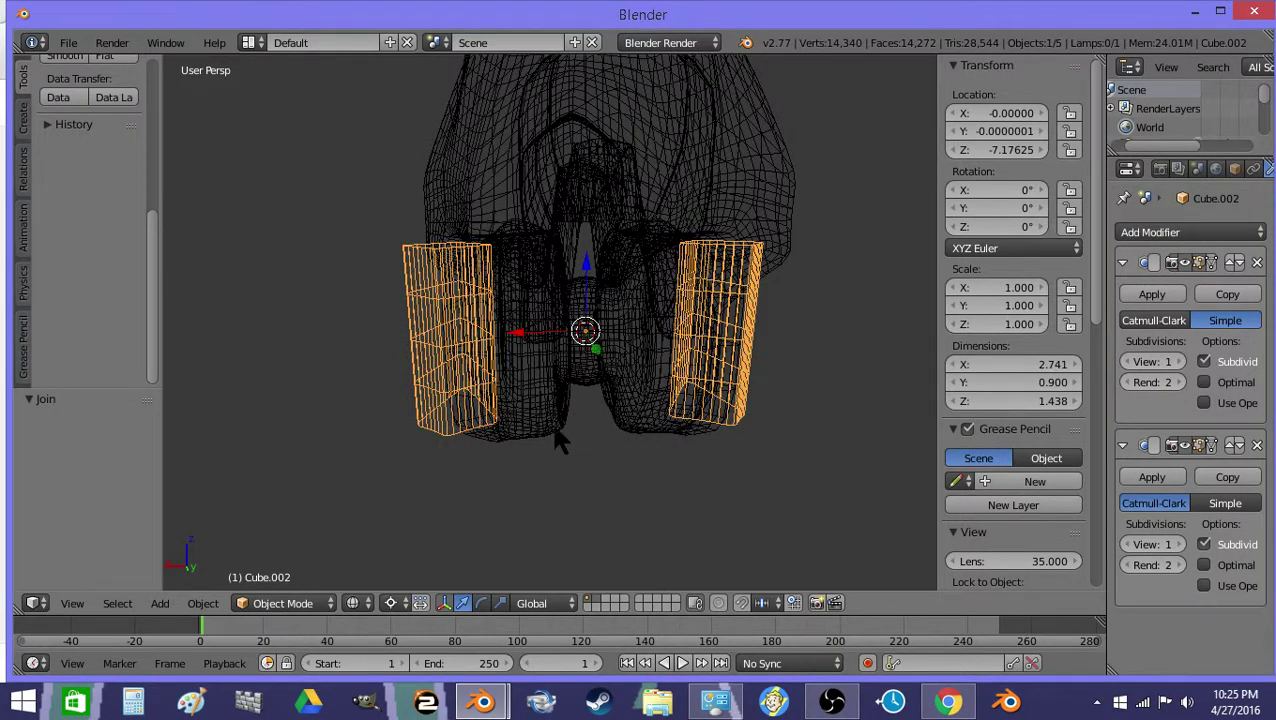
Extrude the bottom edge loops of both side panels down about 0.342 along Z
key("Tab")
key("a")
right_click(460, 412)
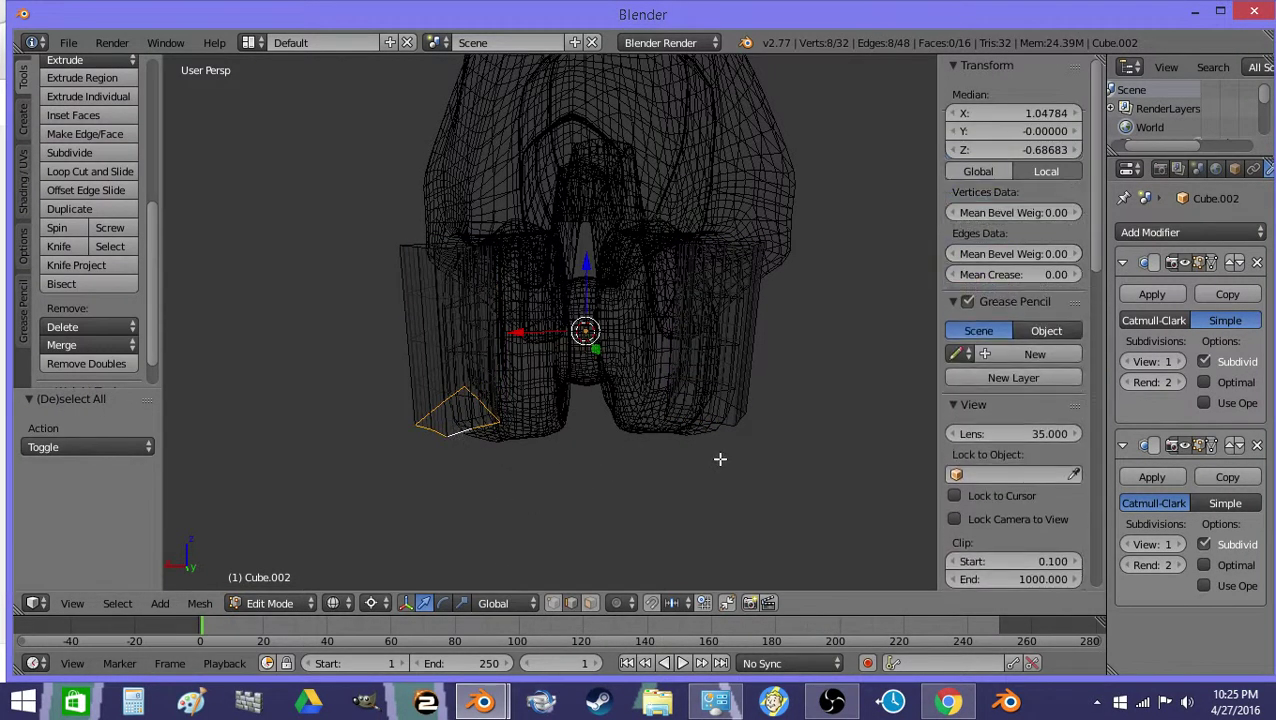
right_click(714, 413, "shift")
key("z")
middle_click_drag(649, 466, 644, 450)
key("e")
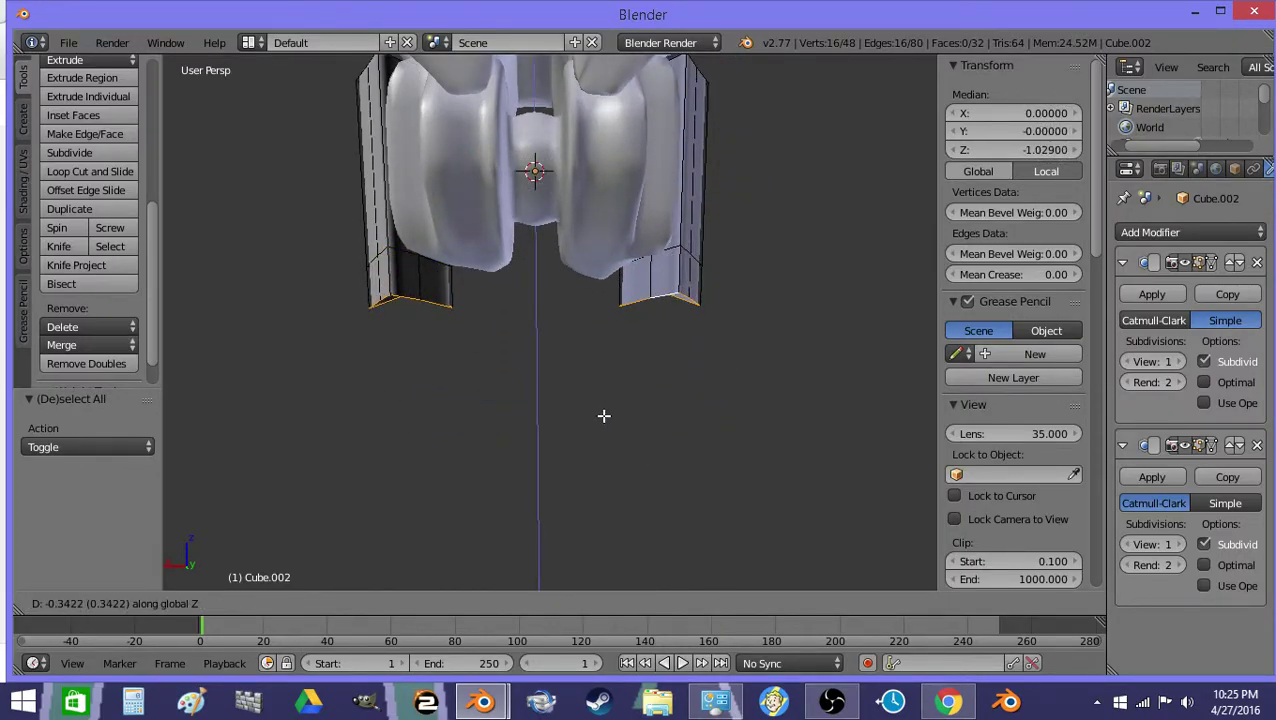
left_click(604, 416)
Scale the bottom loops to about 0.962 in X and Y, and extrude them down another 0.163 along Z
key("s")
key("shift+z")
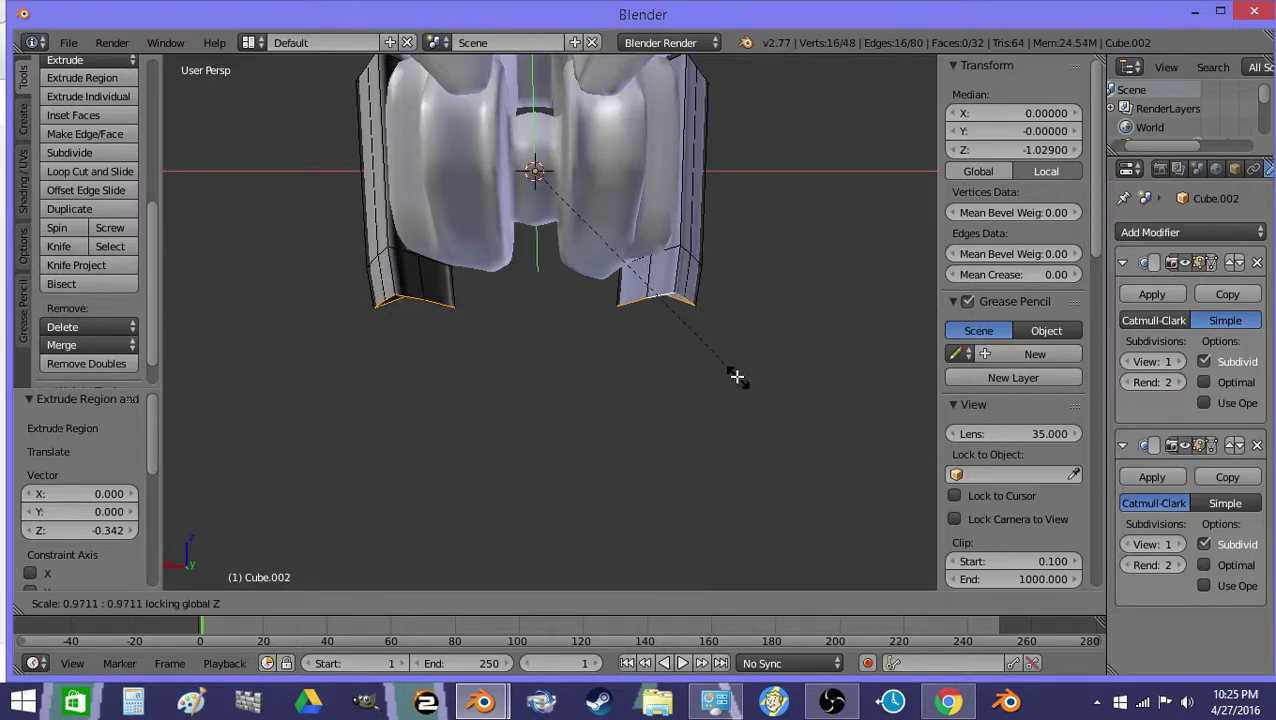
left_click(735, 376)
key("e")
key("z")
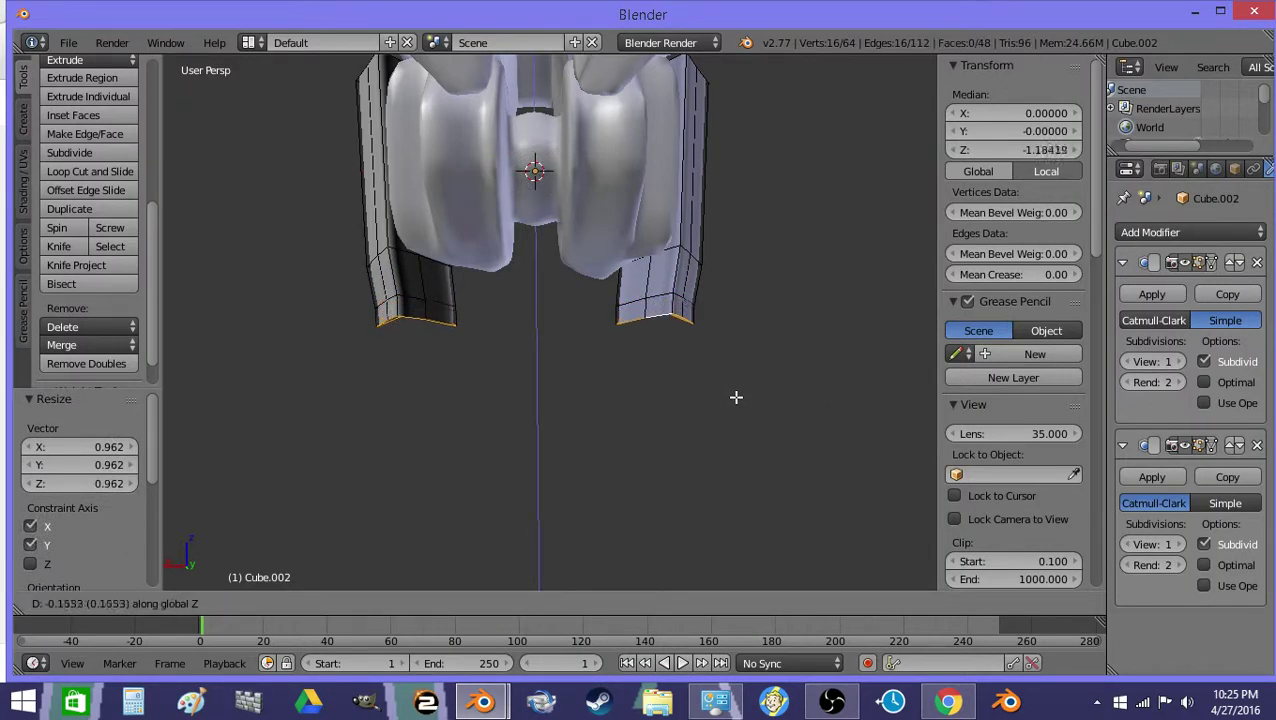
left_click(744, 403)
Scale the middle inner edges of both panels' lowest rings to about 0.86 along X with smooth proportional editing
right_click(590, 320)
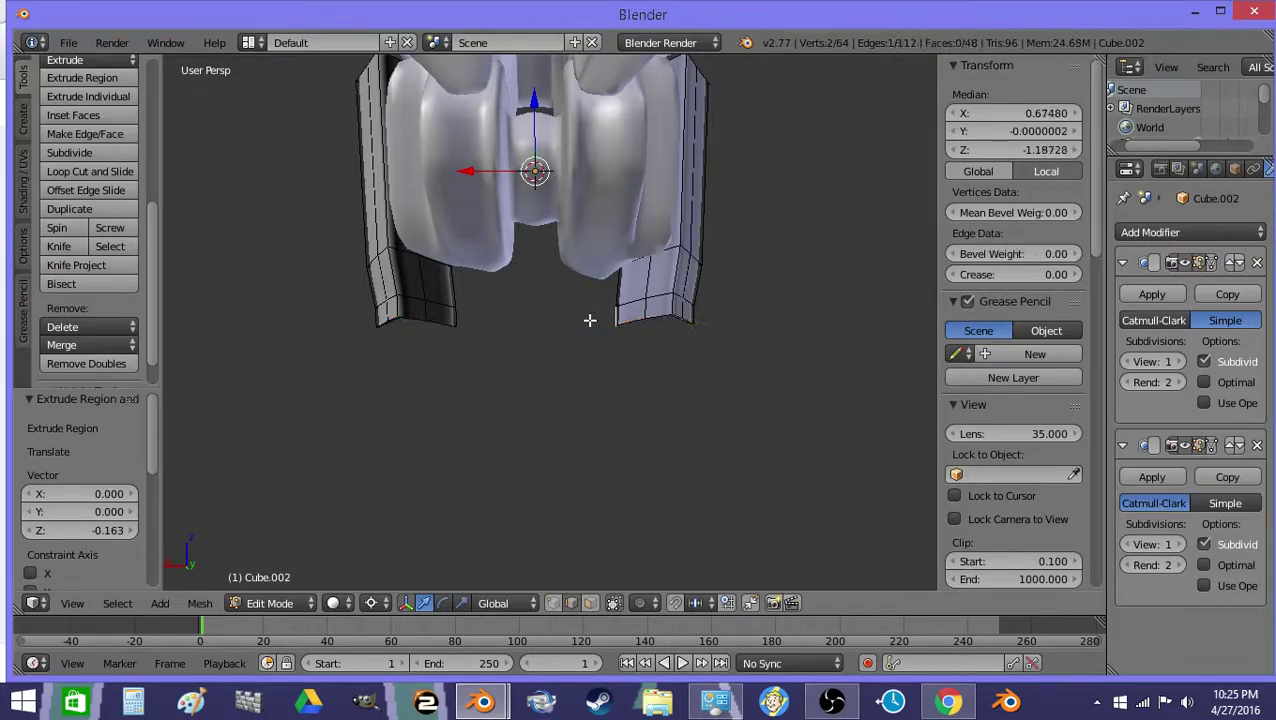
key("o")
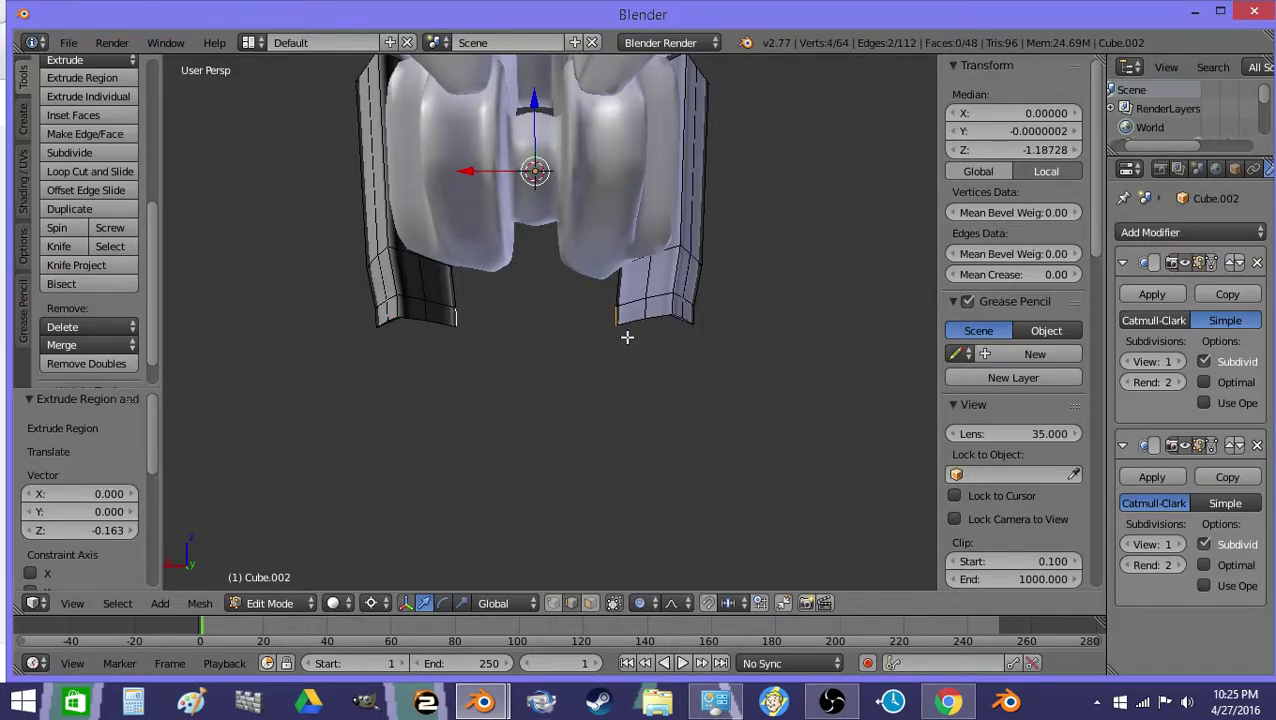
key("s")
key("x")
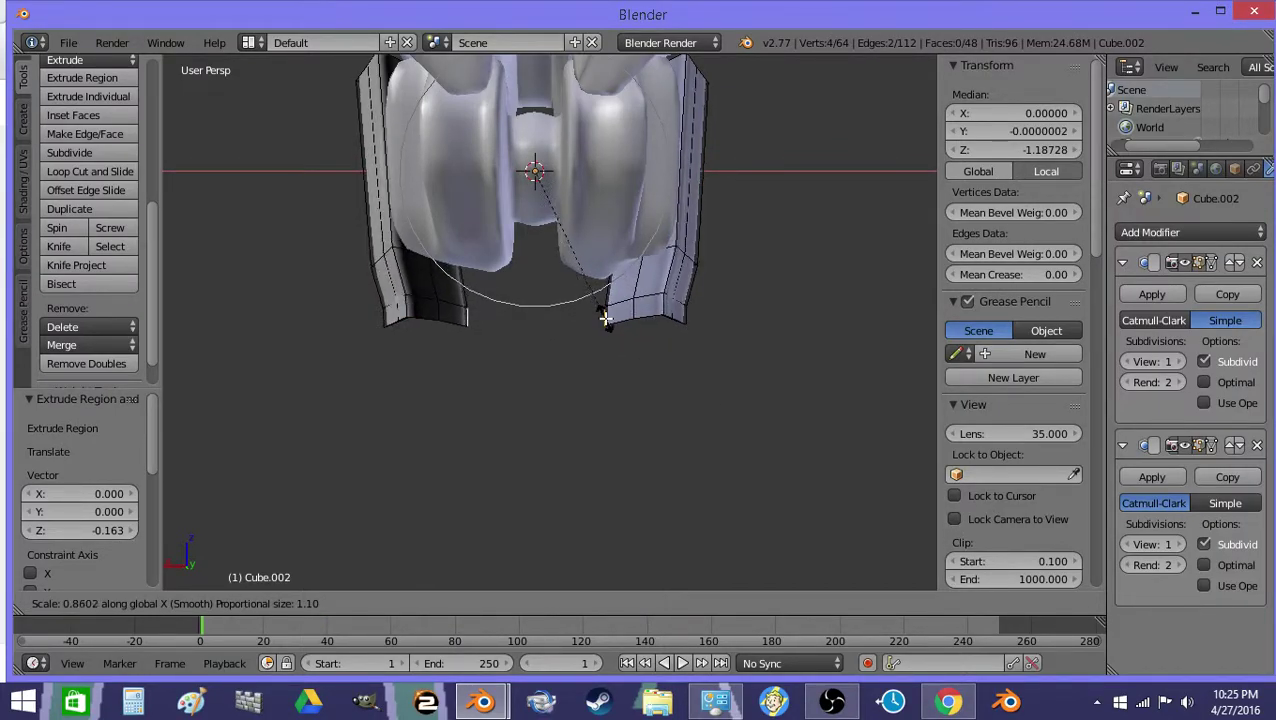
left_click(606, 320)
key("Tab")
key("Tab")
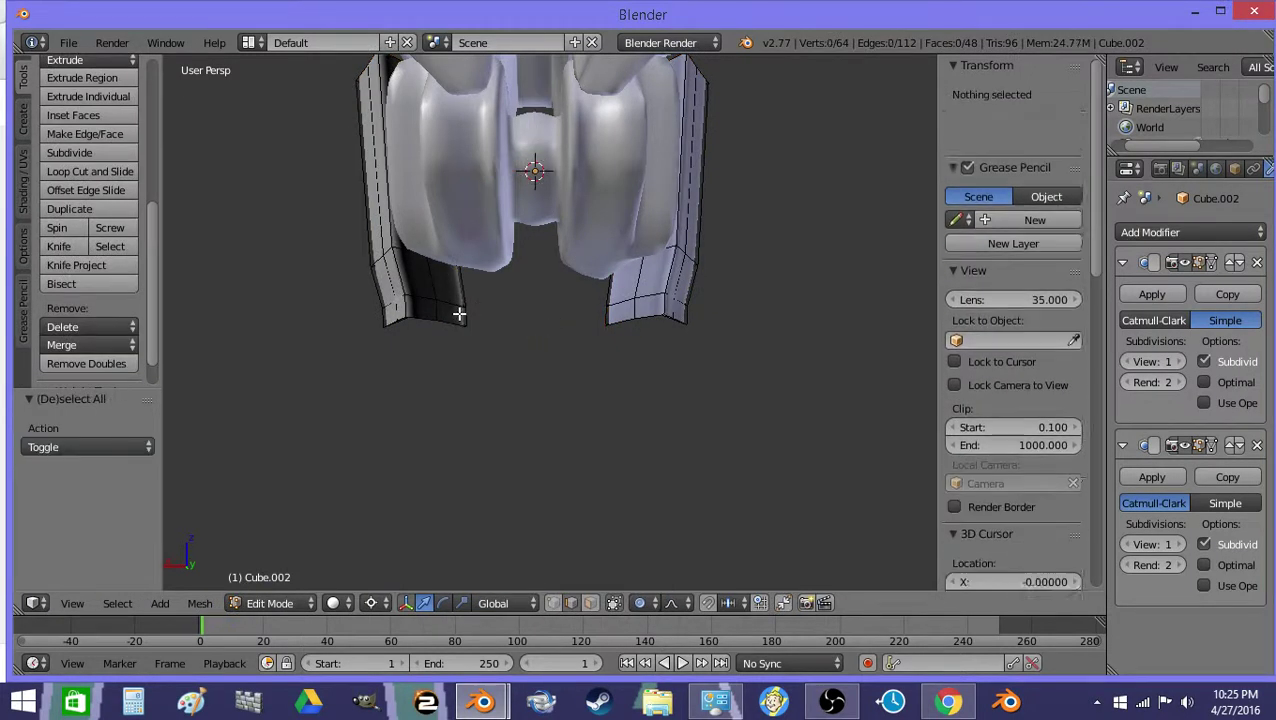
Snap the 3D cursor to the two inward-facing faces in each panel's lowest ring and extrude those faces in place
key("a")
key("a")
key("z")
right_click(470, 312)
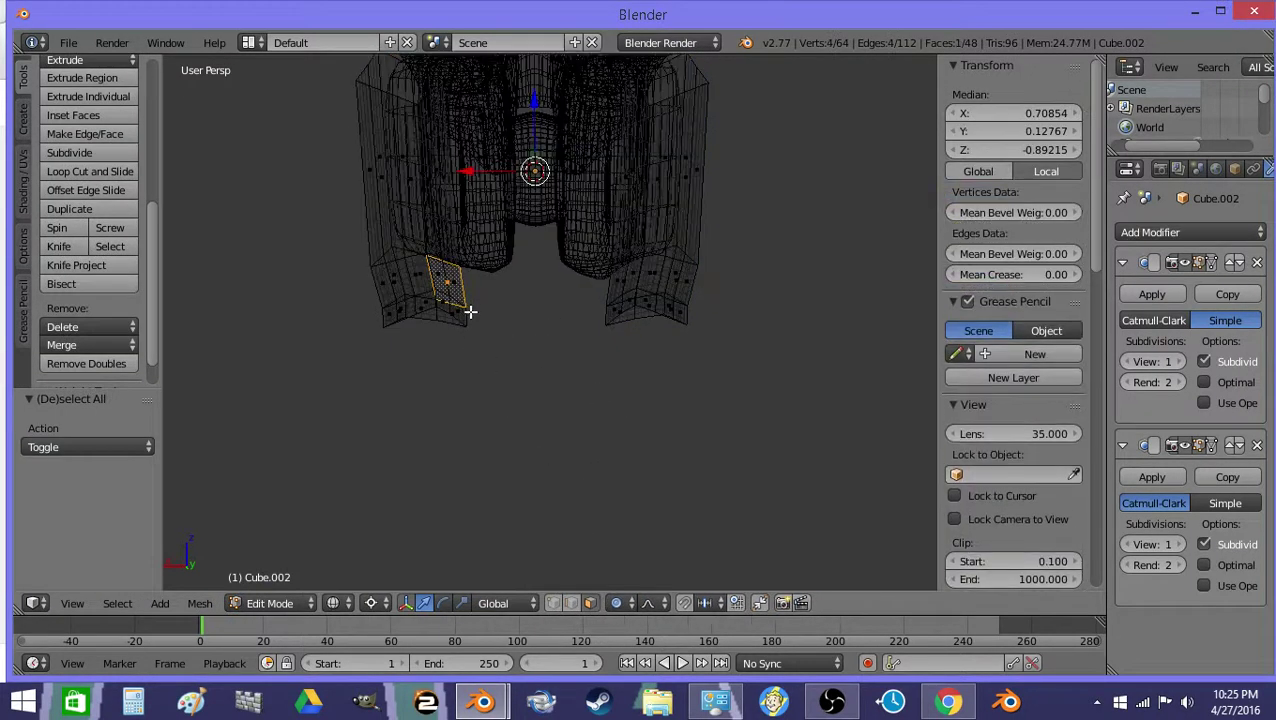
key("z")
right_click(617, 315, "shift")
key("z")
right_click(608, 316, "shift")
key("z")
key("shift+s")
left_click(615, 343)
key("e")
right_click(615, 343)
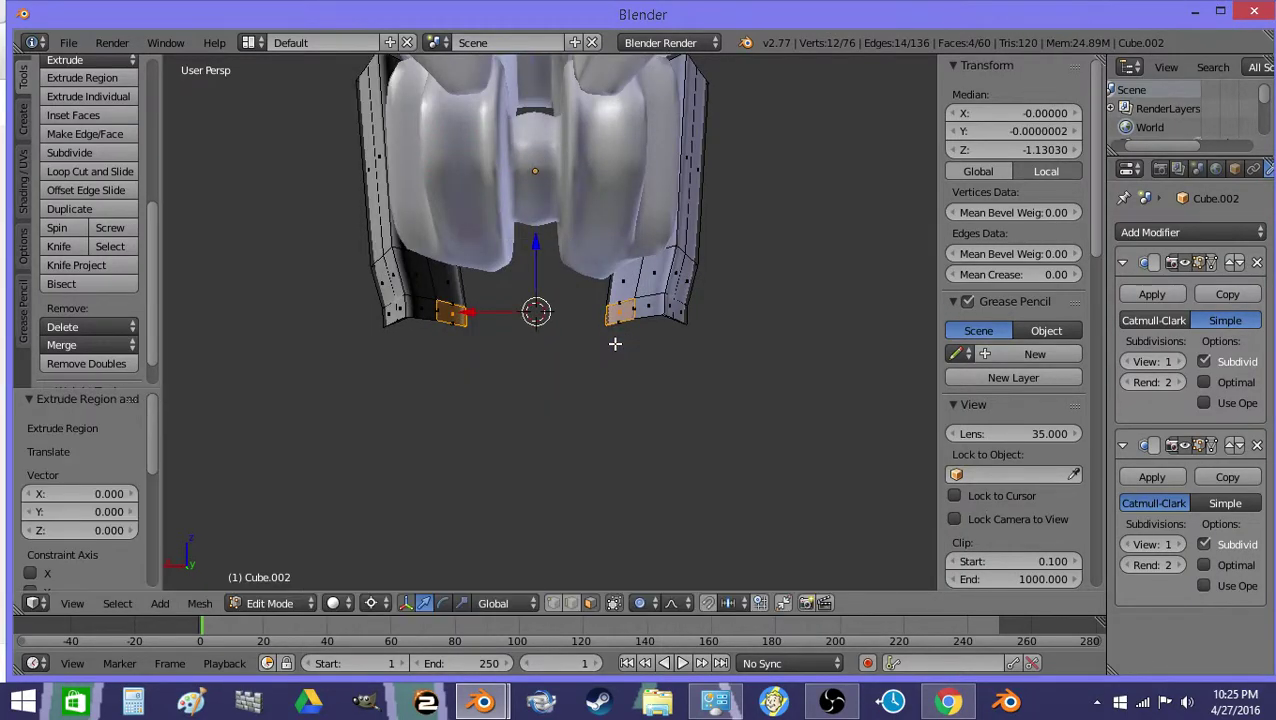
key("s")
key("x")
key("0")
key("Escape")
Turn off proportional editing and scale the extruded faces to 0 along X so both sides meet at the center
key("o")
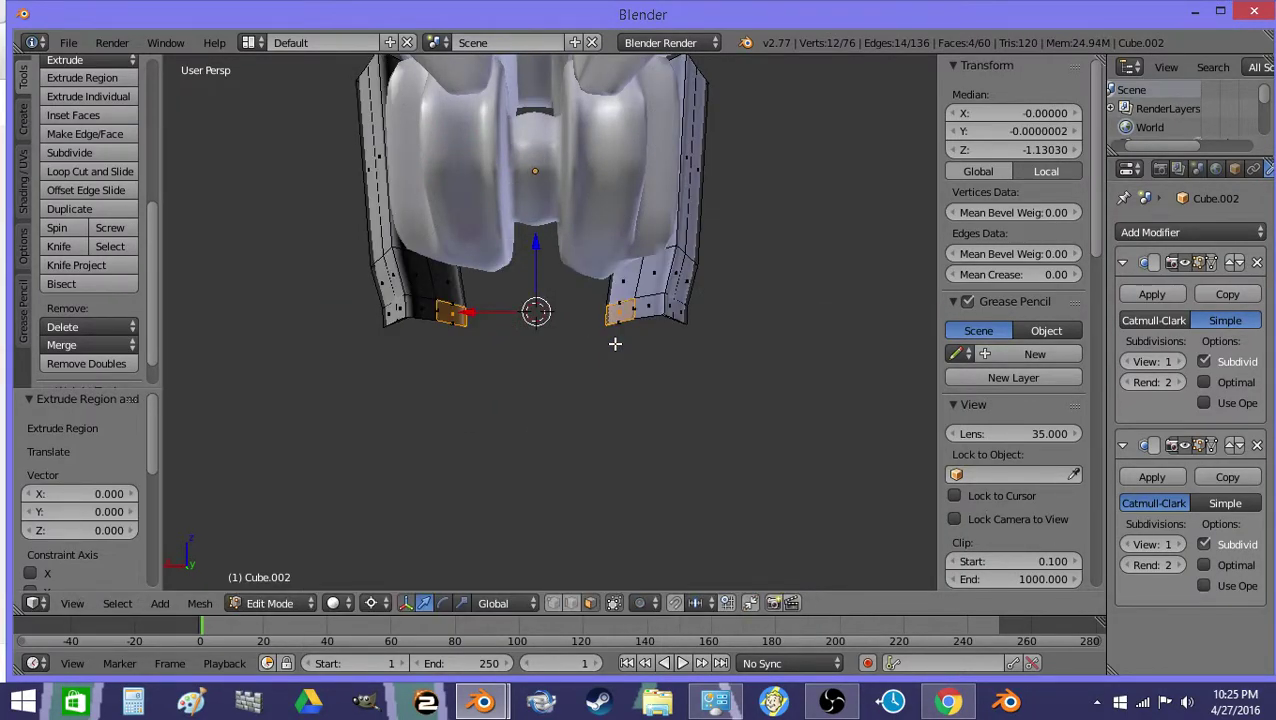
key("s")
key("x")
key("0")
key("Return")
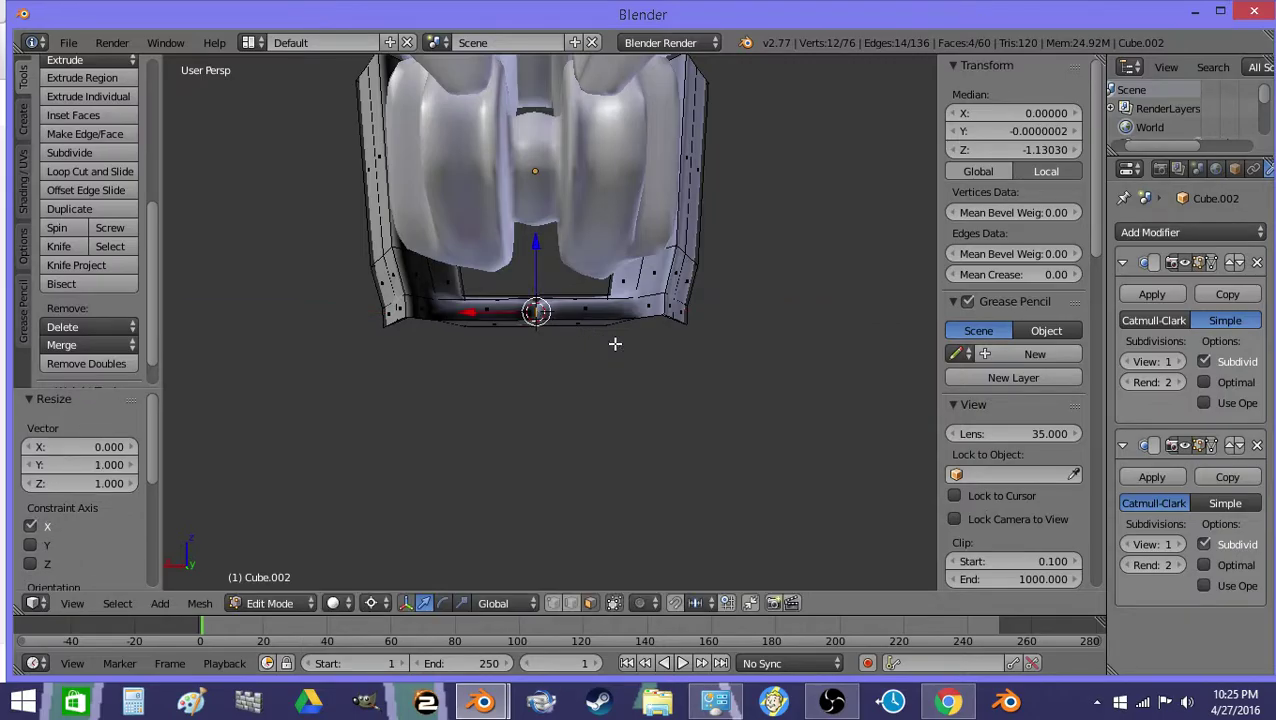
Remove the doubled vertices where the crossbar halves meet and delete the internal faces there
left_click(86, 364)
key("x")
left_click(533, 333)
key("Tab")
Examine the joined side panels and their bottom crossbar from the side and from below
key("shift+f")
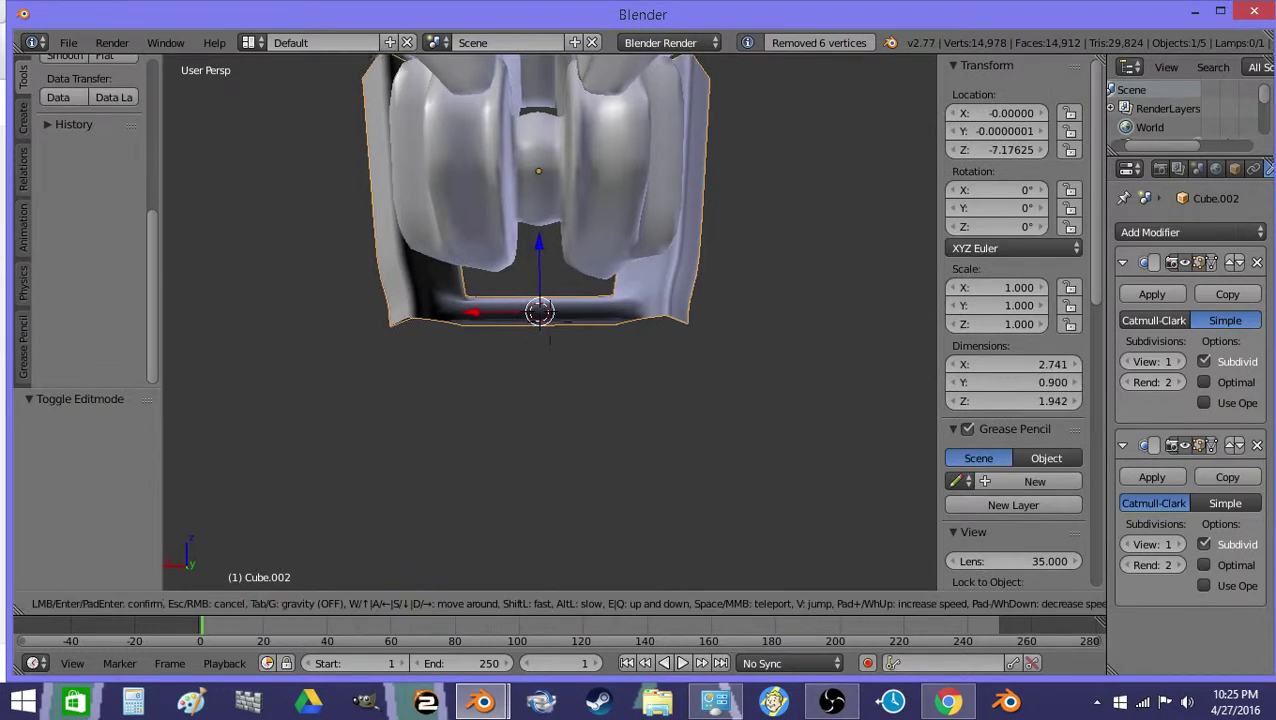
key("s")
key("d")
key("w")
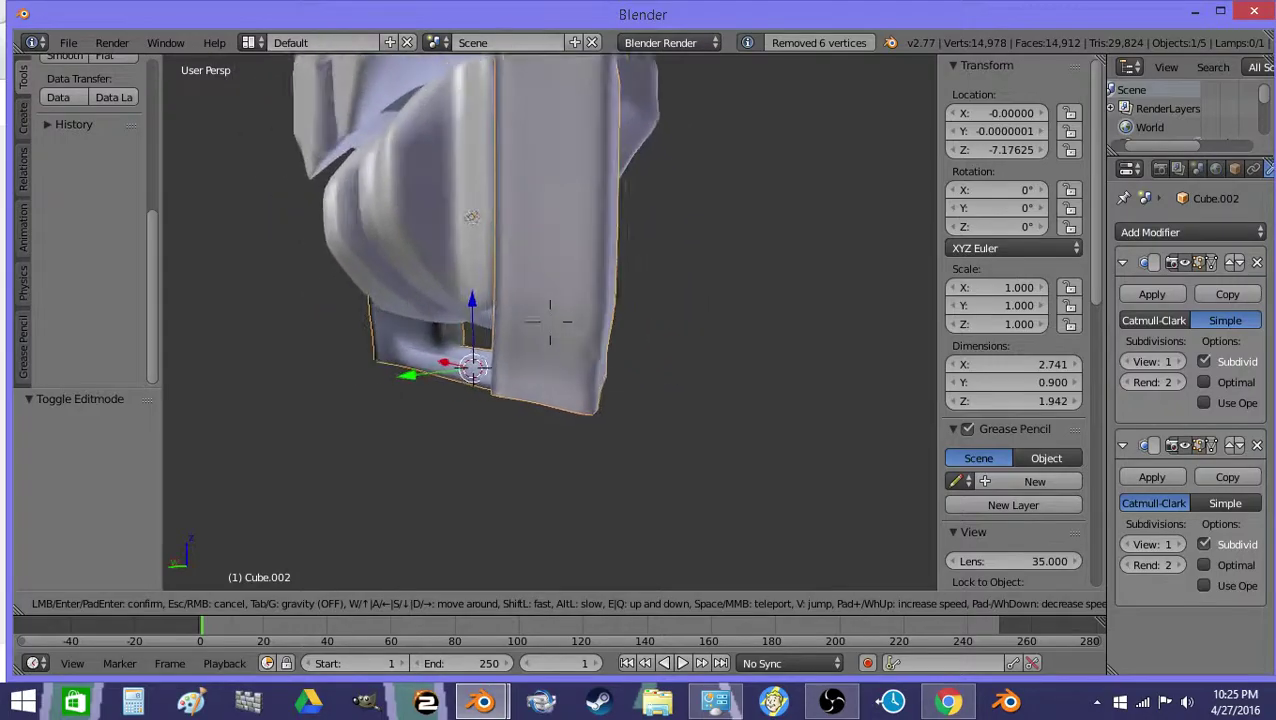
key("d")
key("s")
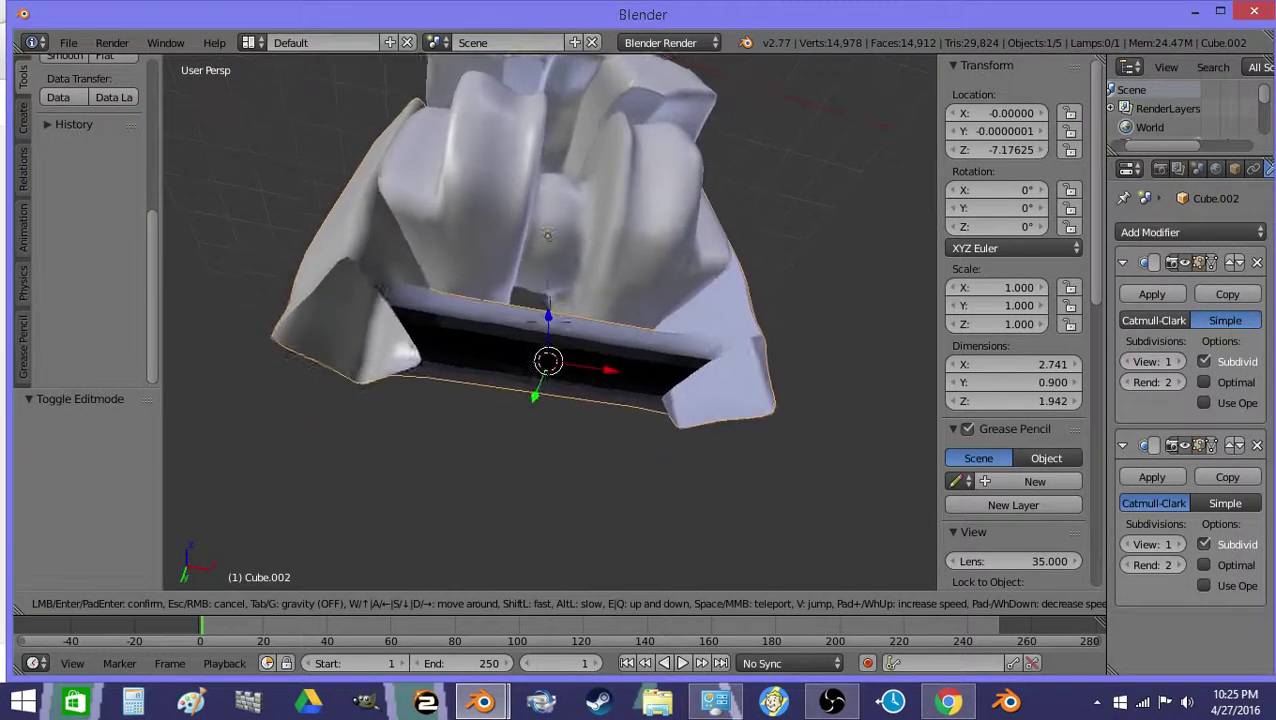
key("s")
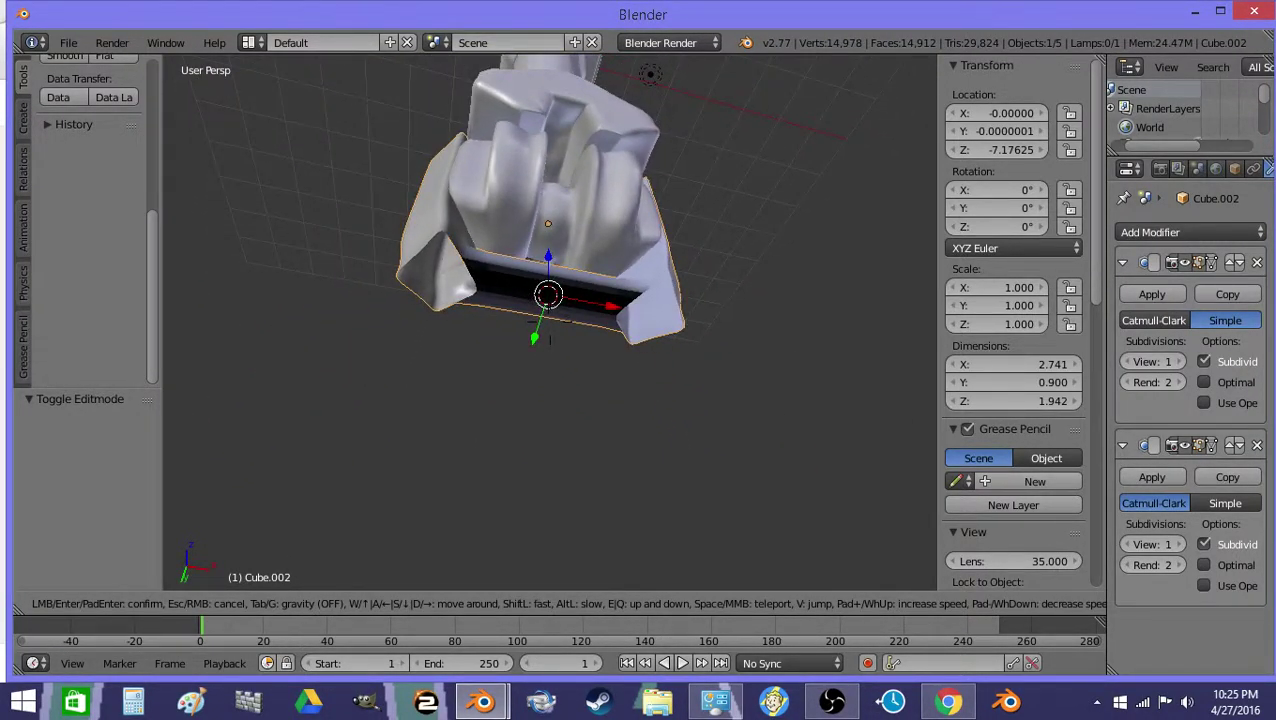
key("s")
left_click(550, 324)
Recalculate the normals of the whole joined panel mesh
key("shift+f")
key("w")
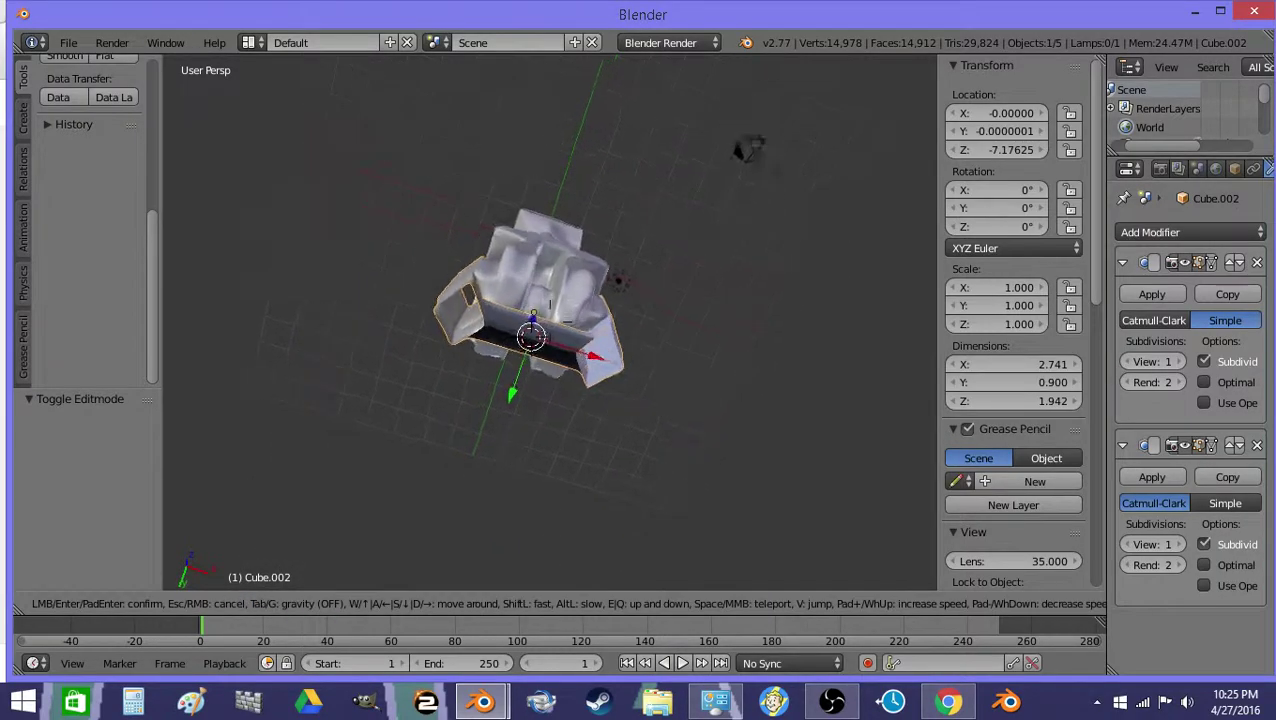
key("w")
key("Return")
key("Tab")
key("a")
key("a")
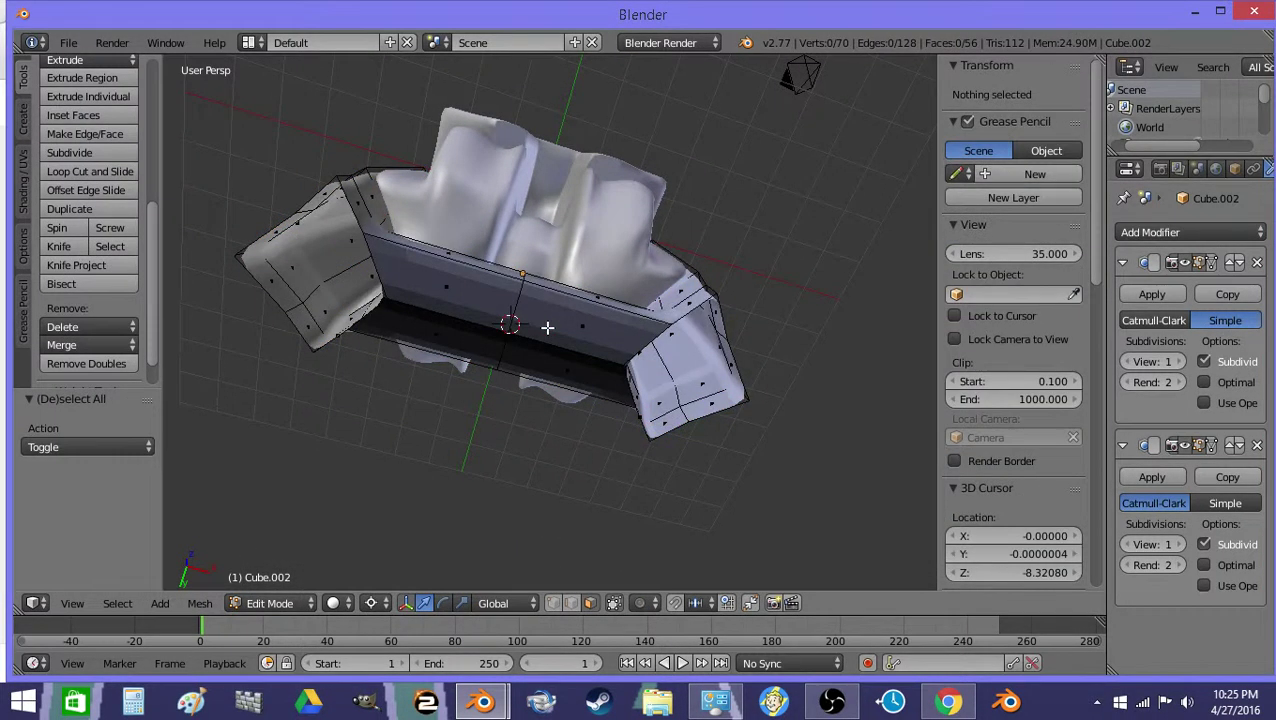
key("a")
key("Tab")
key("shift+f")
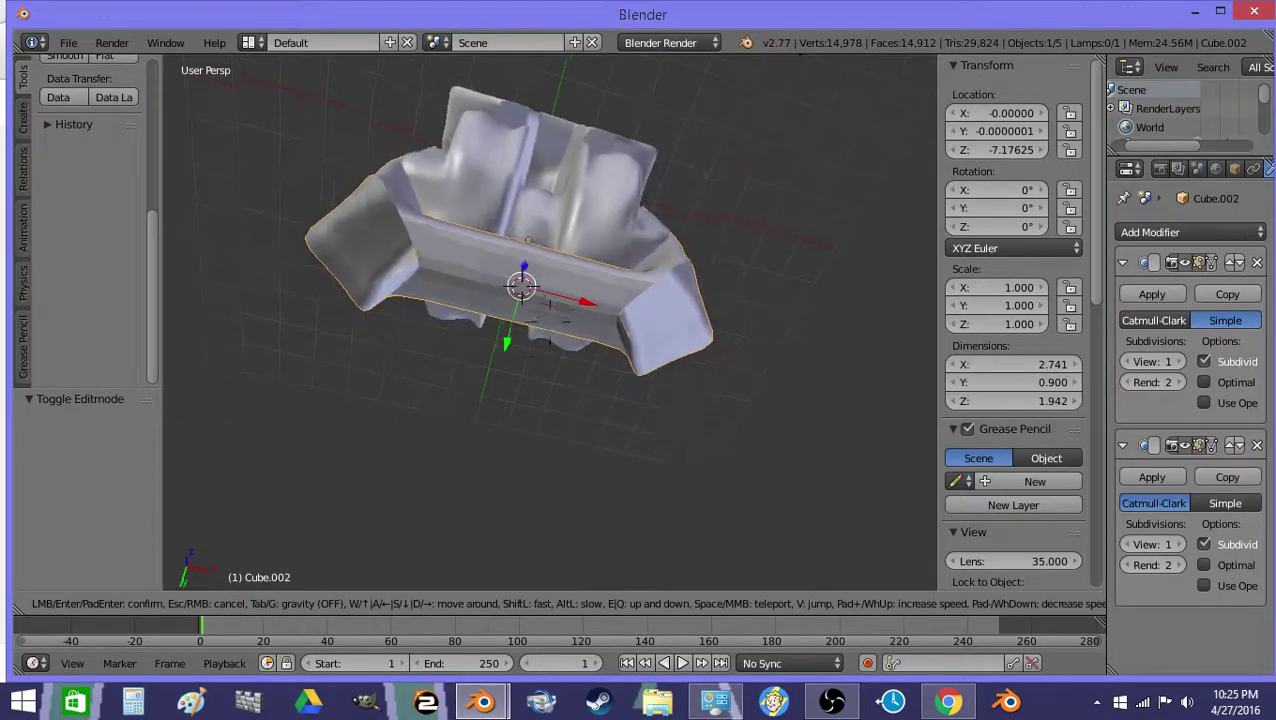
Apply smooth shading to the joined side panel object
key("Return")
right_click(447, 247)
right_click(450, 265)
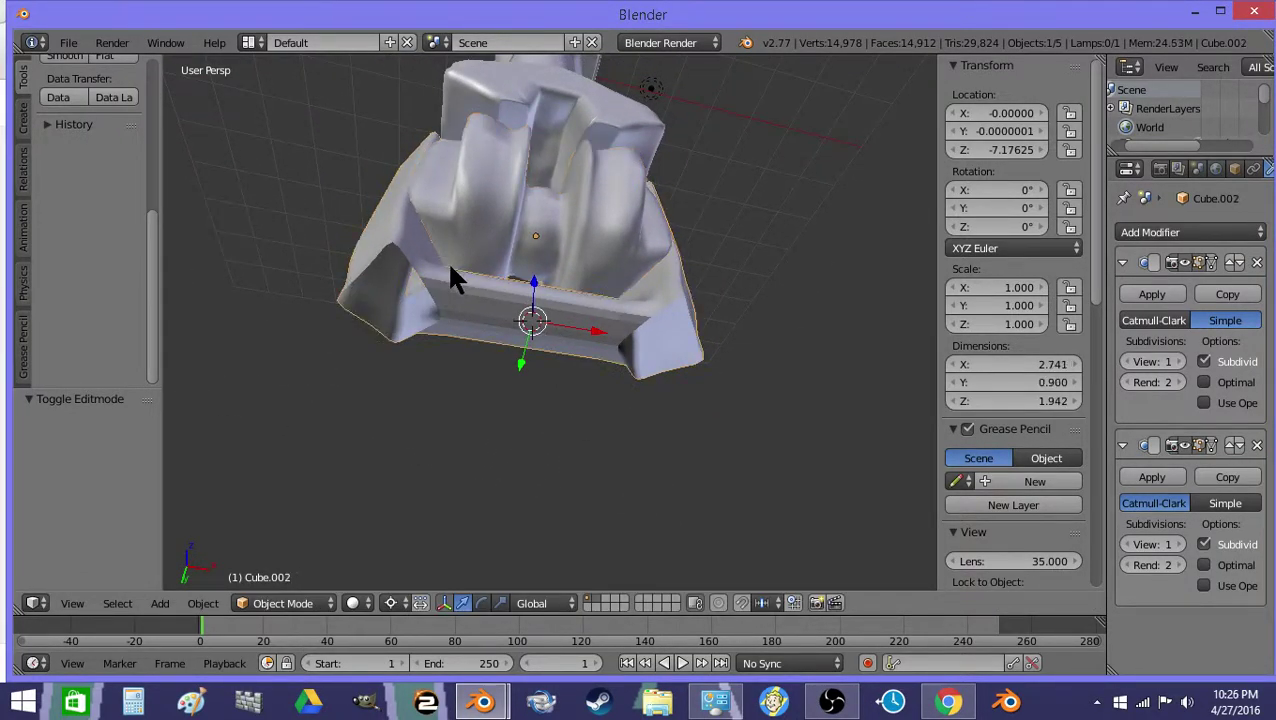
scroll(52, 200, "up", 3)
left_click(62, 168)
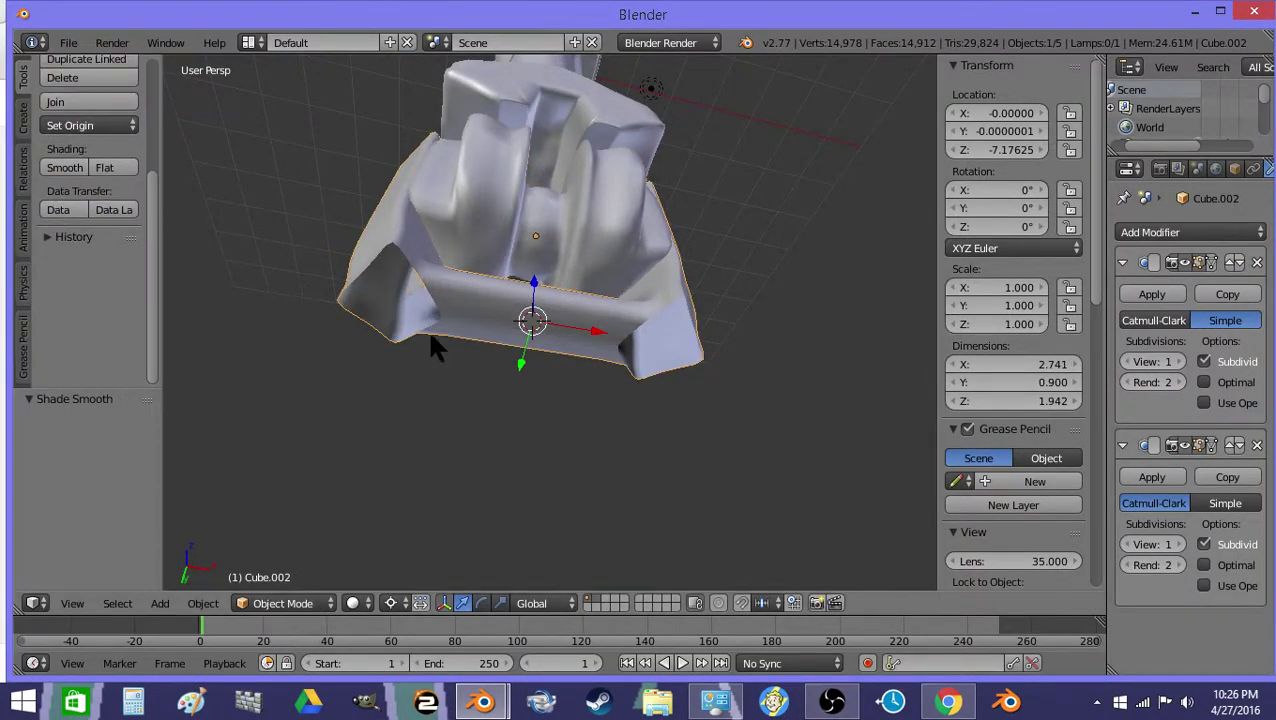
Extrude the lower open edge loop of the negative-X side panel in place and rotate it -11.25° about the global Y axis
key("Tab")
key("a")
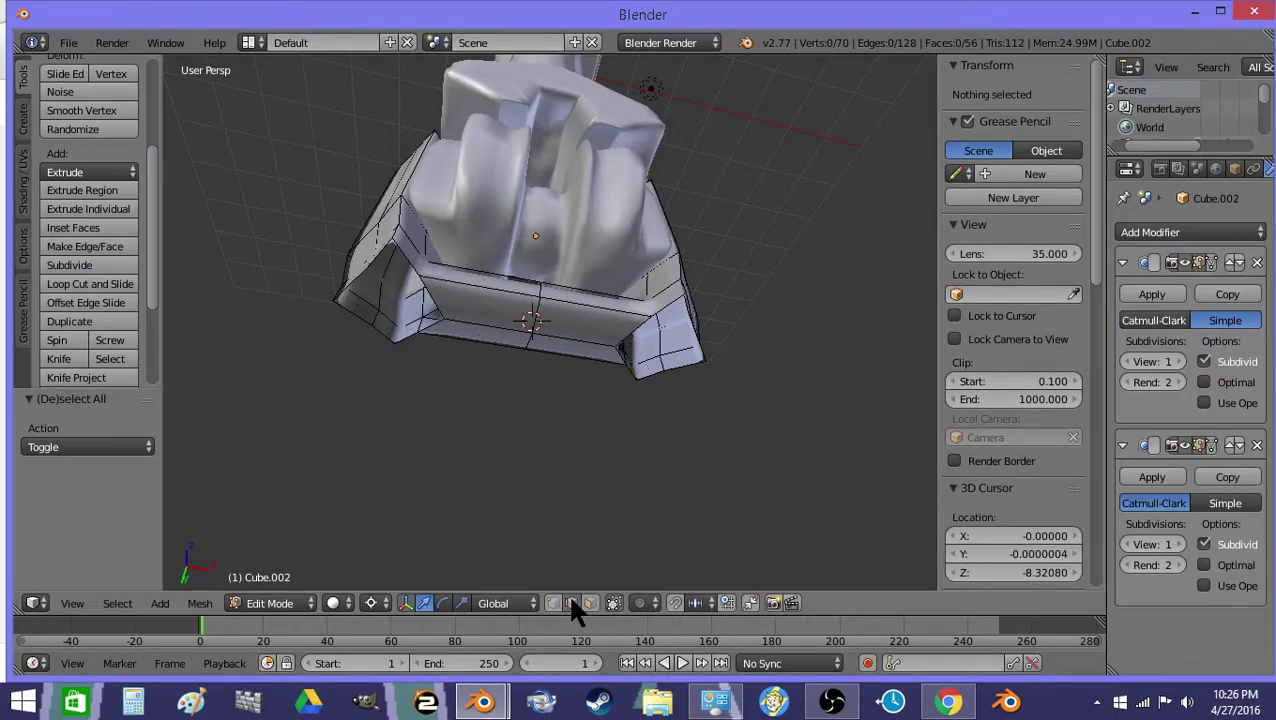
right_click(436, 305, "alt")
right_click(649, 315, "alt+shift")
key("ctrl+z")
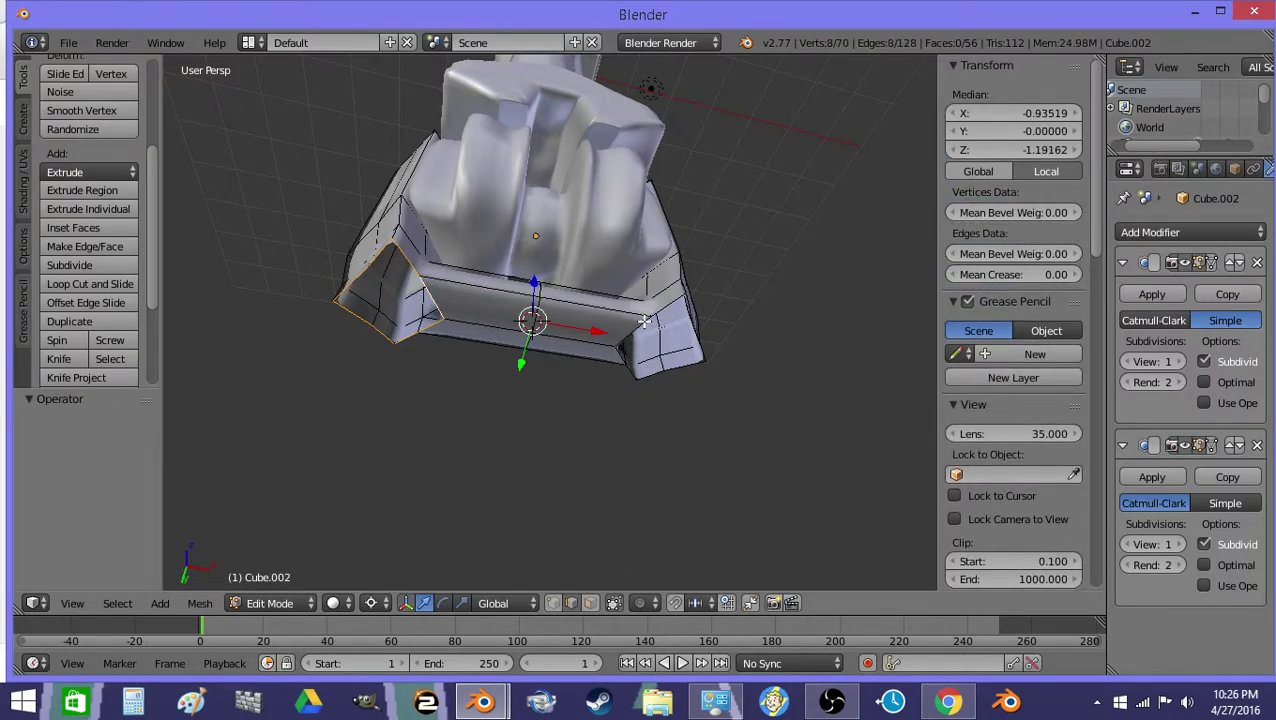
key("e")
right_click(600, 351)
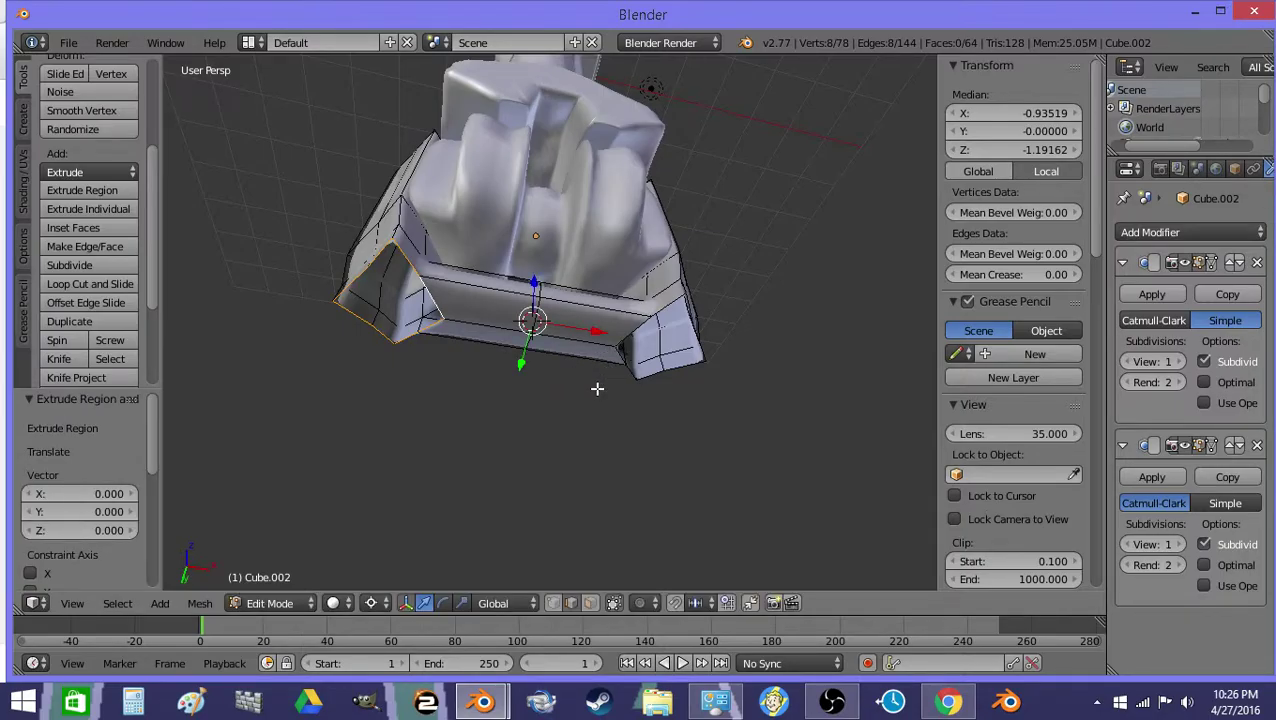
type("ry")
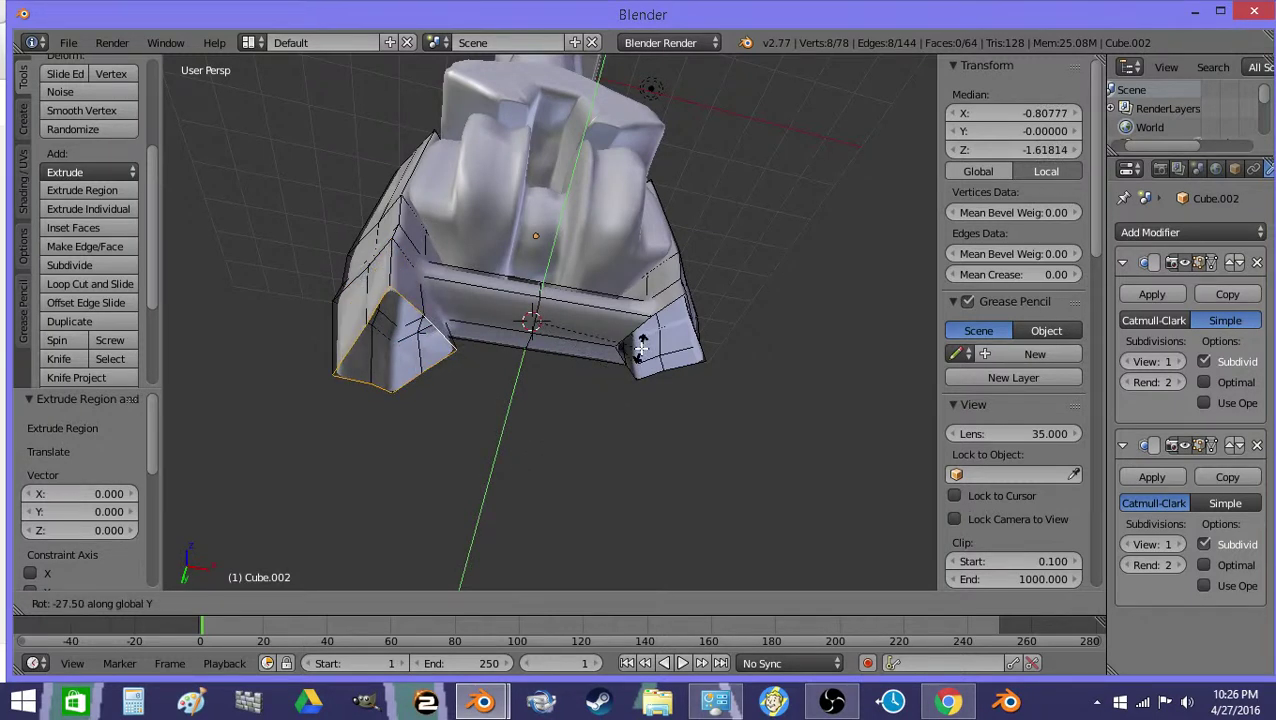
type("11.25")
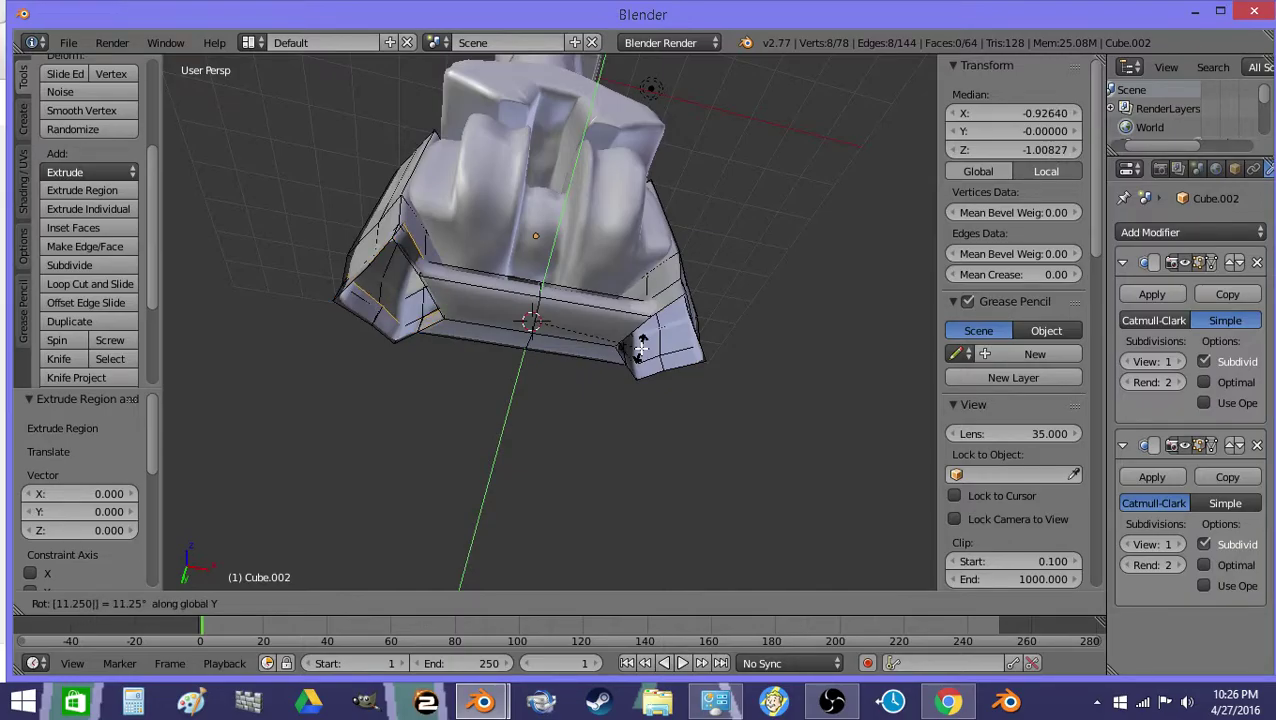
type("-")
key("Return")
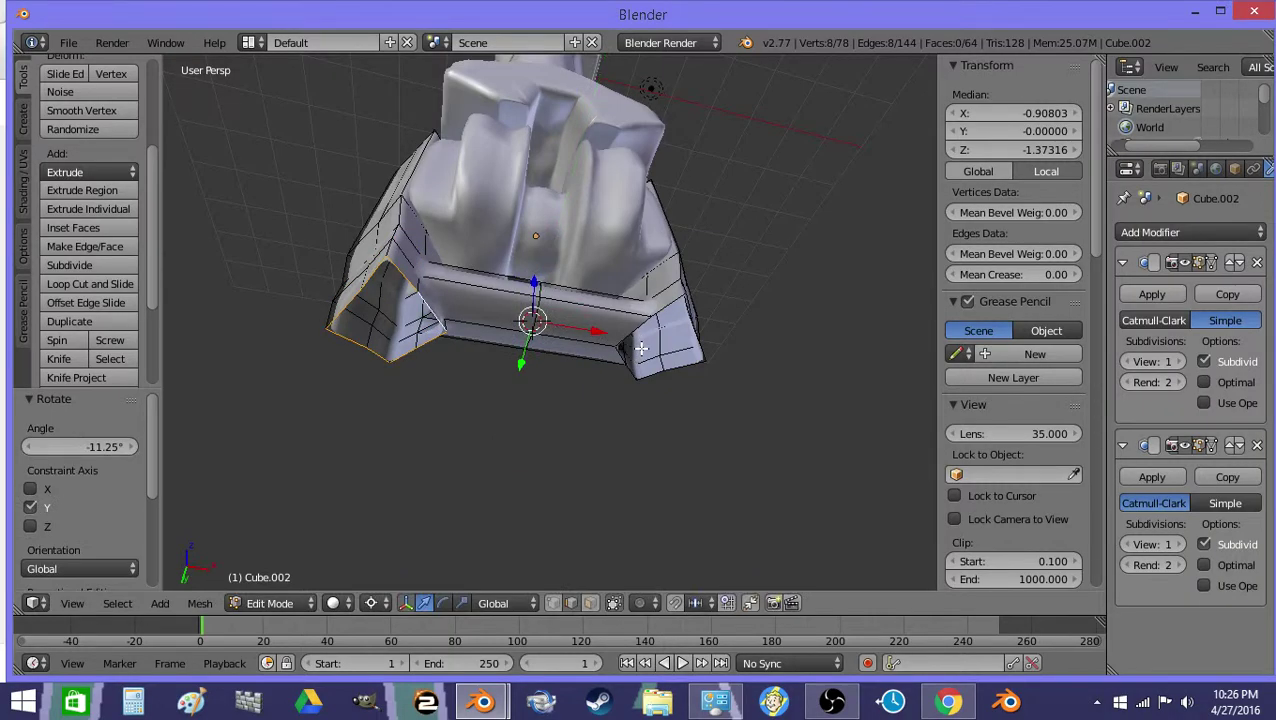
Extrude the same panel's end loop two more times, rotating each new loop -11.25° about Y
key("e")
right_click(641, 348)
type("ry11.25-")
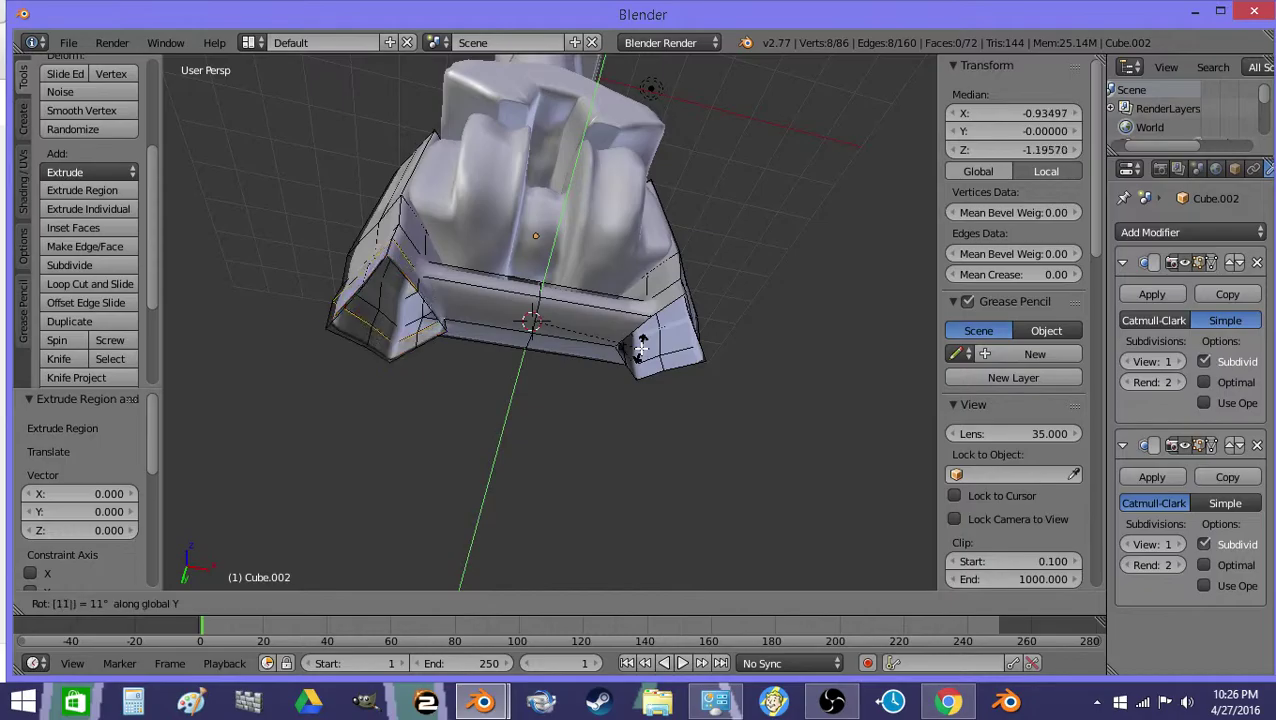
key("Return")
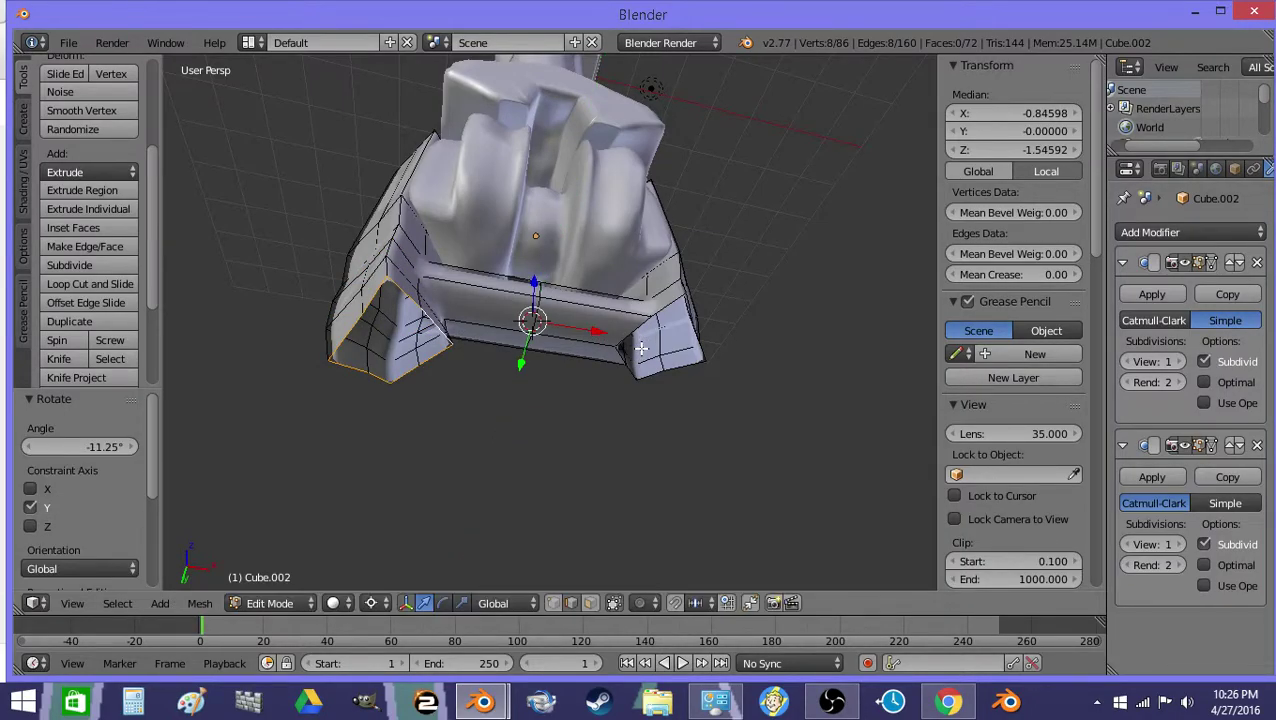
key("e")
right_click(641, 347)
type("ry11.25-")
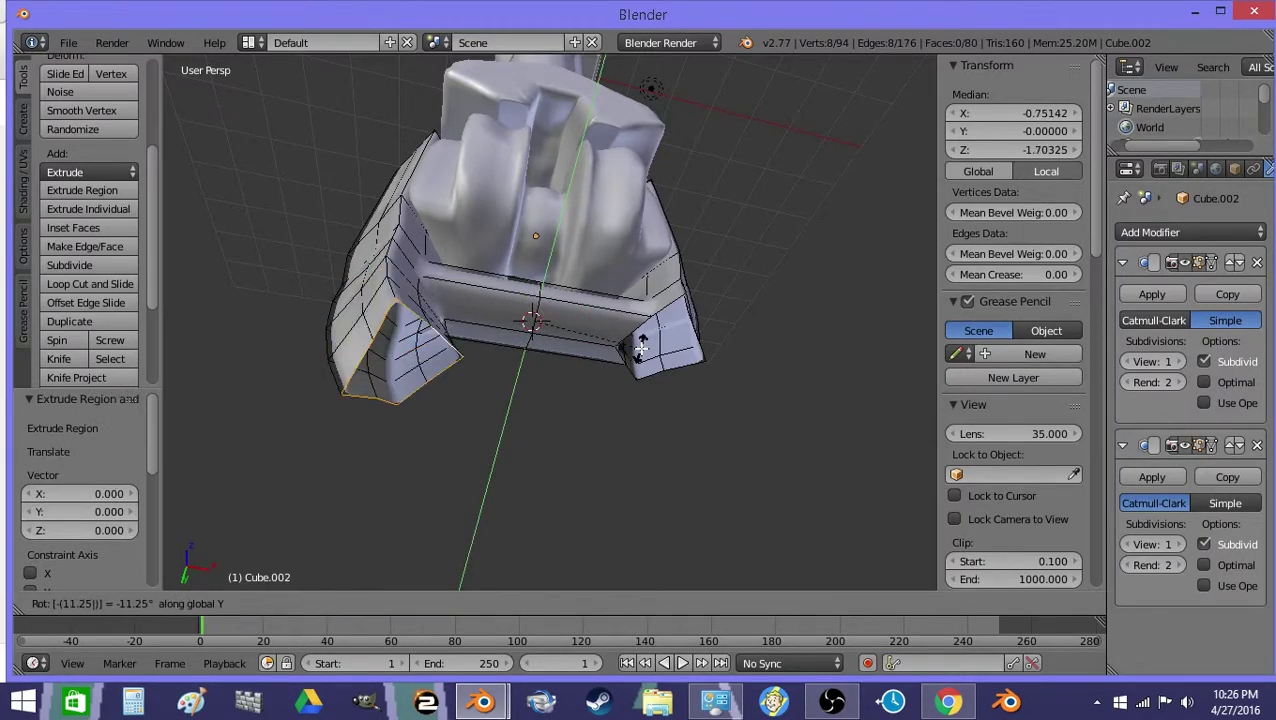
key("Return")
Add a fourth and fifth curved segment to the negative-X panel by extruding its end loop and rotating each -11.25° about Y
key("e")
right_click(641, 347)
type("ry1")
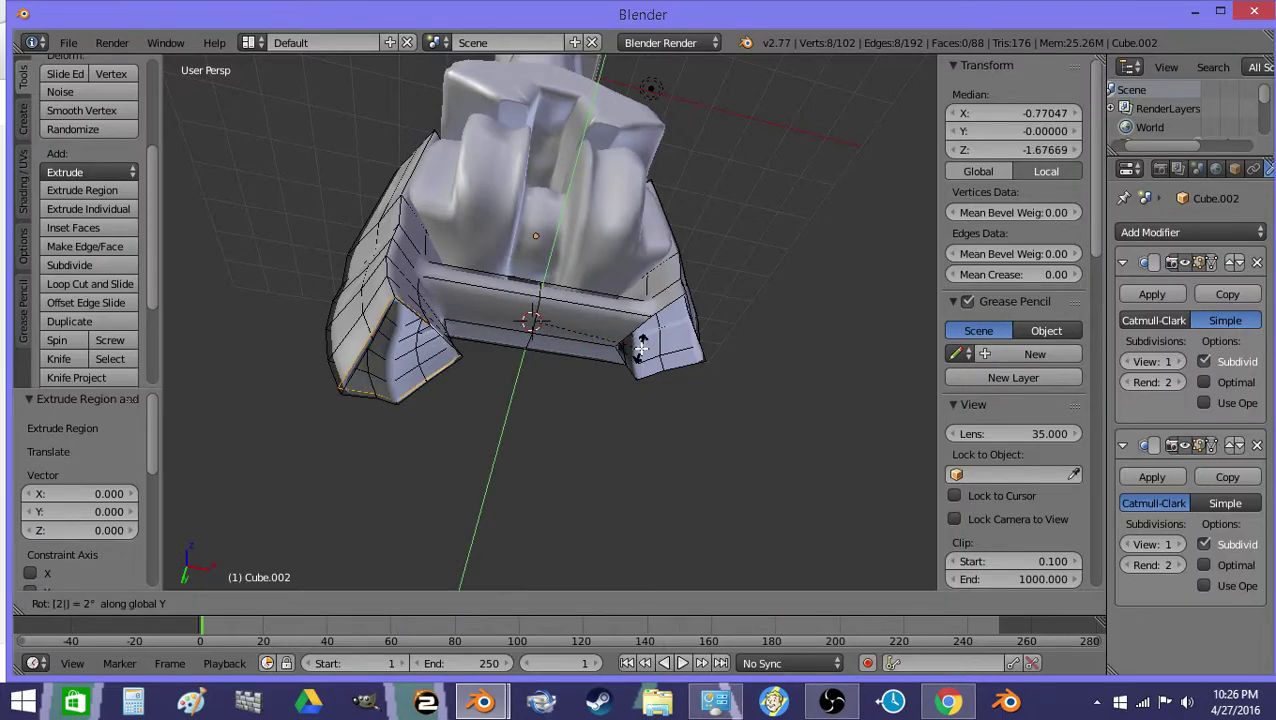
type("1.25-")
key("Return")
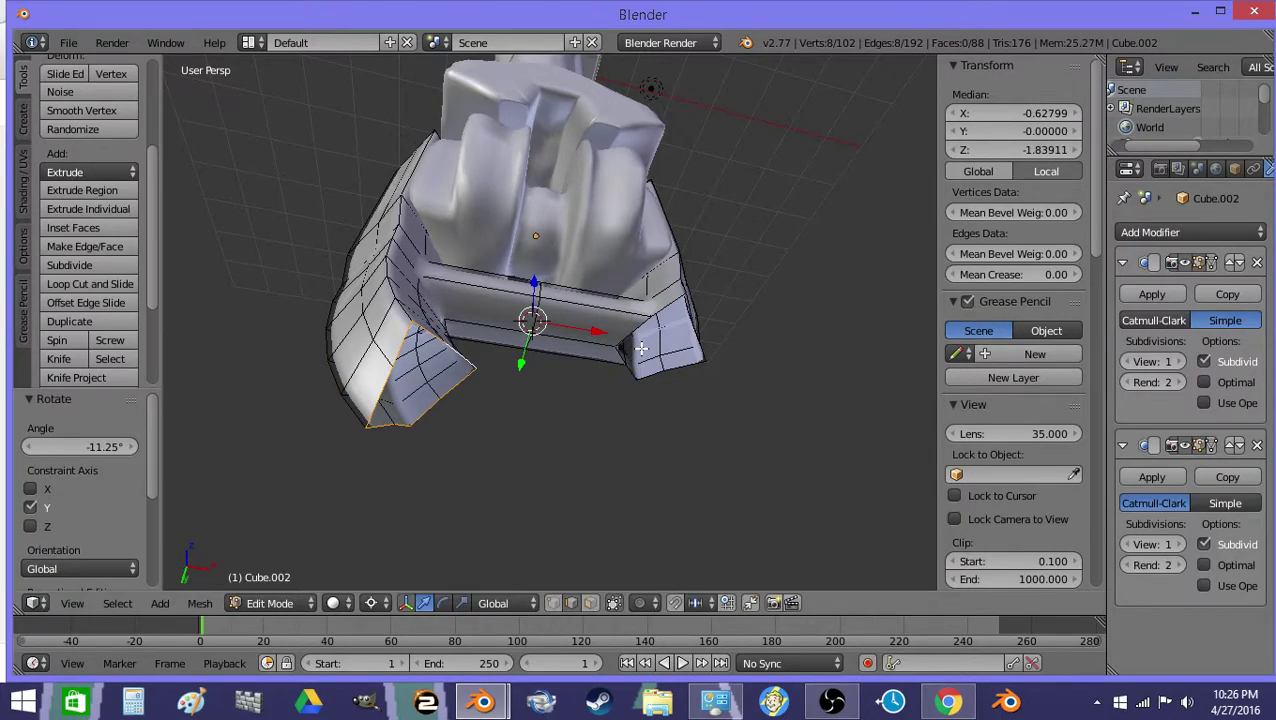
key("e")
right_click(641, 347)
type("r11.25-")
key("Return")
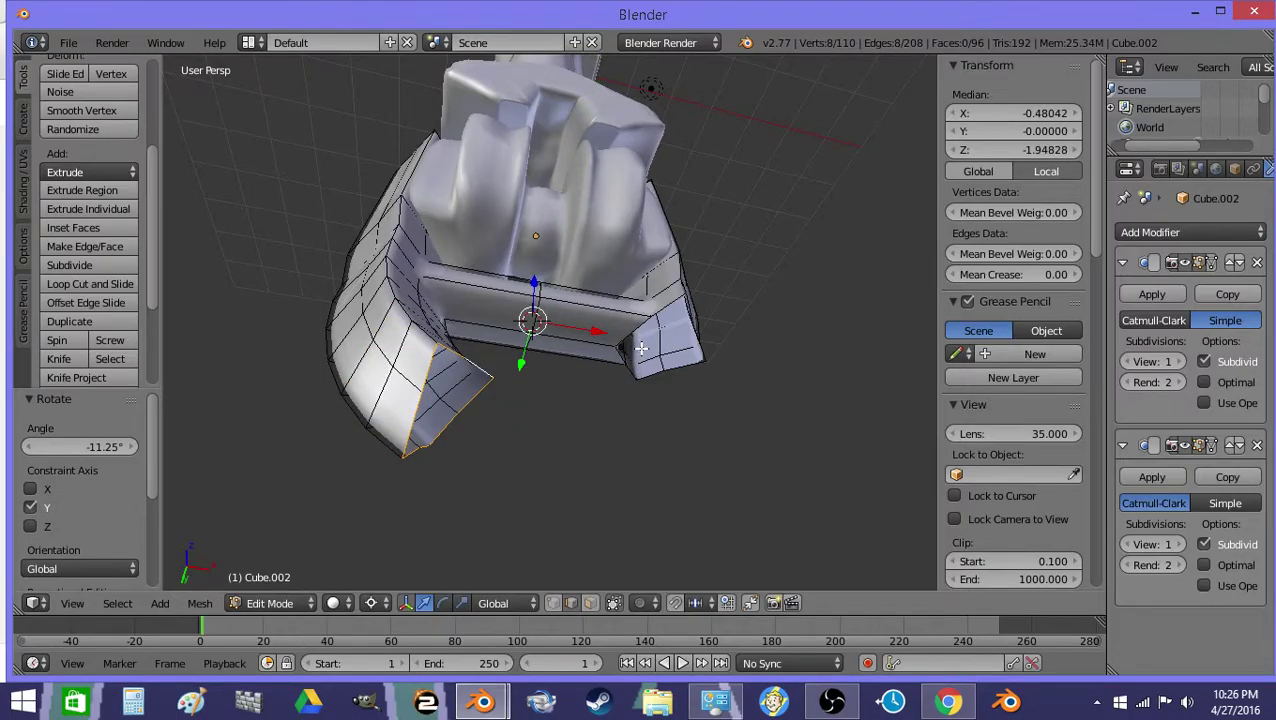
Extrude the lower open edge loop of the positive-X side panel in place and rotate it 11.25° about Y
key("Tab")
key("shift+f")
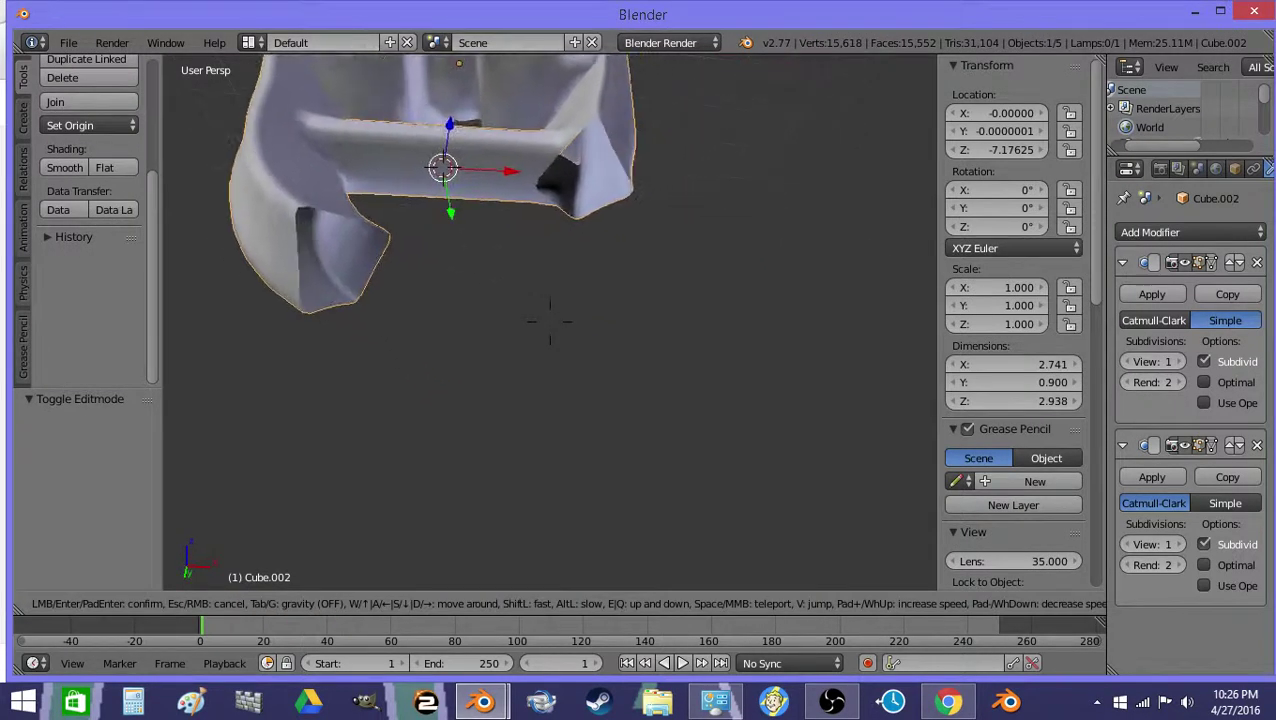
key("Return")
key("Tab")
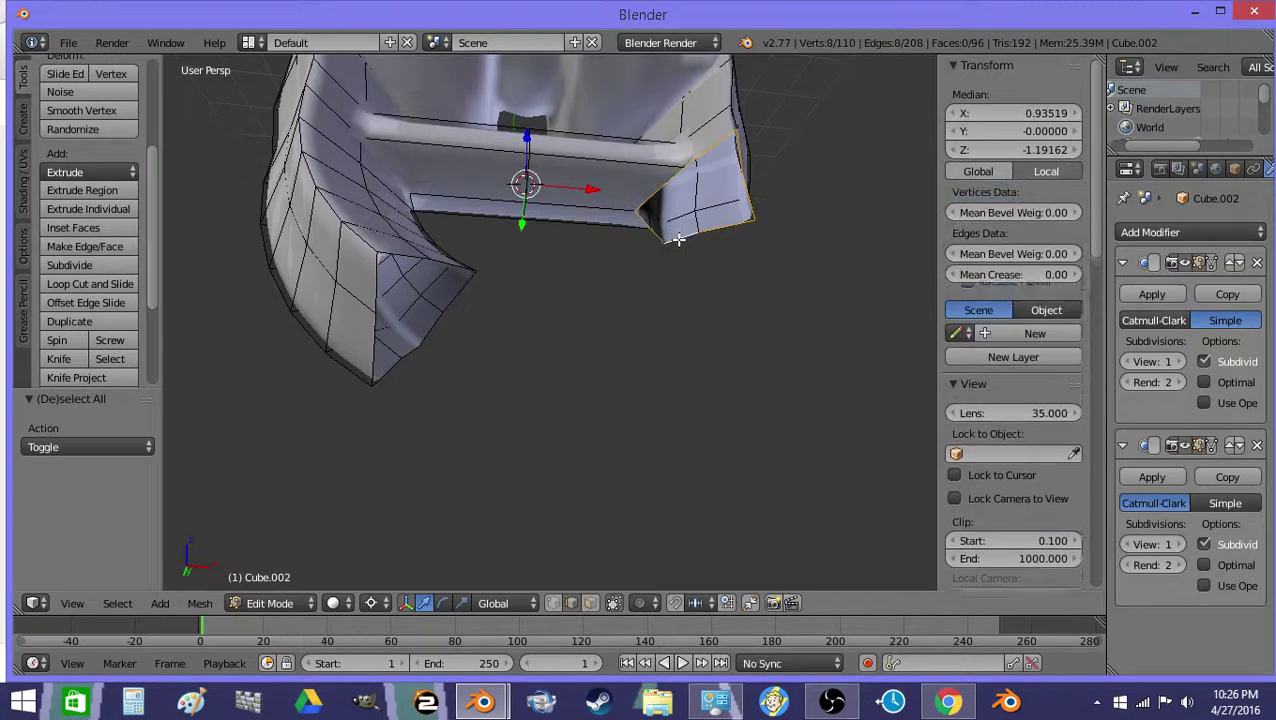
key("e")
right_click(679, 238)
type("r")
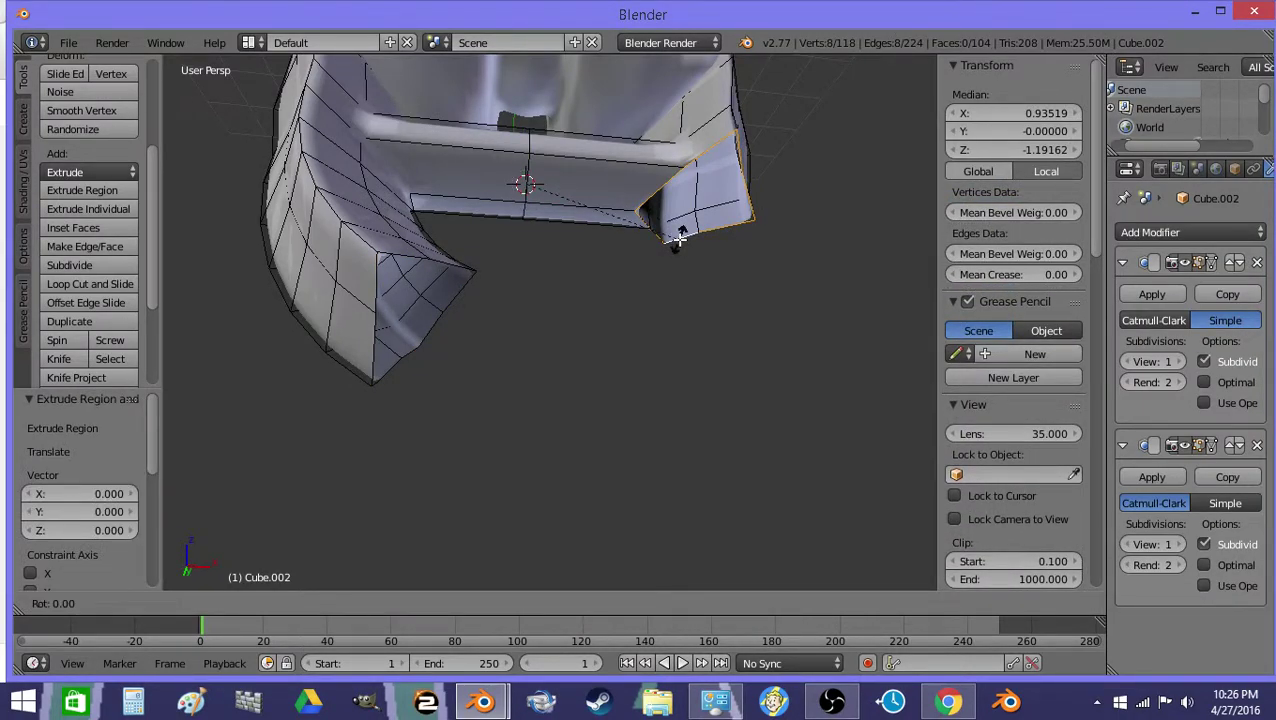
type("11")
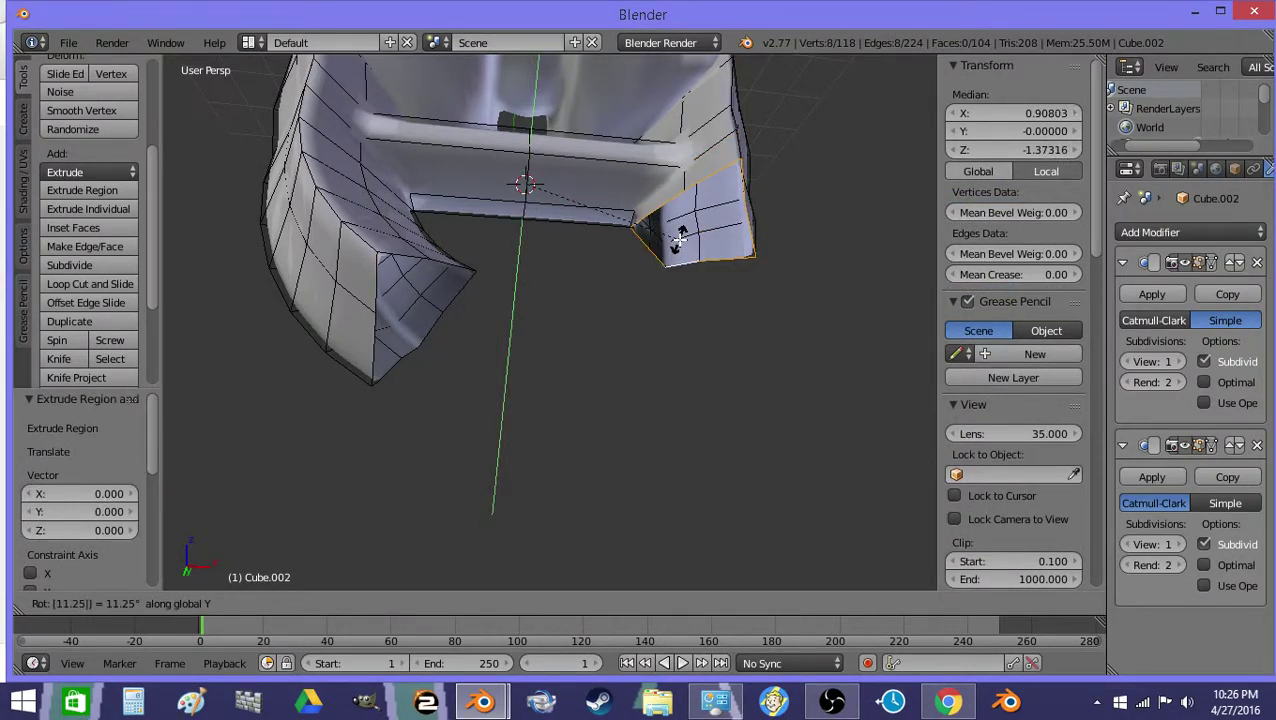
key("Return")
Extrude the positive-X panel's end loop two more times, rotating each new loop 11.25° about Y
key("e")
right_click(679, 238)
type("r11")
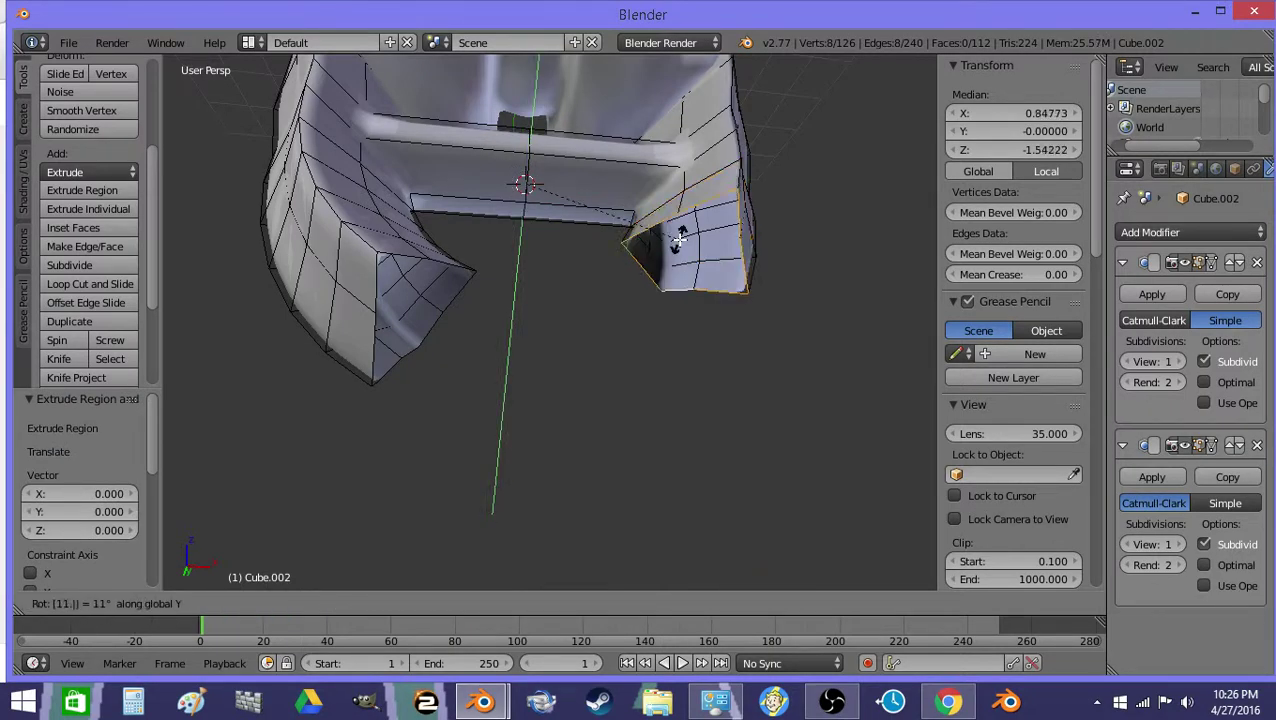
key("Return")
key("e")
right_click(679, 239)
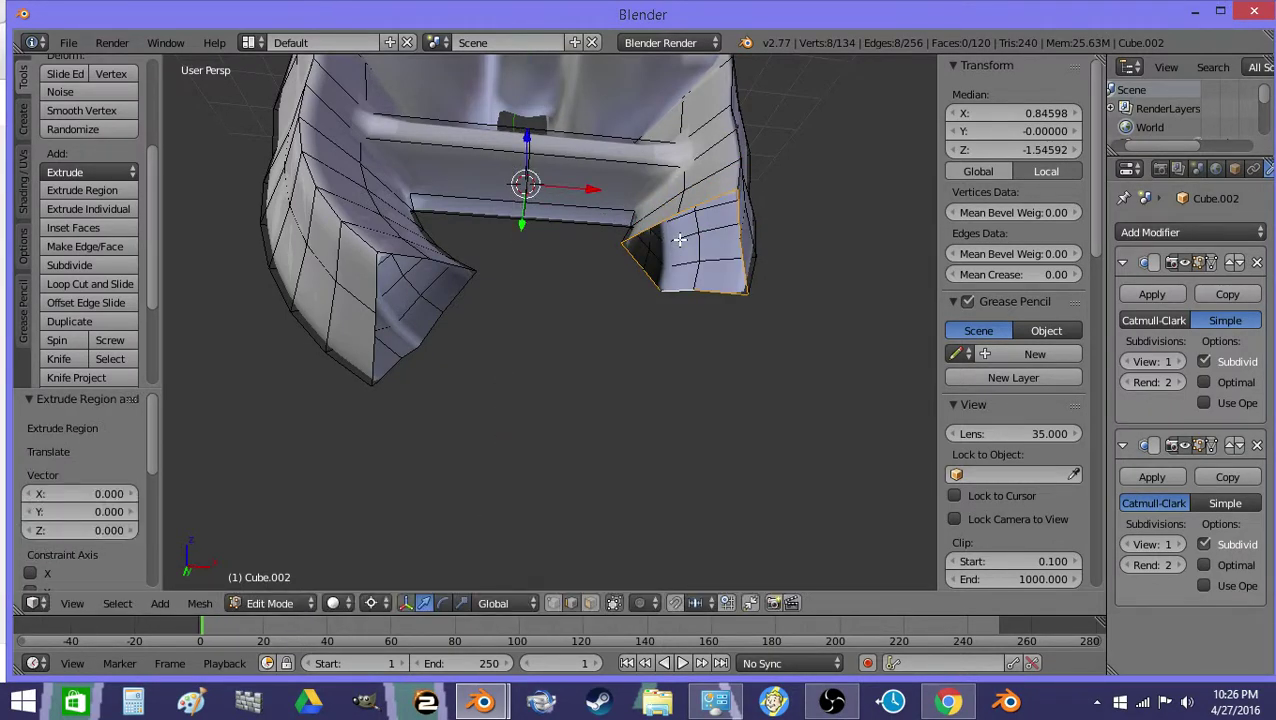
type("ry11.2")
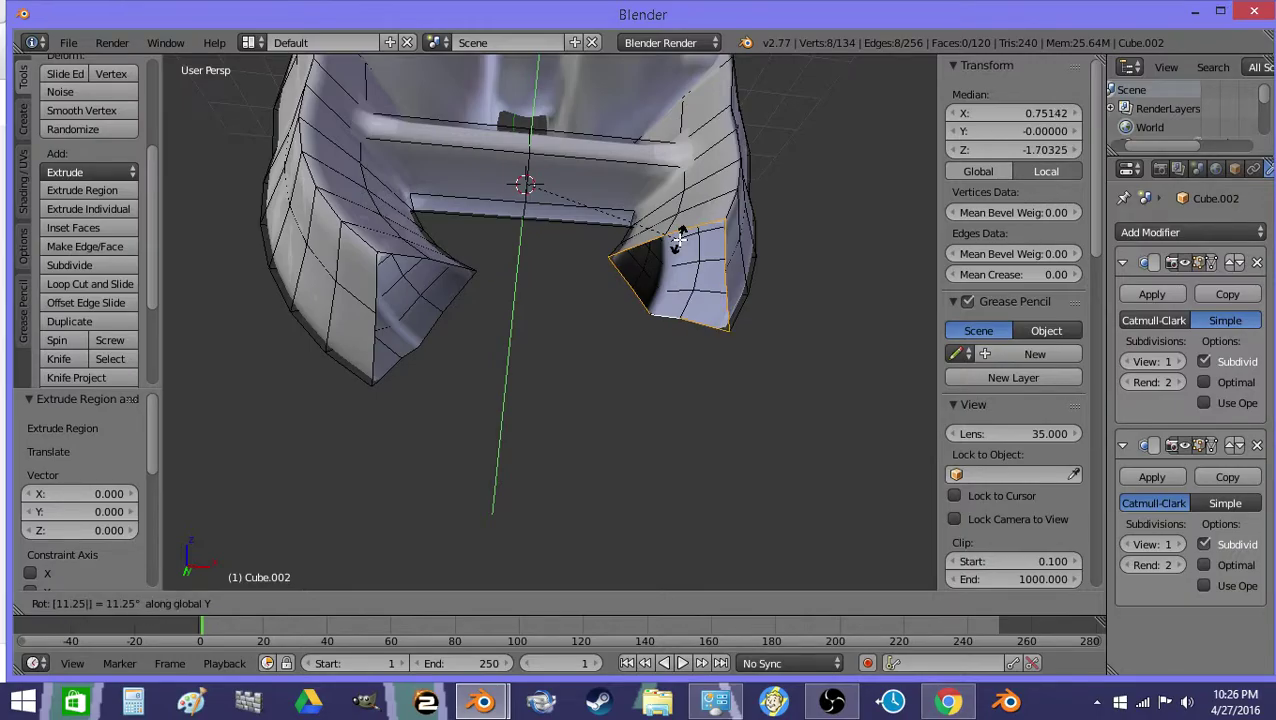
key("Return")
Add a fourth curved segment to the positive-X panel by extruding its end loop and rotating it 11.25° about Y
key("e")
right_click(679, 239)
type("ry")
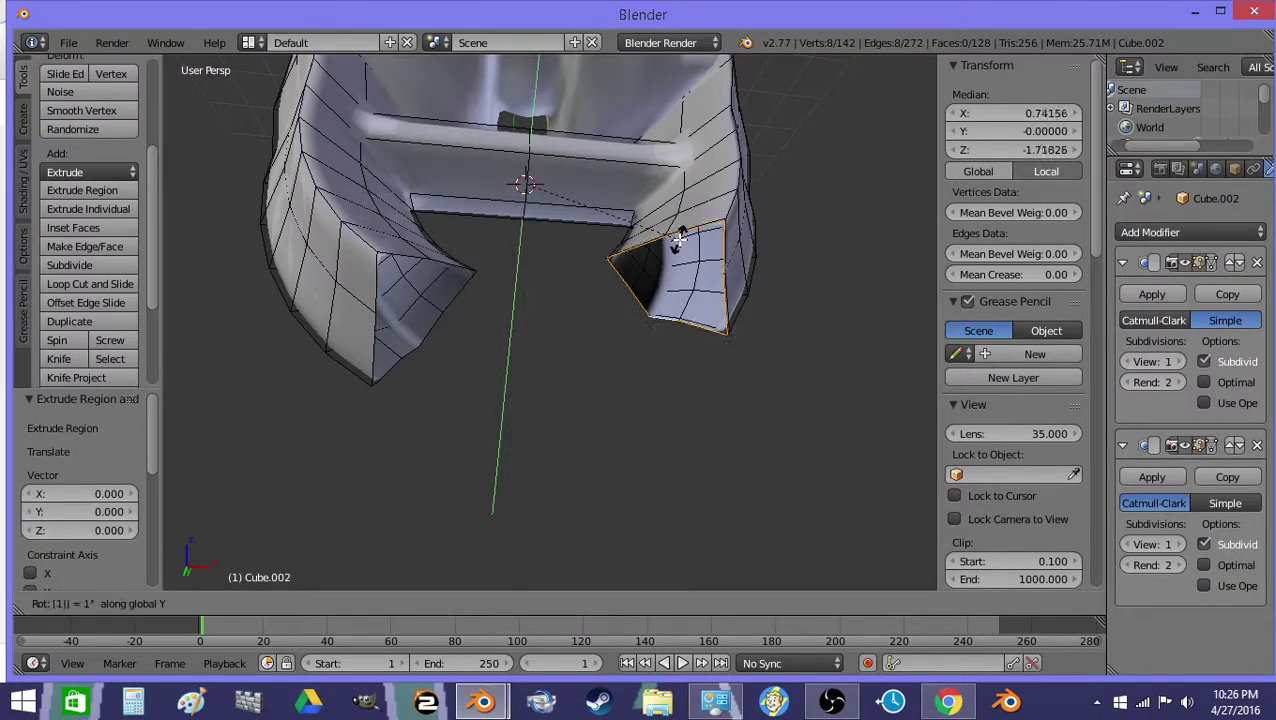
type("11.25")
key("Return")
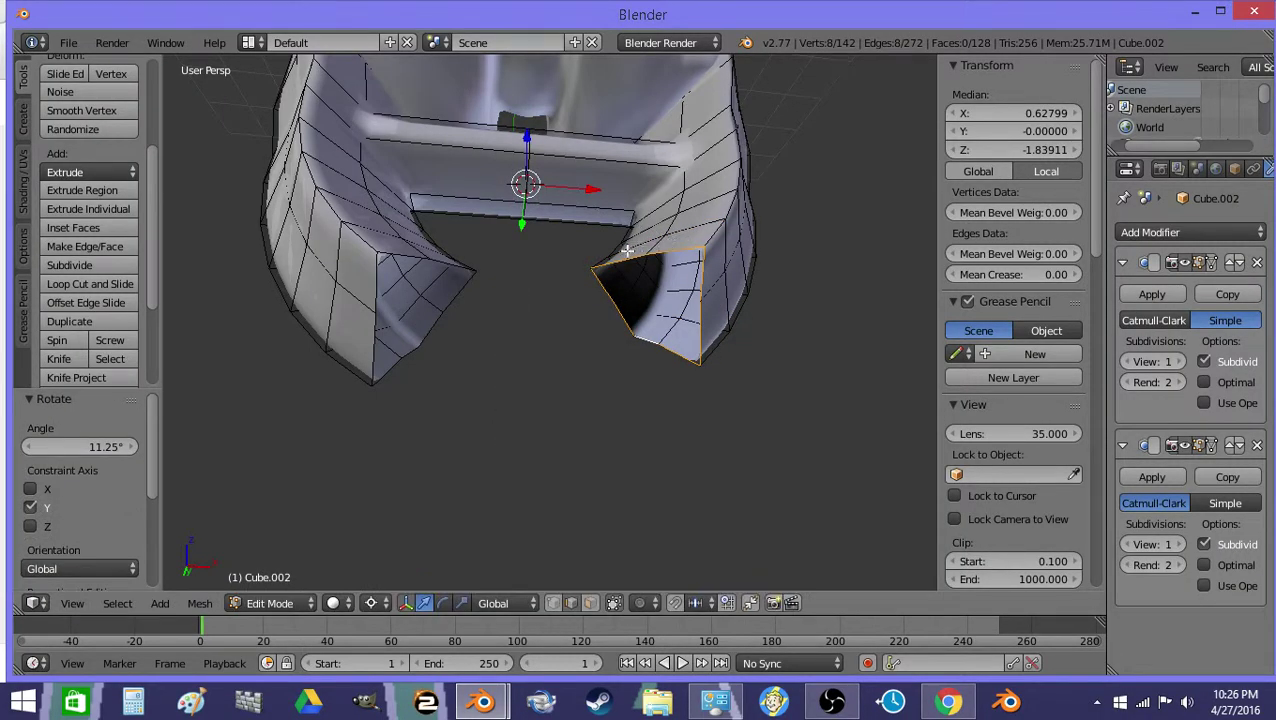
right_click(428, 252, "shift")
key("e")
right_click(460, 266)
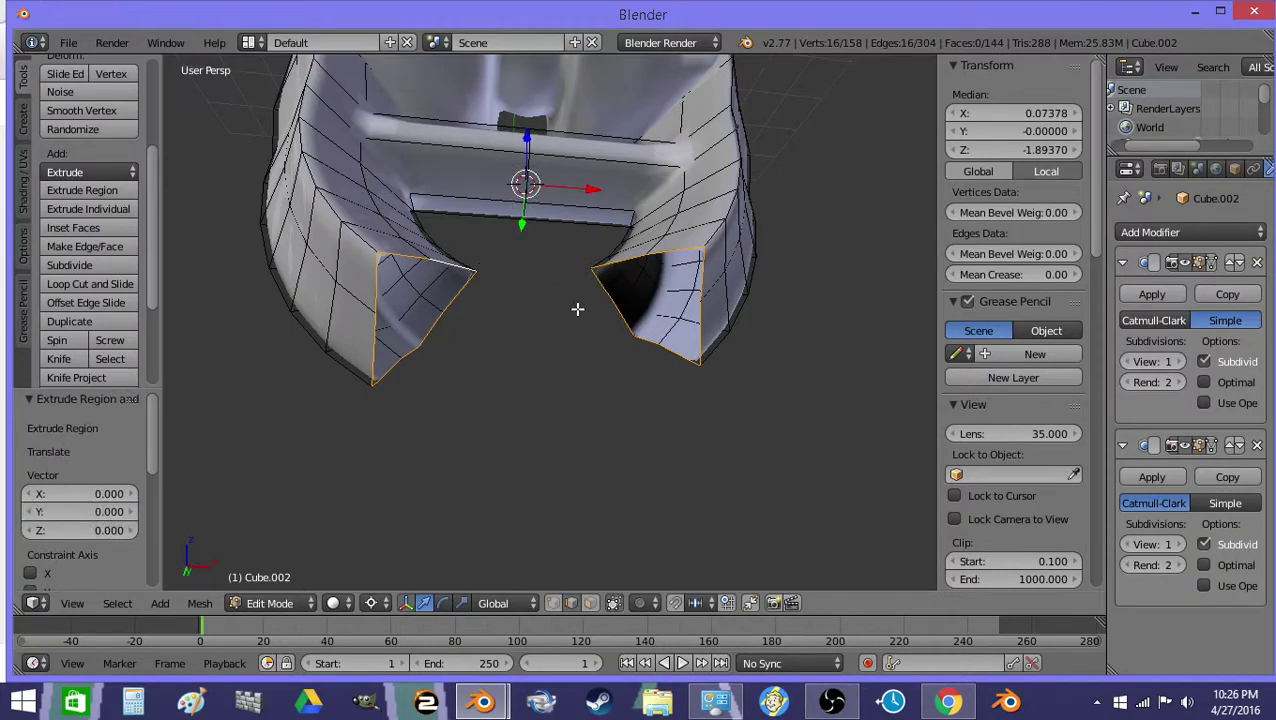
key("shift+f")
left_click(587, 336)
key("ctrl+z")
key("ctrl+z")
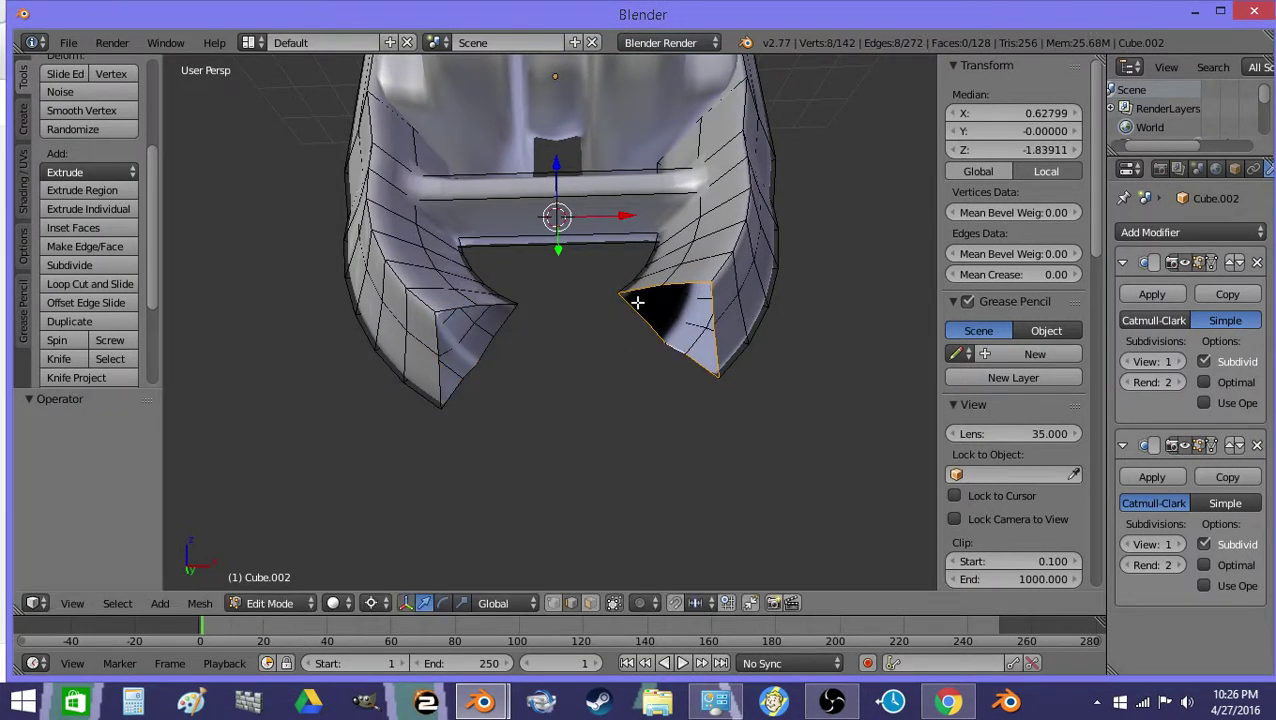
Extrude a fifth segment from the positive-X panel's end loop, rotated 11.25° about Y, to match the opposite side
key("e")
right_click(639, 298)
type("ry11.25")
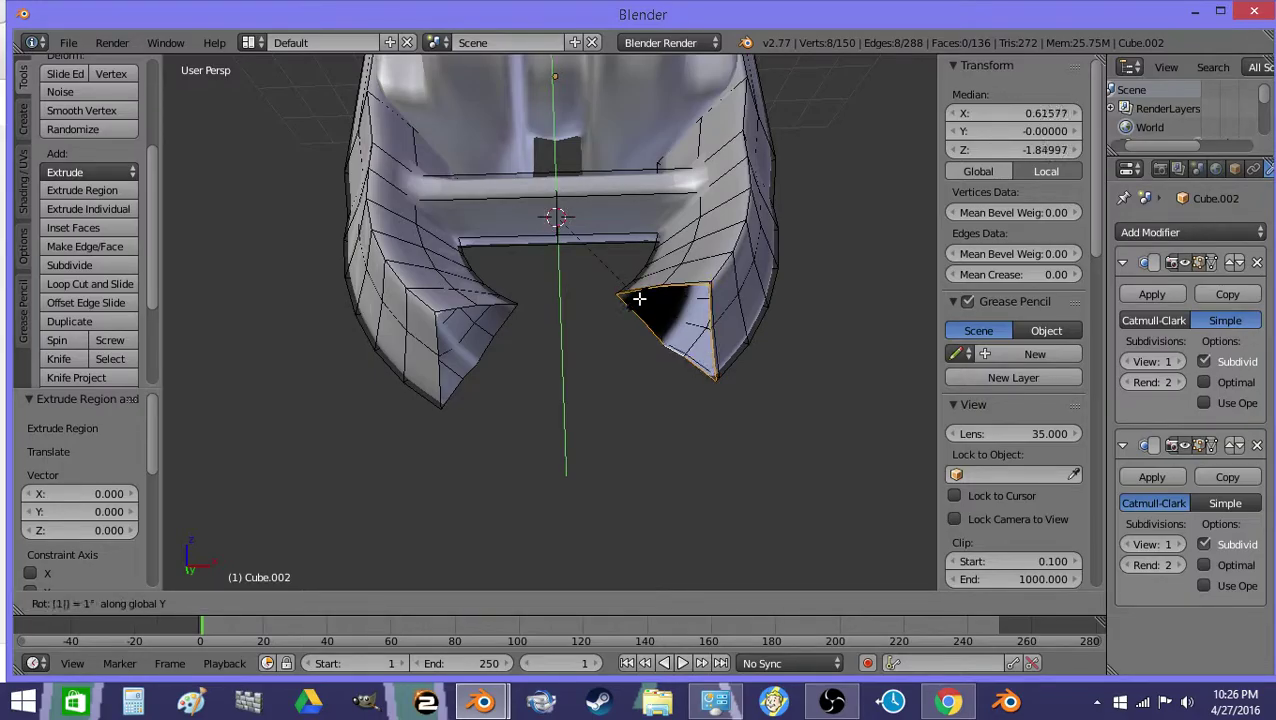
key("Return")
Extrude both open end loops, scale them to 0 along X so they meet at the center, and remove the doubled vertices
key("shift+f")
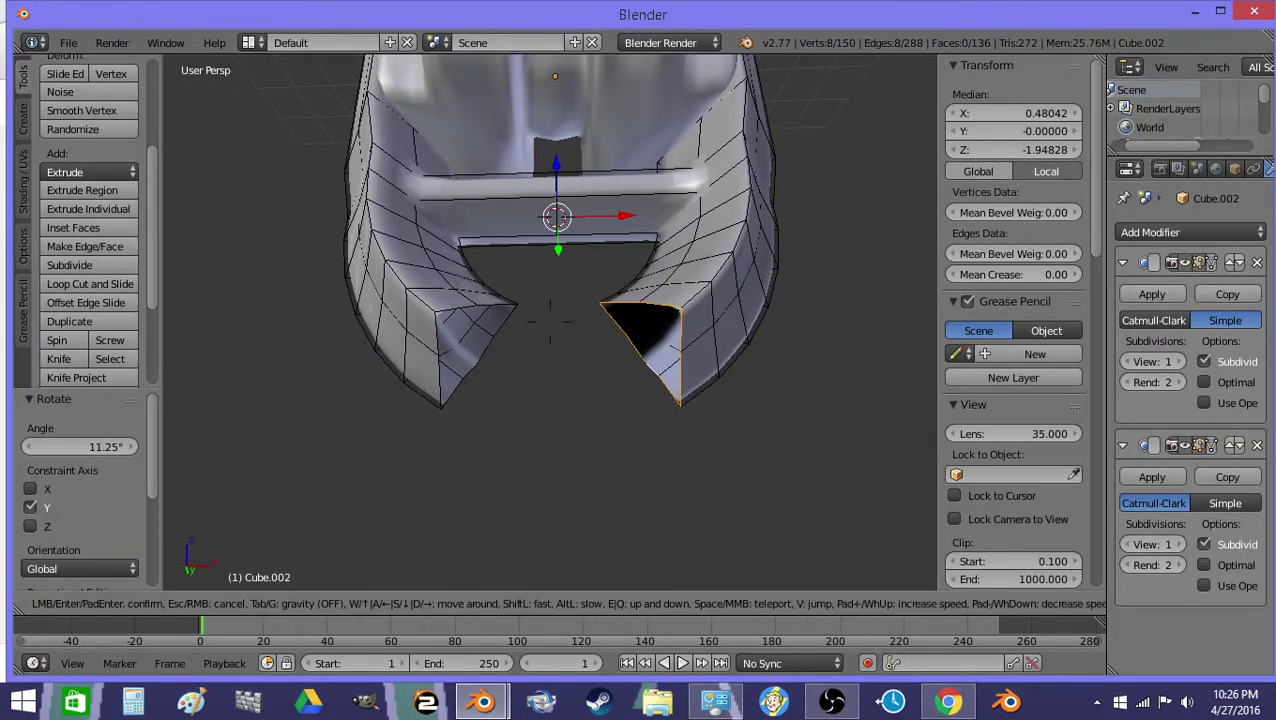
key("Return")
key("e")
right_click(548, 354)
type("sx0")
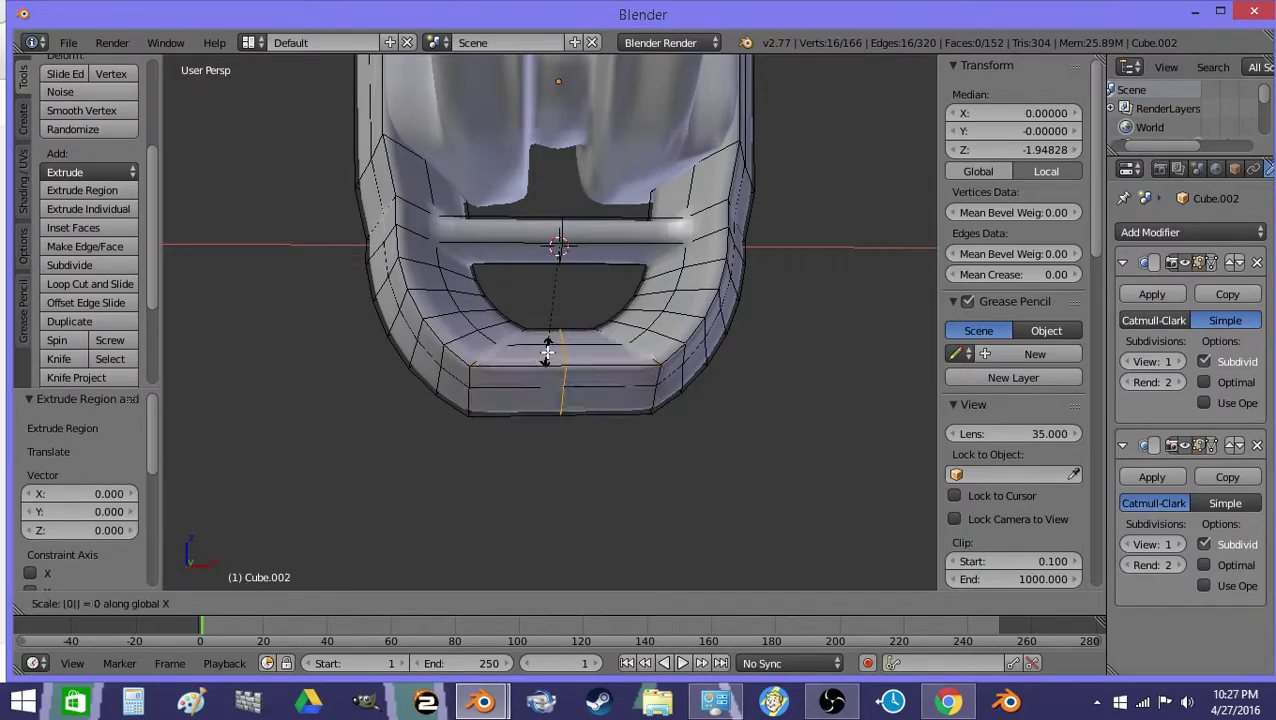
key("Return")
scroll(80, 340, "down", 4)
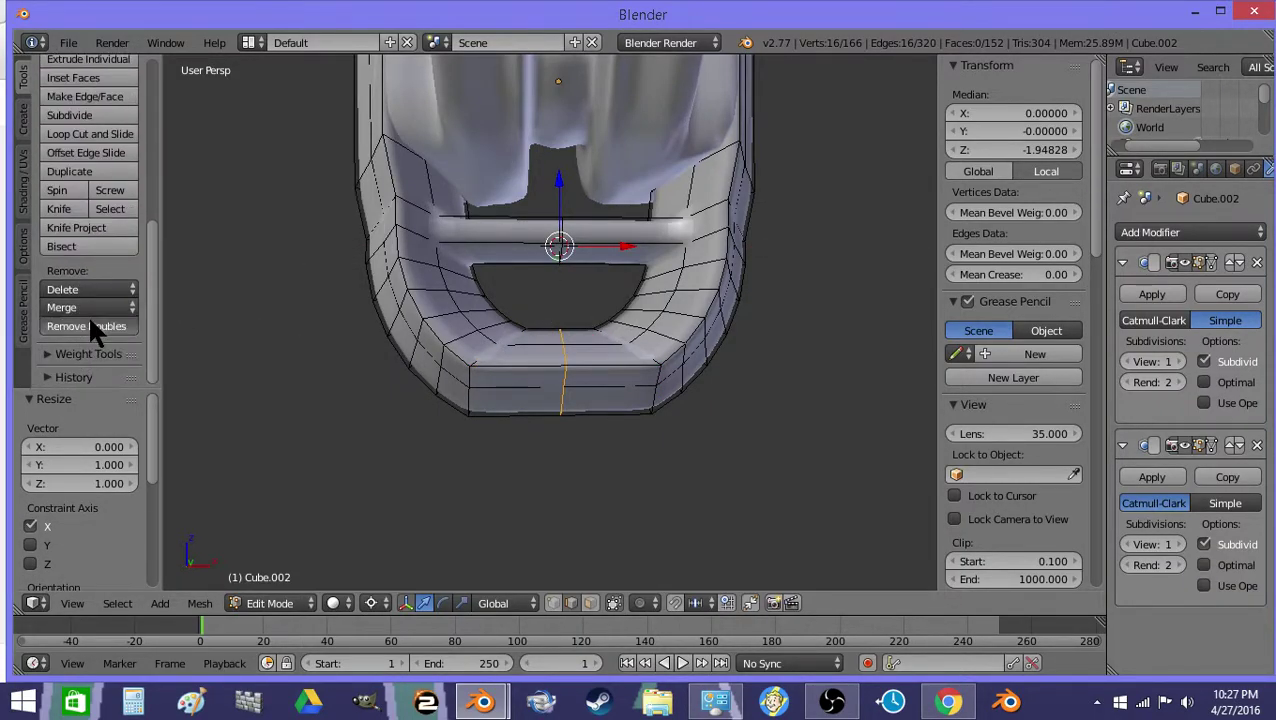
left_click(88, 326)
Rotate the bottom center loop about -46.82° around X with smooth proportional editing at size 1.61
key("shift+f")
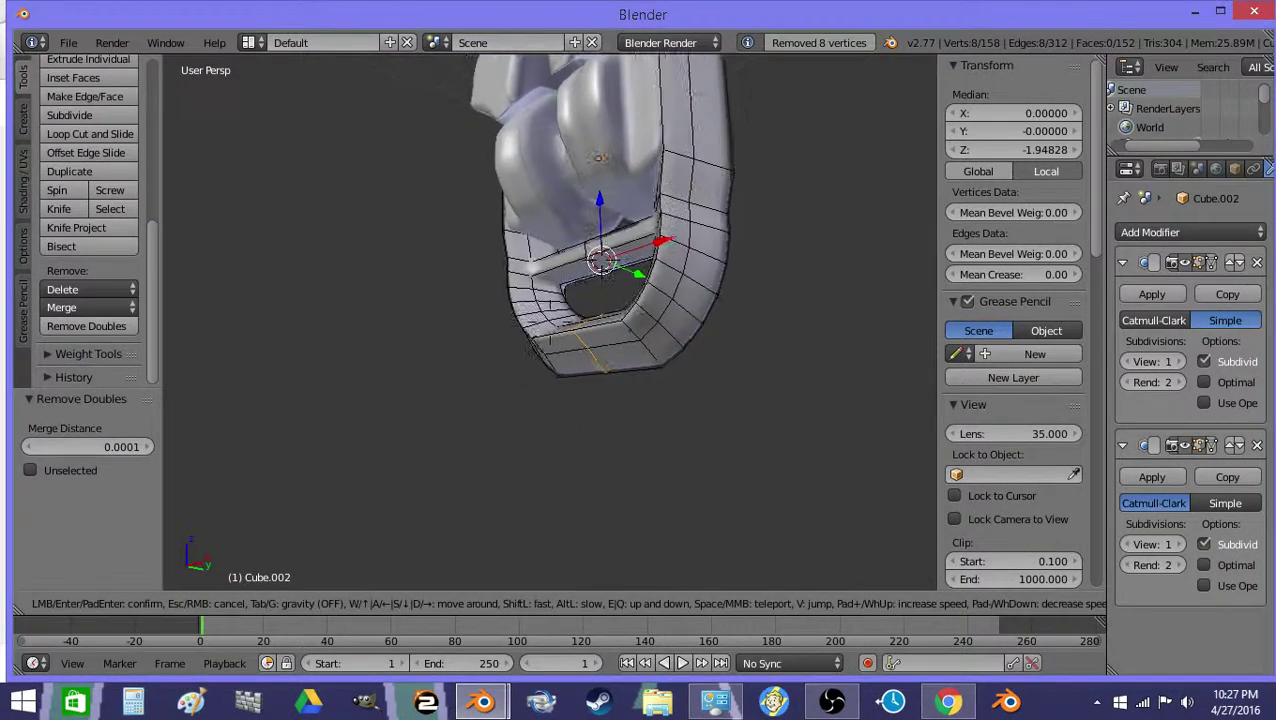
left_click(570, 333)
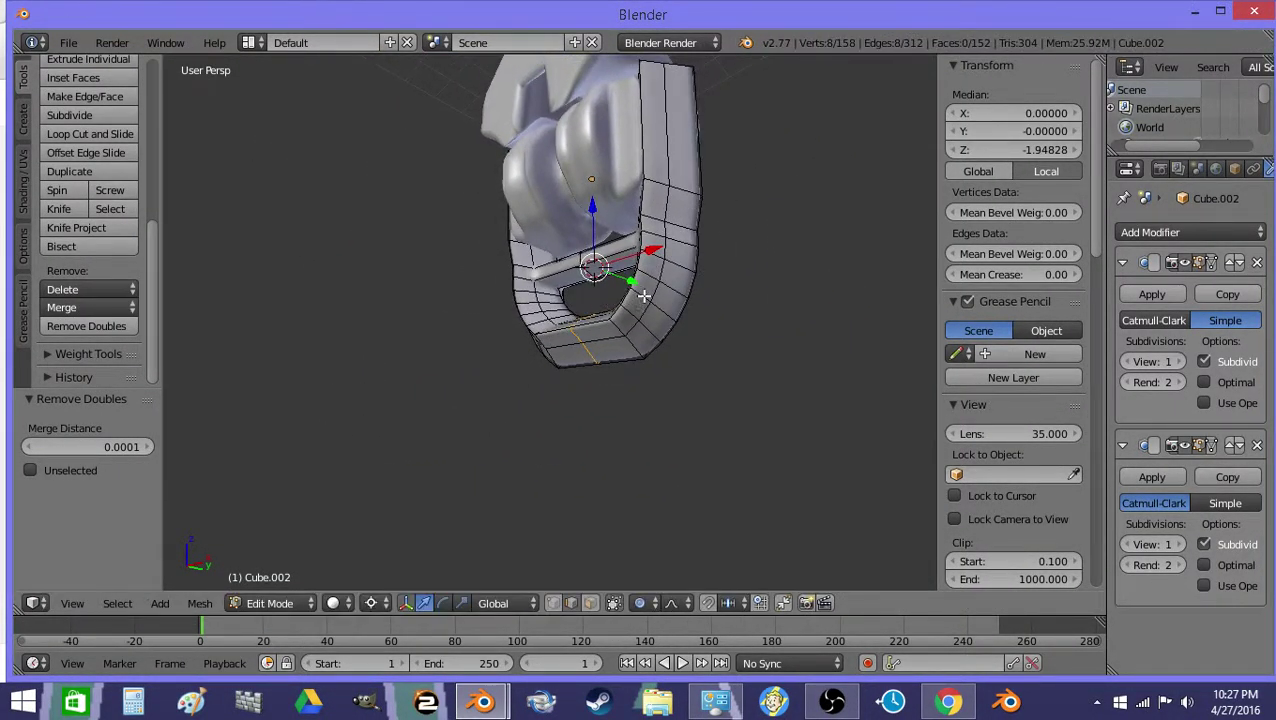
key("r")
key("x")
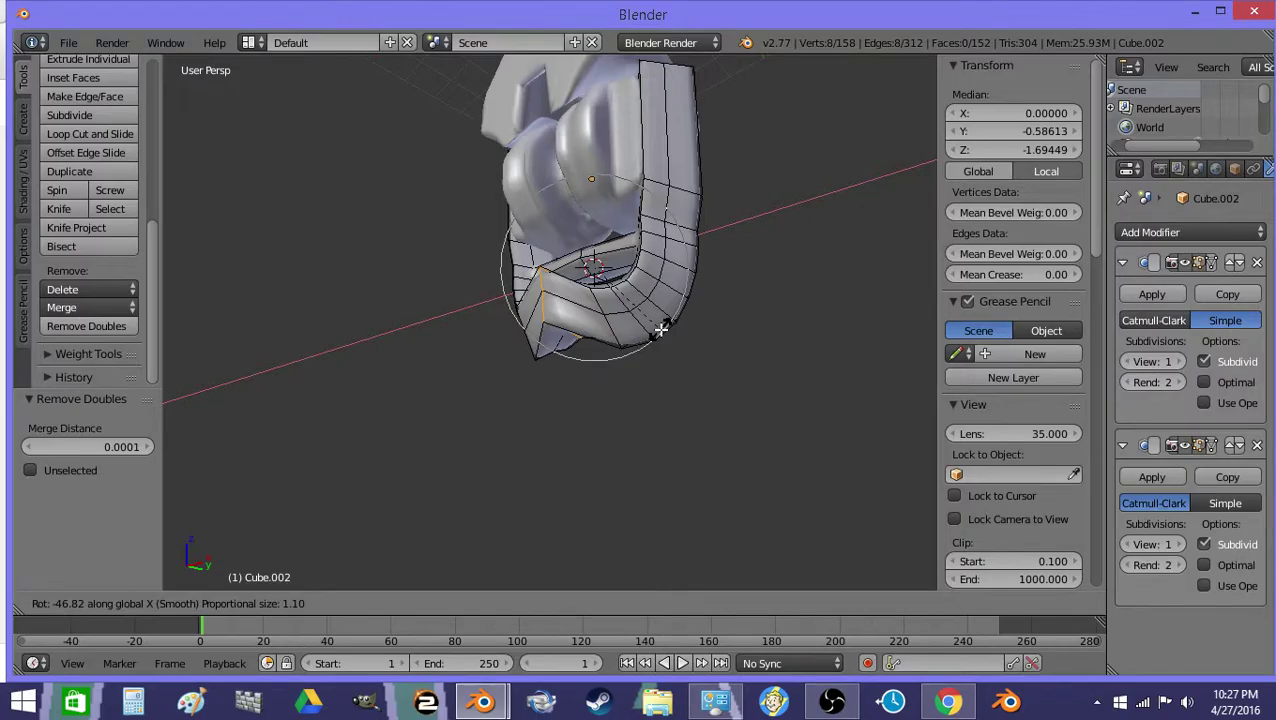
scroll(660, 330, "down", 3)
scroll(660, 330, "down", 1)
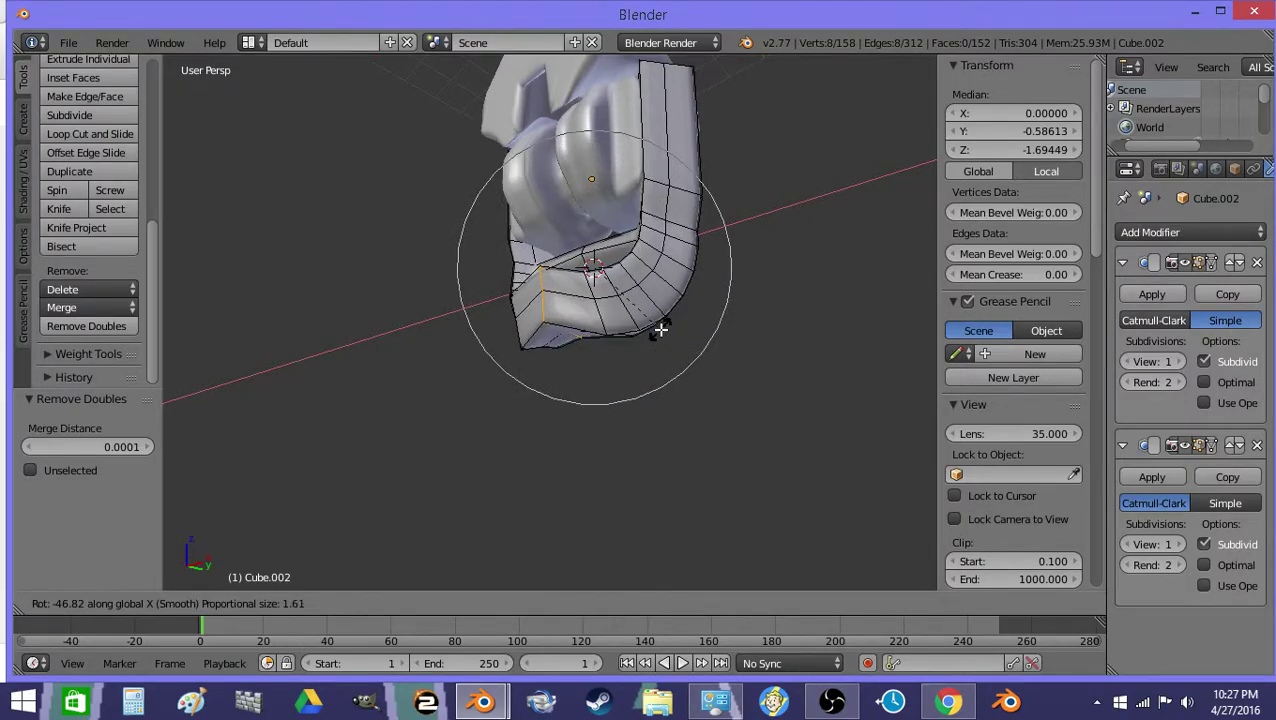
left_click(659, 331)
Examine the tilted bottom loop of the side panels in Object Mode from the opposite side
key("Tab")
key("shift+f")
key("w")
key("a")
key("d")
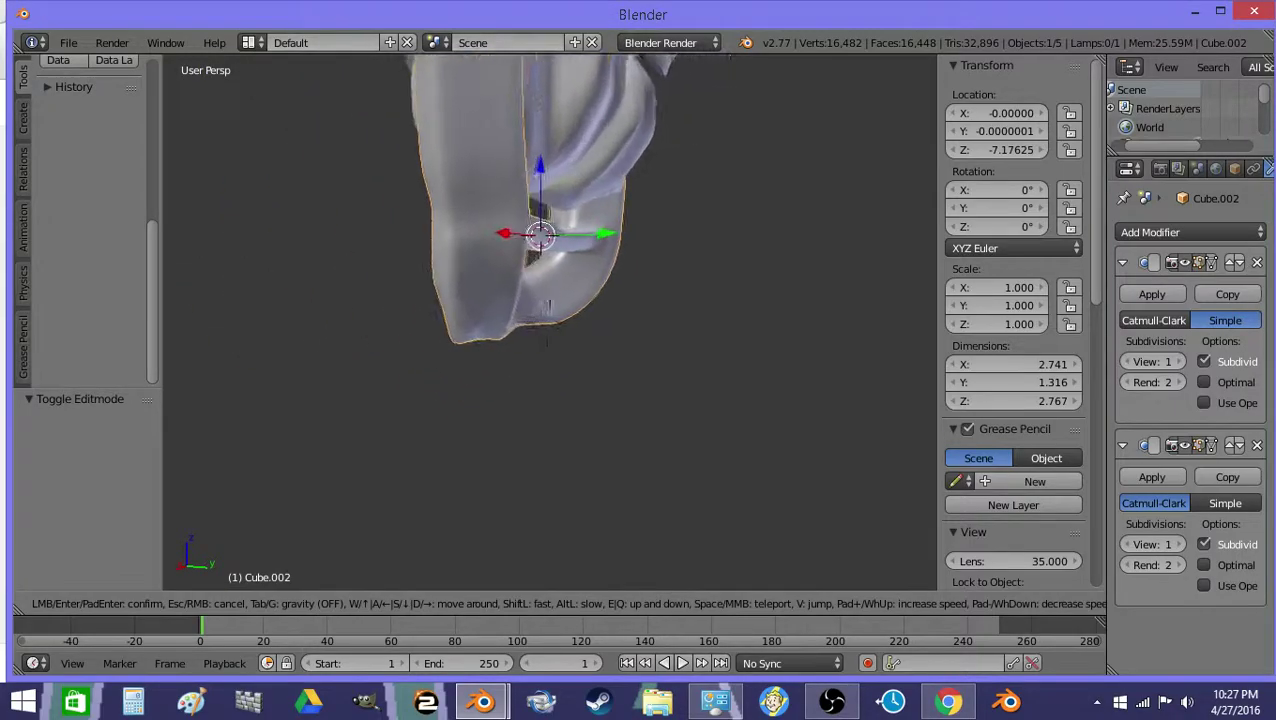
left_click(541, 311)
key("Tab")
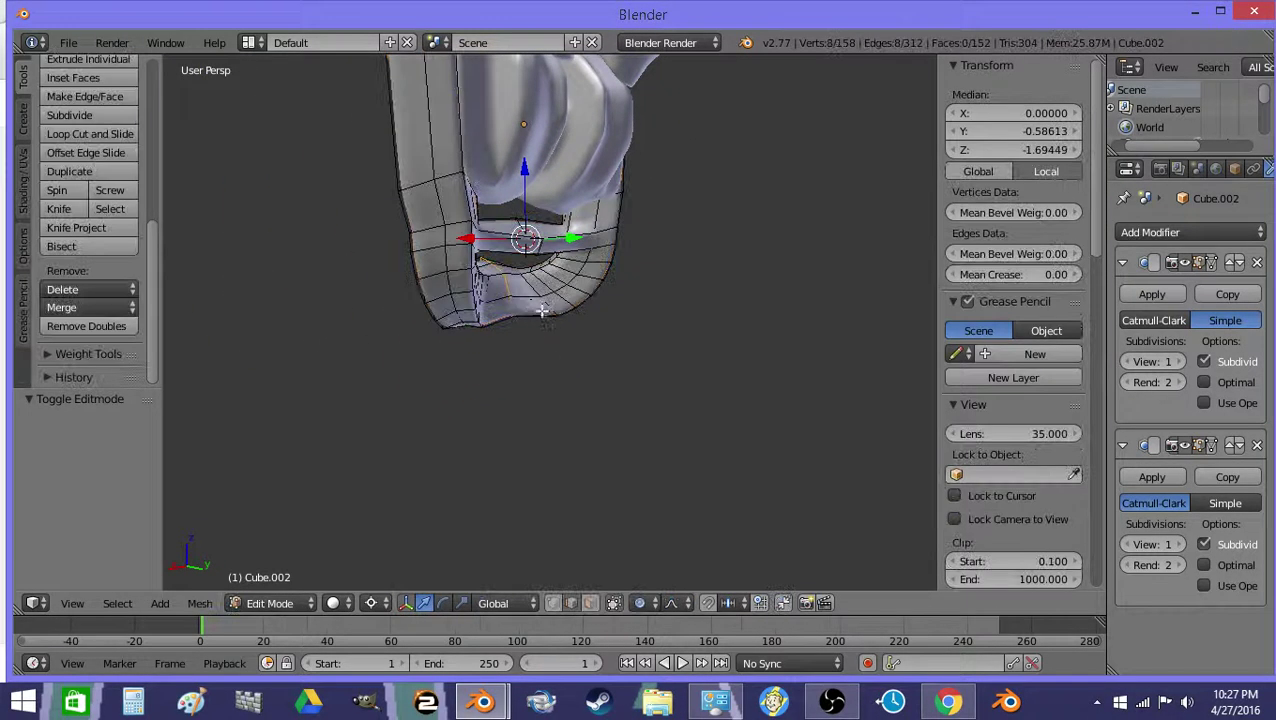
Extrude the six upper faces in the middle of the tilted bottom loop by about 0.37 along global Y
left_click(590, 604)
key("a")
right_click(504, 310)
right_click(498, 277, "shift")
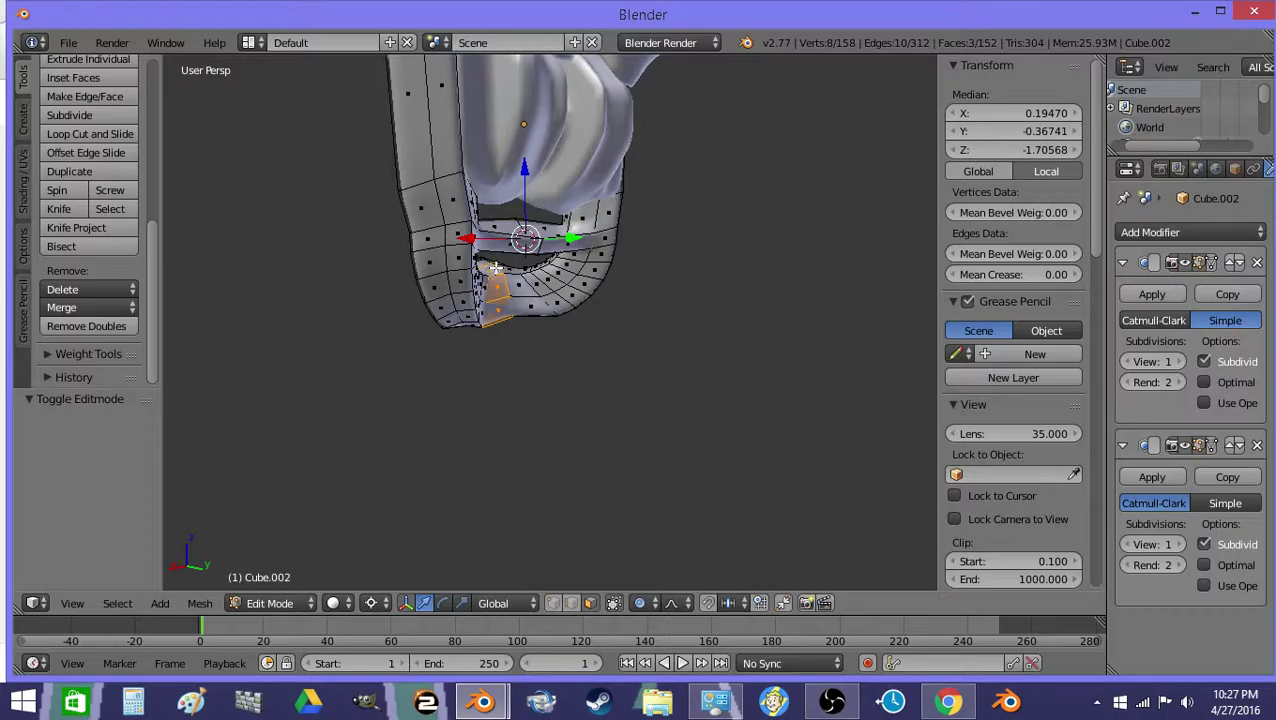
right_click(510, 268, "shift")
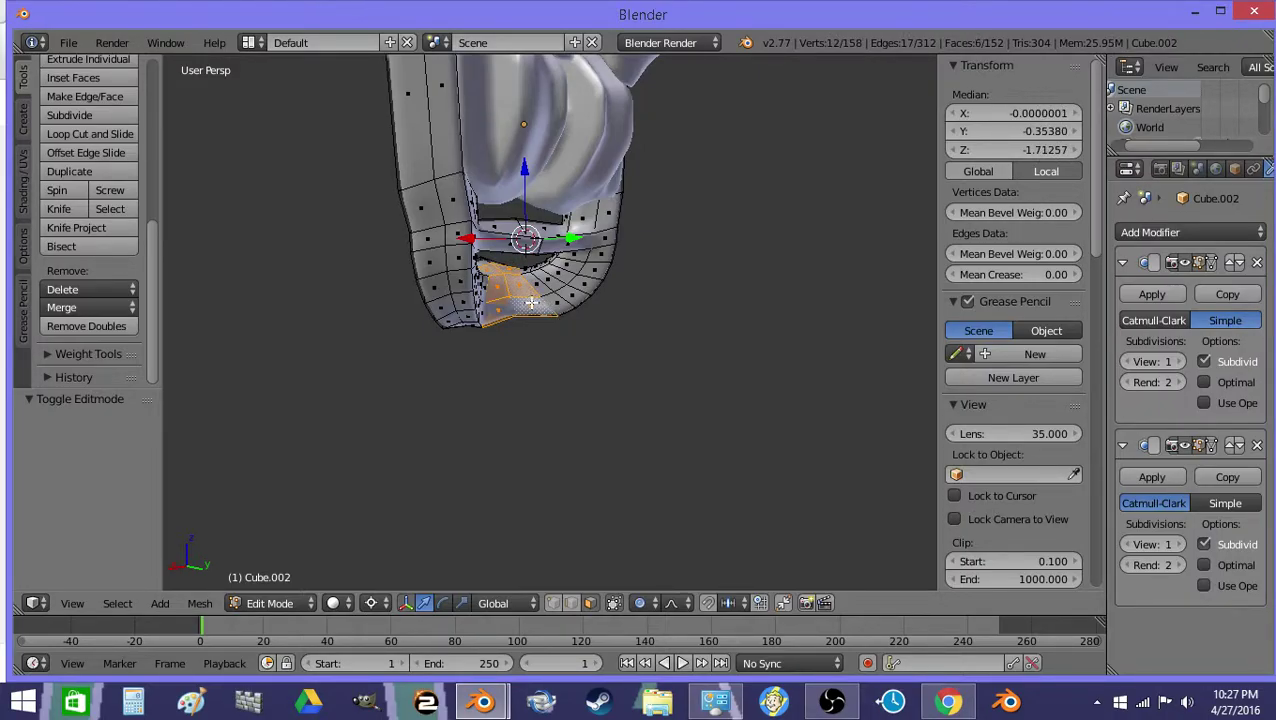
key("e")
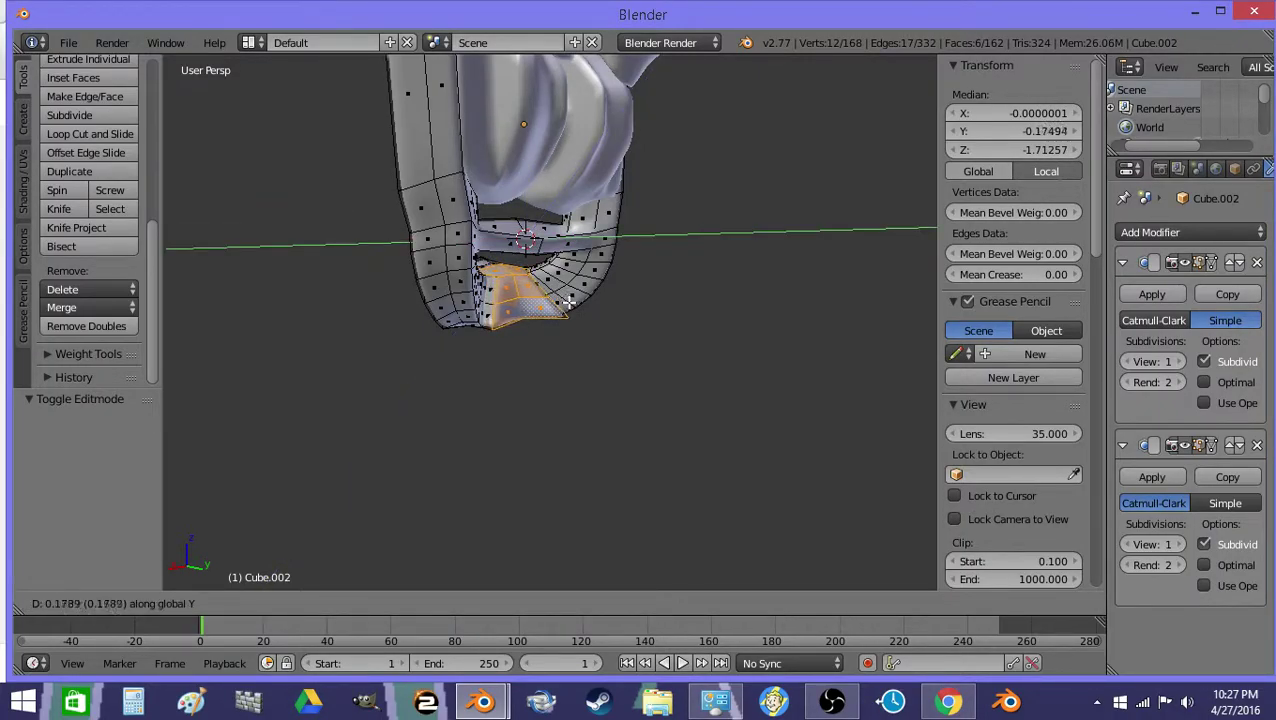
left_click(563, 312)
Extrude the positive-X end face of the new block under the crossbar, leaving the copy in place
key("Tab")
key("shift+f")
key("w")
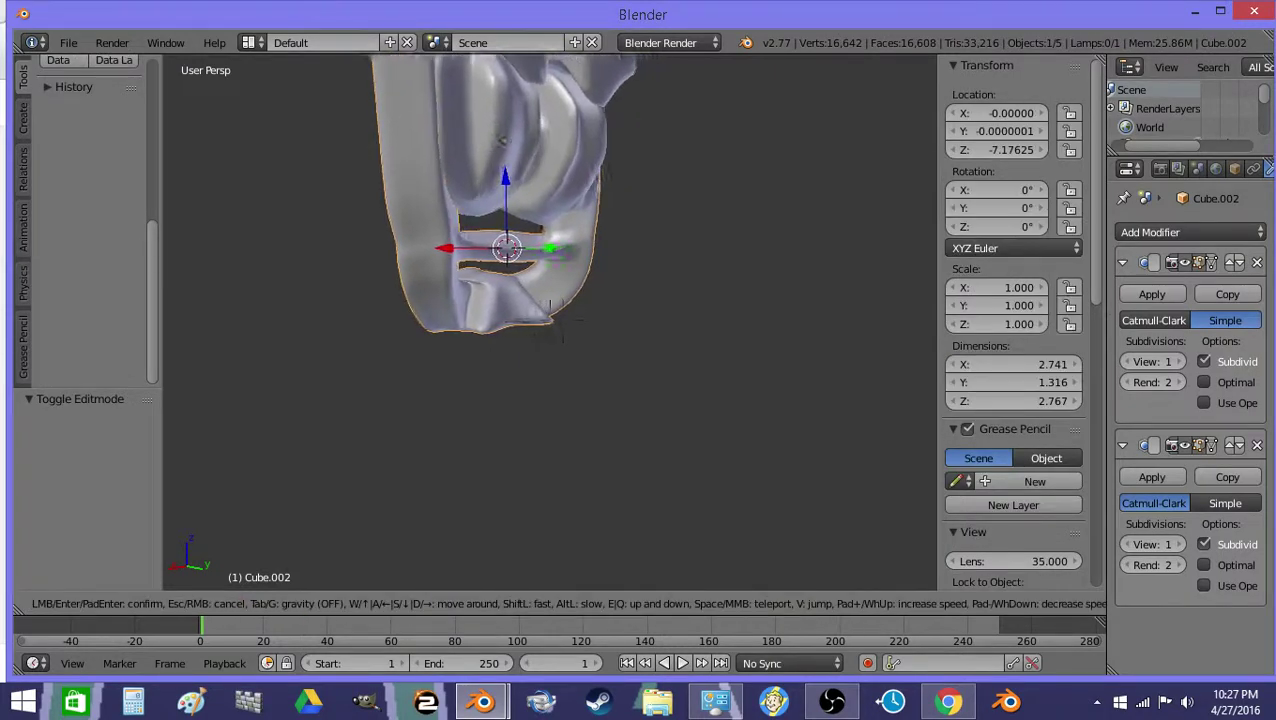
key("Escape")
key("Tab")
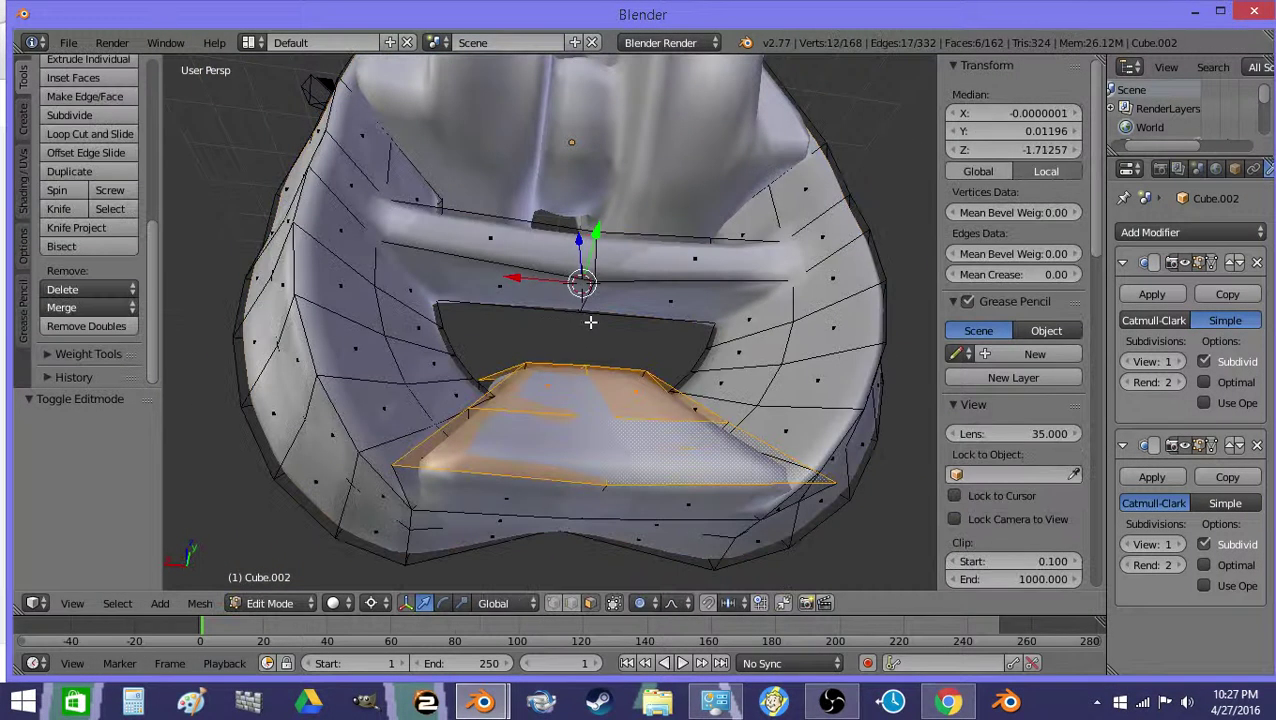
key("a")
right_click(556, 357)
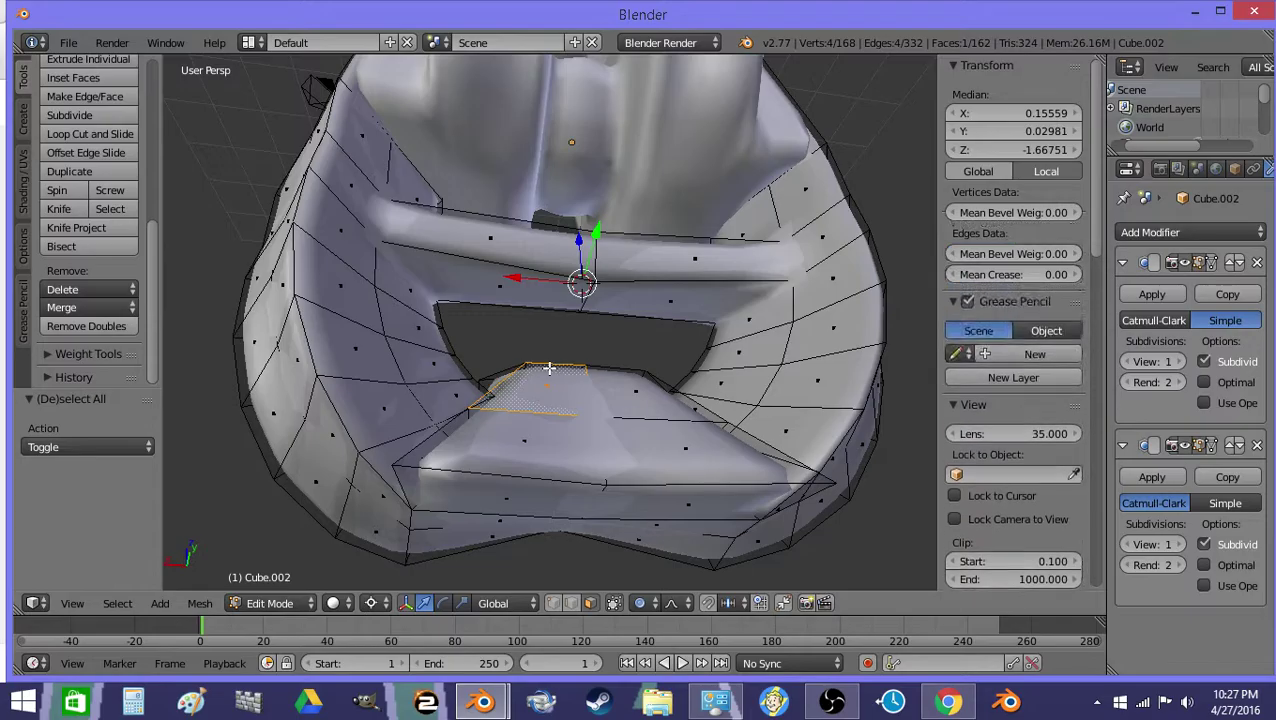
key("z")
key("z")
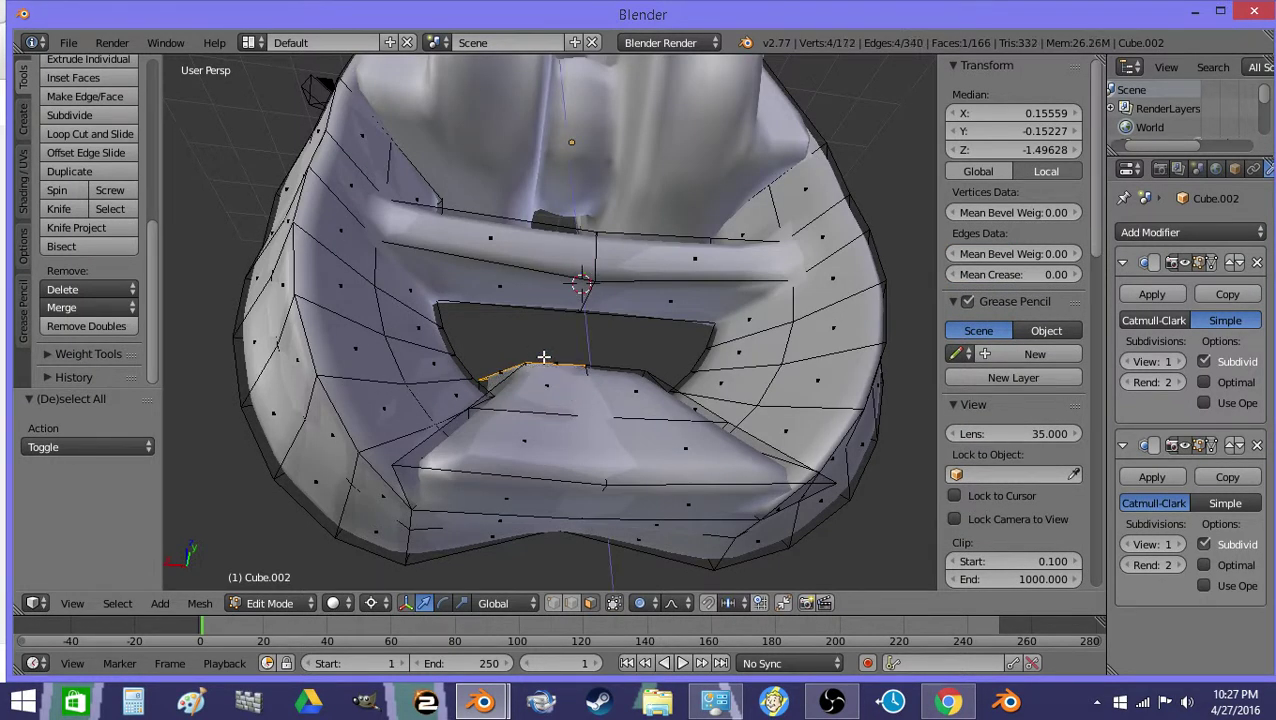
key("e")
right_click(543, 357)
Snap the 3D cursor to the crossbar's positive-X underside face and snap the extruded face to the cursor
right_click(506, 303)
key("shift+s")
left_click(510, 306)
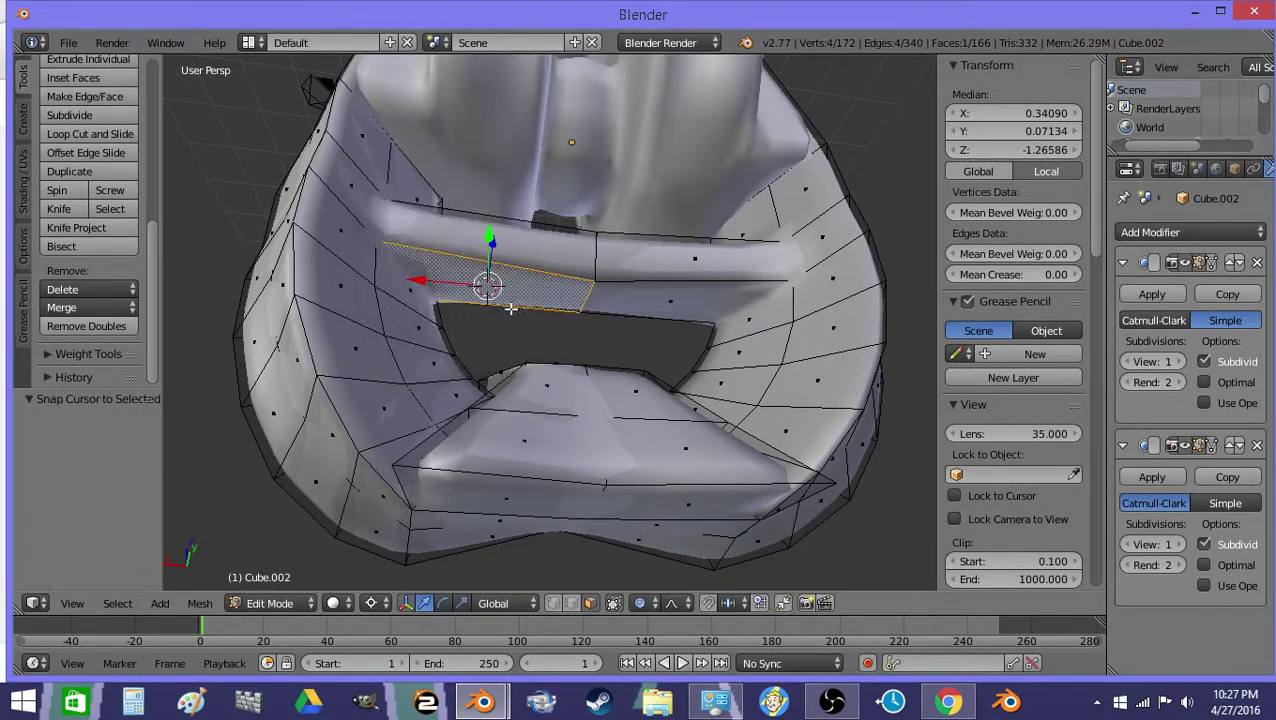
key("z")
right_click(544, 361)
key("z")
key("shift+s")
left_click(541, 305)
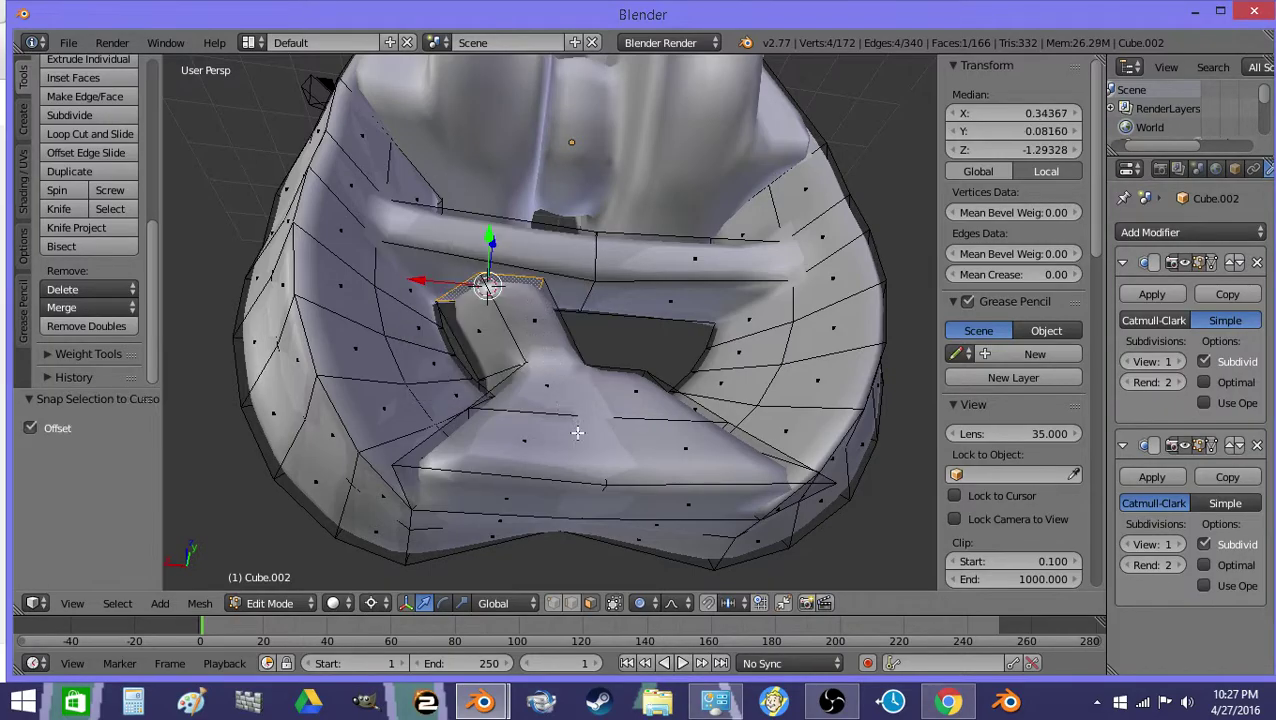
Merge the extruded leg's outer corner vertex on the negative-Y side into the crossbar's corner with At Last
right_click(437, 305)
key("z")
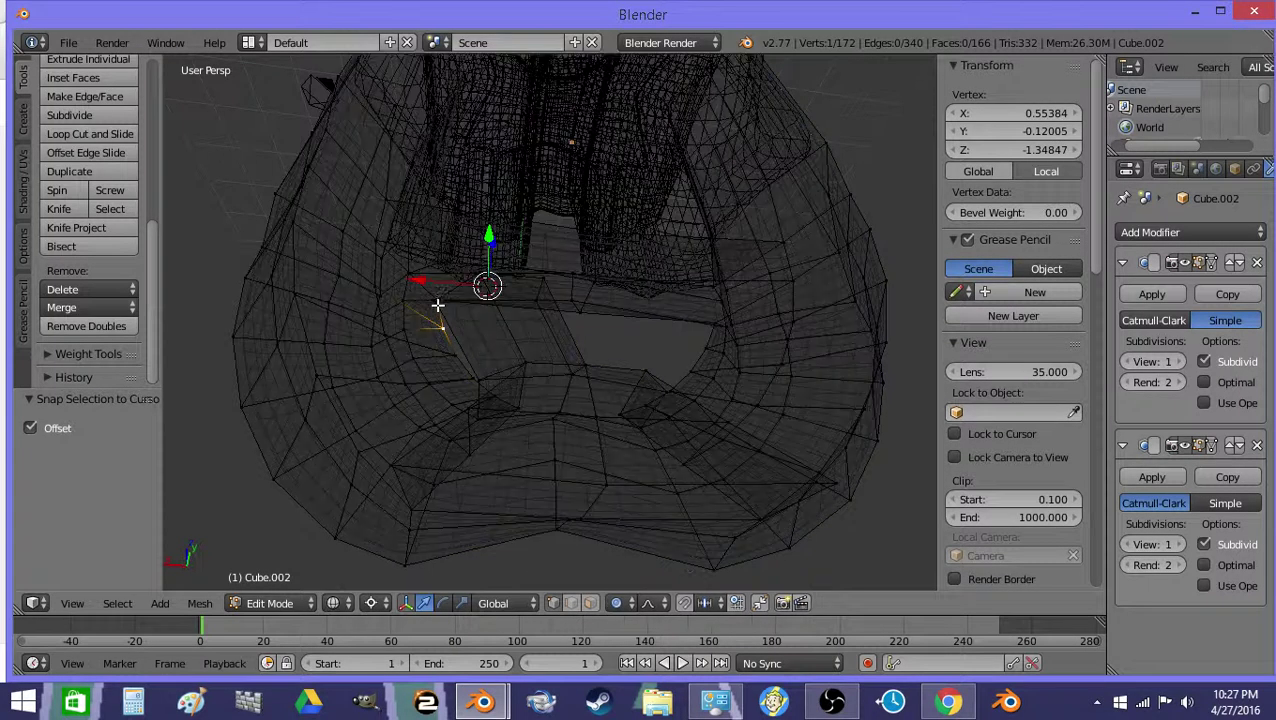
key("z")
key("z")
right_click(423, 305, "shift")
key("z")
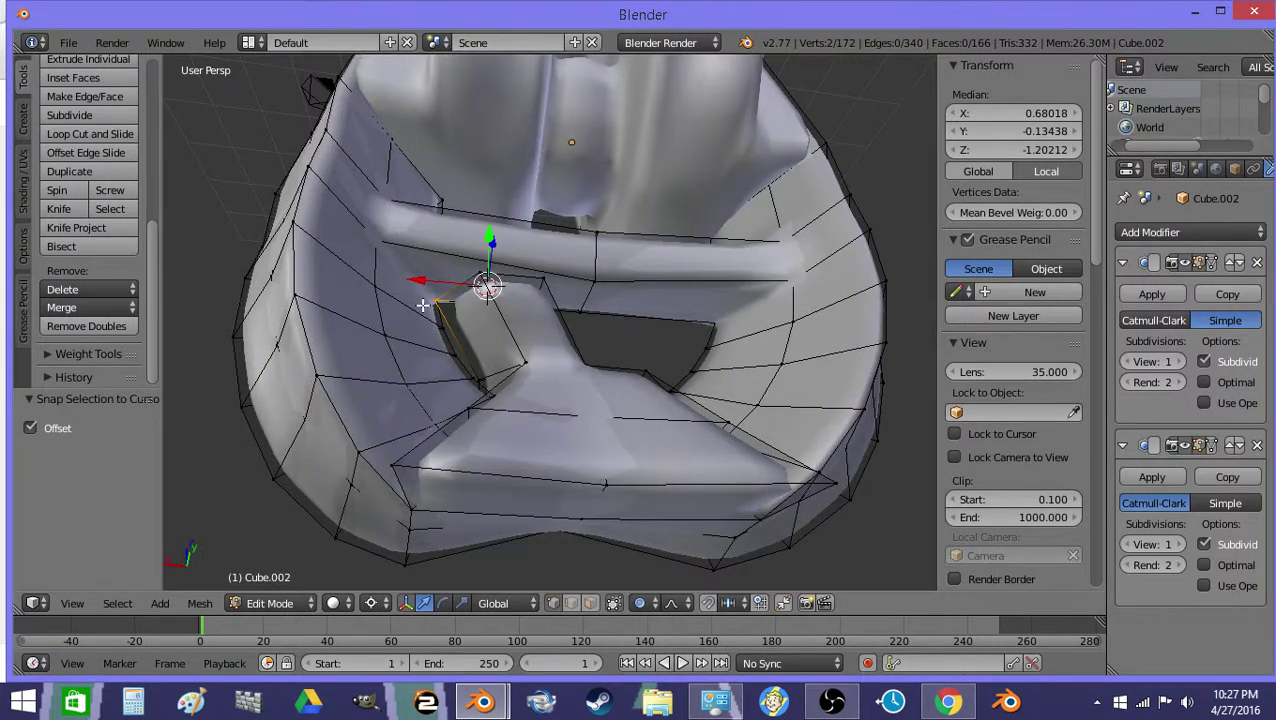
key("alt+m")
left_click(420, 277)
Merge the leg's outer corner vertex on the positive-Y side into the matching crossbar corner with At Last
key("z")
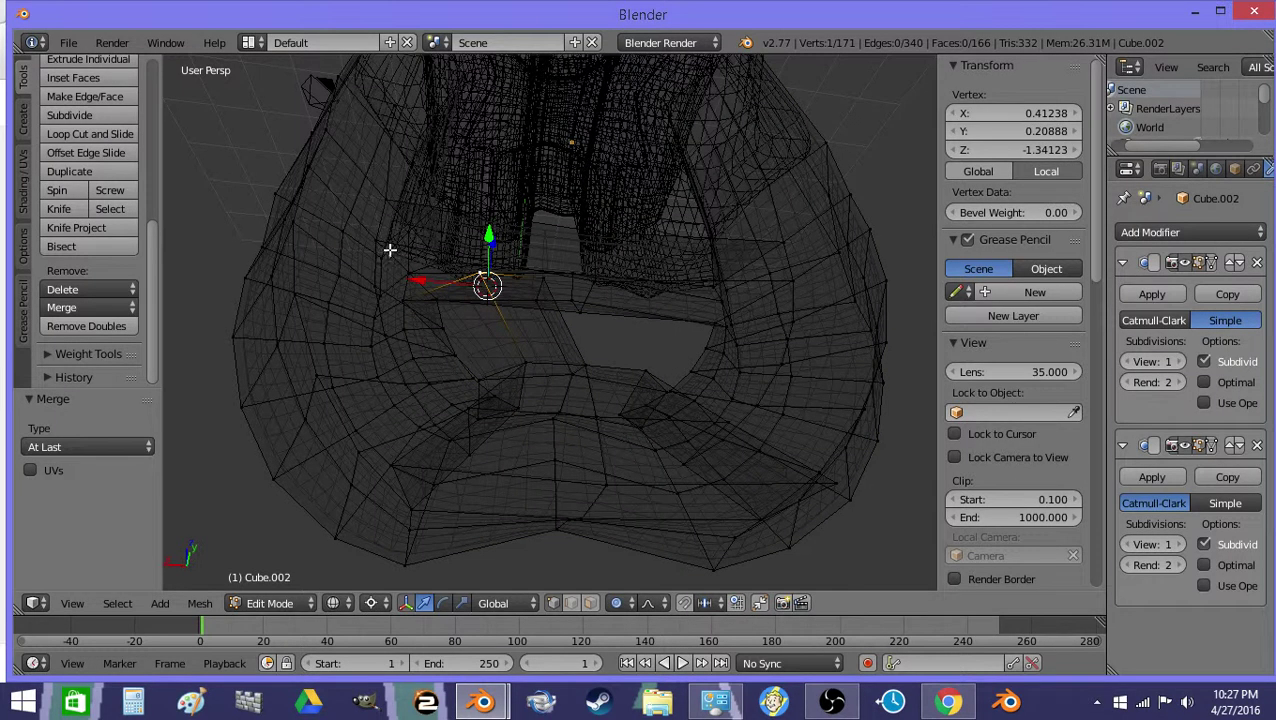
right_click(390, 250, "shift")
key("z")
key("alt+m")
left_click(406, 259)
key("a")
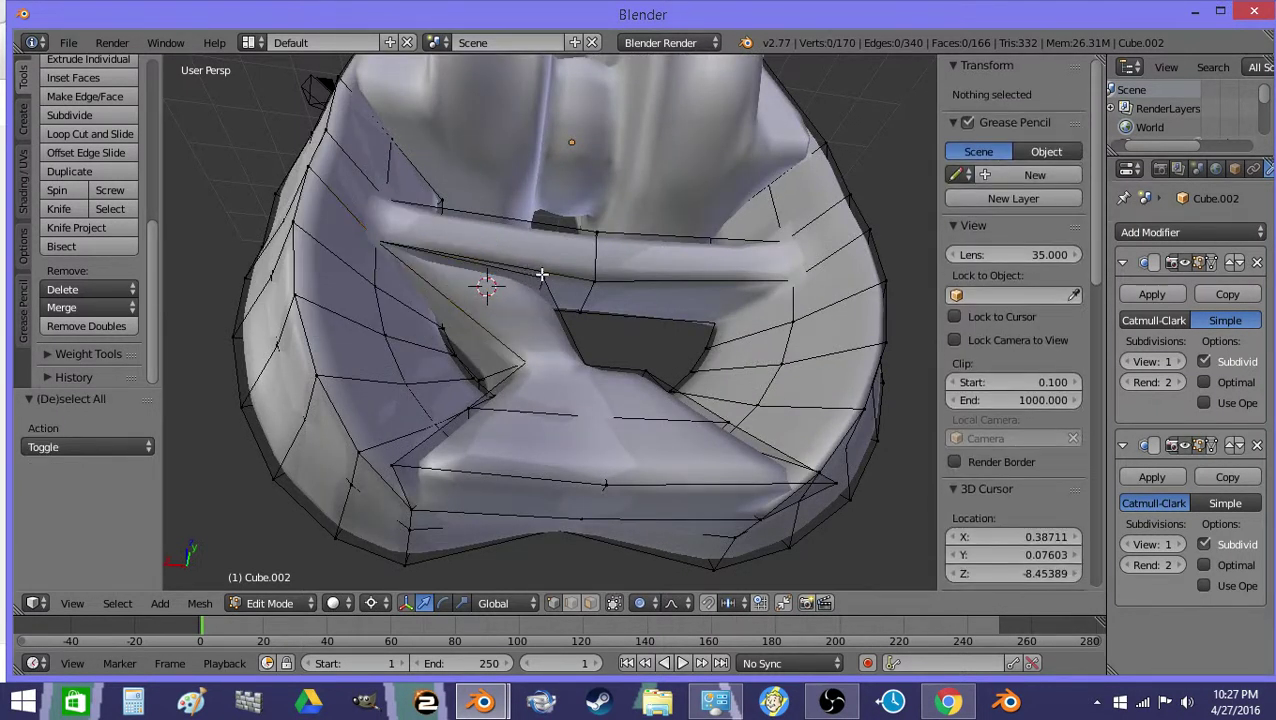
Merge the leg's inner corner vertex on the positive-Y side into the crossbar's center vertex with At Last
right_click(541, 278)
key("z")
key("ctrl+z")
right_click(593, 282, "shift")
key("z")
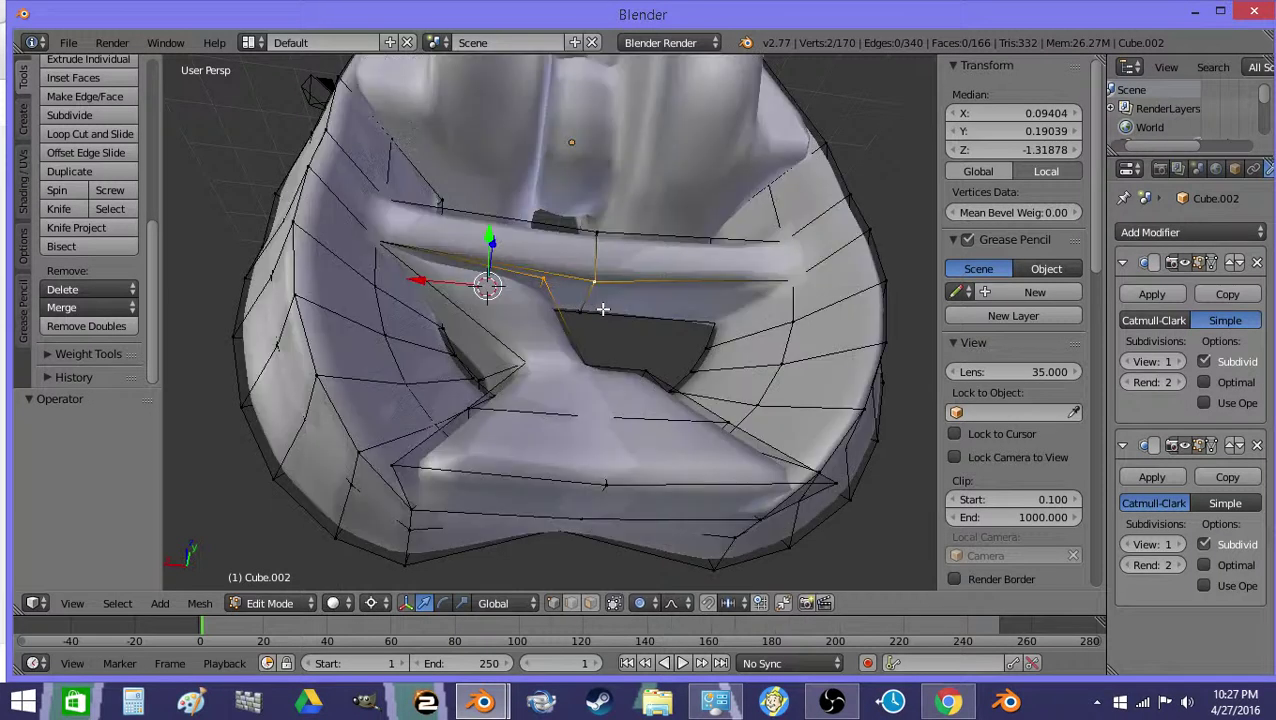
key("alt+m")
left_click(602, 310)
key("a")
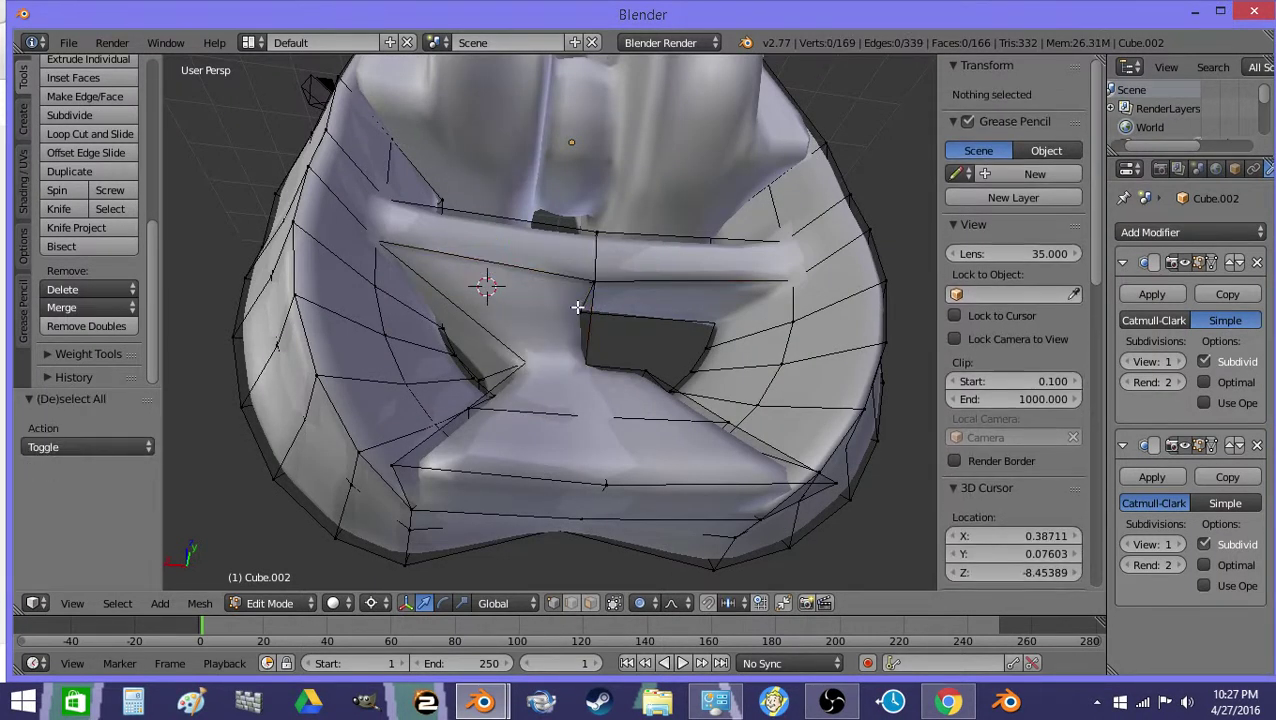
Merge the leg's remaining inner corner vertex into the crossbar's center vertex on the opposite side with At Last
key("shift+f")
key("w")
key("d")
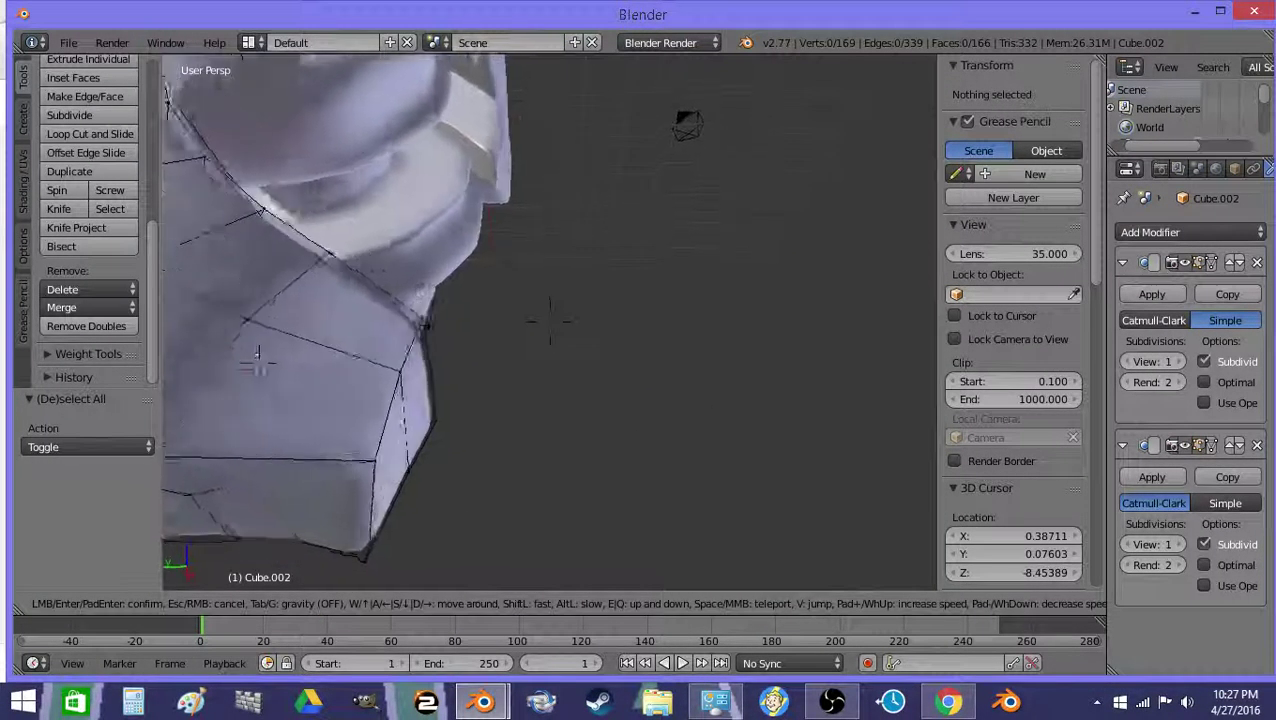
left_click(550, 322)
key("z")
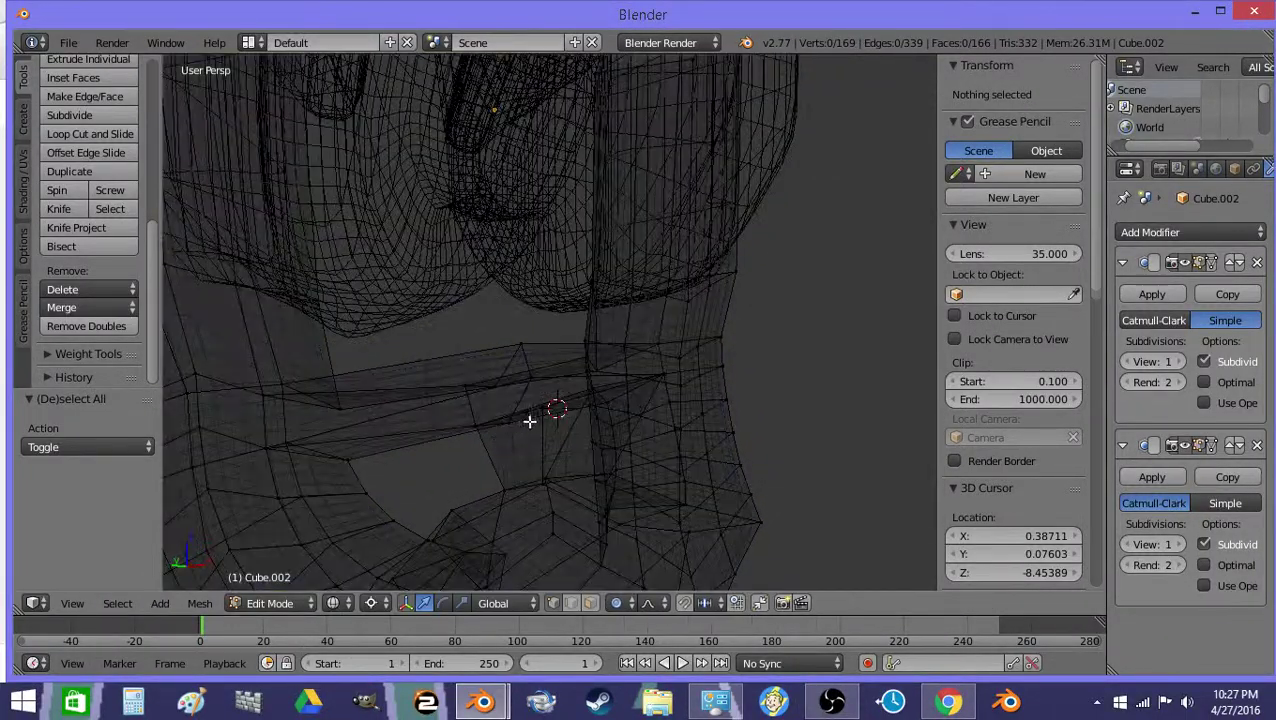
right_click(543, 407)
key("z")
key("alt+m")
left_click(525, 412)
Delete the two overlapping faces inside the joint: the leg's end face and the crossbar's underside face
left_click(590, 603)
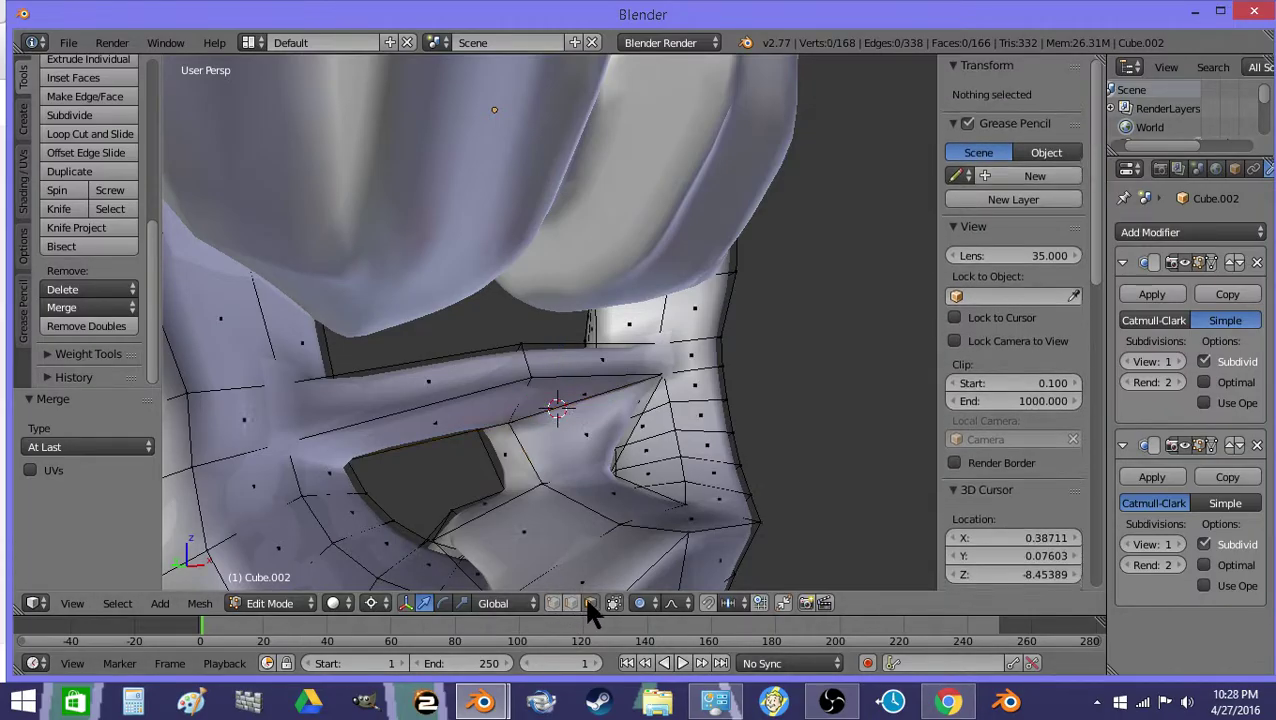
key("z")
right_click(564, 406)
key("ctrl+z")
right_click(560, 407)
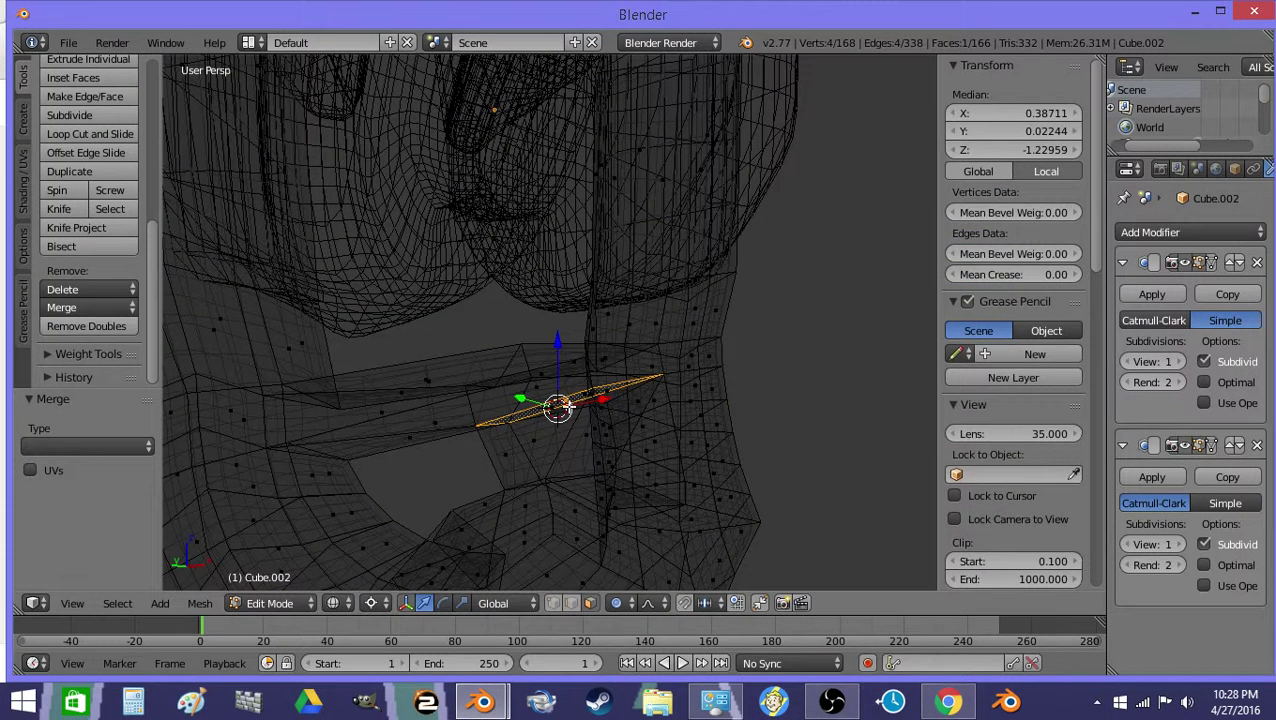
key("z")
key("x")
left_click(575, 391)
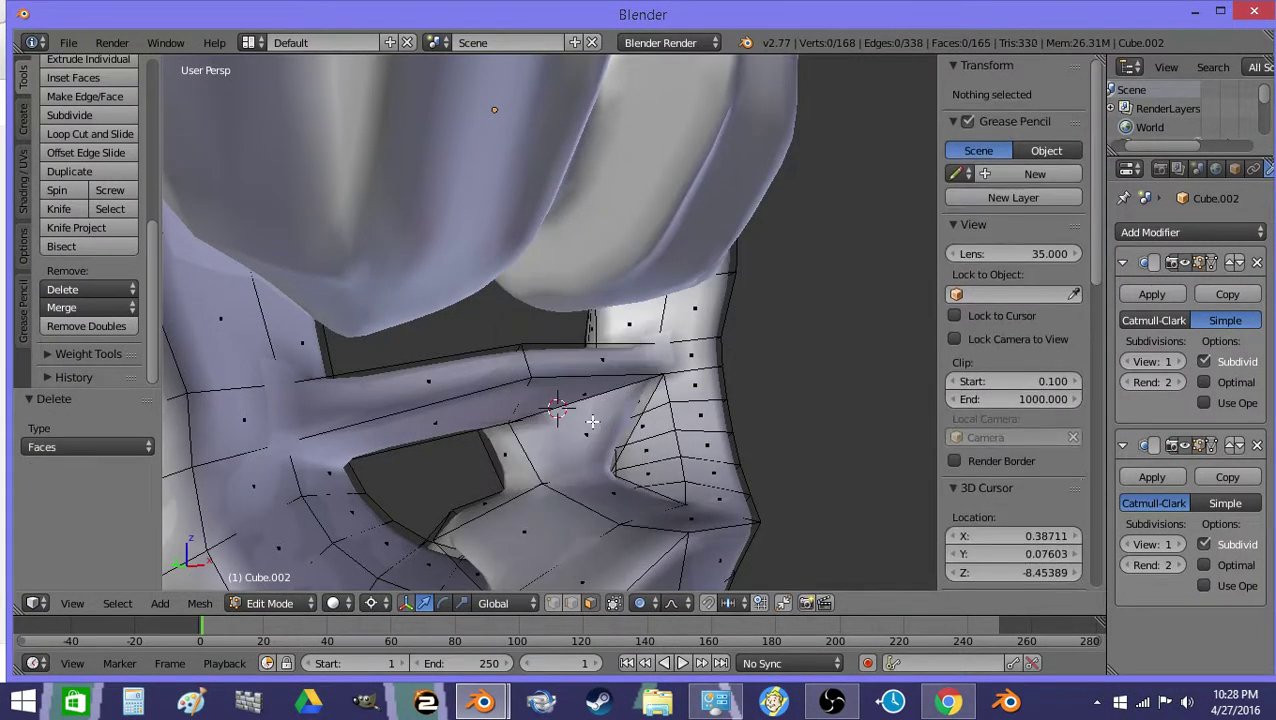
key("z")
key("z")
key("x")
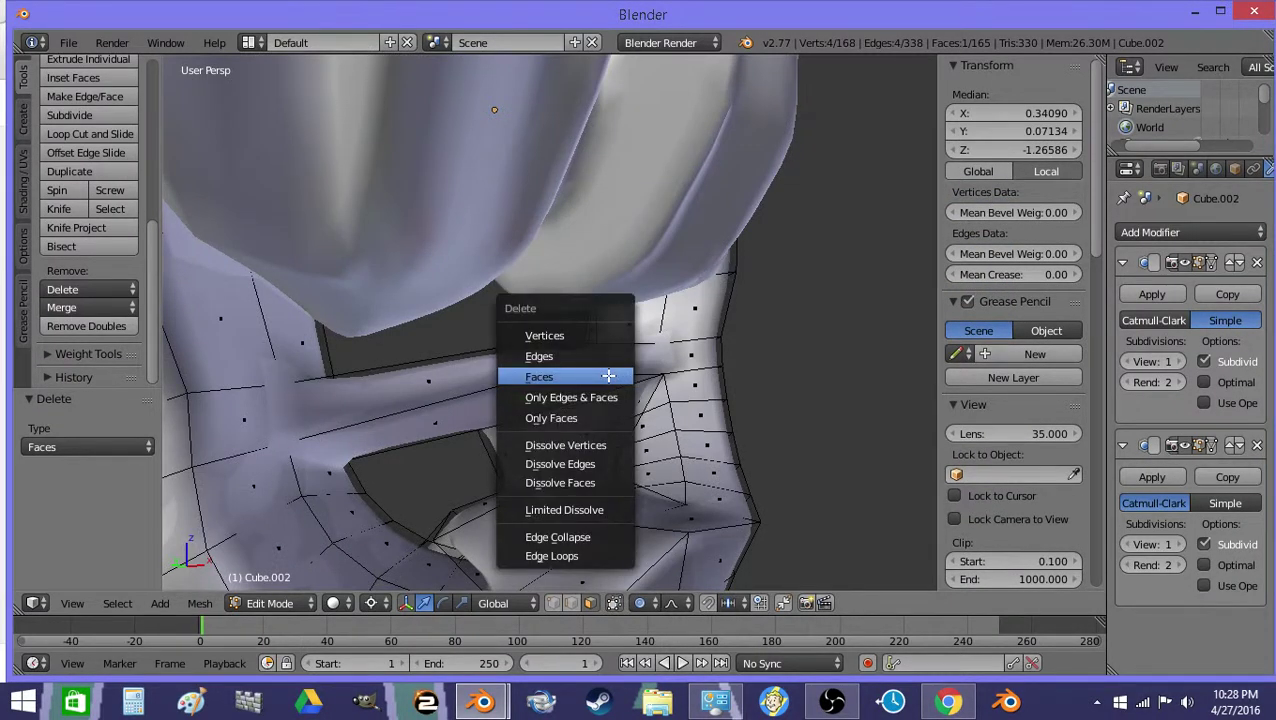
key("Escape")
Inspect the joint in Object Mode and check the corner vertex where leg, crossbar and side panel meet
key("Tab")
key("shift+f")
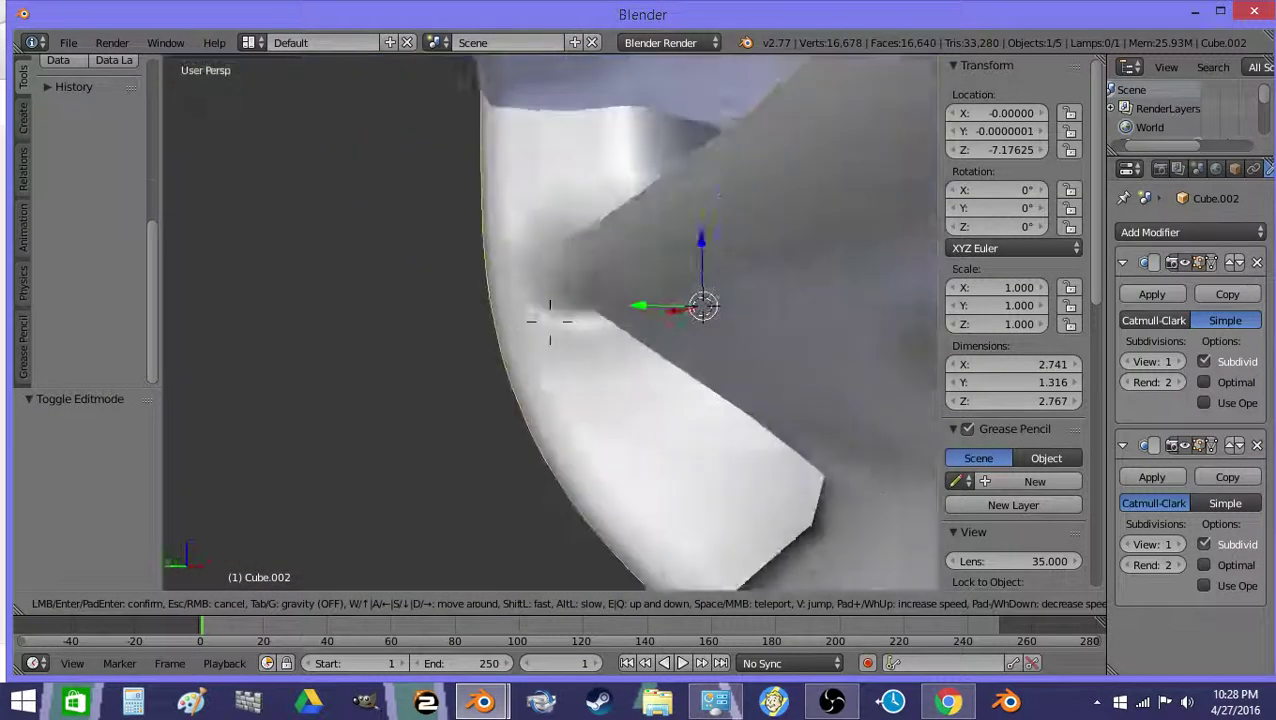
left_click(546, 316)
key("z")
key("Tab")
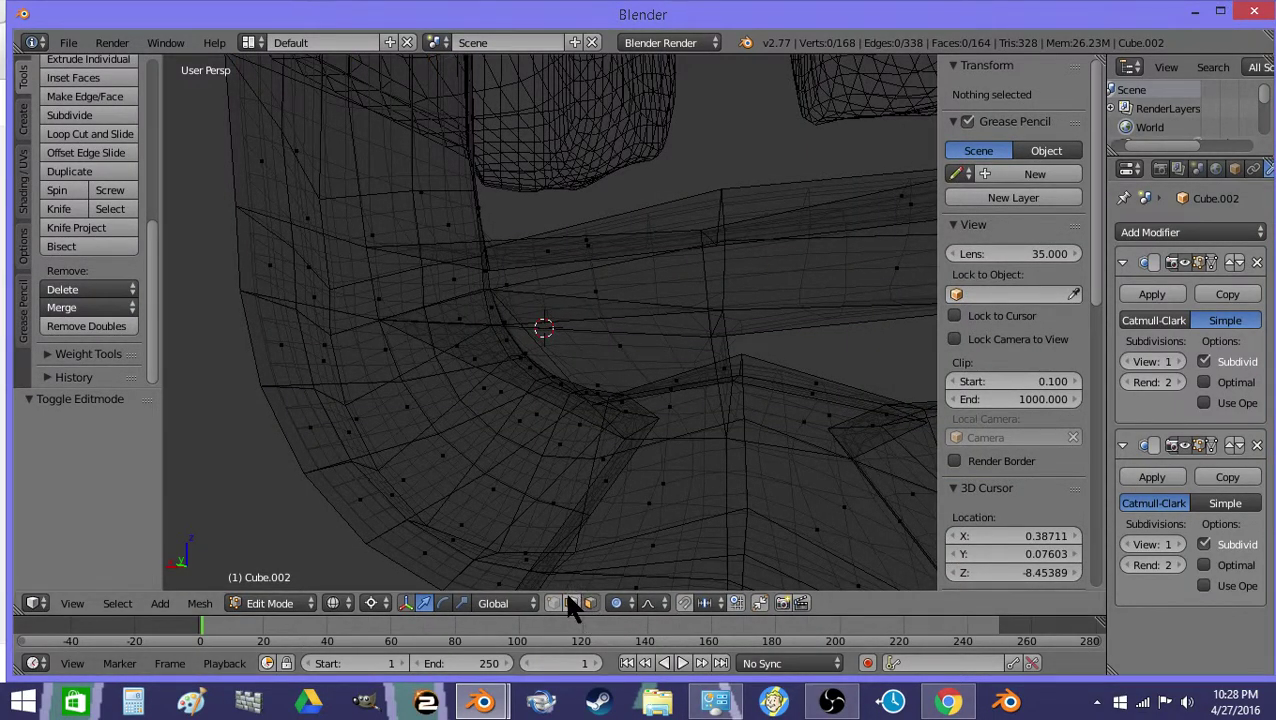
right_click(385, 304)
right_click(488, 290)
key("z")
key("shift+f")
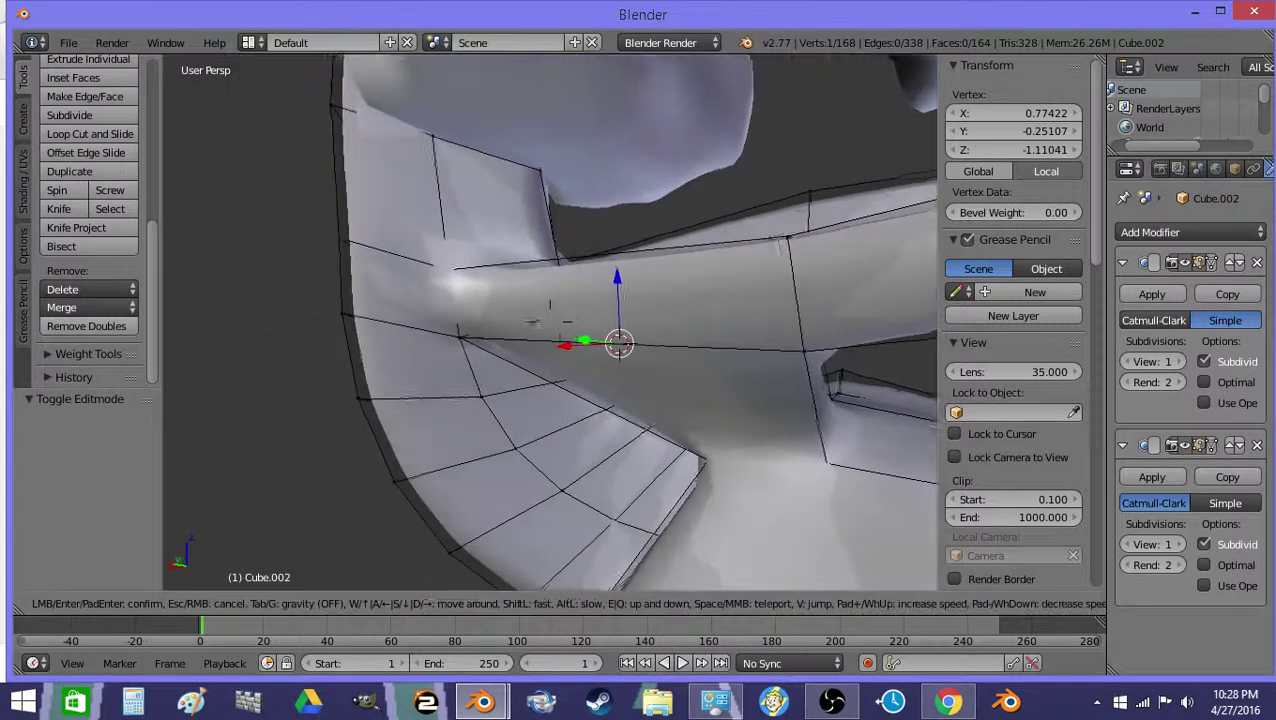
key("w")
left_click(520, 340)
key("z")
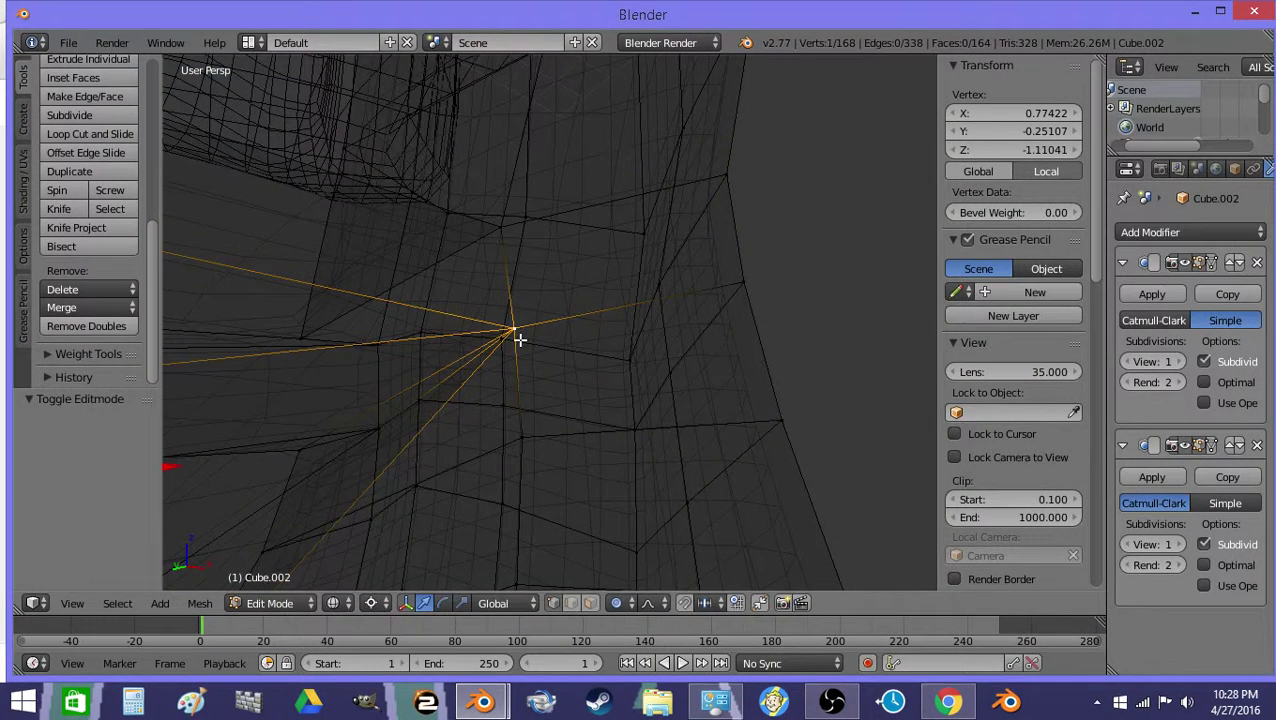
Select the entire mesh and inspect the joint in both solid and wireframe display
right_click(486, 342)
key("a")
key("a")
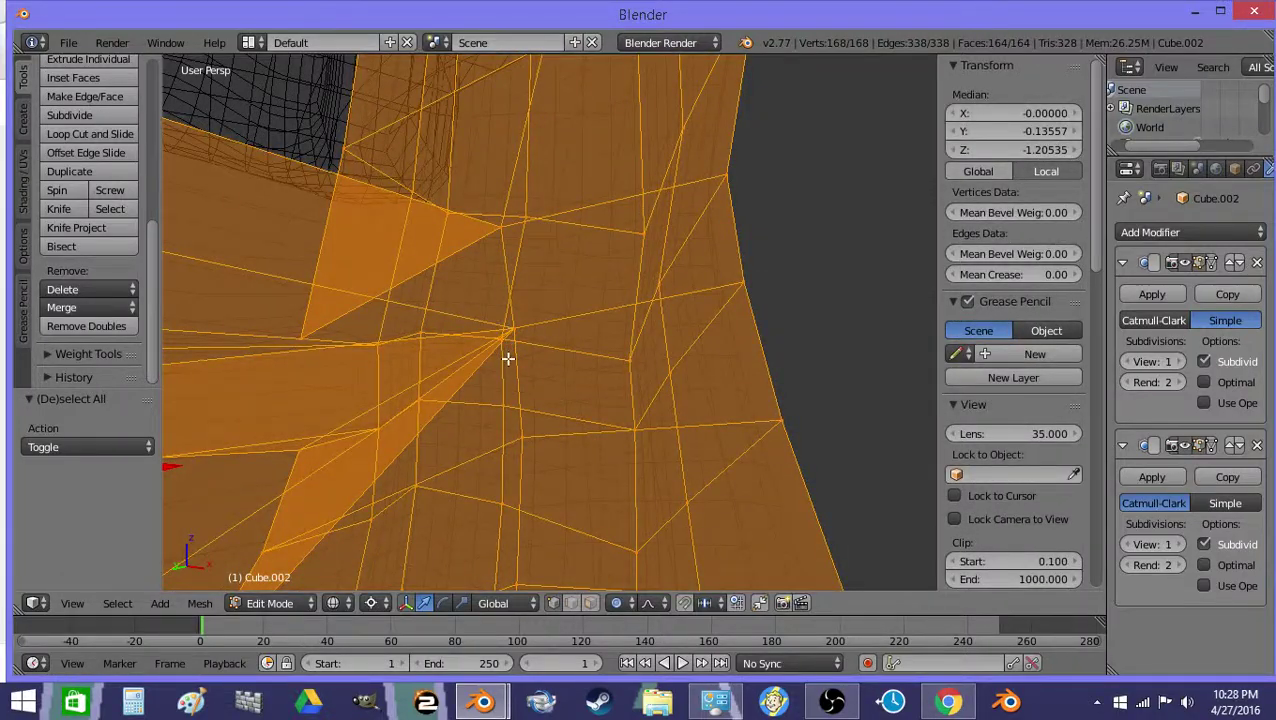
key("z")
key("shift+f")
left_click(553, 325)
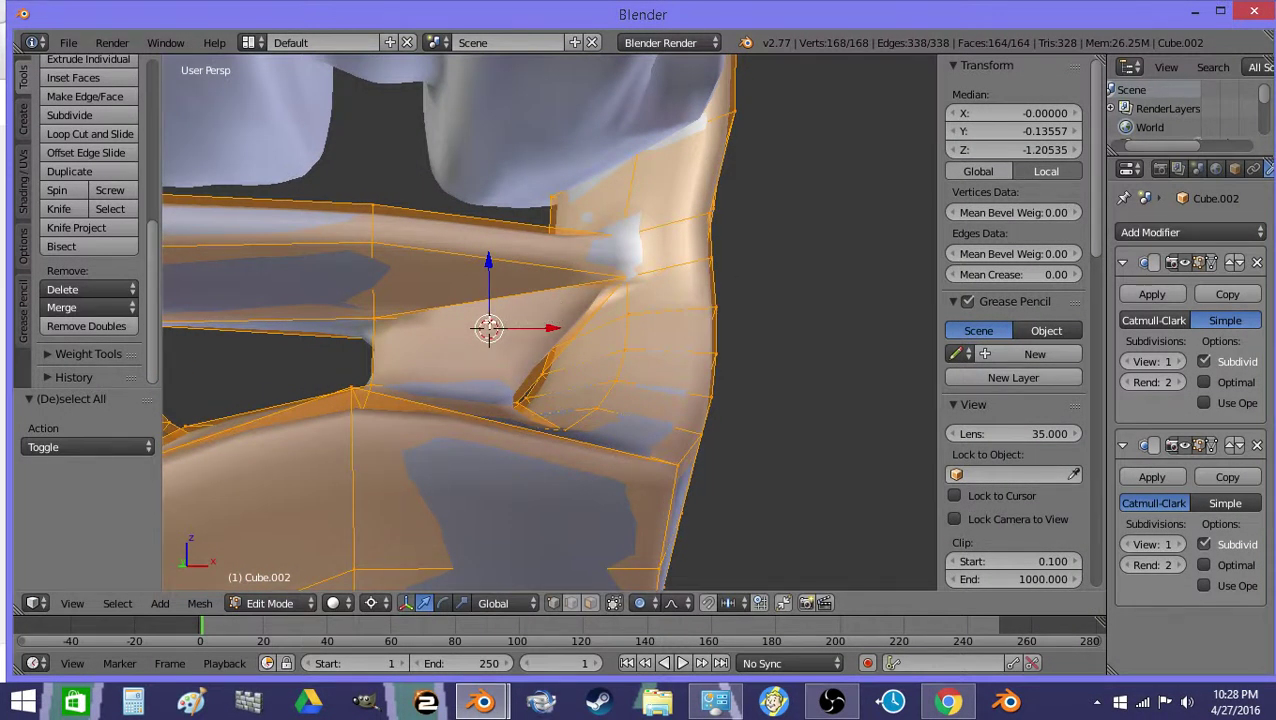
key("Tab")
key("Tab")
key("z")
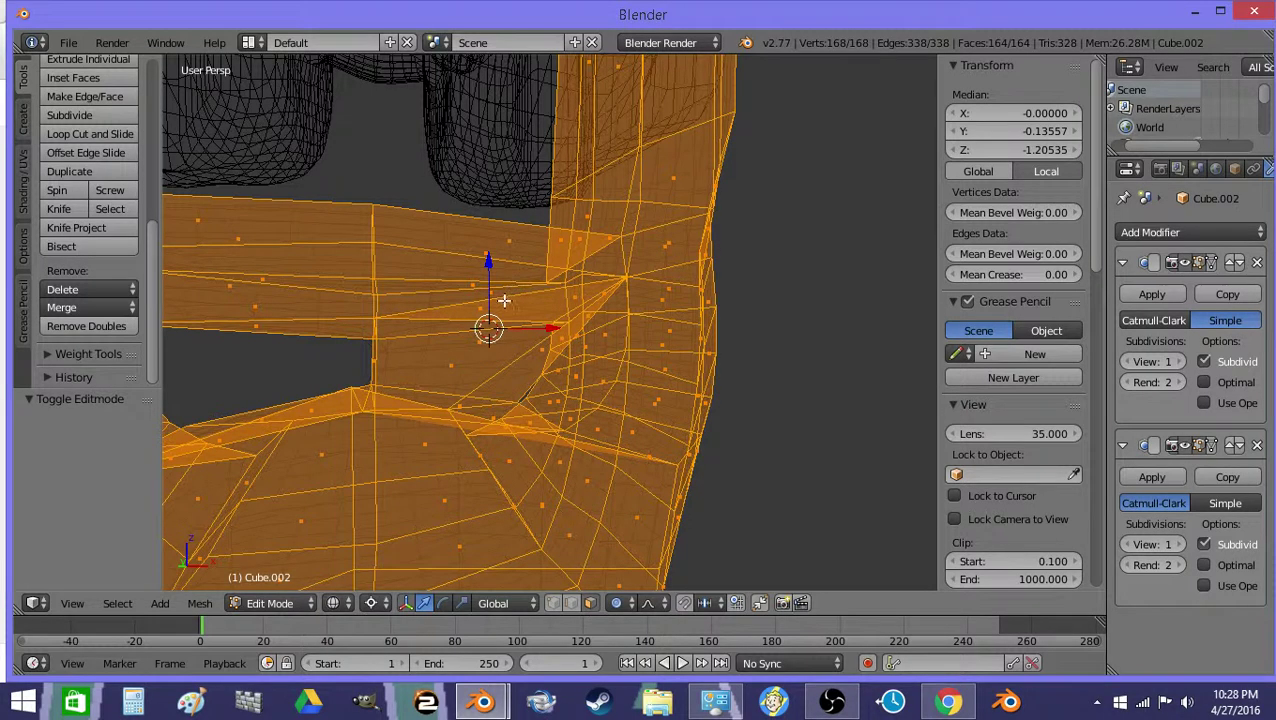
Check individual crossbar faces around the joint up close for leftover interior geometry
right_click(504, 300)
right_click(478, 308)
key("z")
key("z")
right_click(558, 299)
right_click(490, 298)
key("a")
key("a")
right_click(486, 302)
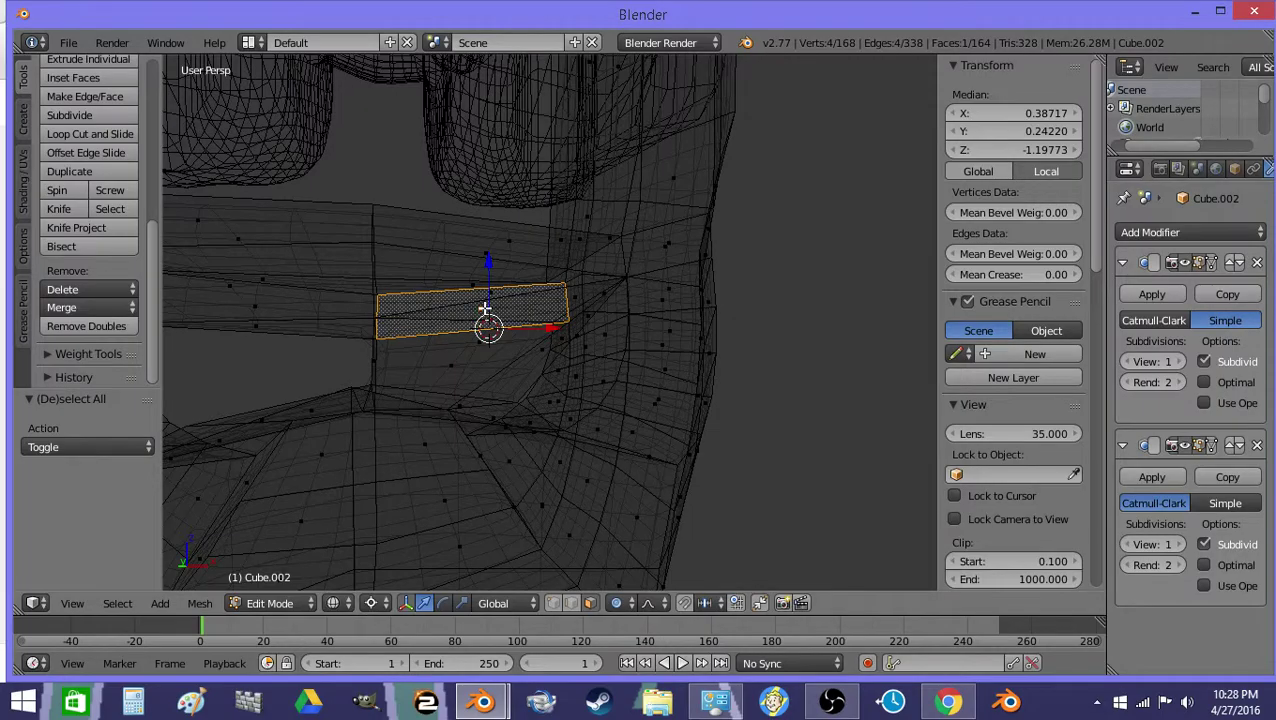
key("shift+f")
key("w")
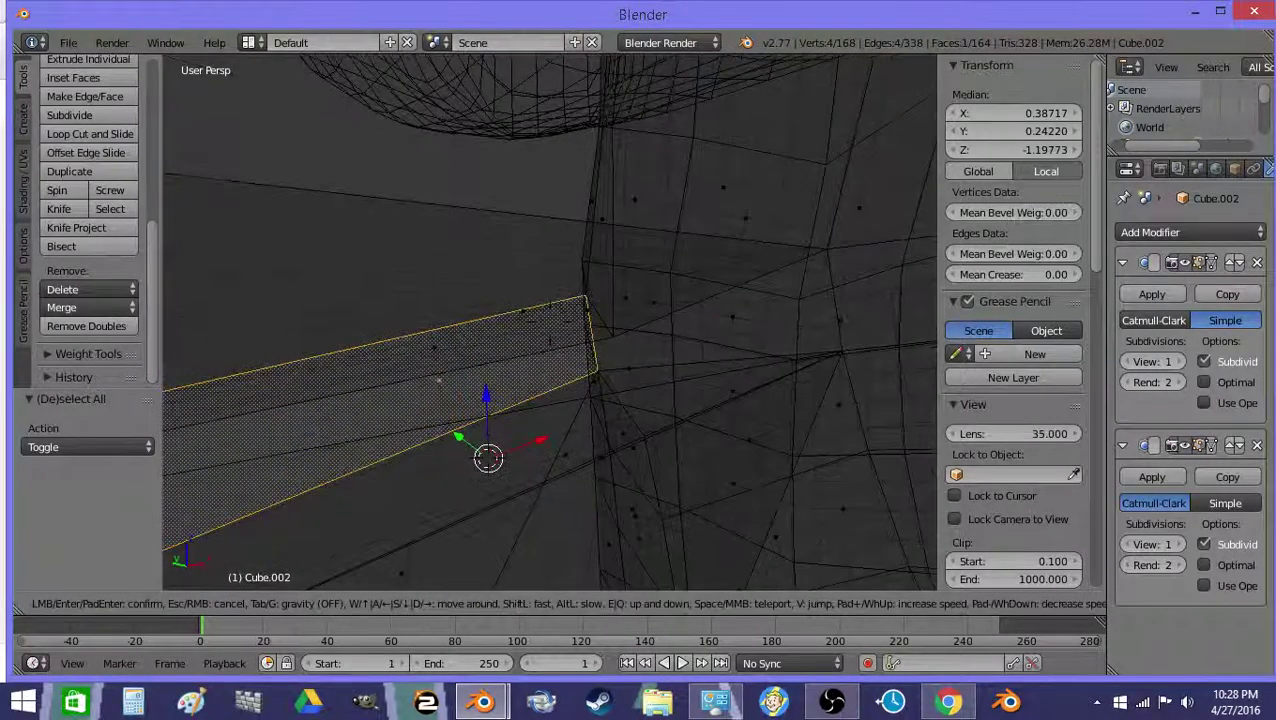
key("a")
left_click(561, 336)
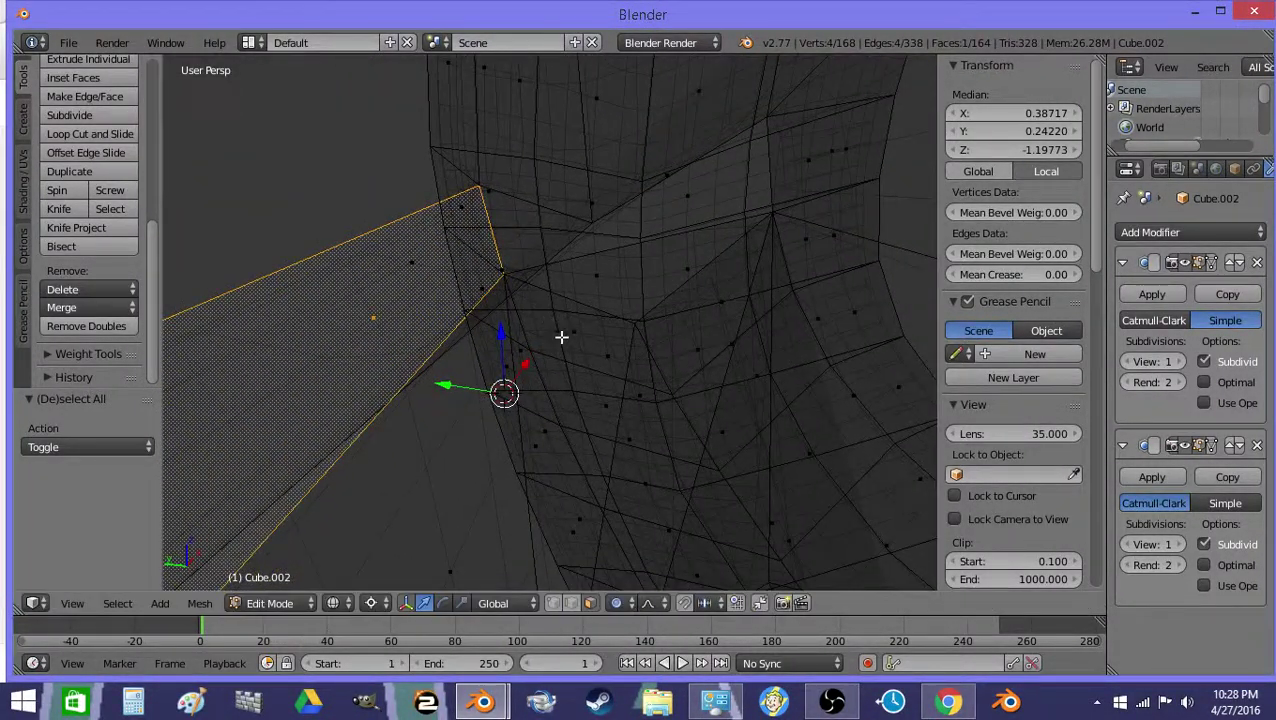
key("z")
key("shift+f")
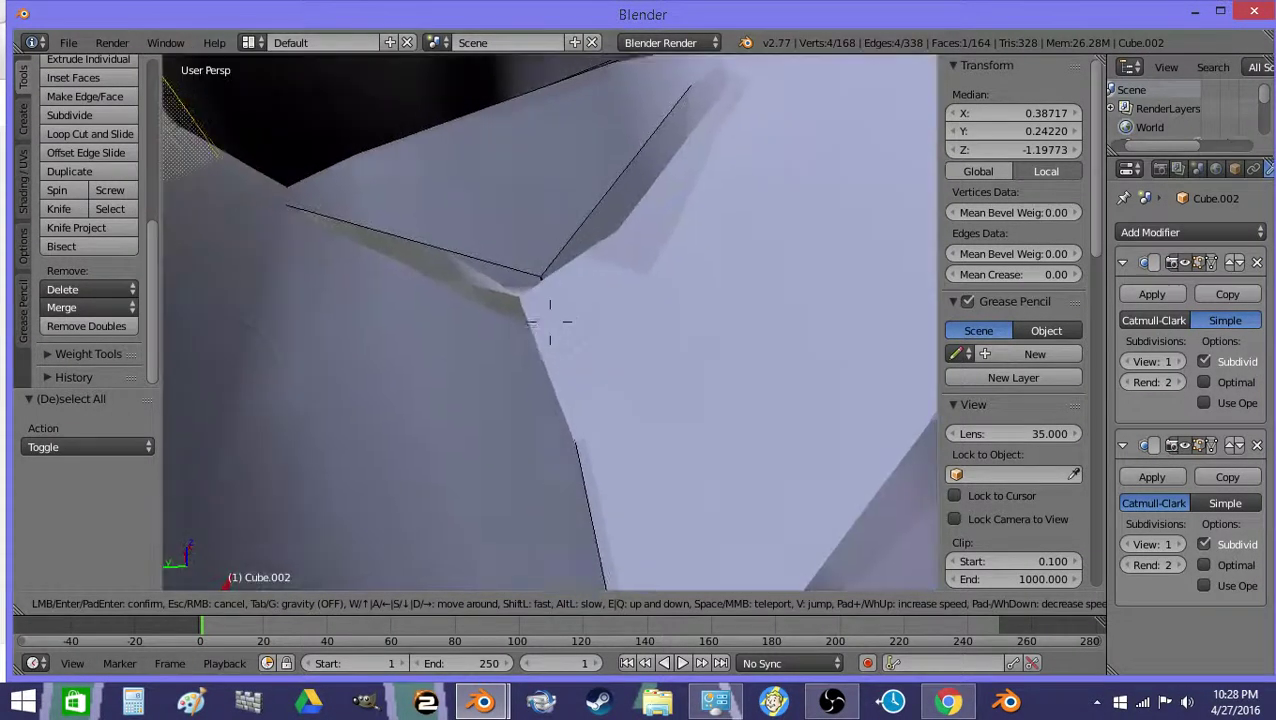
key("Return")
Try deleting the narrow crossbar face above the leg joint, and undo the deletion
right_click(638, 292)
key("z")
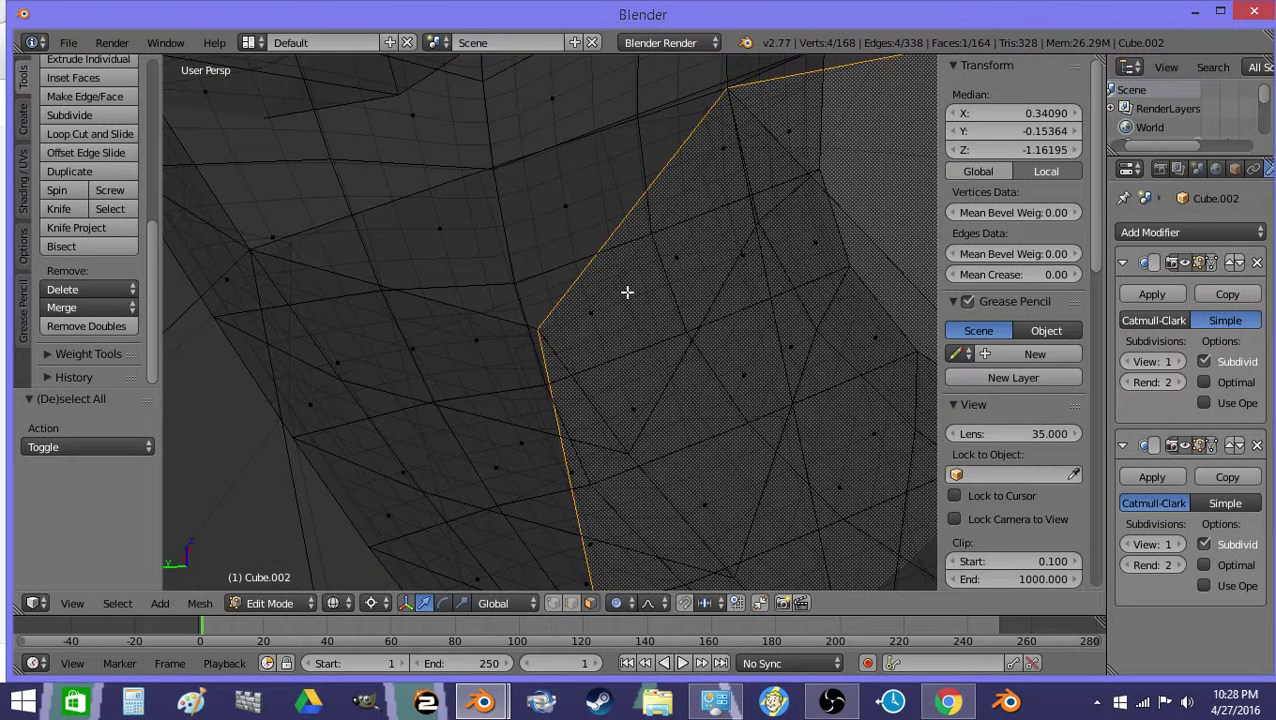
key("shift+f")
key("Return")
key("z")
key("x")
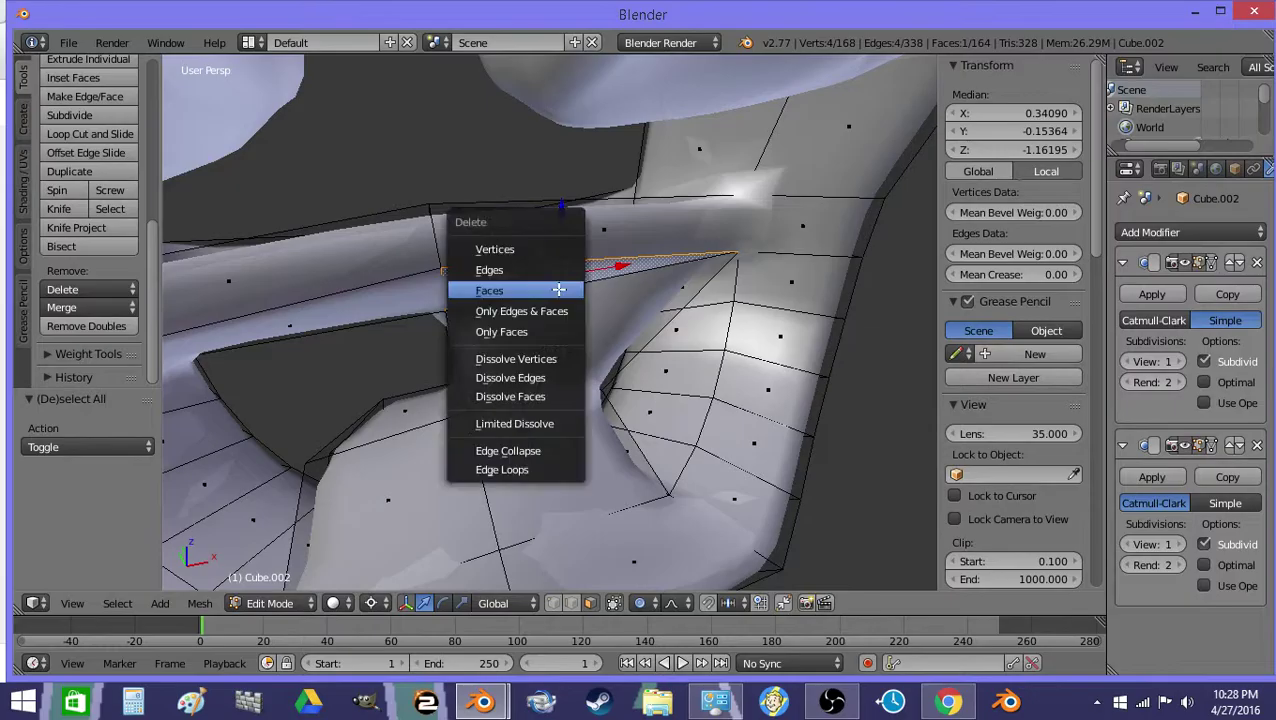
left_click(546, 288)
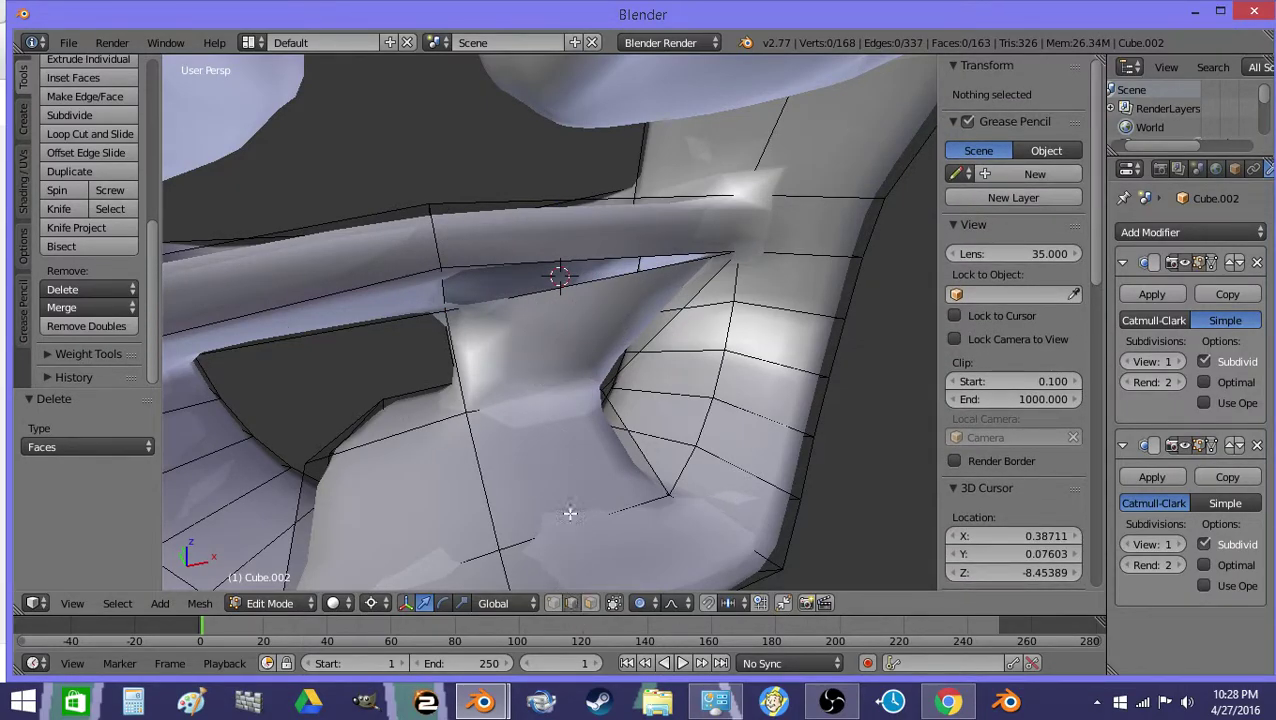
key("ctrl+z")
Examine the smoothed leg joint in Object Mode and switch the viewport shading to Material
key("Tab")
key("shift+f")
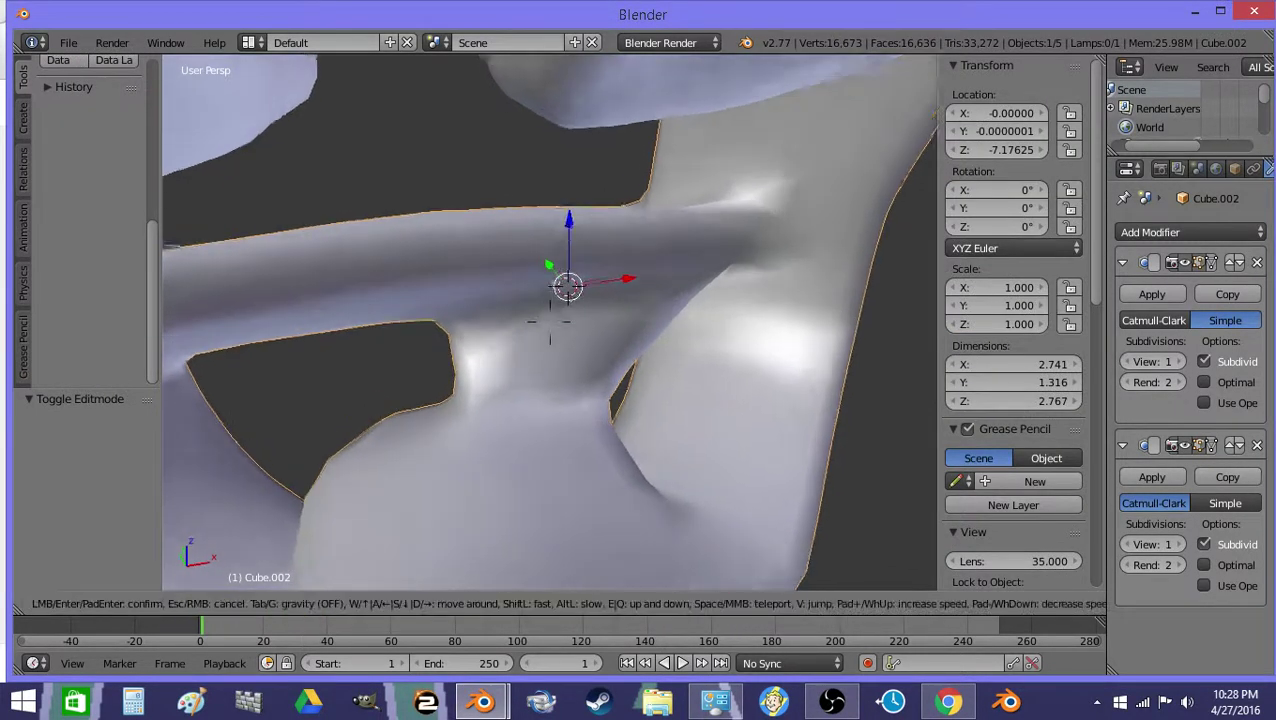
left_click(549, 348)
key("shift+f")
key("s")
left_click(540, 450)
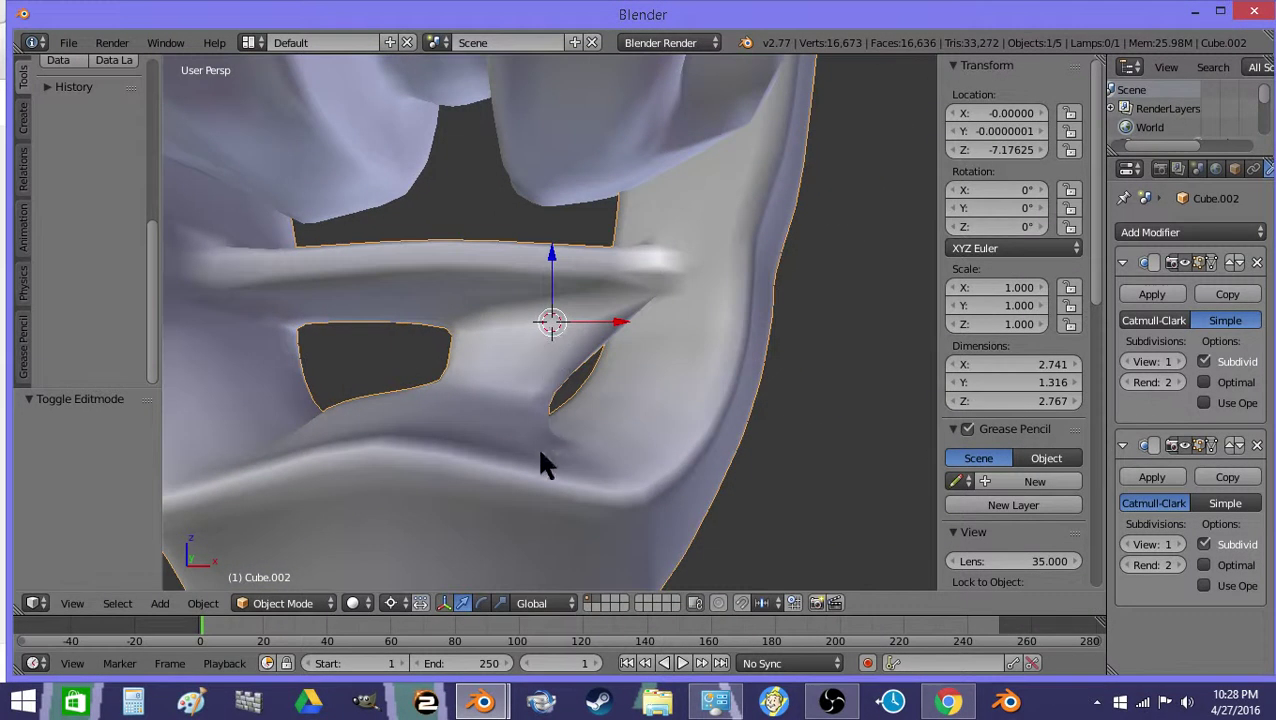
left_click(352, 603)
left_click(410, 393)
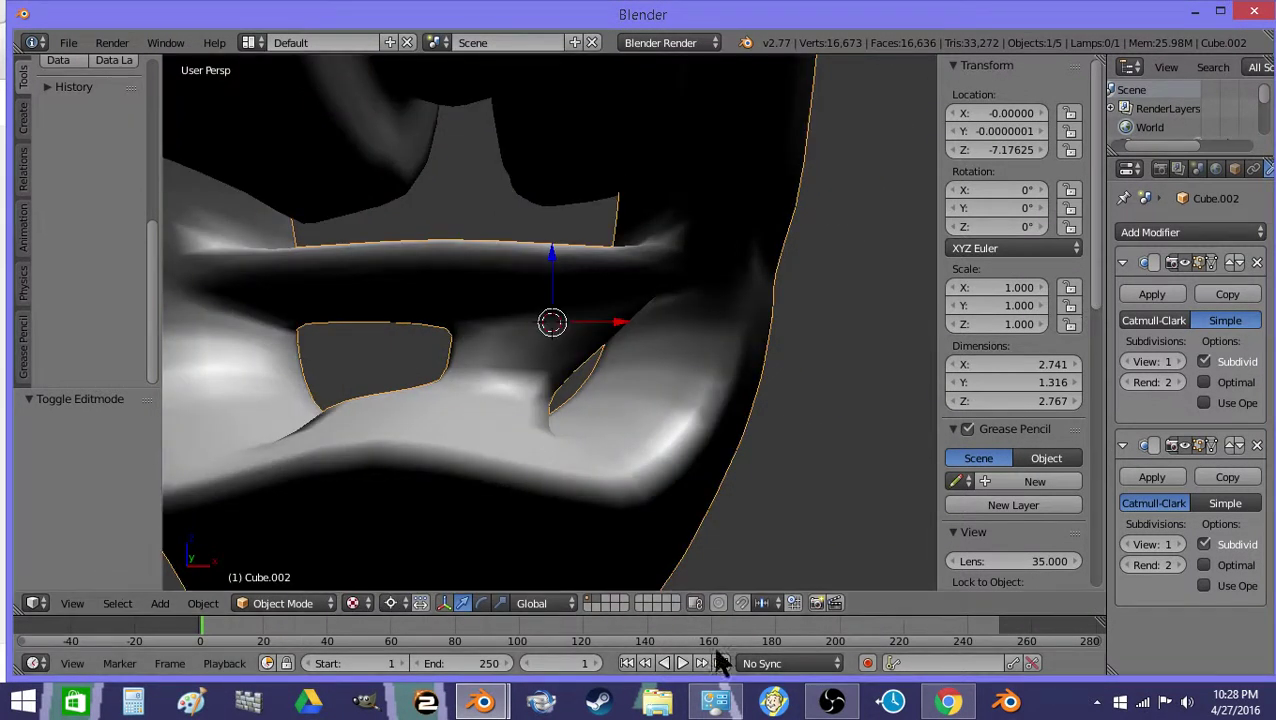